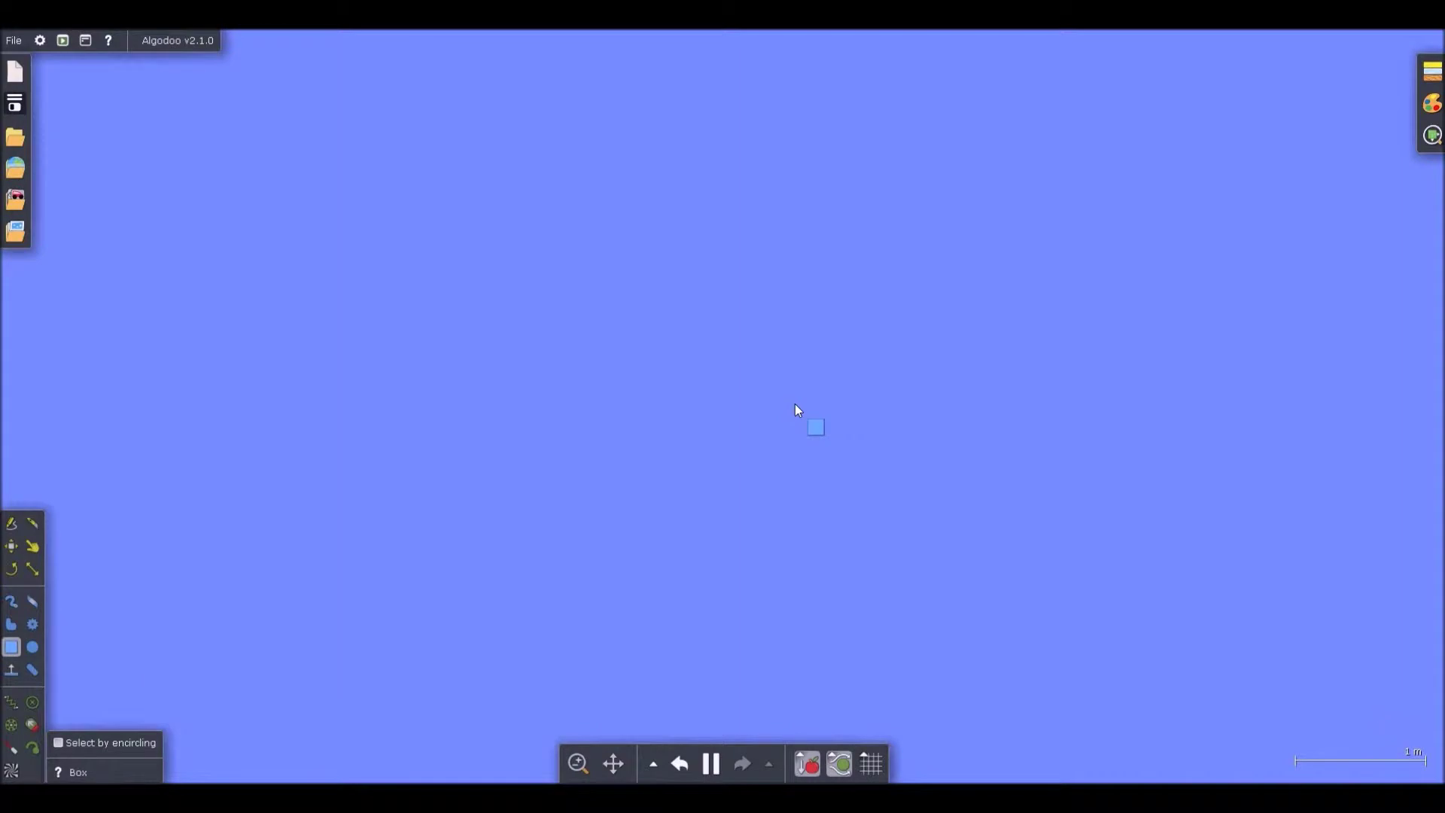
- Undo back to the assembled gun, run the simulation briefly to see its loose parts, and undo the run
{"action": "key", "text": "ctrl+z"}
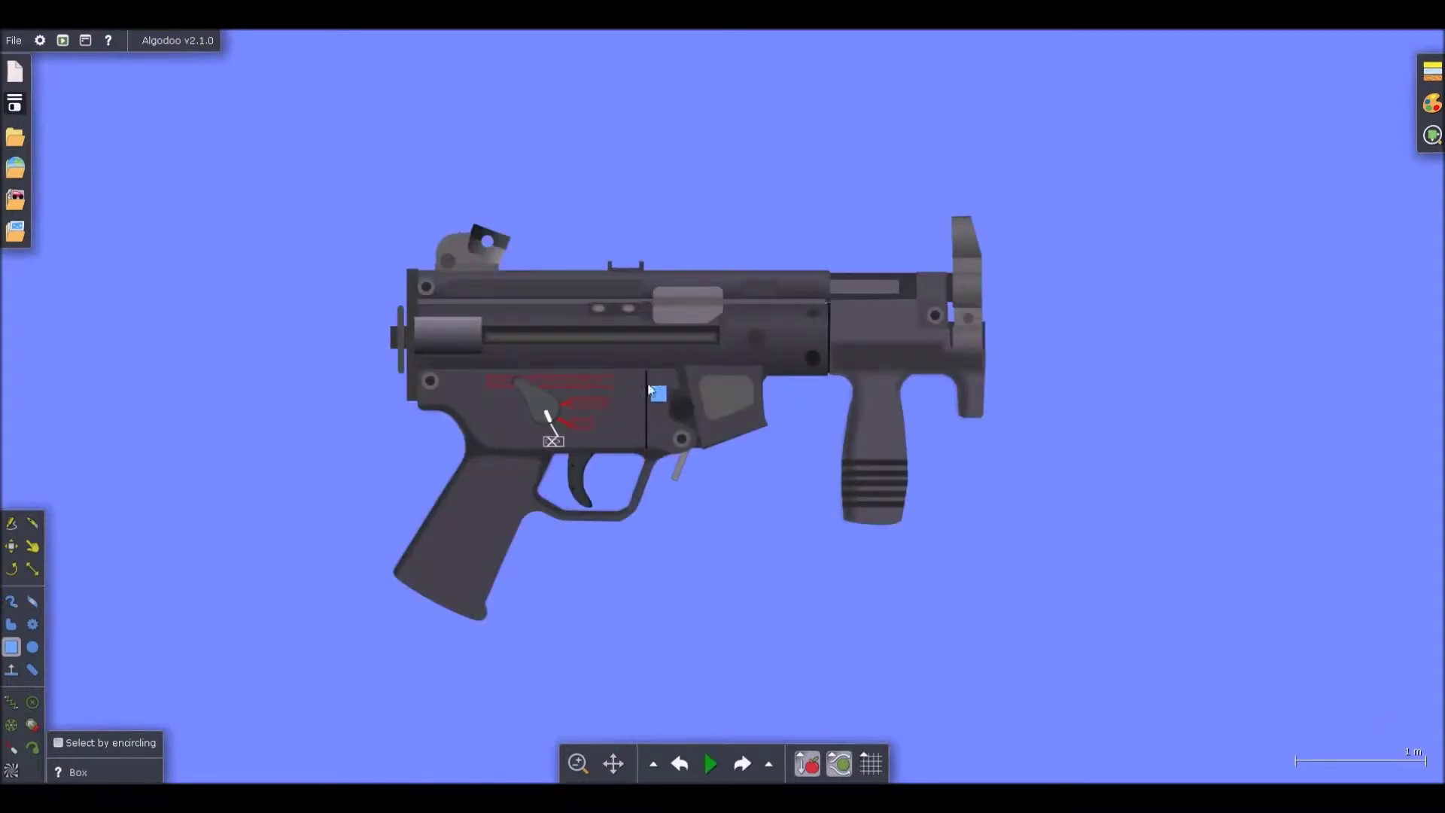
{"action": "scroll", "coordinate": [677, 339], "scroll_direction": "down", "scroll_amount": 2}
{"action": "scroll", "coordinate": [708, 331], "scroll_direction": "up", "scroll_amount": 3}
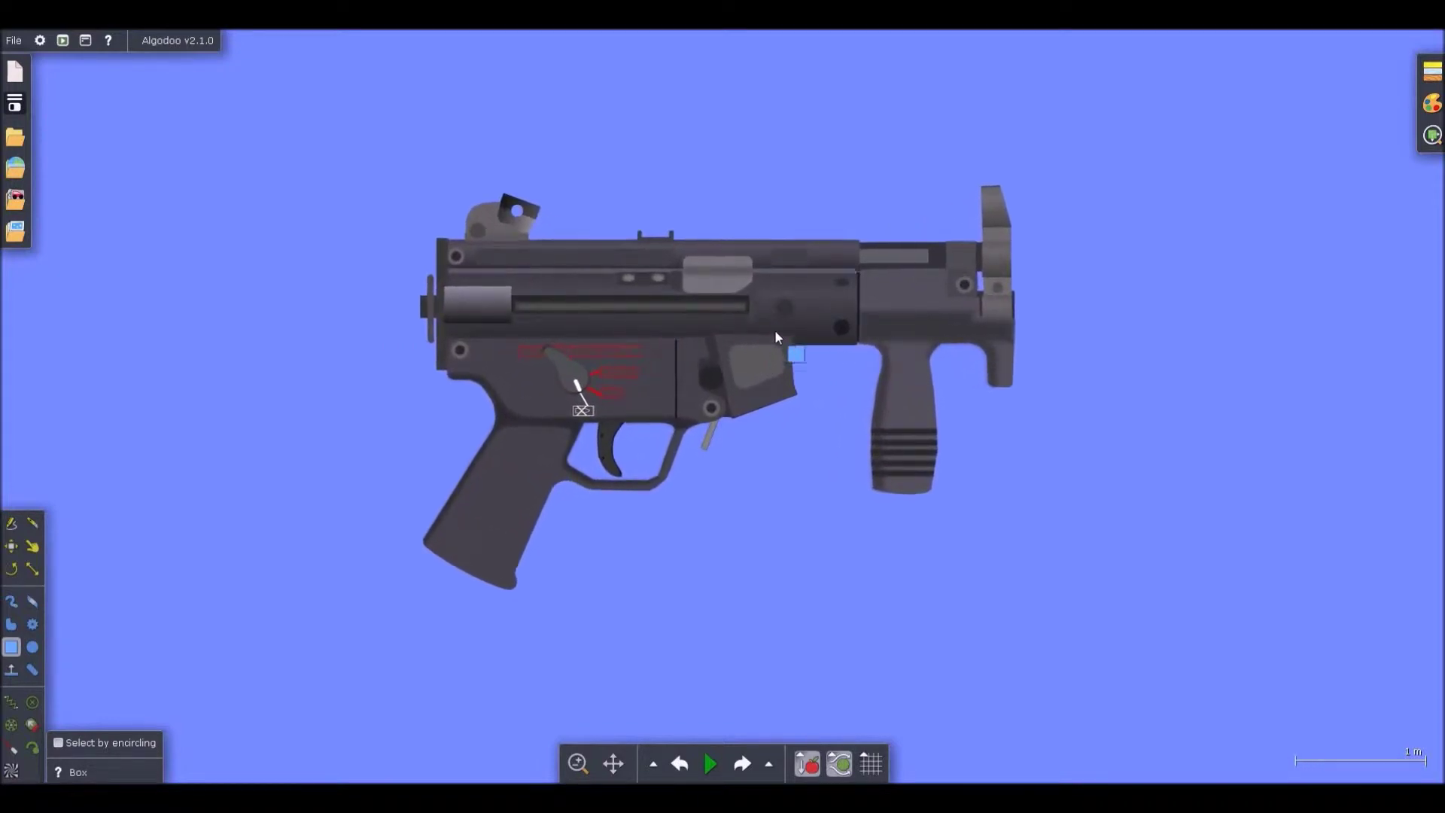
{"action": "scroll", "coordinate": [757, 316], "scroll_direction": "down", "scroll_amount": 1}
{"action": "scroll", "coordinate": [750, 301], "scroll_direction": "down", "scroll_amount": 1}
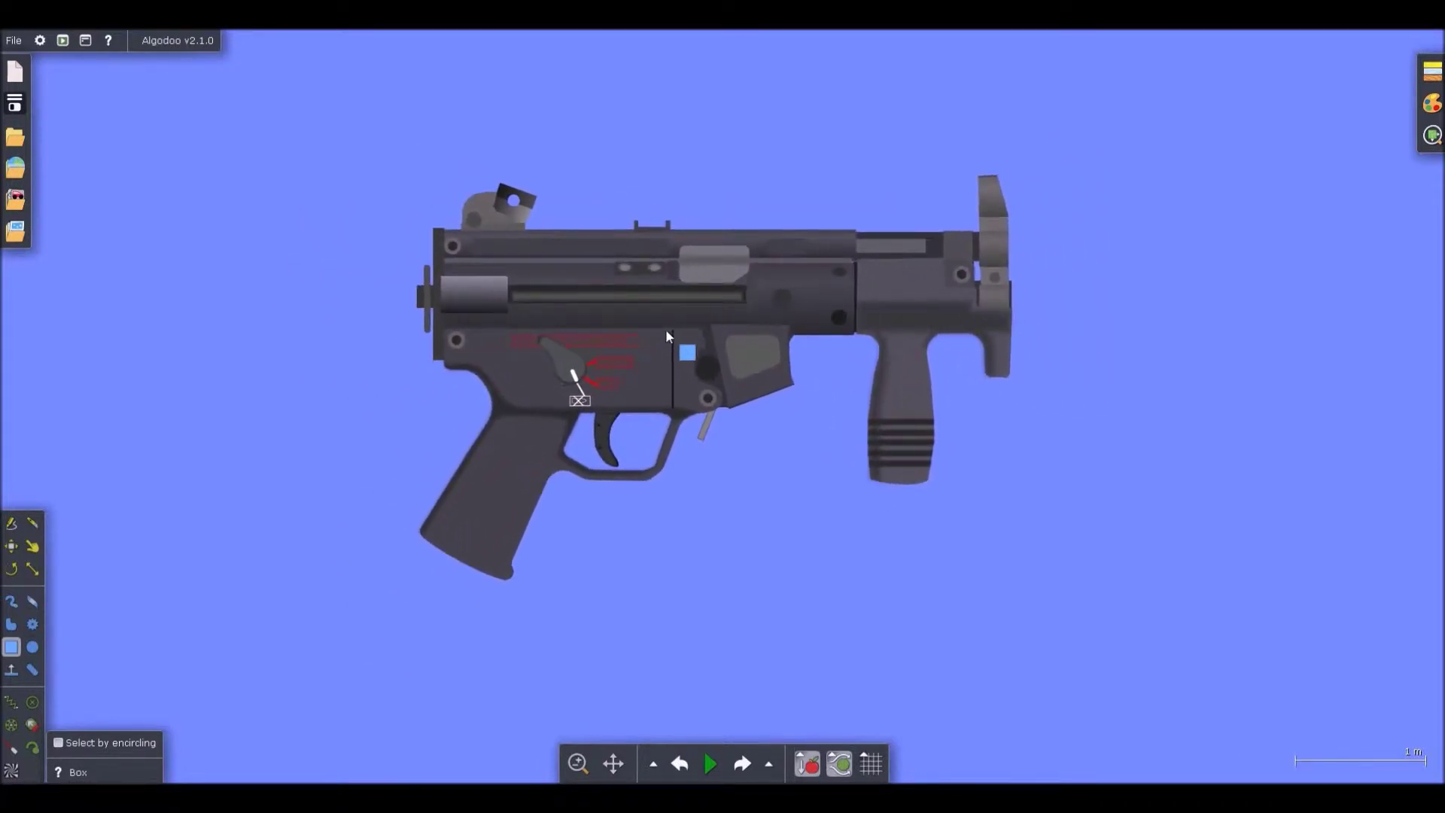
{"action": "scroll", "coordinate": [724, 313], "scroll_direction": "up", "scroll_amount": 2}
{"action": "scroll", "coordinate": [708, 269], "scroll_direction": "down", "scroll_amount": 3}
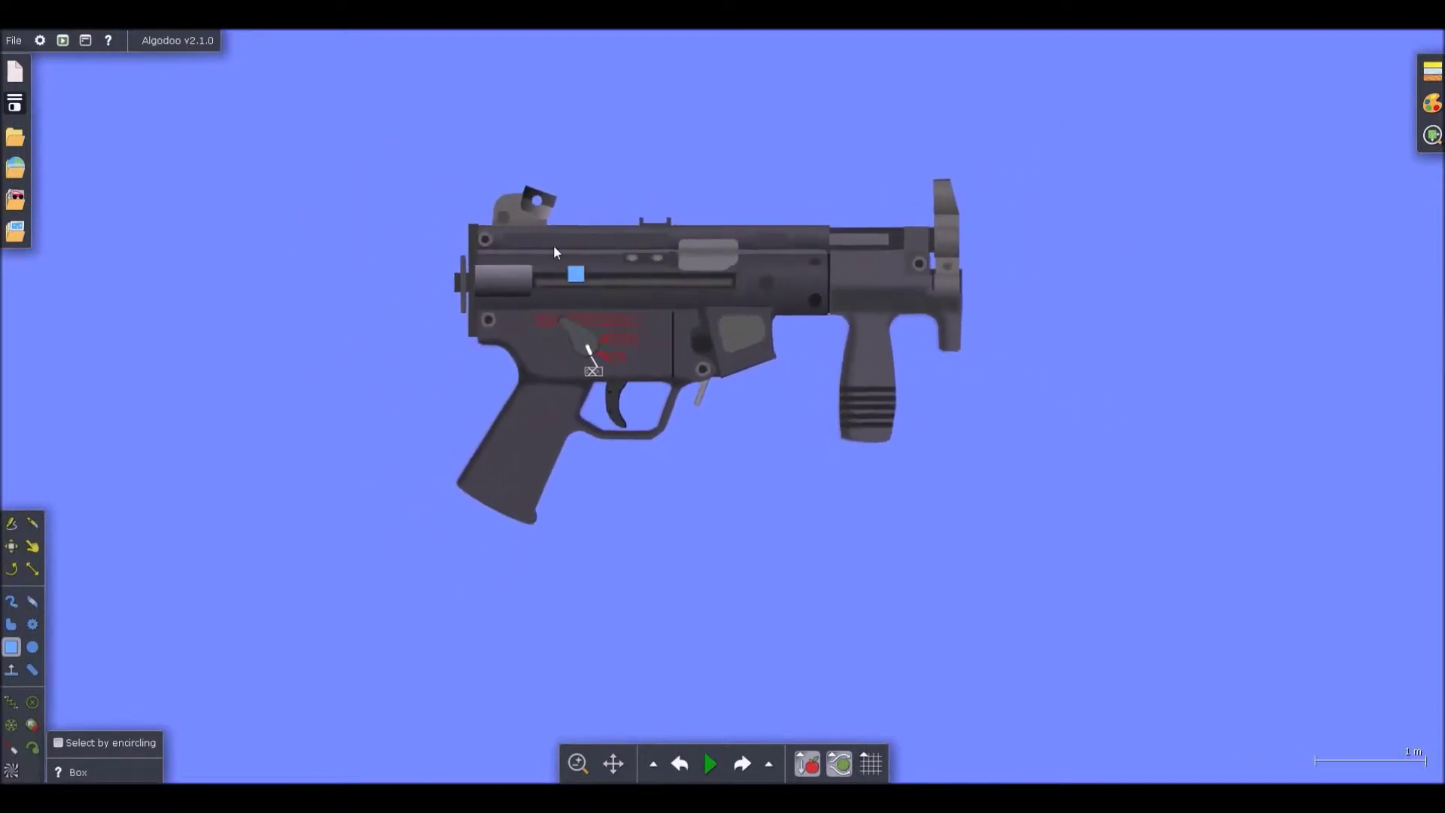
{"action": "key", "text": "space"}
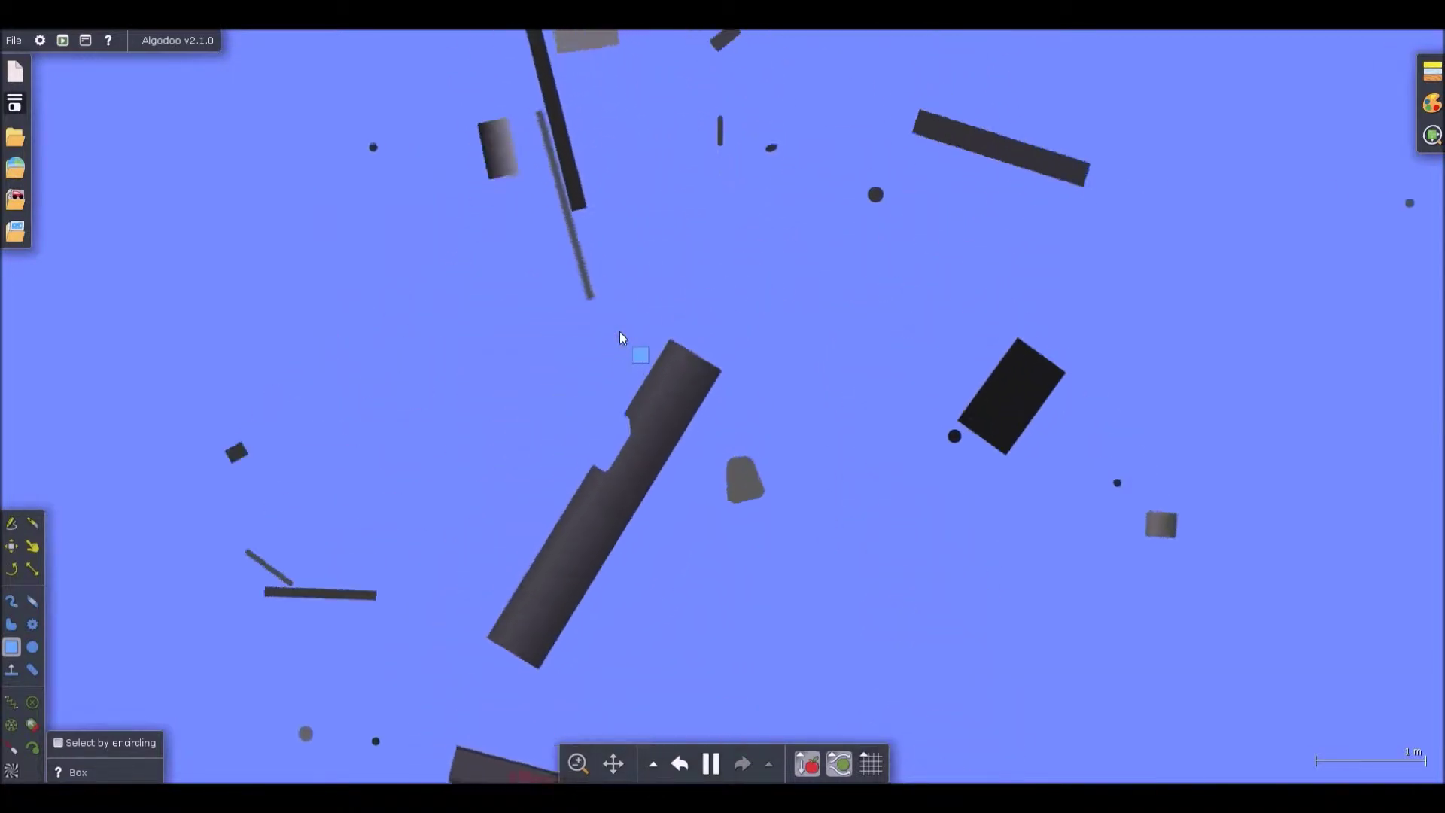
{"action": "key", "text": "ctrl+z"}
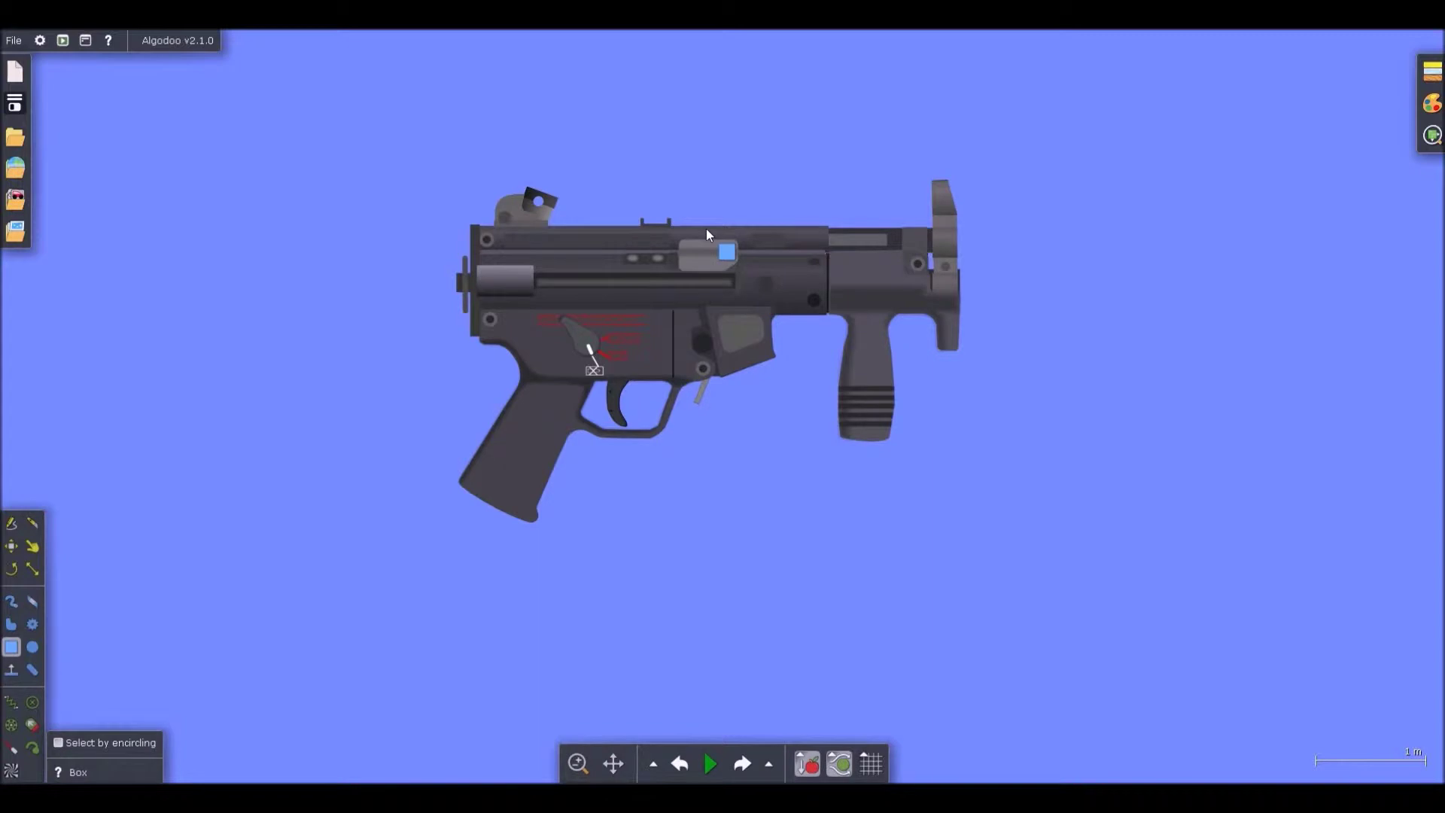
- Fixate the dark shading on the rear edge of the foregrip to the grip body
{"action": "scroll", "coordinate": [885, 382], "scroll_direction": "up", "scroll_amount": 6}
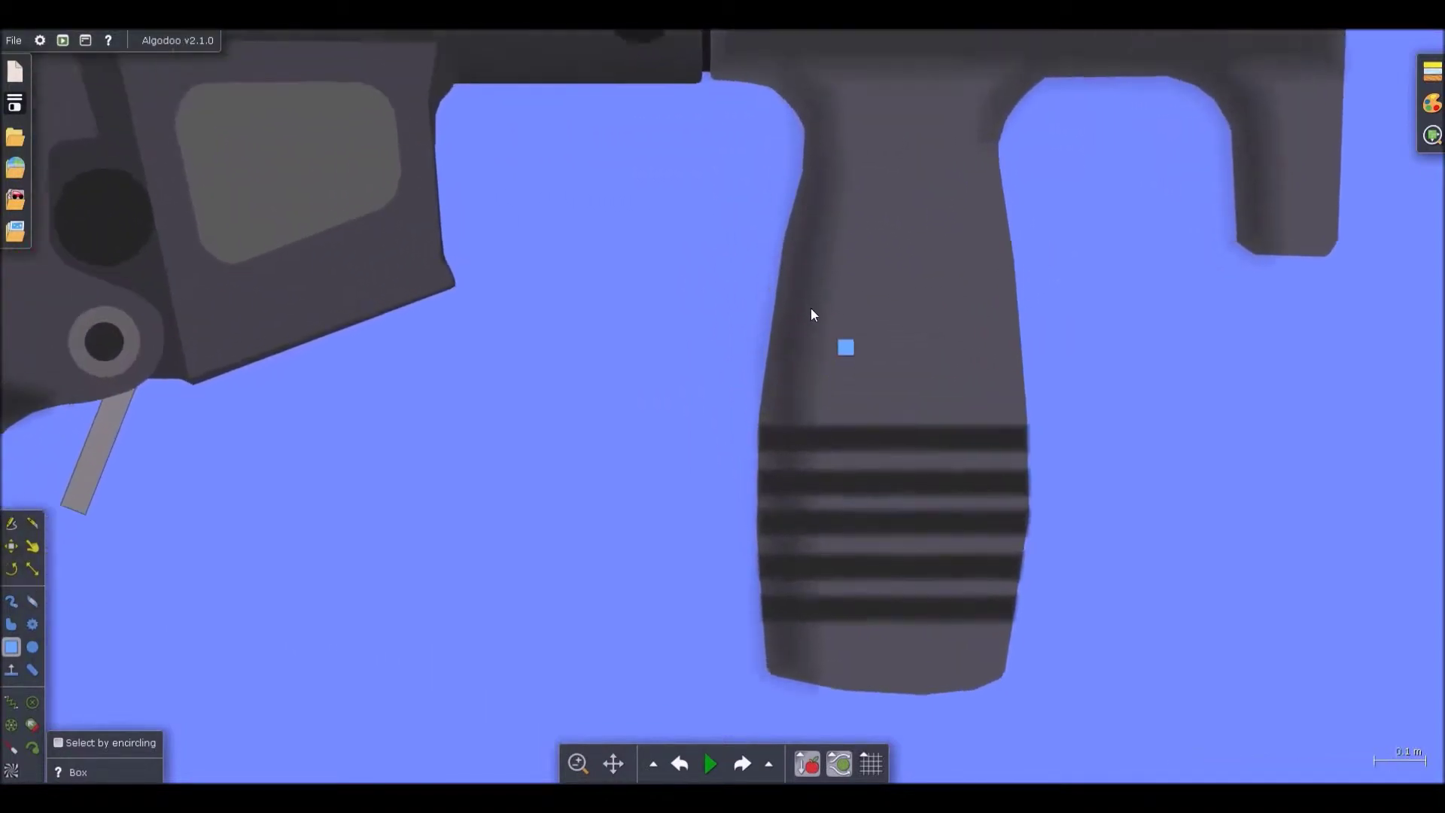
{"action": "scroll", "coordinate": [805, 309], "scroll_direction": "up", "scroll_amount": 3}
{"action": "key", "text": "f"}
{"action": "scroll", "coordinate": [789, 298], "scroll_direction": "down", "scroll_amount": 4}
{"action": "left_click", "coordinate": [790, 303]}
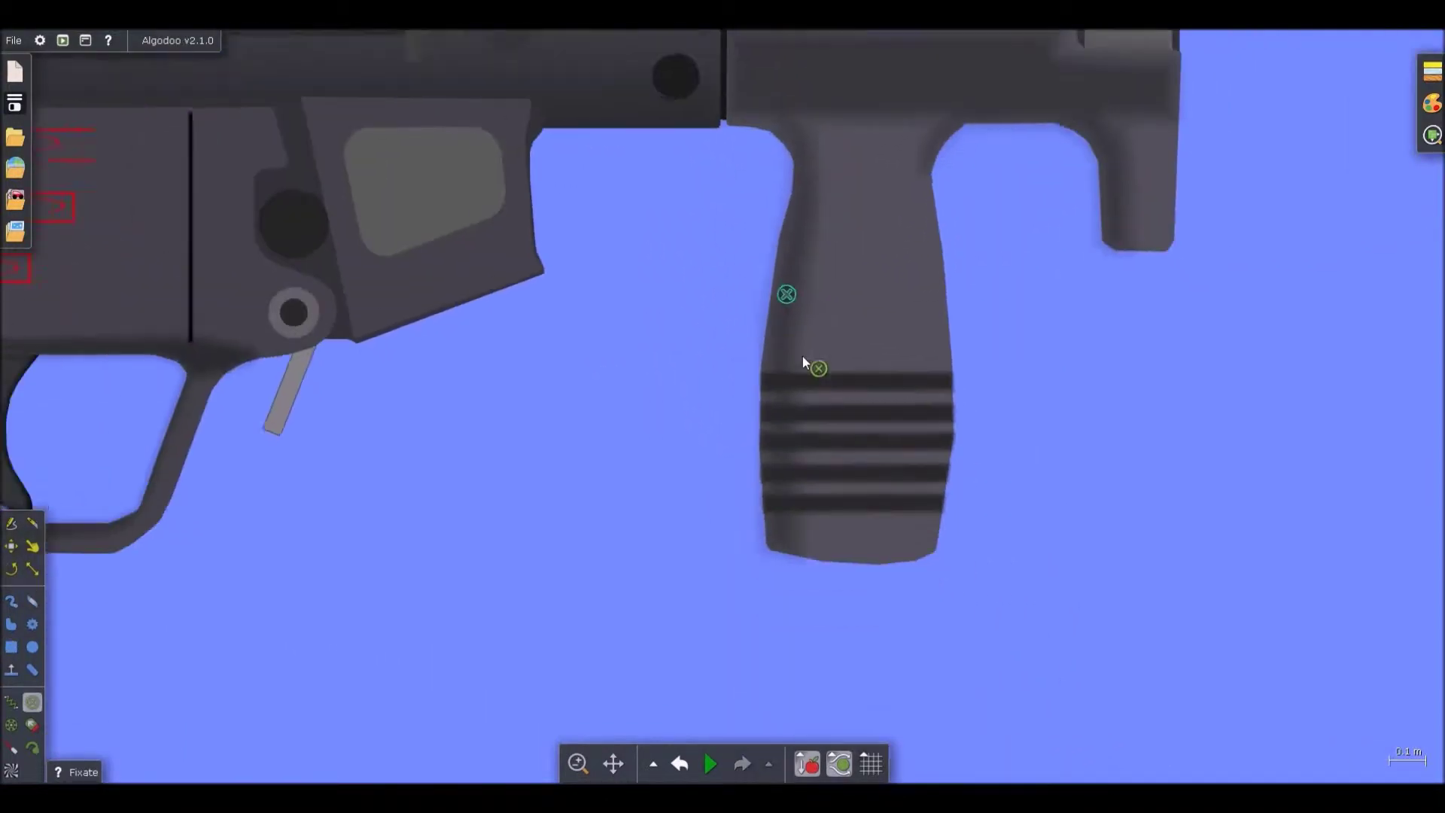
- Fixate each of the five dark horizontal stripes on the lower part of the foregrip
{"action": "scroll", "coordinate": [813, 369], "scroll_direction": "up", "scroll_amount": 5}
{"action": "left_click", "coordinate": [837, 401]}
{"action": "left_click", "coordinate": [840, 494]}
{"action": "scroll", "coordinate": [823, 339], "scroll_direction": "down", "scroll_amount": 5}
{"action": "scroll", "coordinate": [844, 433], "scroll_direction": "up", "scroll_amount": 3}
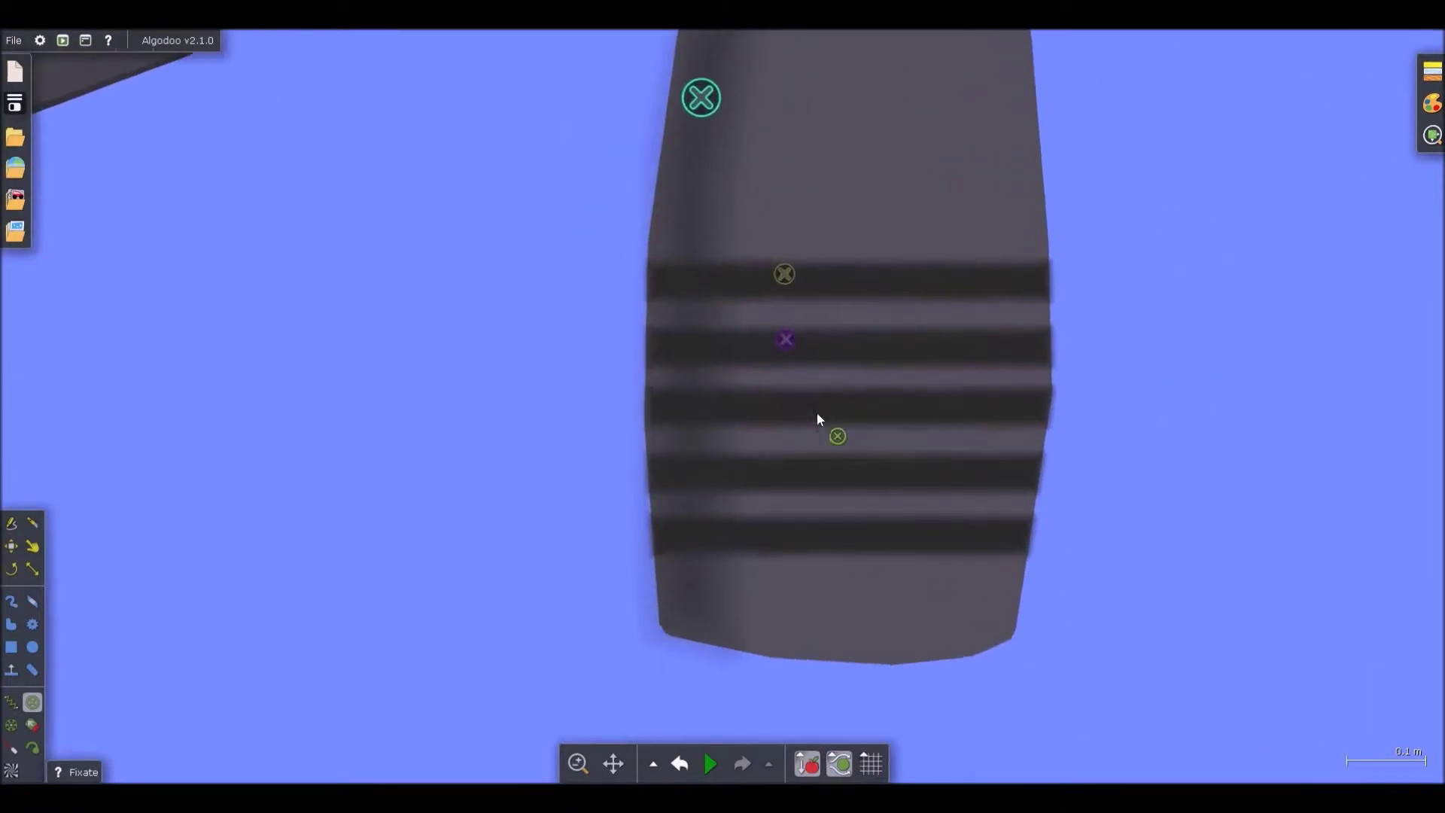
{"action": "left_click", "coordinate": [816, 411]}
{"action": "left_click", "coordinate": [831, 530]}
{"action": "scroll", "coordinate": [843, 529], "scroll_direction": "down", "scroll_amount": 7}
{"action": "scroll", "coordinate": [779, 248], "scroll_direction": "up", "scroll_amount": 7}
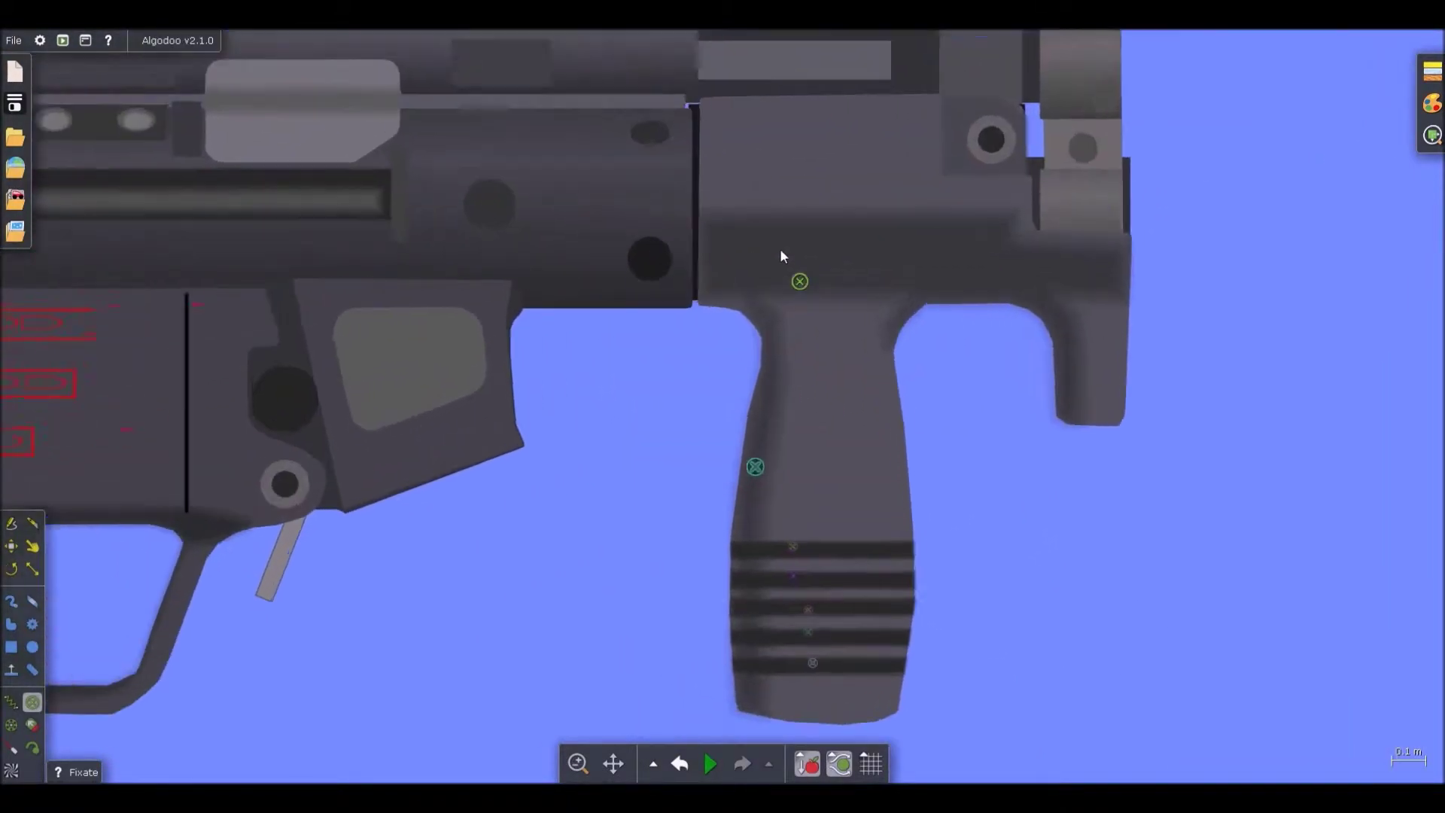
- Fixate the handguard, the narrow divider beside it and the black round pin at the receiver's front end
{"action": "left_click", "coordinate": [647, 256]}
{"action": "scroll", "coordinate": [812, 263], "scroll_direction": "down", "scroll_amount": 2}
{"action": "scroll", "coordinate": [632, 250], "scroll_direction": "up", "scroll_amount": 3}
{"action": "left_click", "coordinate": [620, 247]}
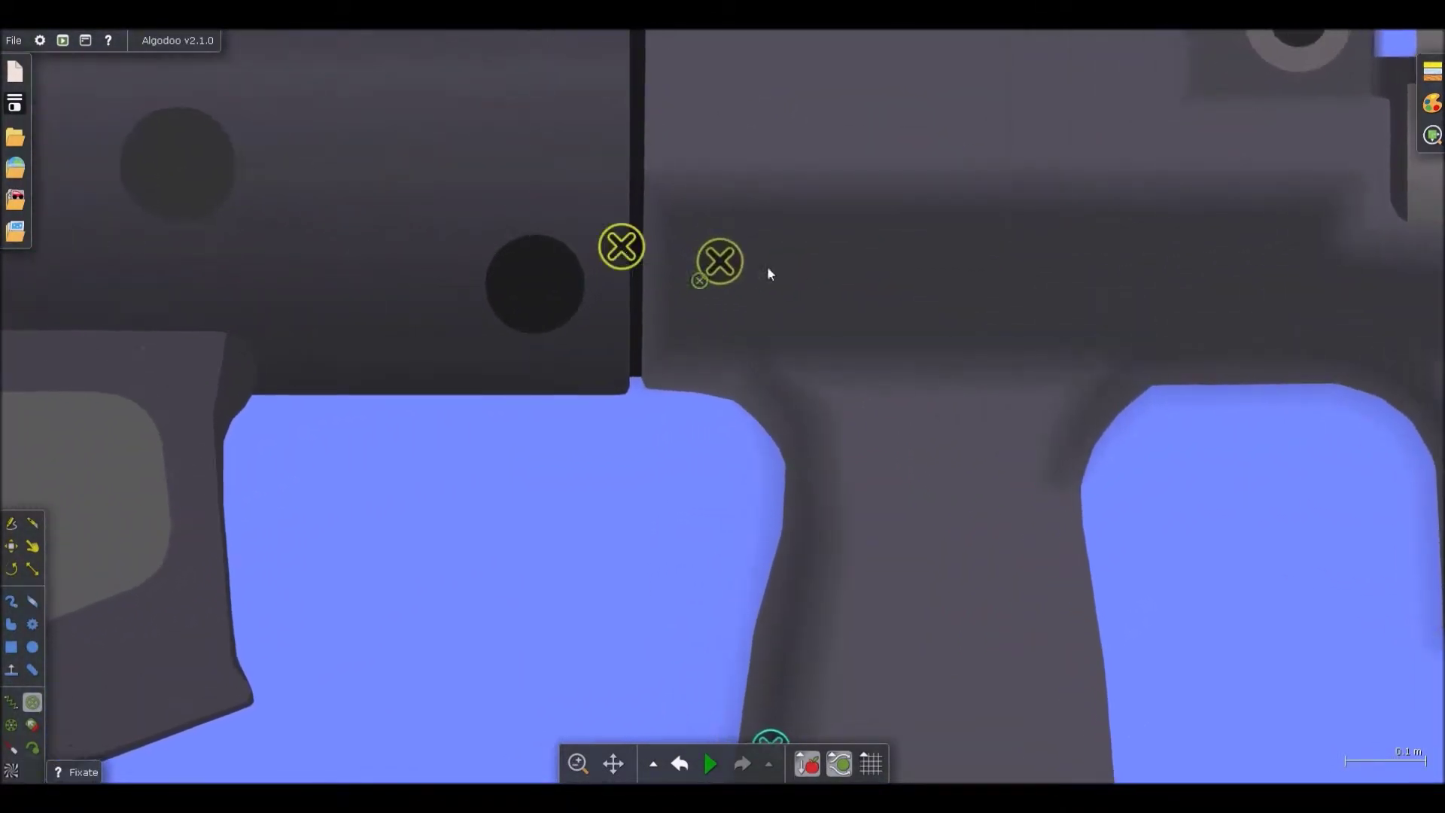
{"action": "scroll", "coordinate": [783, 270], "scroll_direction": "down", "scroll_amount": 3}
{"action": "left_click", "coordinate": [606, 283]}
- Fixate the round dimple and small dark oval near the receiver's front, plus the front end of the charging slot
{"action": "scroll", "coordinate": [640, 297], "scroll_direction": "down", "scroll_amount": 2}
{"action": "scroll", "coordinate": [424, 223], "scroll_direction": "up", "scroll_amount": 2}
{"action": "left_click", "coordinate": [425, 222]}
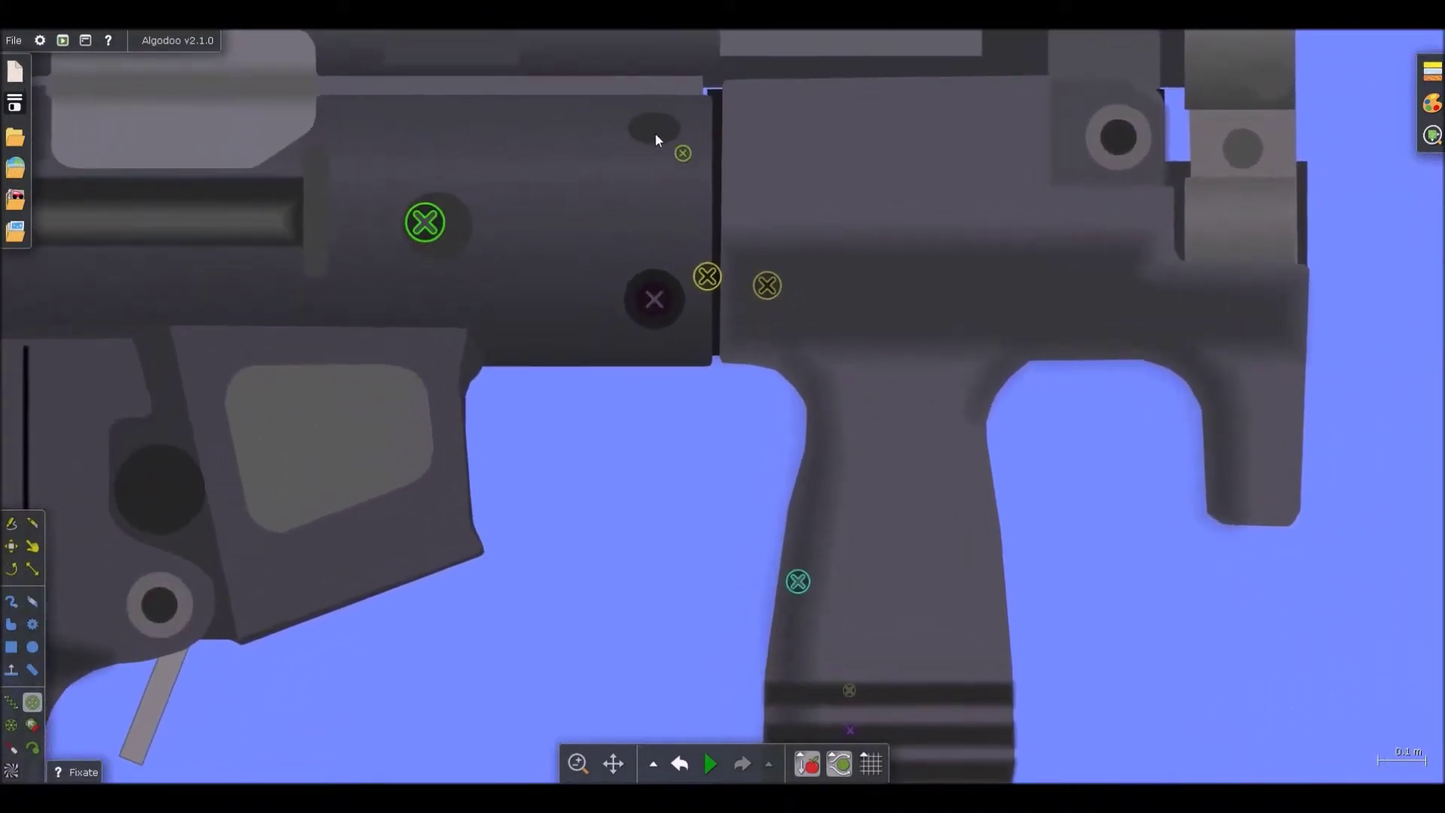
{"action": "left_click", "coordinate": [654, 133]}
{"action": "scroll", "coordinate": [817, 147], "scroll_direction": "down", "scroll_amount": 5}
{"action": "scroll", "coordinate": [606, 173], "scroll_direction": "up", "scroll_amount": 5}
{"action": "scroll", "coordinate": [599, 203], "scroll_direction": "up", "scroll_amount": 1}
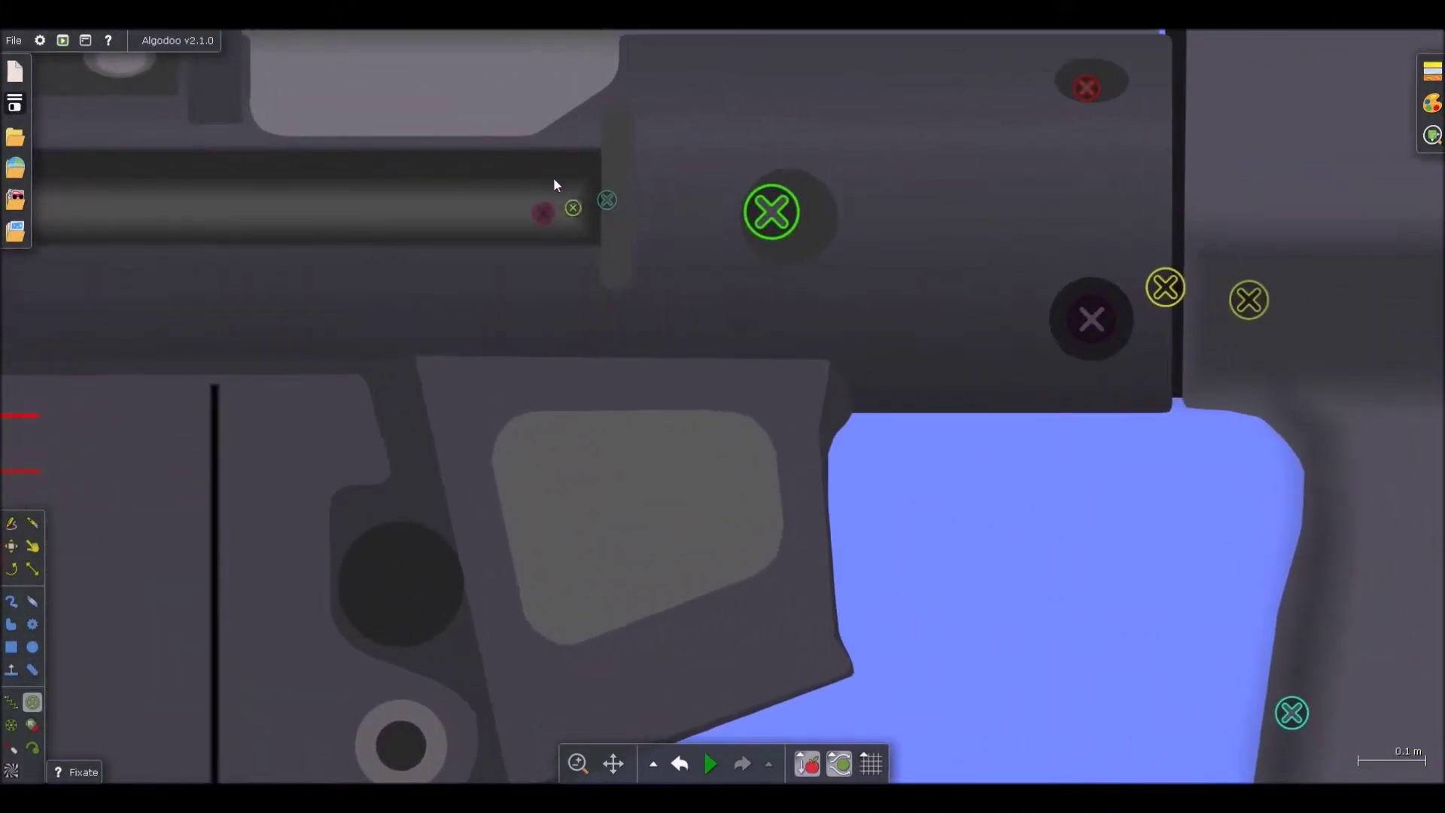
- Fixate the two oval rivets and their dark plate above the charging slot
{"action": "scroll", "coordinate": [557, 177], "scroll_direction": "down", "scroll_amount": 4}
{"action": "scroll", "coordinate": [463, 155], "scroll_direction": "up", "scroll_amount": 6}
{"action": "left_click", "coordinate": [486, 148]}
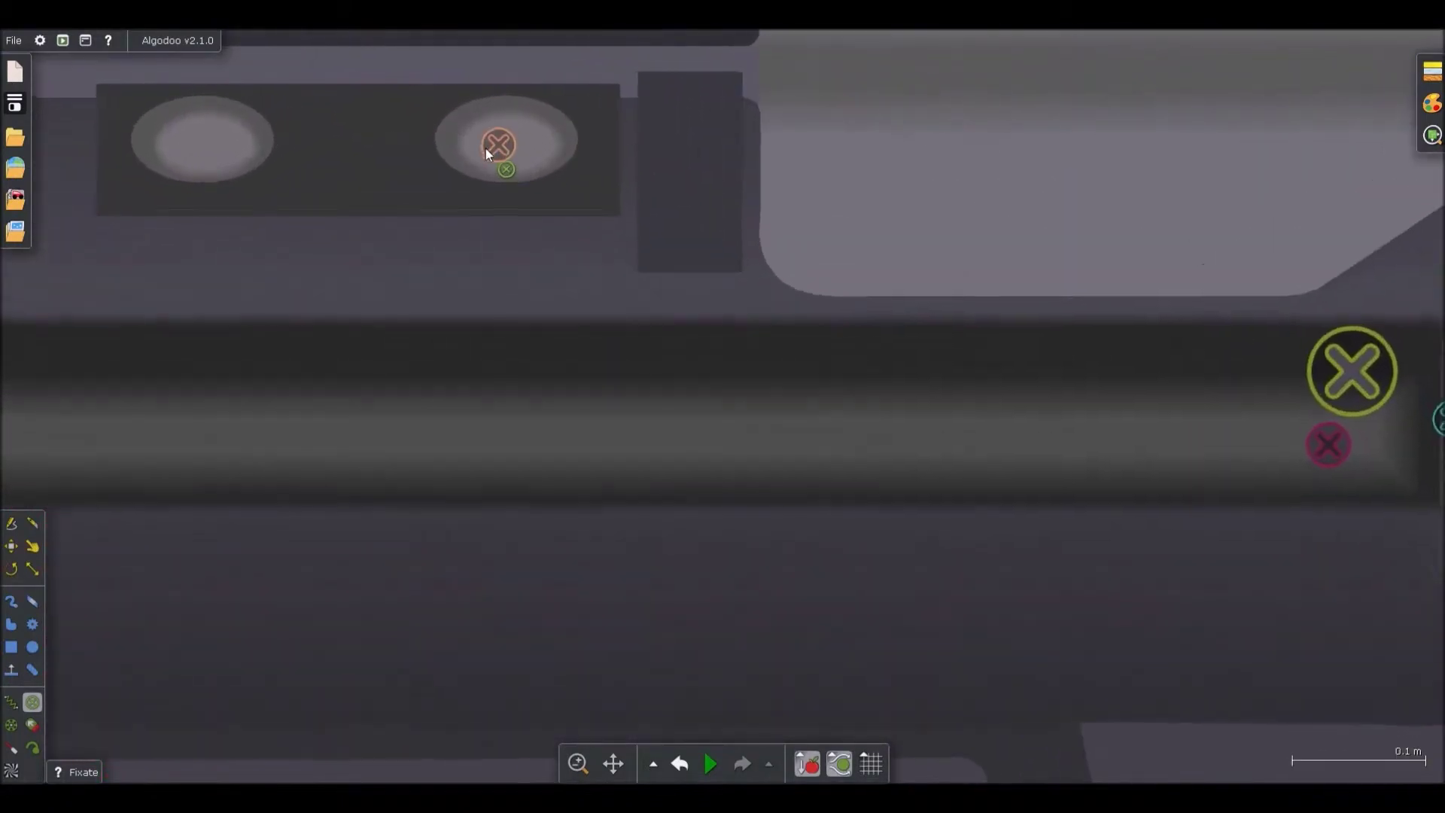
{"action": "left_click", "coordinate": [453, 144]}
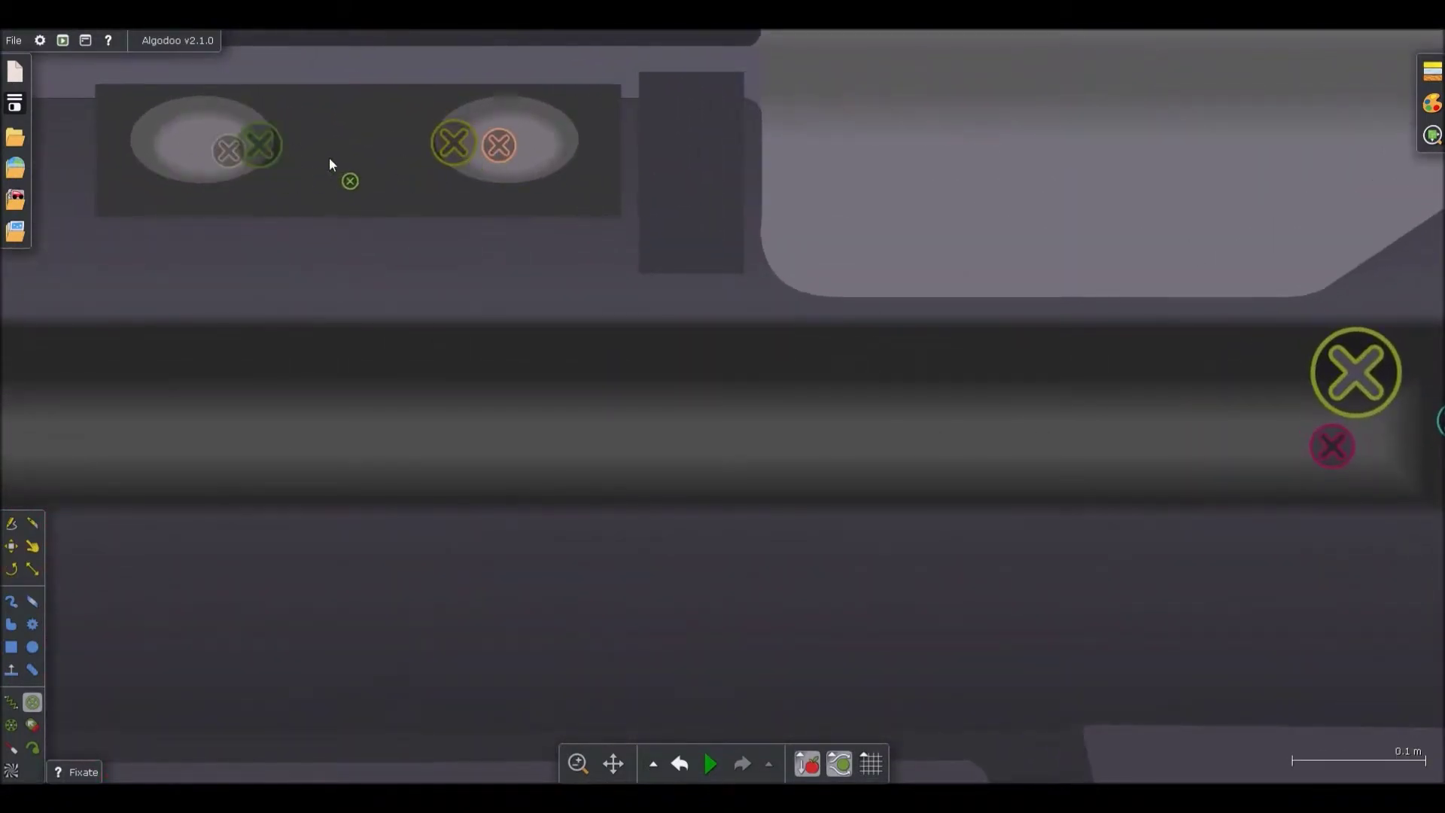
{"action": "scroll", "coordinate": [835, 218], "scroll_direction": "down", "scroll_amount": 12}
{"action": "scroll", "coordinate": [734, 276], "scroll_direction": "up", "scroll_amount": 5}
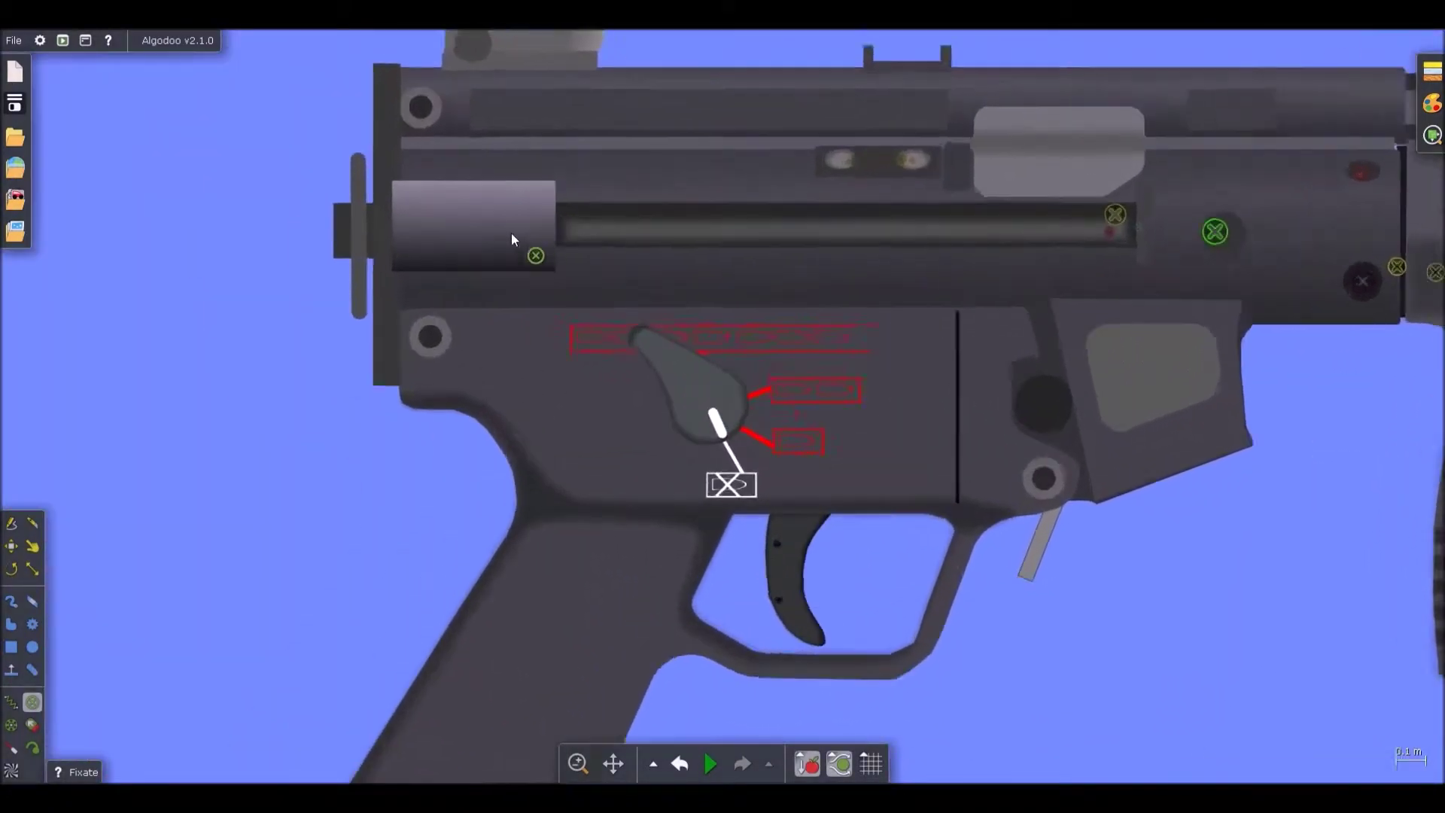
- Fixate the cylindrical sleeve on the rear of the receiver and the vertical bar behind the end plate
{"action": "scroll", "coordinate": [496, 235], "scroll_direction": "up", "scroll_amount": 3}
{"action": "left_click", "coordinate": [479, 233]}
{"action": "scroll", "coordinate": [286, 258], "scroll_direction": "up", "scroll_amount": 4}
{"action": "left_click", "coordinate": [213, 239]}
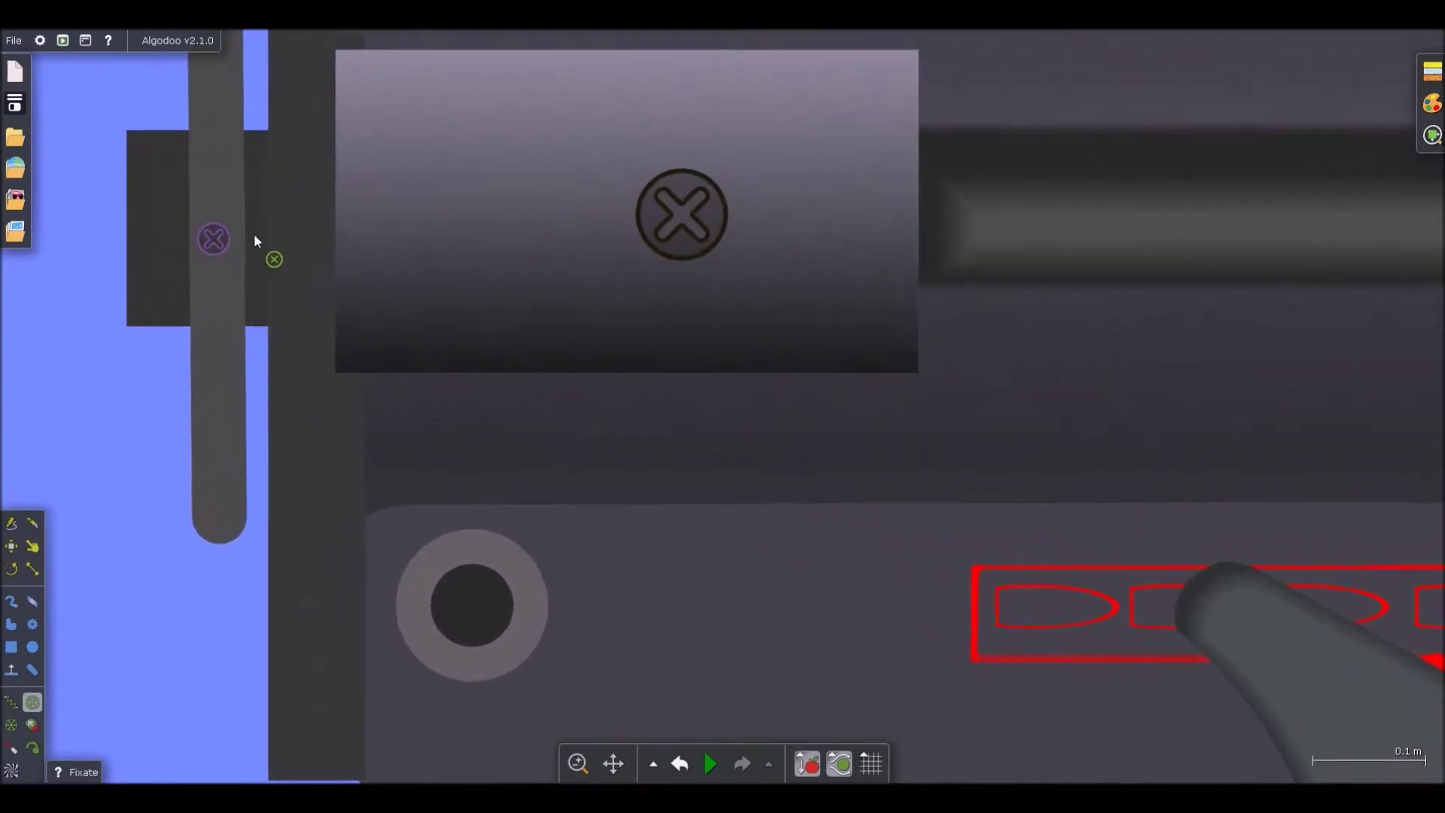
- Undo the misplaced fixations behind the receiver and fixate the small rear block to the end plate
{"action": "key", "text": "ctrl+z"}
{"action": "scroll", "coordinate": [382, 240], "scroll_direction": "down", "scroll_amount": 4}
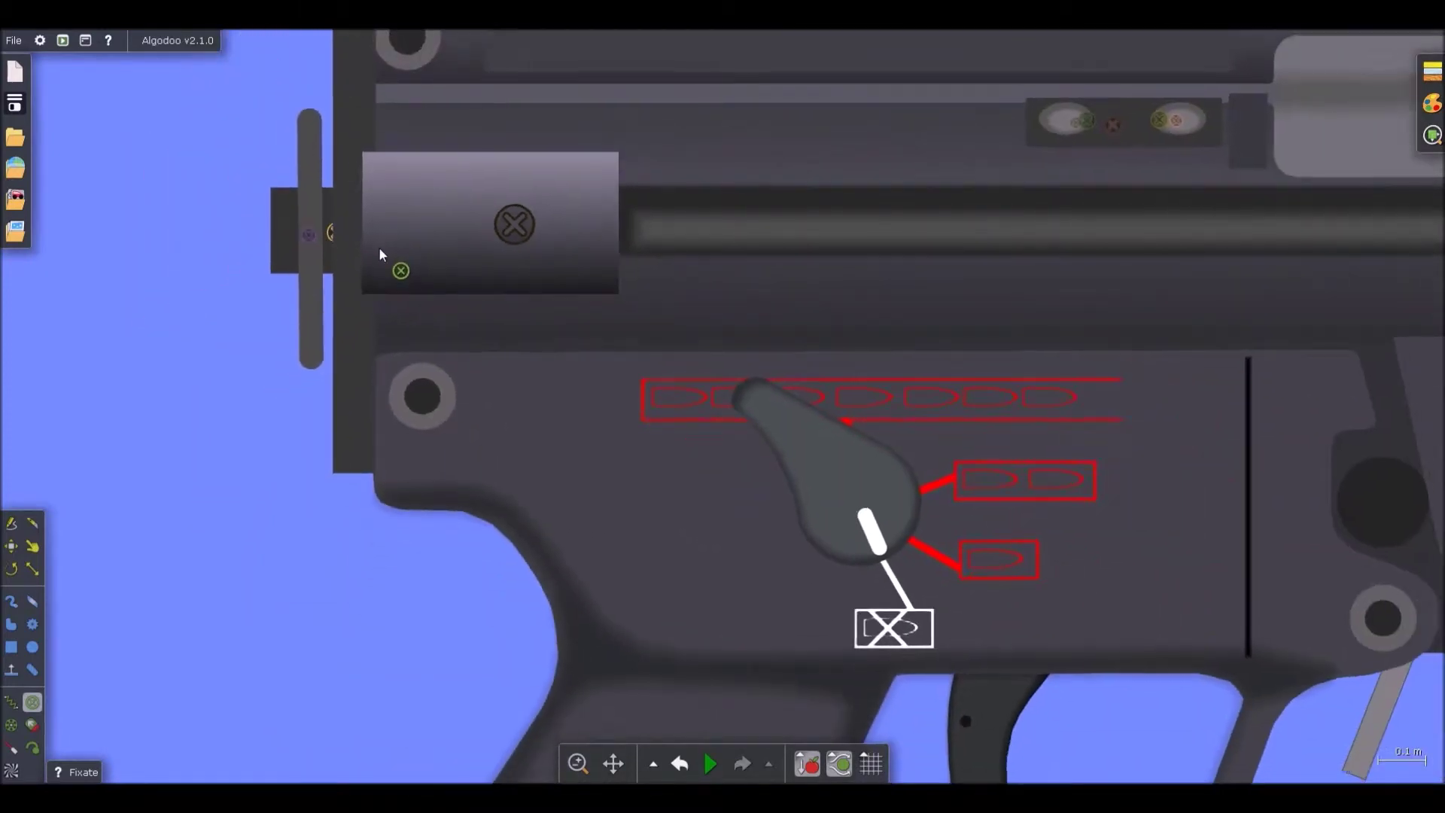
{"action": "scroll", "coordinate": [376, 250], "scroll_direction": "up", "scroll_amount": 4}
{"action": "left_click", "coordinate": [300, 250]}
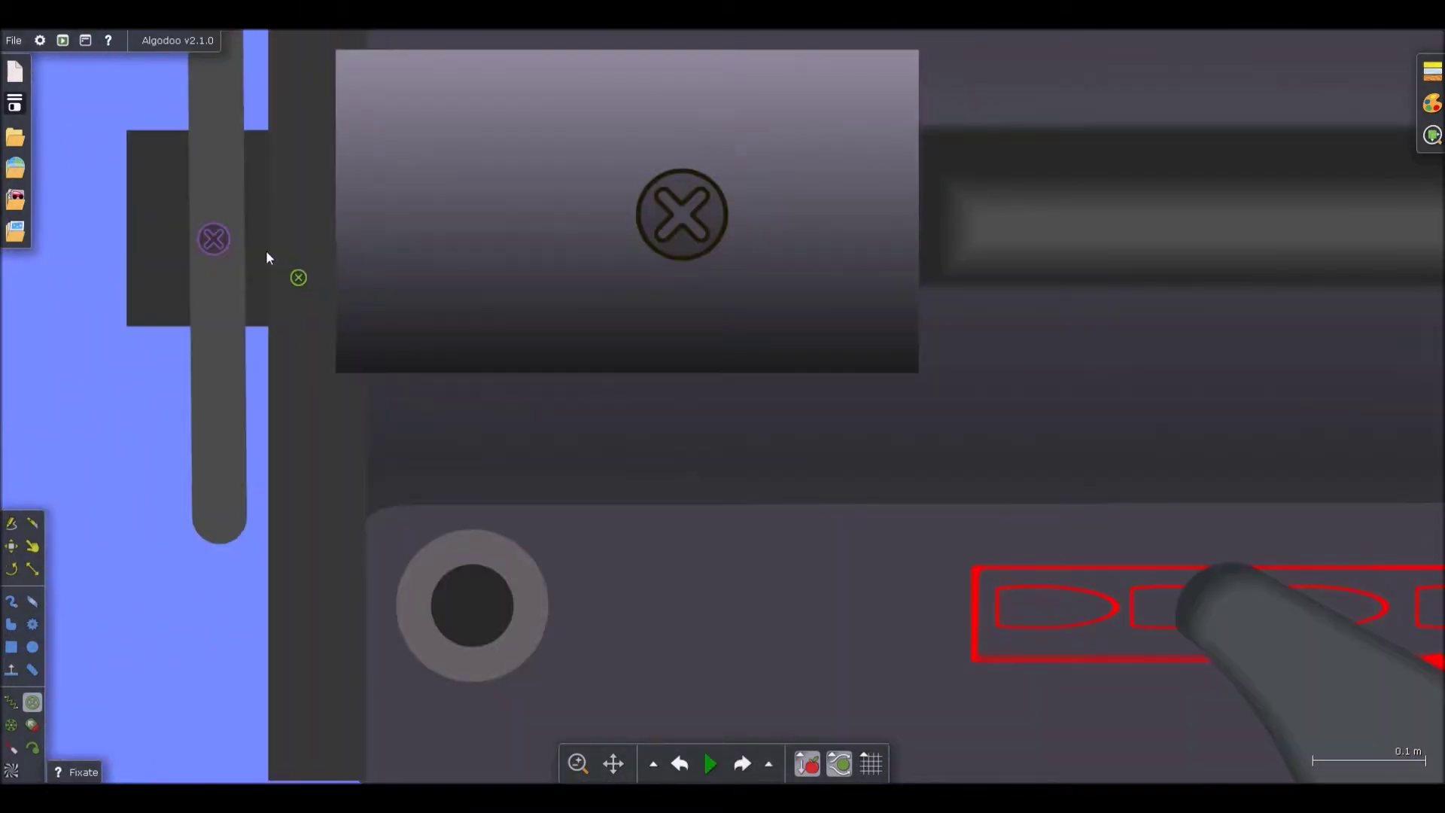
{"action": "left_click", "coordinate": [271, 250]}
{"action": "scroll", "coordinate": [409, 283], "scroll_direction": "down", "scroll_amount": 4}
{"action": "scroll", "coordinate": [463, 429], "scroll_direction": "up", "scroll_amount": 4}
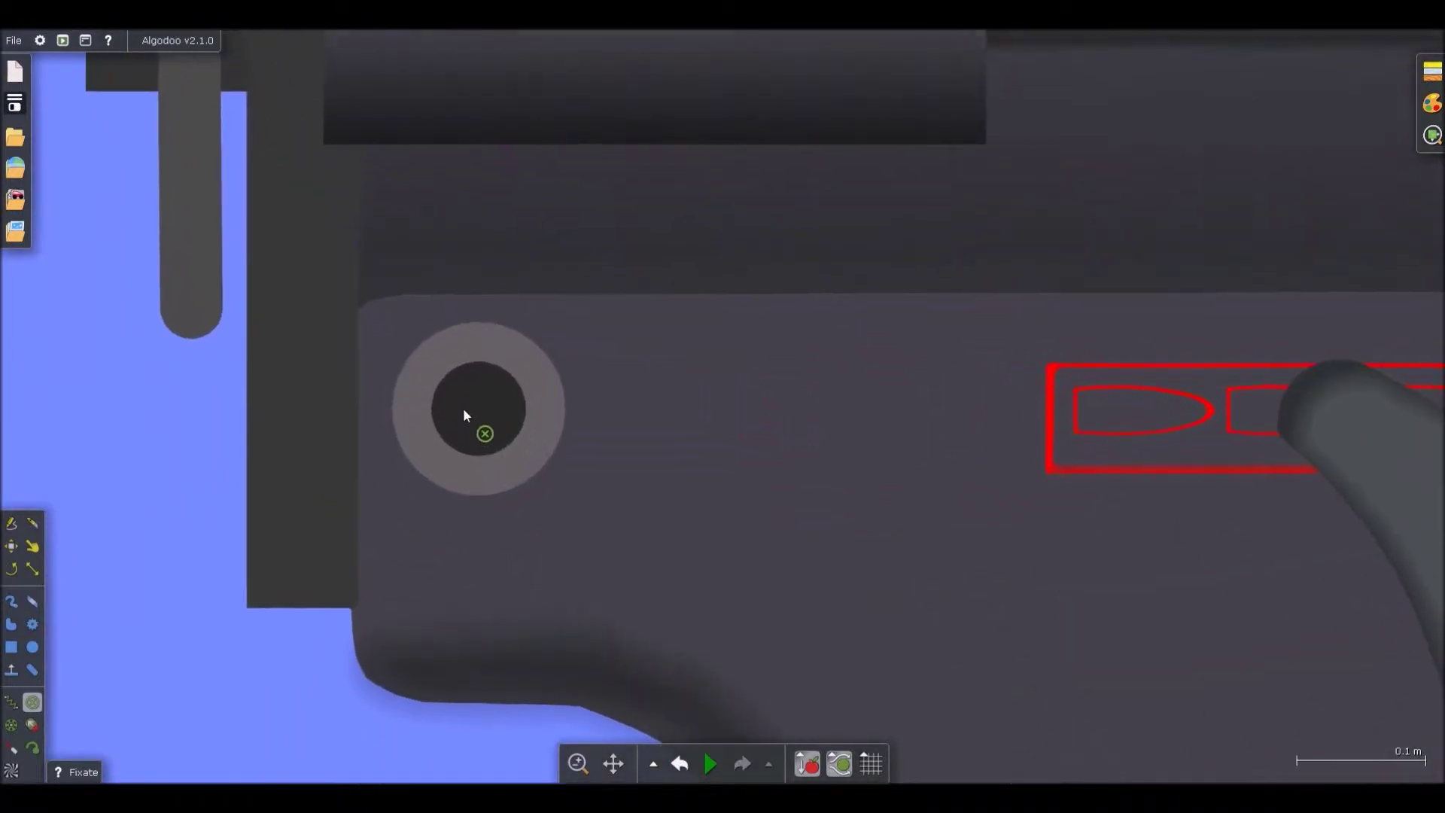
- Fixate the lower rear round pin and its ring, and join the lower receiver to the upper receiver and end plate
{"action": "left_click", "coordinate": [464, 406]}
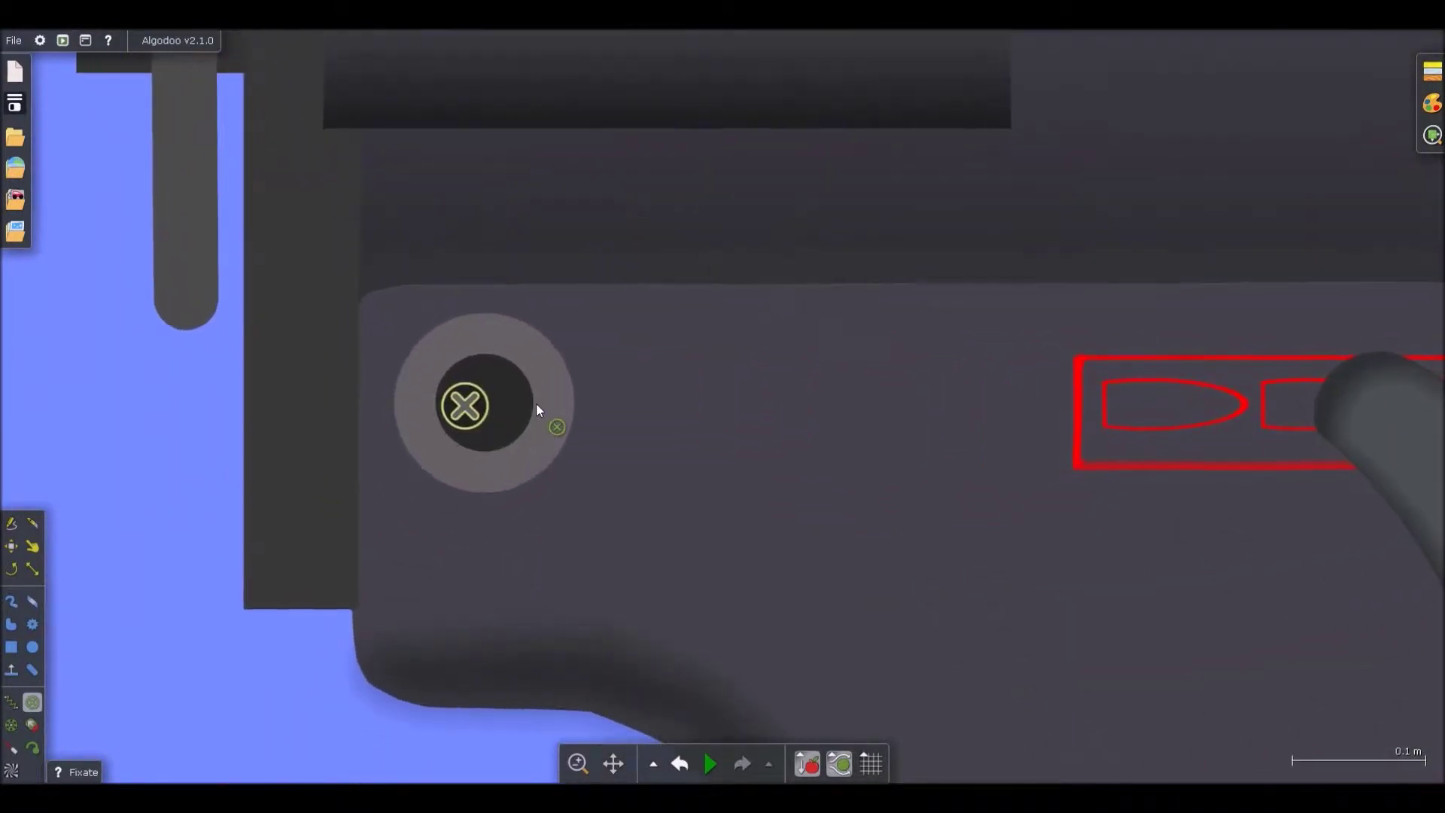
{"action": "left_click", "coordinate": [516, 251]}
{"action": "key", "text": "ctrl+z"}
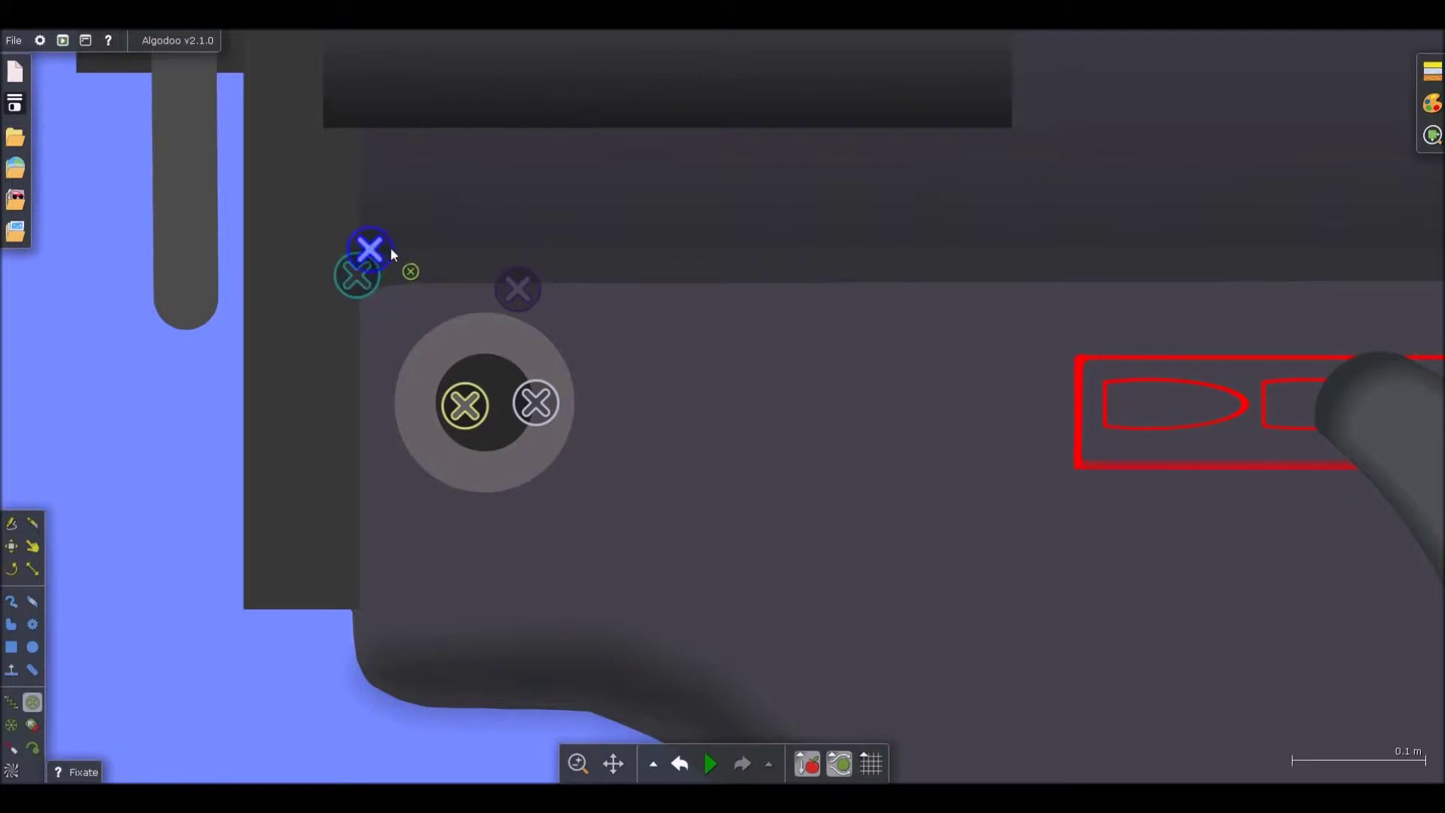
{"action": "key", "text": "ctrl+z"}
{"action": "scroll", "coordinate": [402, 269], "scroll_direction": "down", "scroll_amount": 4}
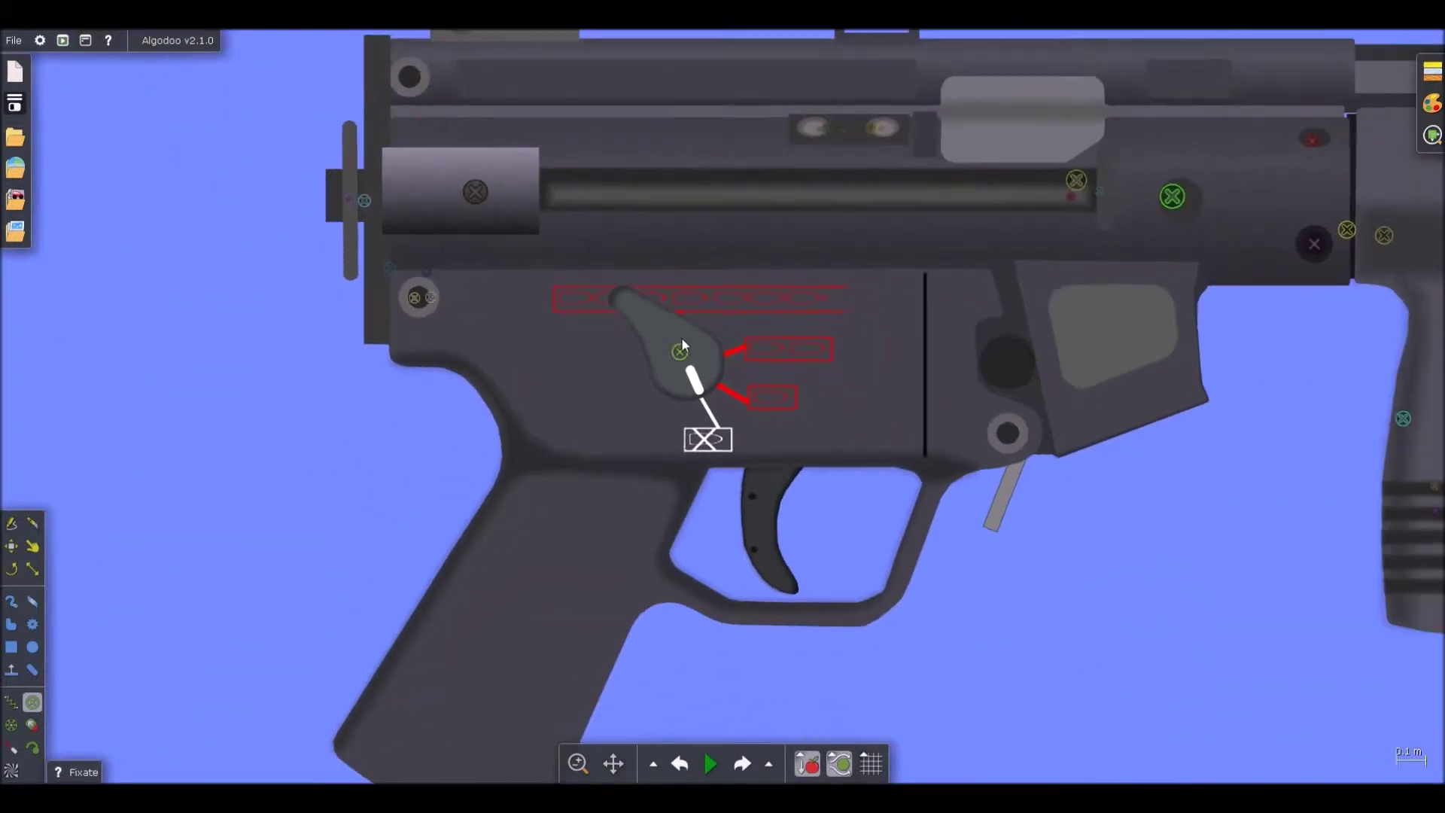
- Try to fixate the red fire-mode markings, run the simulation briefly and undo the run
{"action": "scroll", "coordinate": [702, 320], "scroll_direction": "up", "scroll_amount": 5}
{"action": "left_click", "coordinate": [763, 314]}
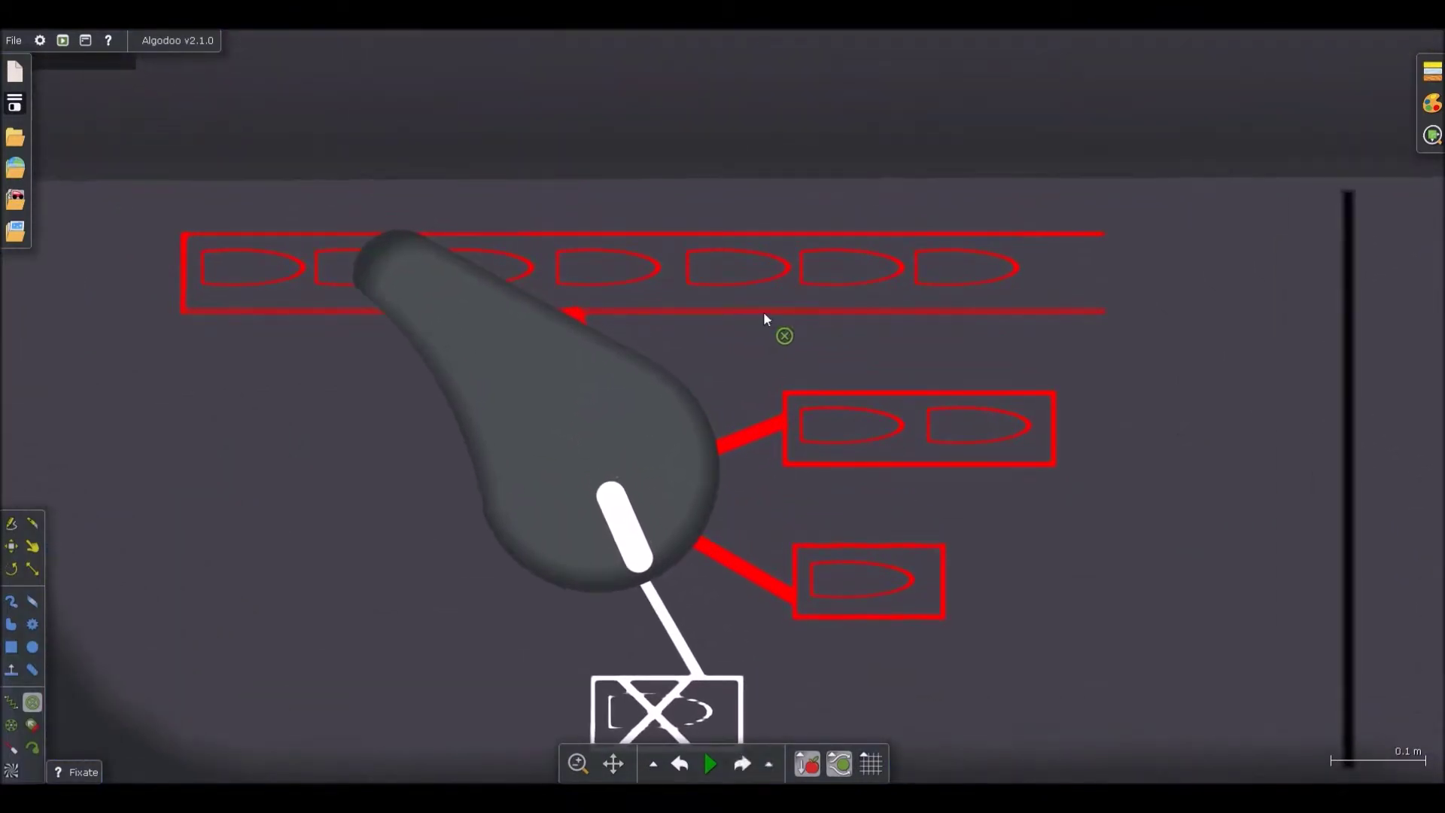
{"action": "scroll", "coordinate": [564, 327], "scroll_direction": "down", "scroll_amount": 6}
{"action": "key", "text": "space"}
{"action": "key", "text": "ctrl+z"}
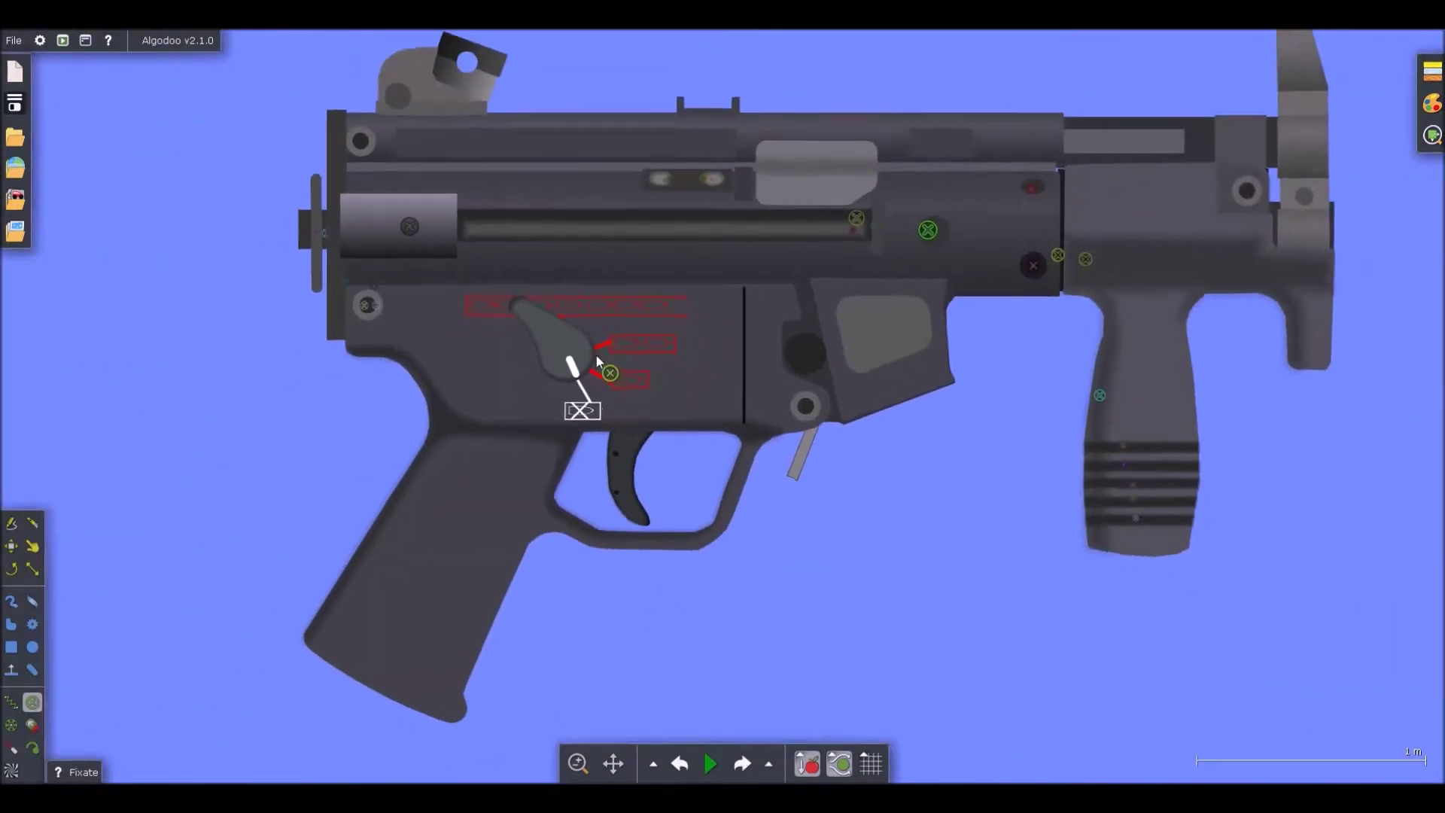
- Inspect the trigger, test the gun in another simulation run with the Drag tool active, and undo the run
{"action": "scroll", "coordinate": [602, 399], "scroll_direction": "up", "scroll_amount": 2}
{"action": "scroll", "coordinate": [641, 470], "scroll_direction": "up", "scroll_amount": 5}
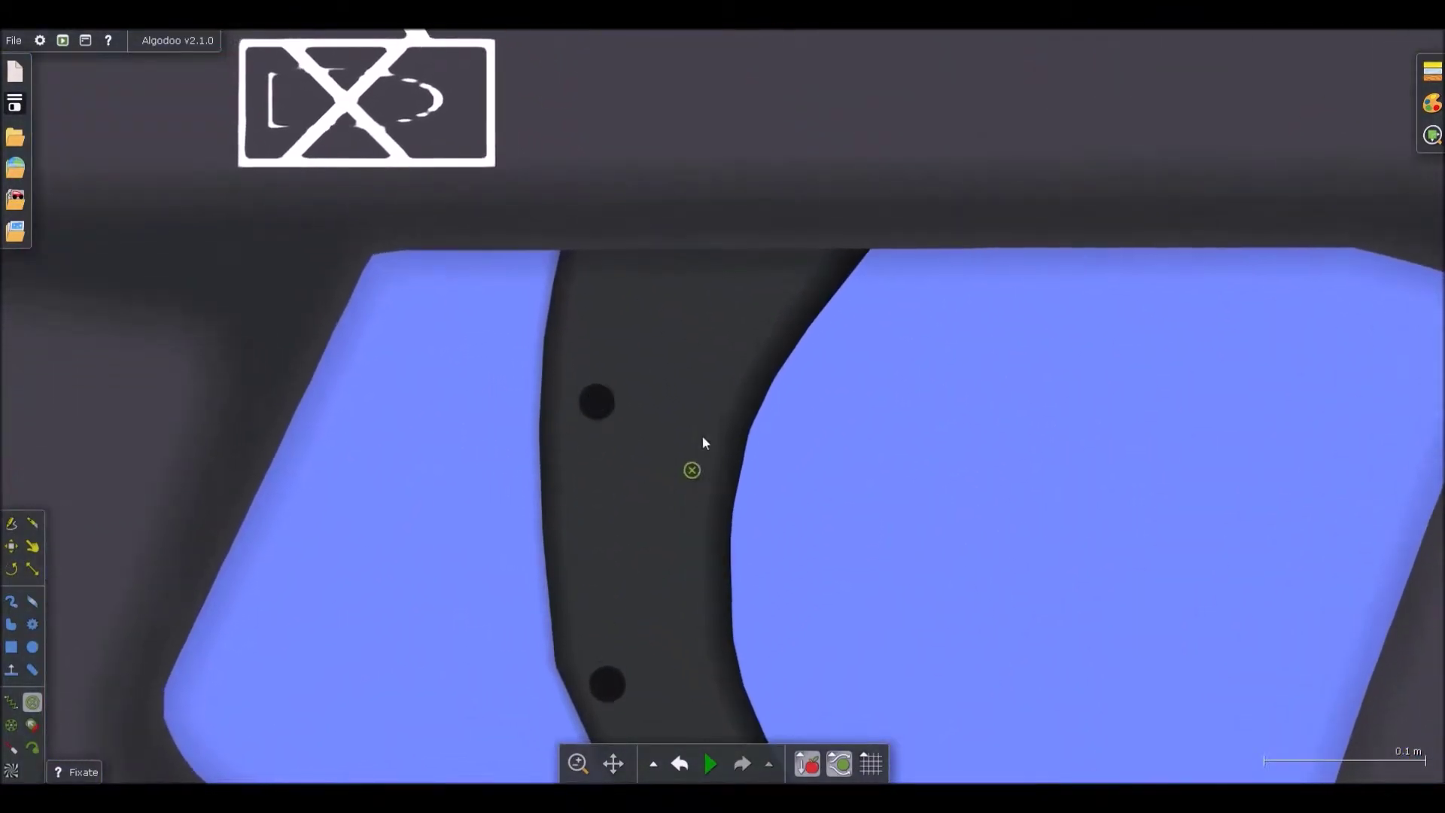
{"action": "scroll", "coordinate": [702, 436], "scroll_direction": "down", "scroll_amount": 7}
{"action": "key", "text": "d"}
{"action": "key", "text": "space"}
{"action": "key", "text": "ctrl+z"}
{"action": "scroll", "coordinate": [739, 414], "scroll_direction": "down", "scroll_amount": 2}
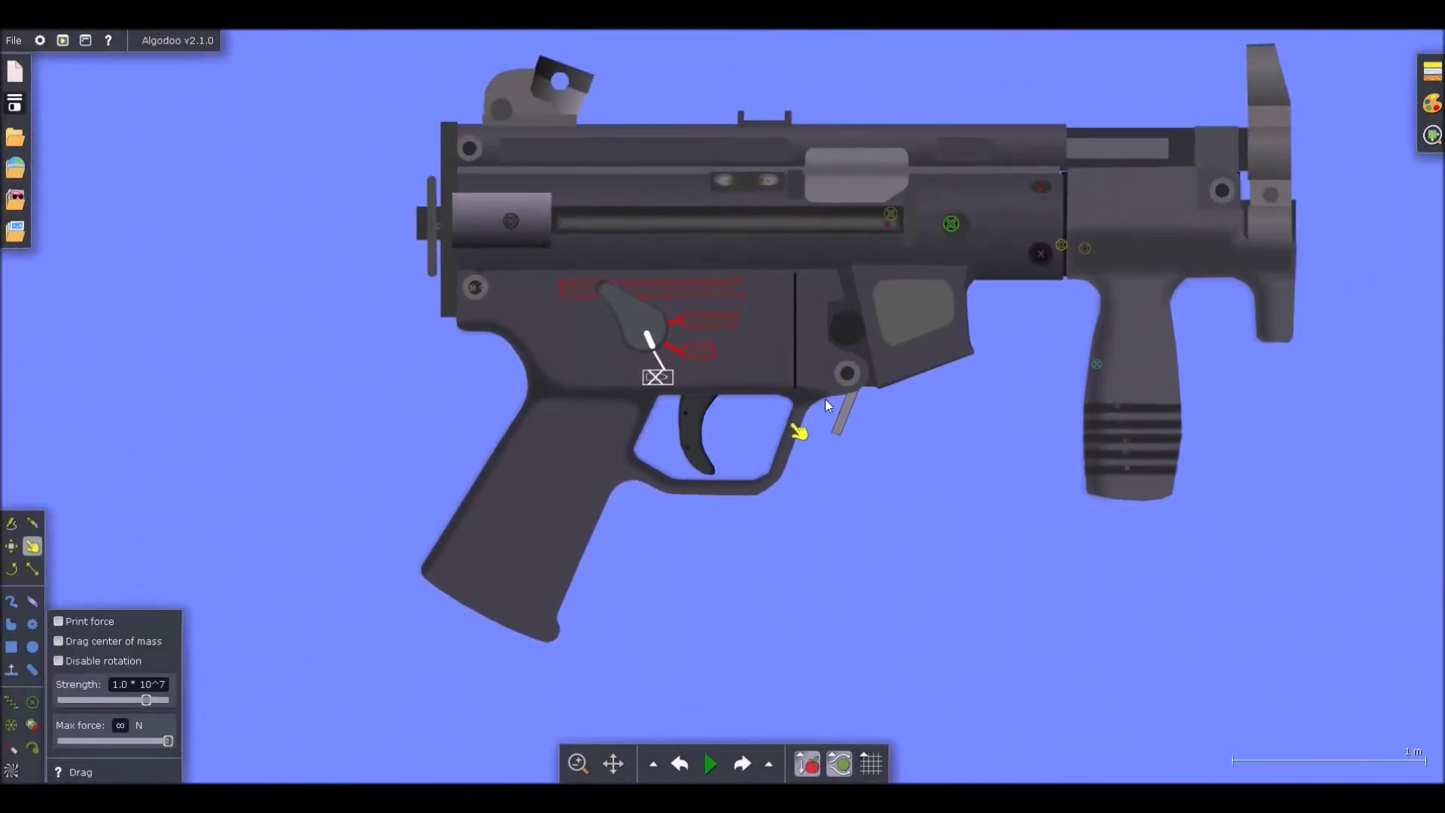
- Fixate the large black disc, the round pin and its ring beside the magazine well
{"action": "scroll", "coordinate": [790, 391], "scroll_direction": "up", "scroll_amount": 2}
{"action": "key", "text": "f"}
{"action": "scroll", "coordinate": [762, 354], "scroll_direction": "up", "scroll_amount": 4}
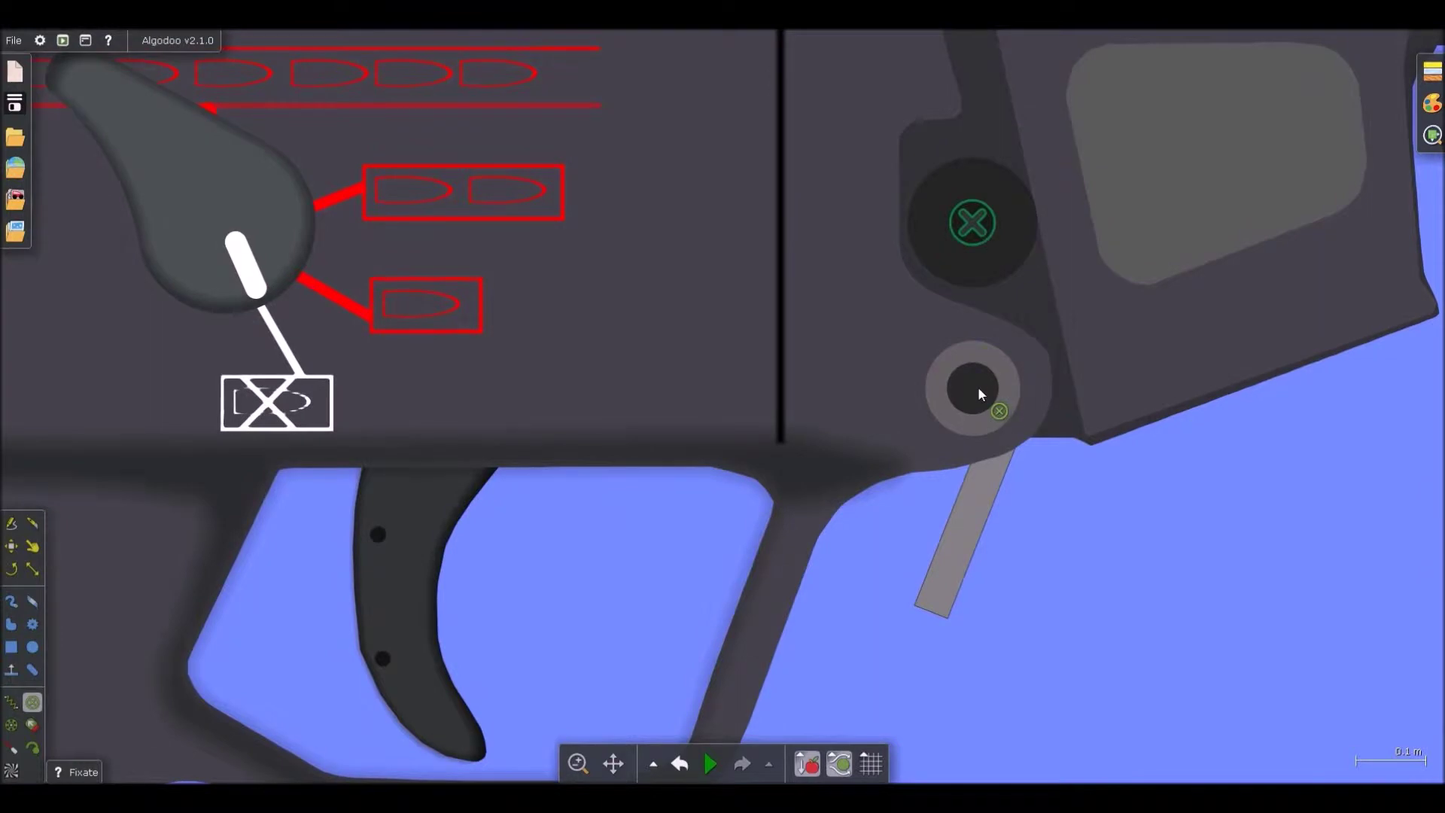
{"action": "left_click", "coordinate": [1010, 391]}
- Turn off the drawn borders of the grey lever beneath the round pin beside the magazine well
{"action": "key", "text": "b"}
{"action": "scroll", "coordinate": [946, 422], "scroll_direction": "up", "scroll_amount": 2}
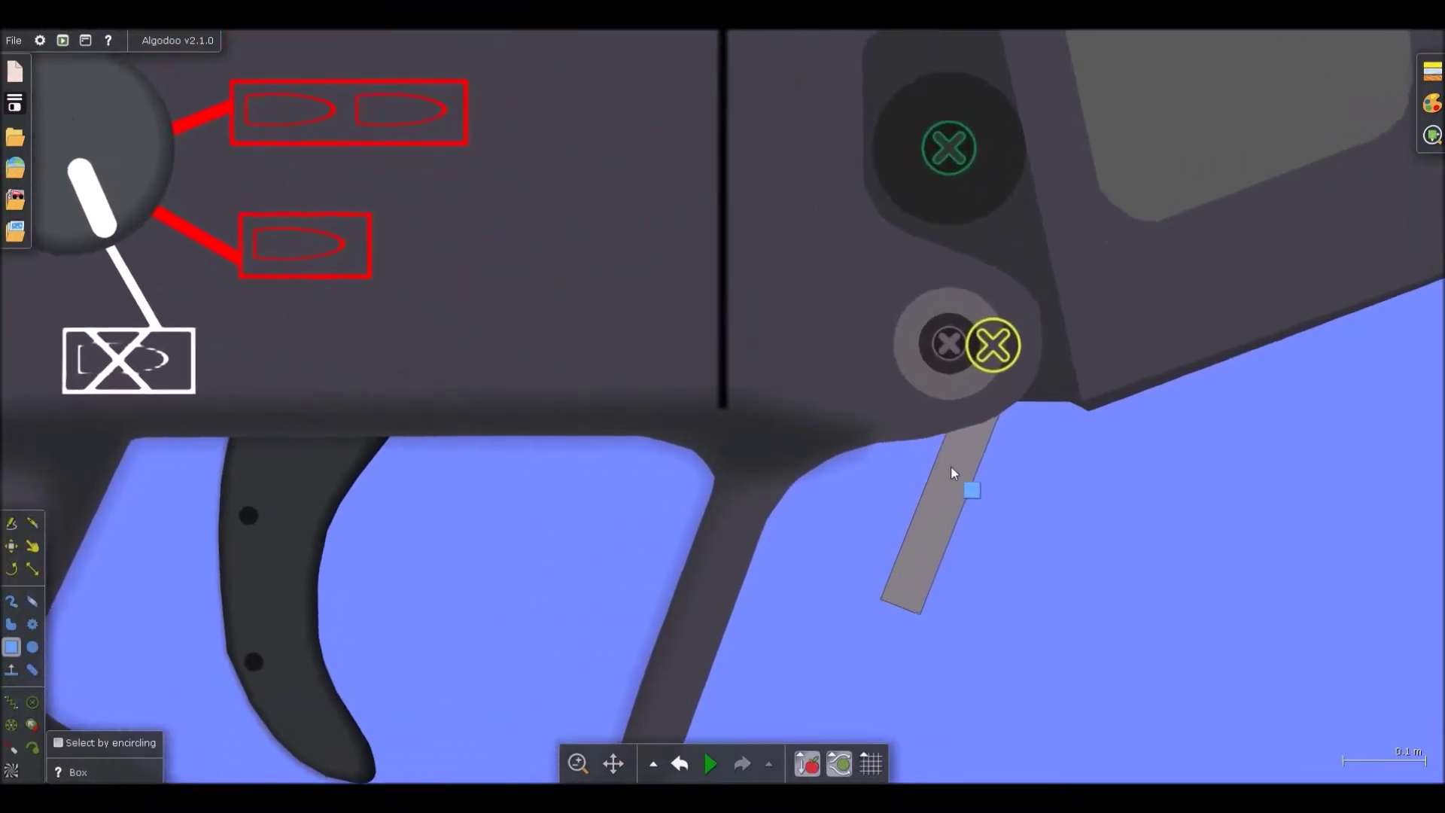
{"action": "right_click", "coordinate": [951, 465]}
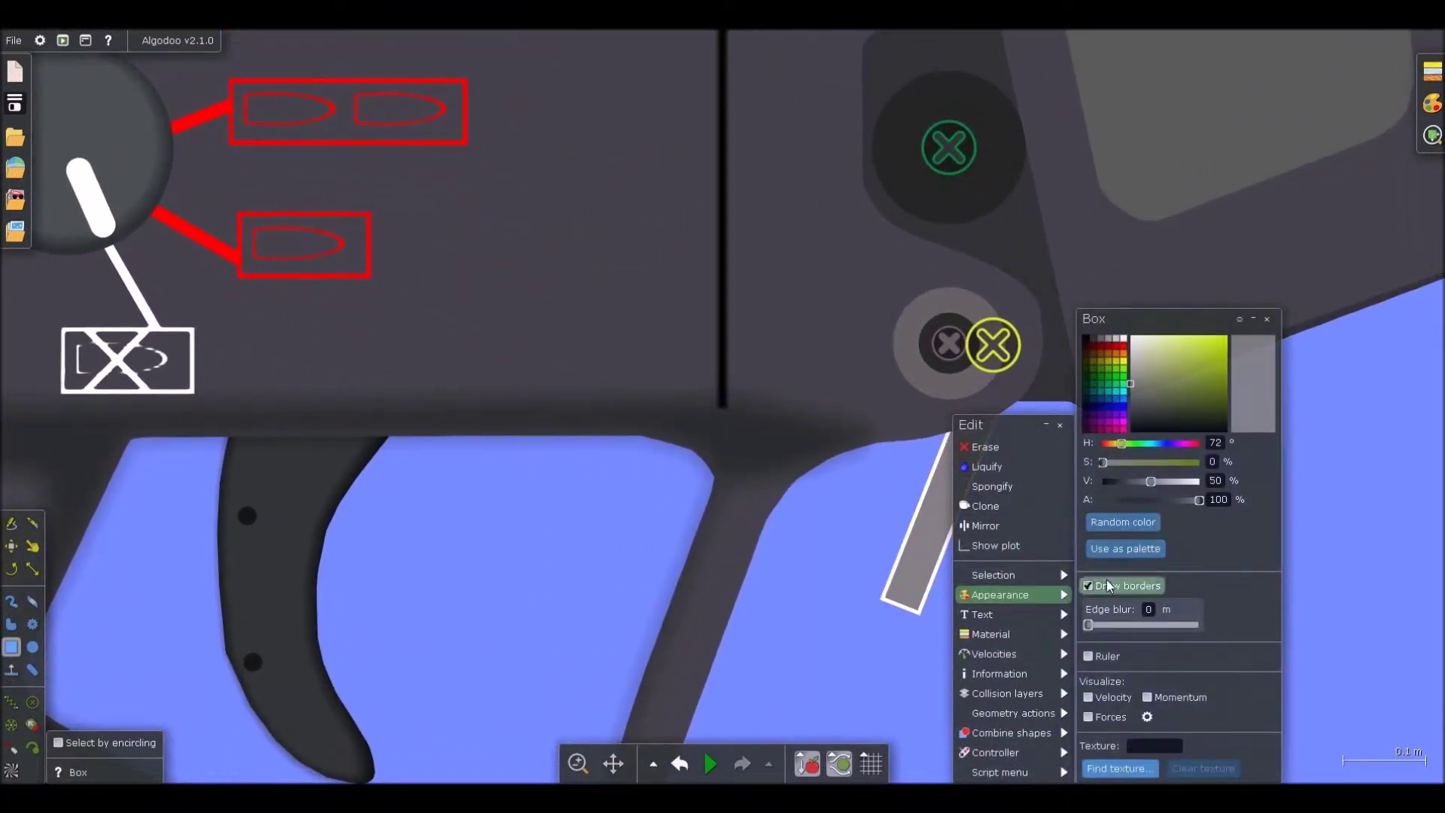
{"action": "scroll", "coordinate": [967, 555], "scroll_direction": "down", "scroll_amount": 2}
{"action": "left_click", "coordinate": [892, 510]}
{"action": "scroll", "coordinate": [891, 510], "scroll_direction": "down", "scroll_amount": 3}
{"action": "scroll", "coordinate": [1014, 465], "scroll_direction": "up", "scroll_amount": 3}
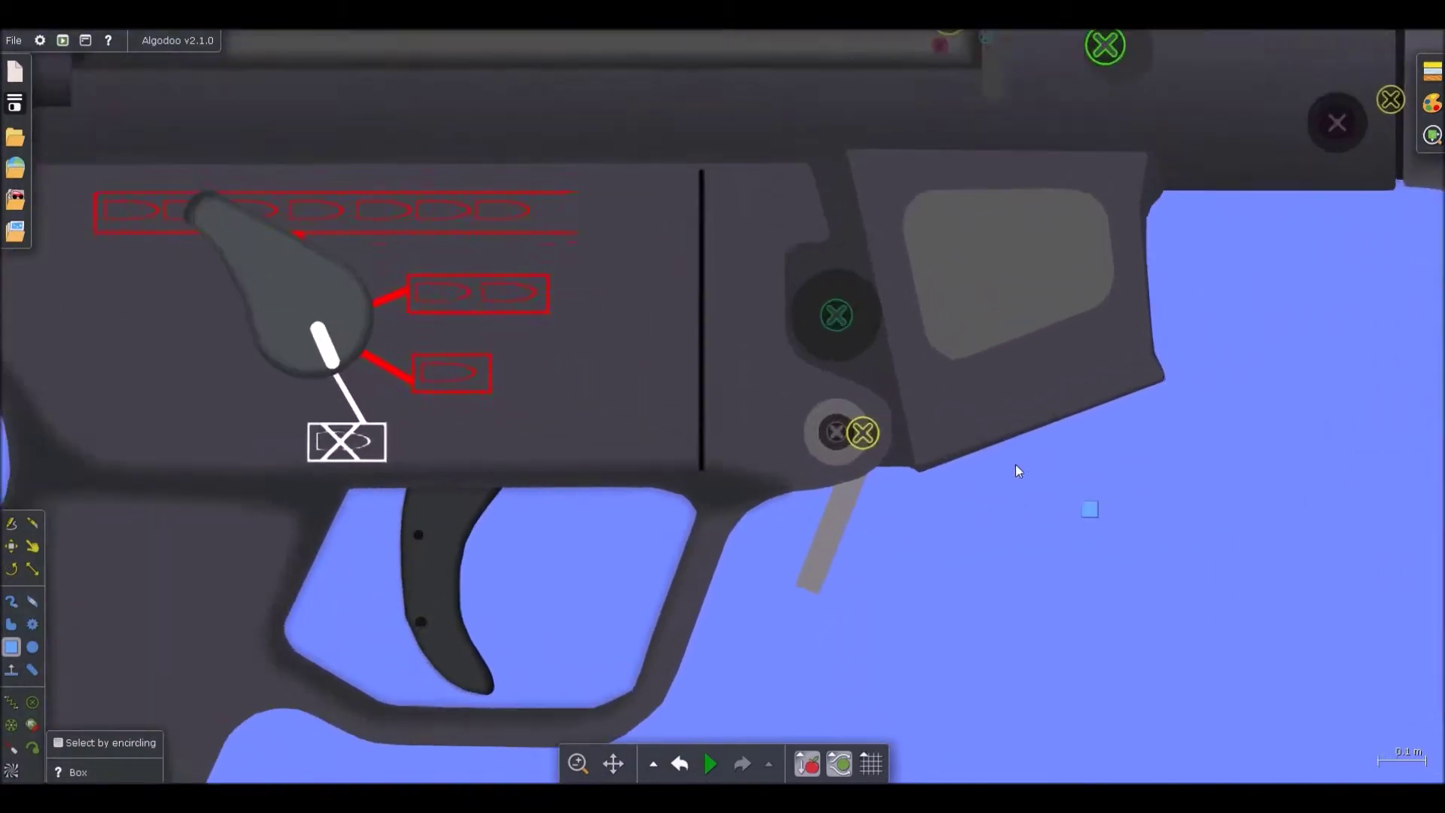
- Bring the grey lever in front of the receiver and the round pin's ring
{"action": "scroll", "coordinate": [796, 444], "scroll_direction": "down", "scroll_amount": 4}
{"action": "scroll", "coordinate": [796, 440], "scroll_direction": "up", "scroll_amount": 5}
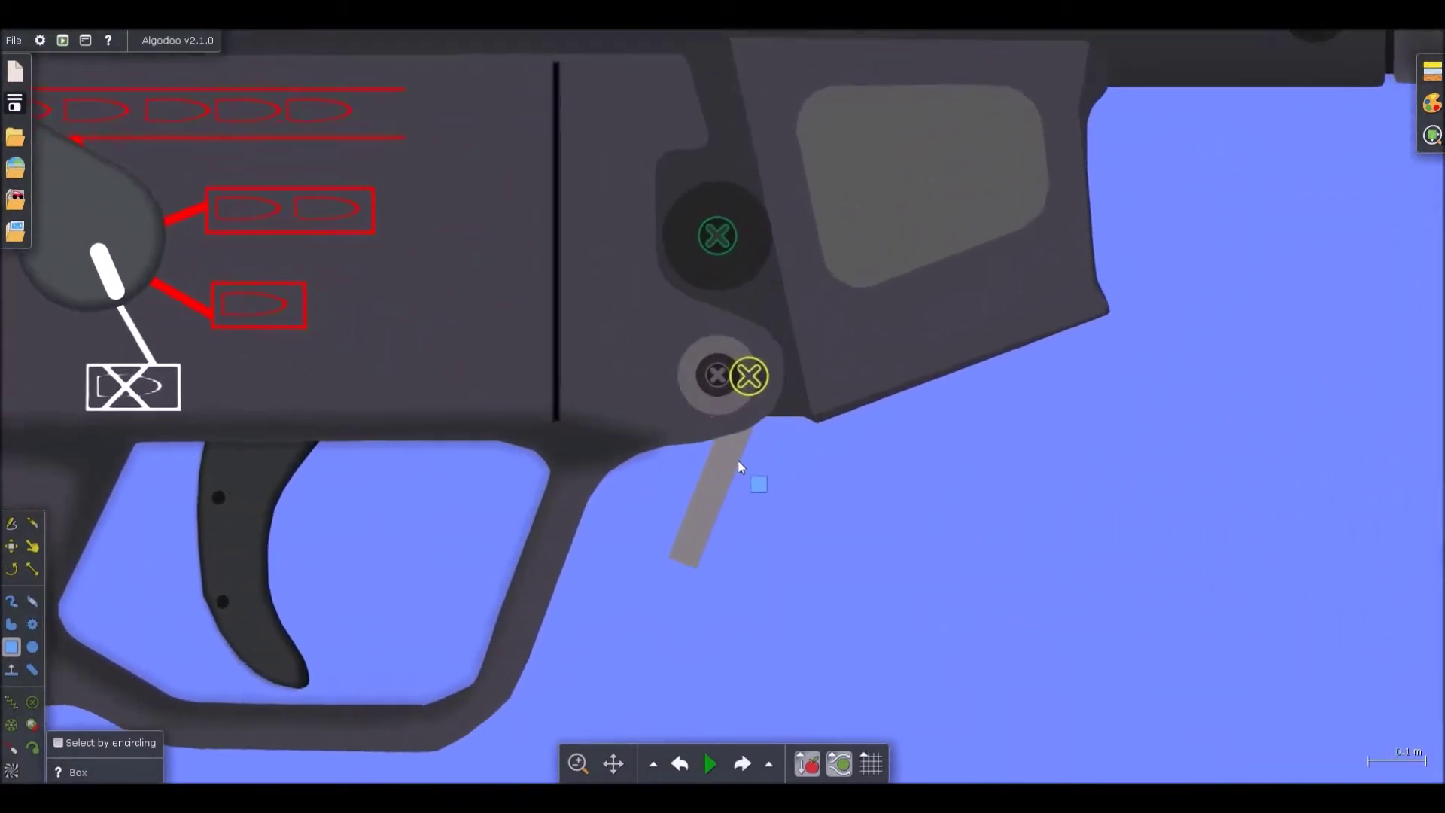
{"action": "left_click", "coordinate": [735, 462]}
{"action": "scroll", "coordinate": [734, 414], "scroll_direction": "up", "scroll_amount": 2}
{"action": "key", "text": "c"}
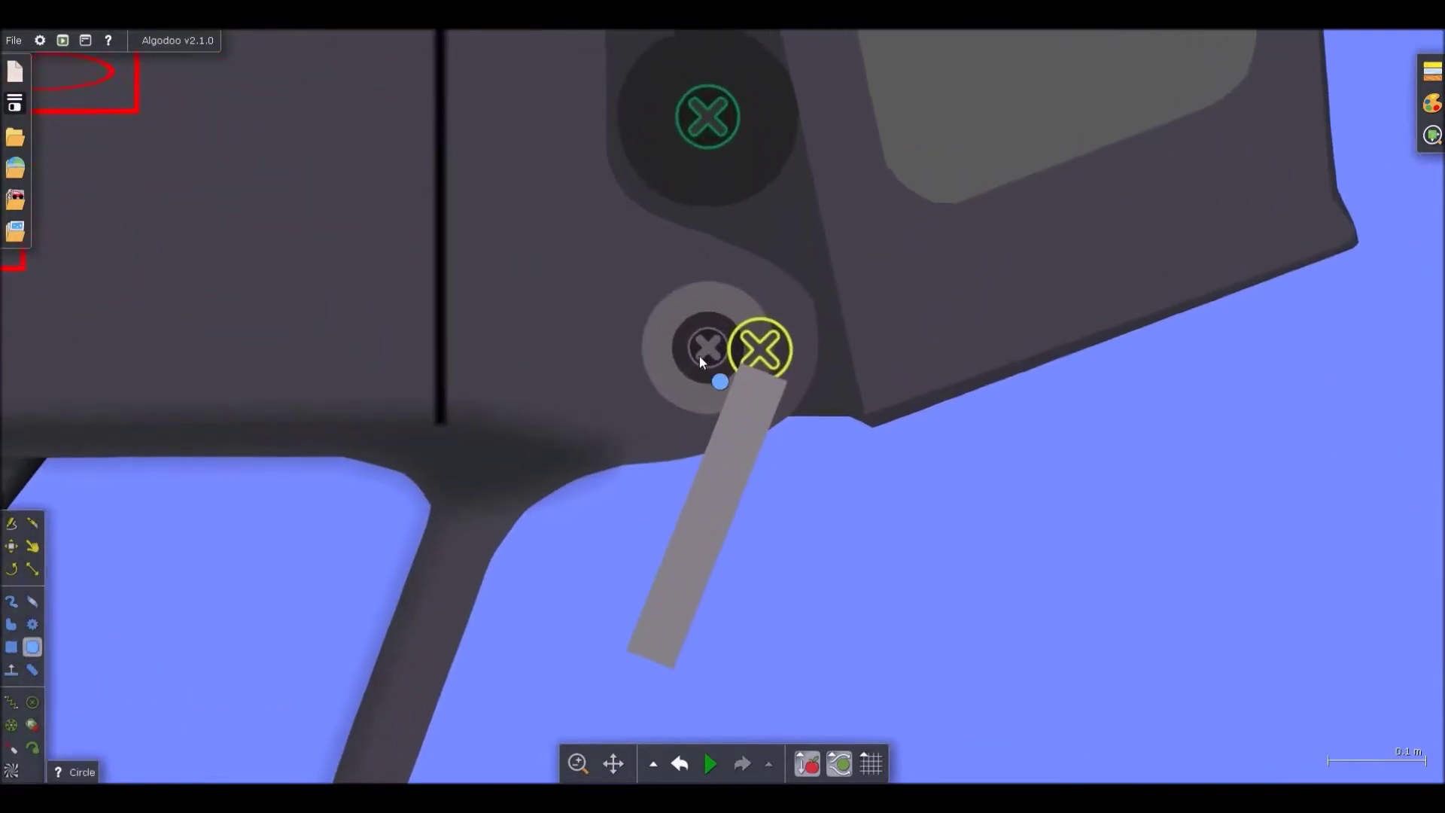
{"action": "left_click_drag", "start_coordinate": [739, 432], "coordinate": [734, 421]}
{"action": "left_click", "coordinate": [733, 400]}
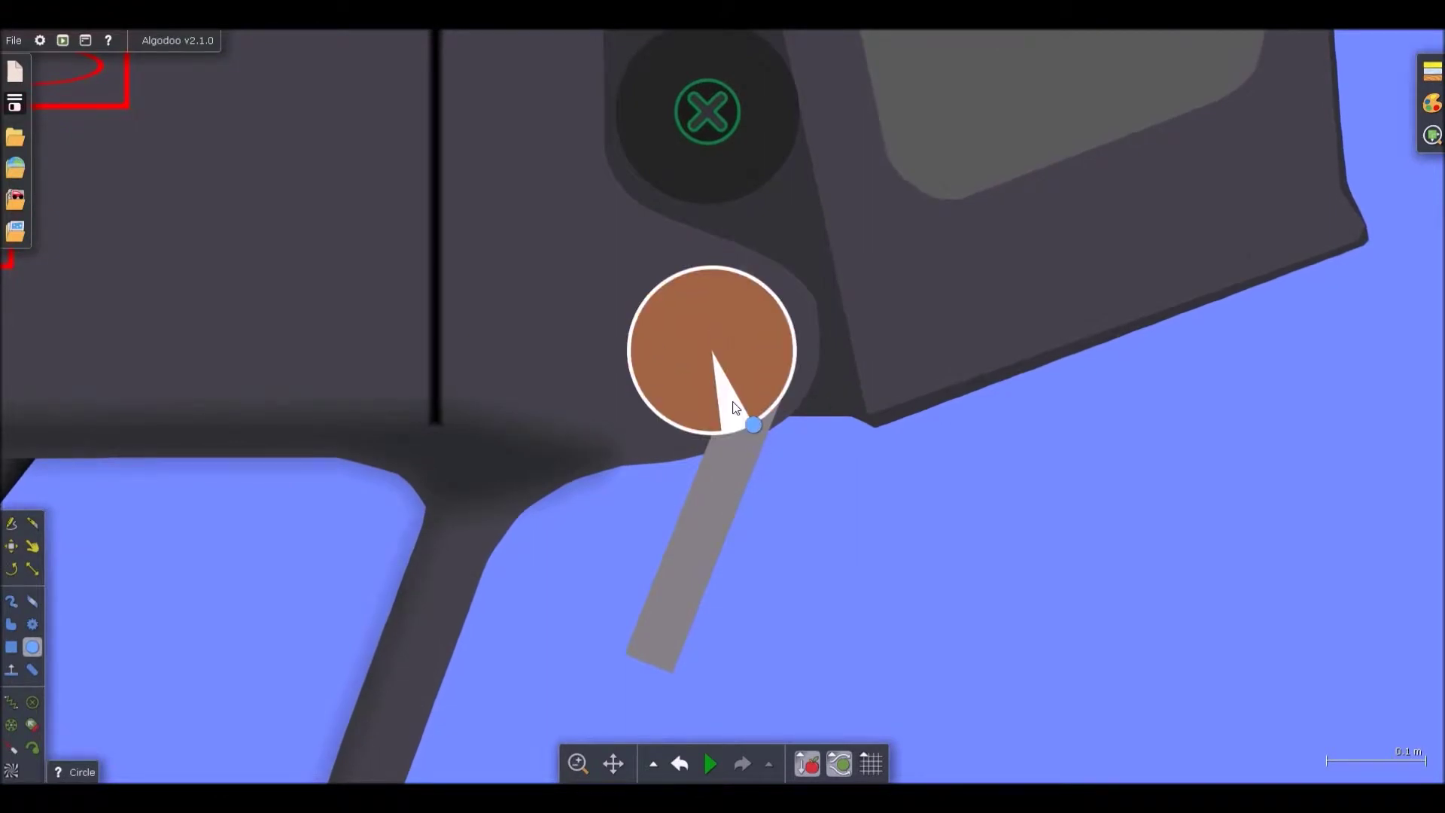
{"action": "right_click", "coordinate": [733, 399]}
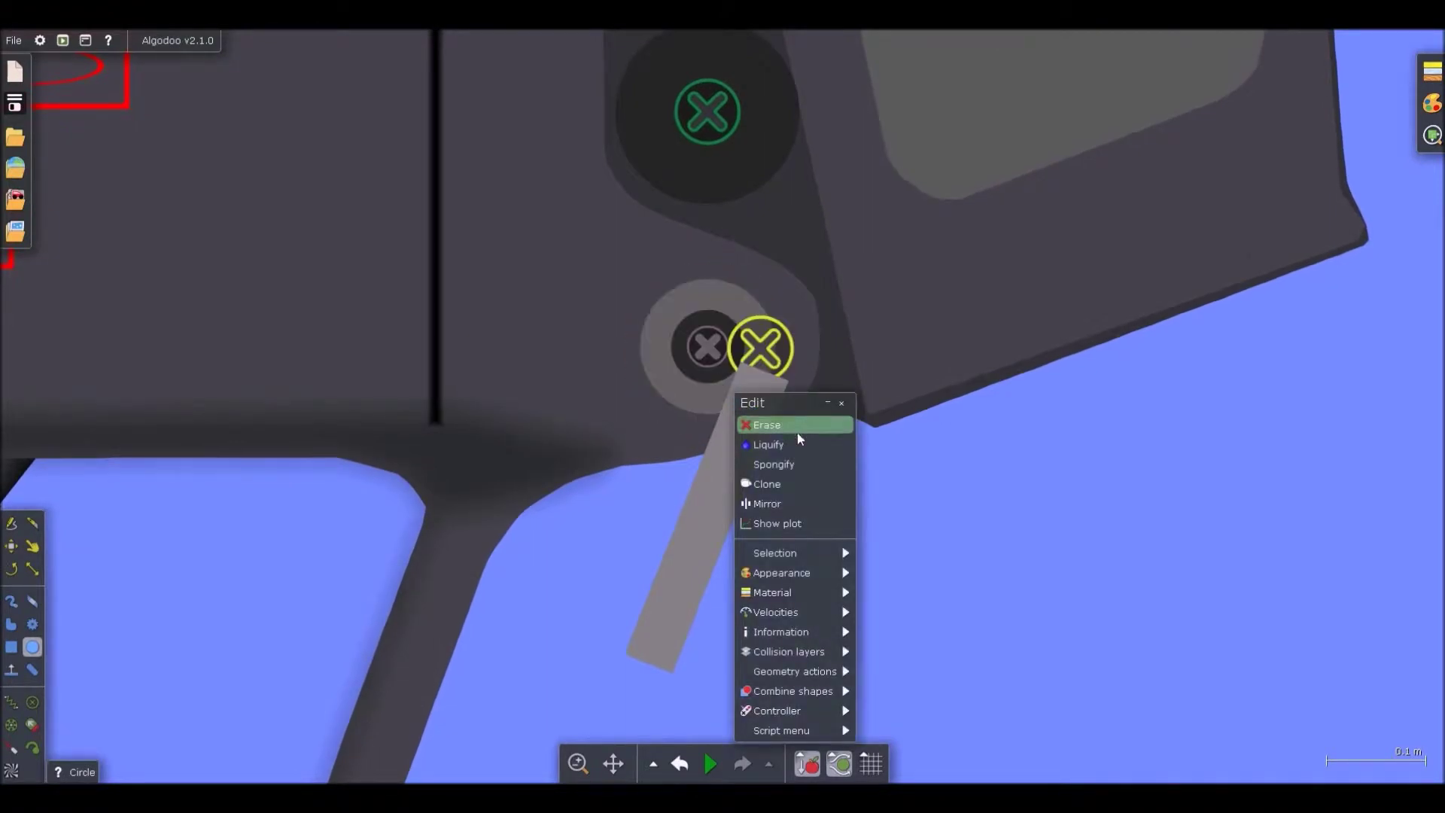
{"action": "left_click", "coordinate": [798, 430]}
- Add a centred hinge to the ring around the round pin beside the magazine well
{"action": "left_click", "coordinate": [715, 408]}
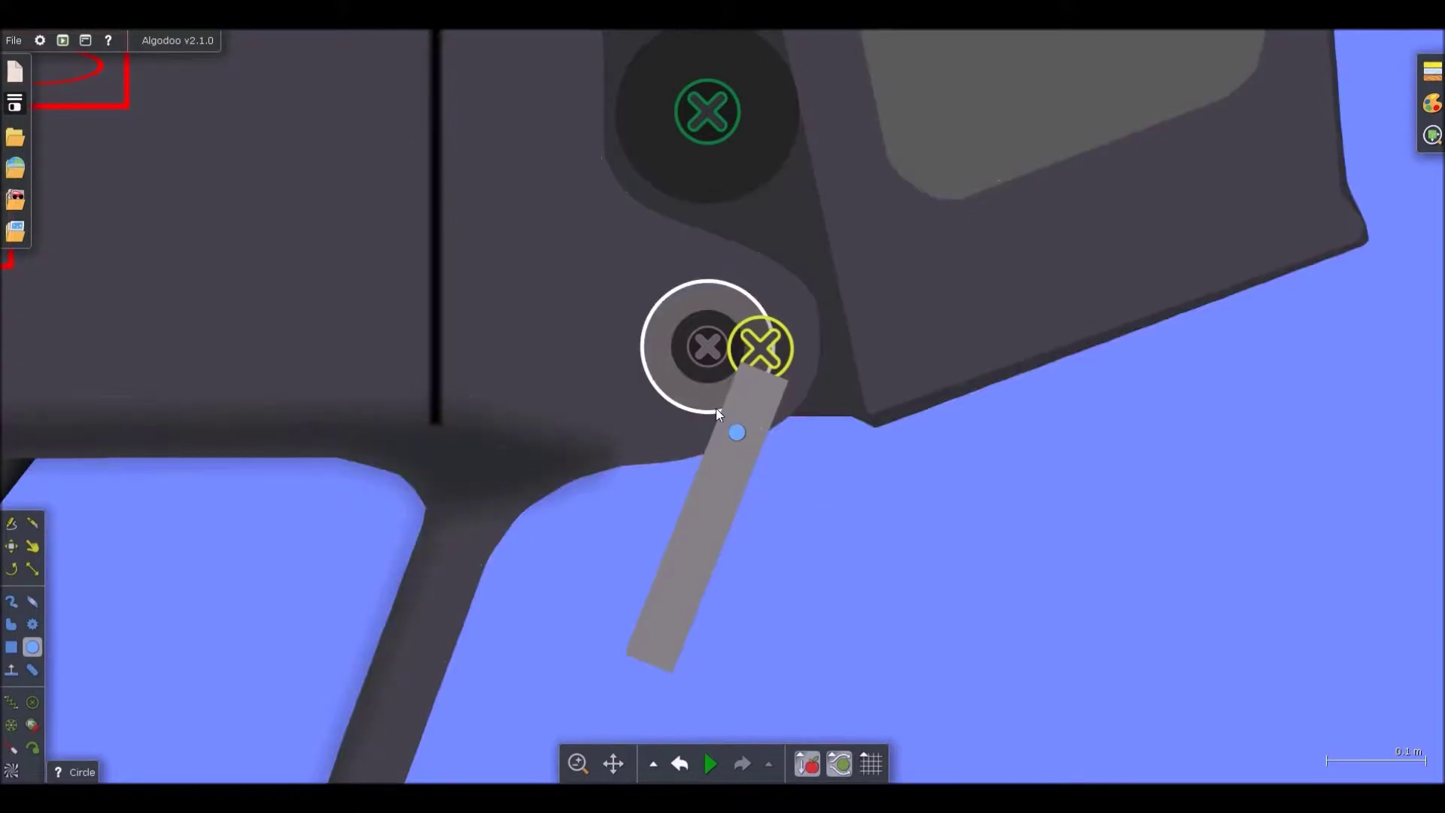
{"action": "right_click", "coordinate": [716, 408]}
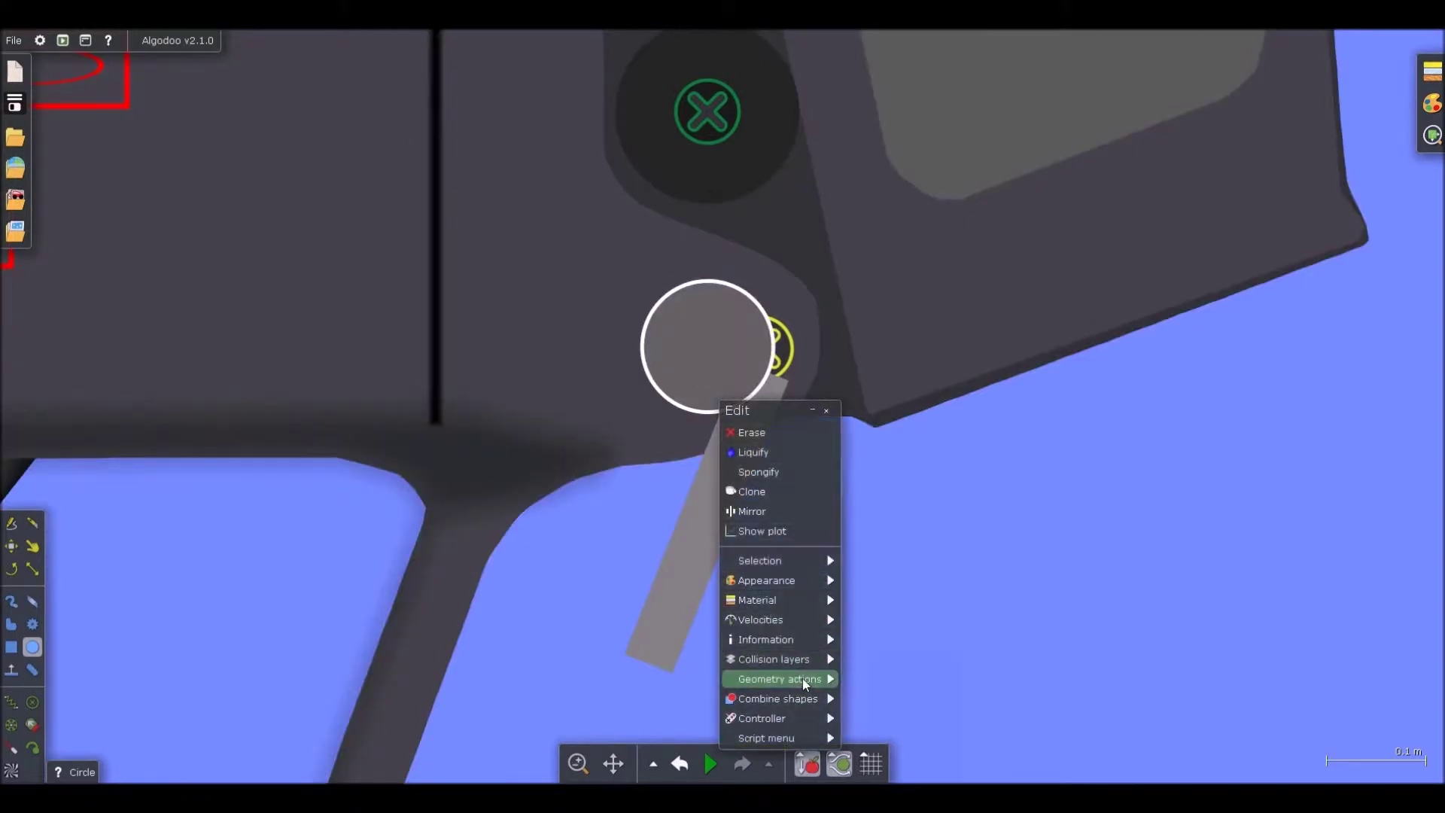
{"action": "left_click", "coordinate": [924, 691]}
{"action": "scroll", "coordinate": [763, 403], "scroll_direction": "up", "scroll_amount": 3}
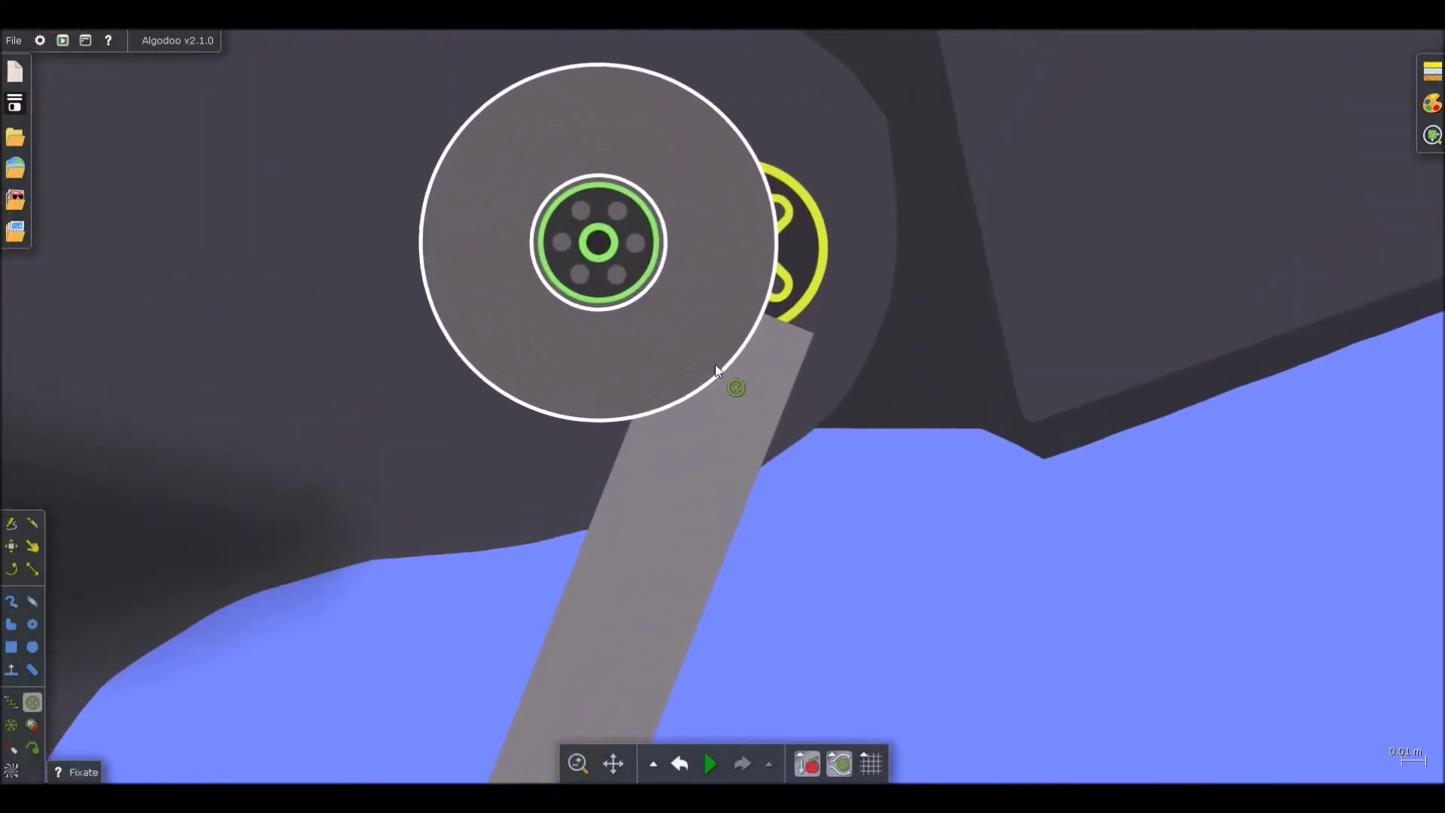
- Check the outlines of all gun parts by selecting everything, and clear the selection again
{"action": "scroll", "coordinate": [714, 364], "scroll_direction": "down", "scroll_amount": 5}
{"action": "key", "text": "b"}
{"action": "key", "text": "ctrl+a"}
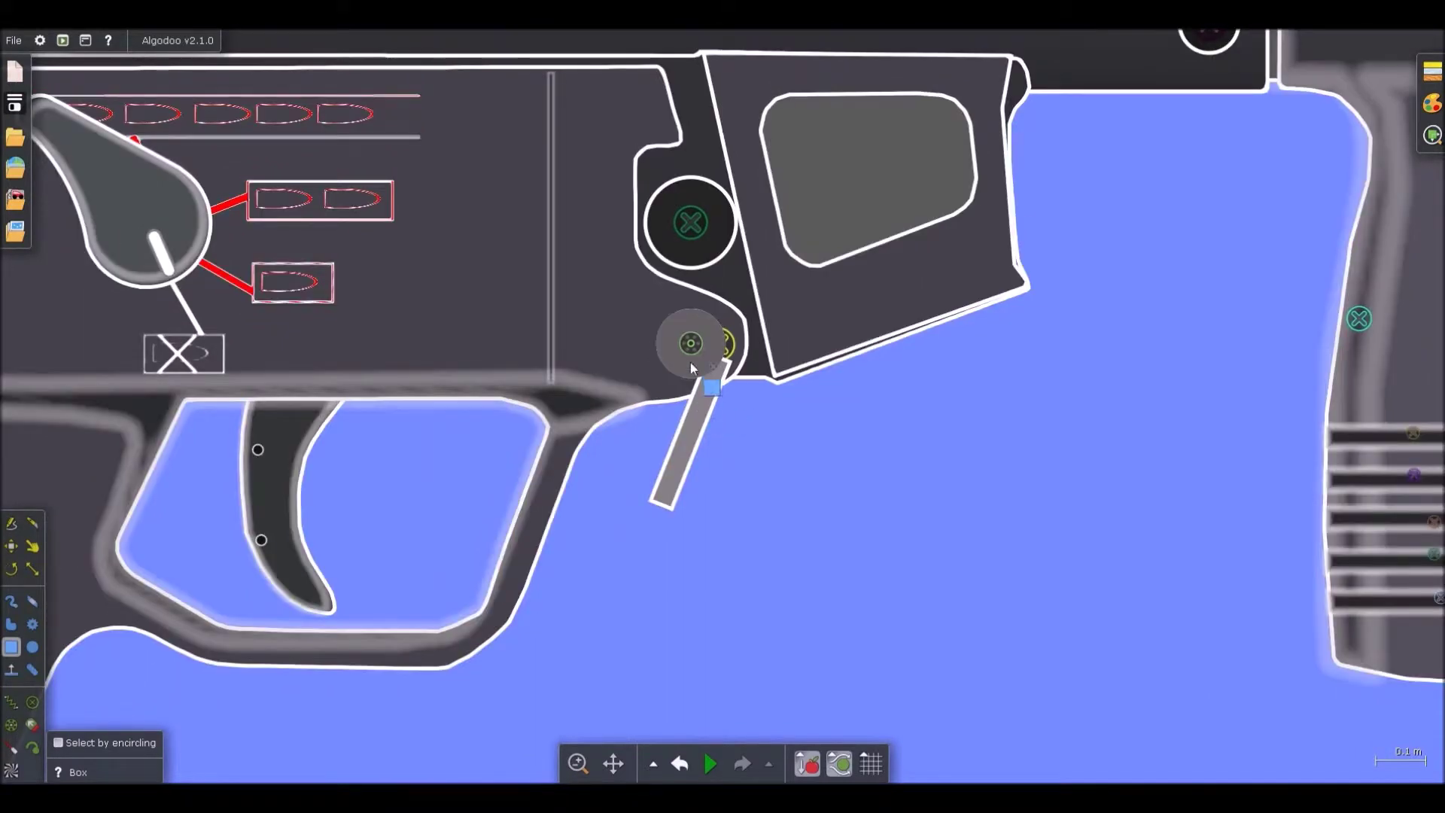
{"action": "left_click", "coordinate": [690, 364], "text": "ctrl"}
{"action": "key", "text": "Escape"}
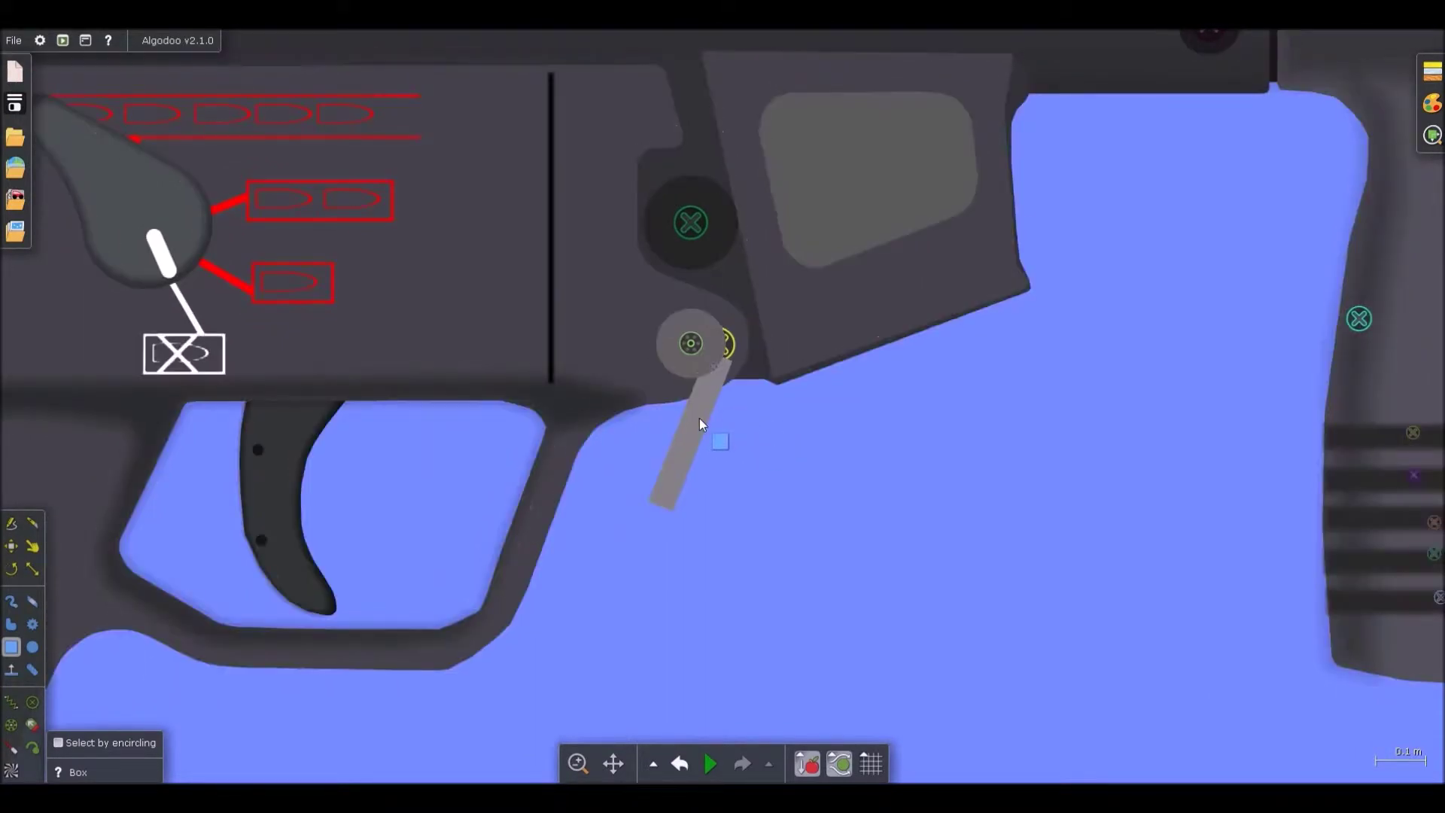
{"action": "scroll", "coordinate": [715, 441], "scroll_direction": "down", "scroll_amount": 3}
{"action": "key", "text": "ctrl+a"}
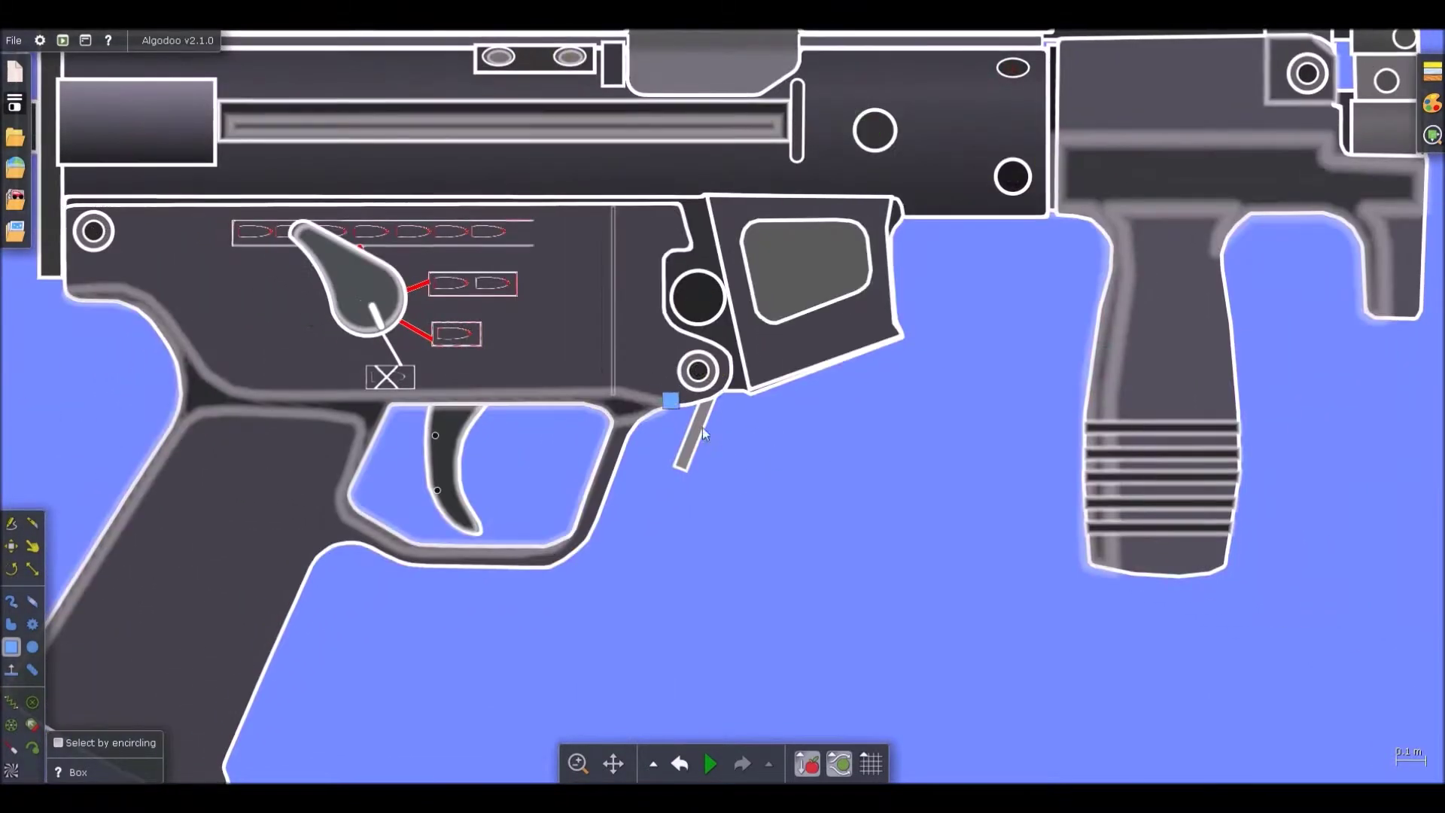
{"action": "key", "text": "Escape"}
- Run the simulation with the Drag tool active to see which parts come loose, and undo the run
{"action": "scroll", "coordinate": [683, 441], "scroll_direction": "down", "scroll_amount": 4}
{"action": "key", "text": "d"}
{"action": "key", "text": "space"}
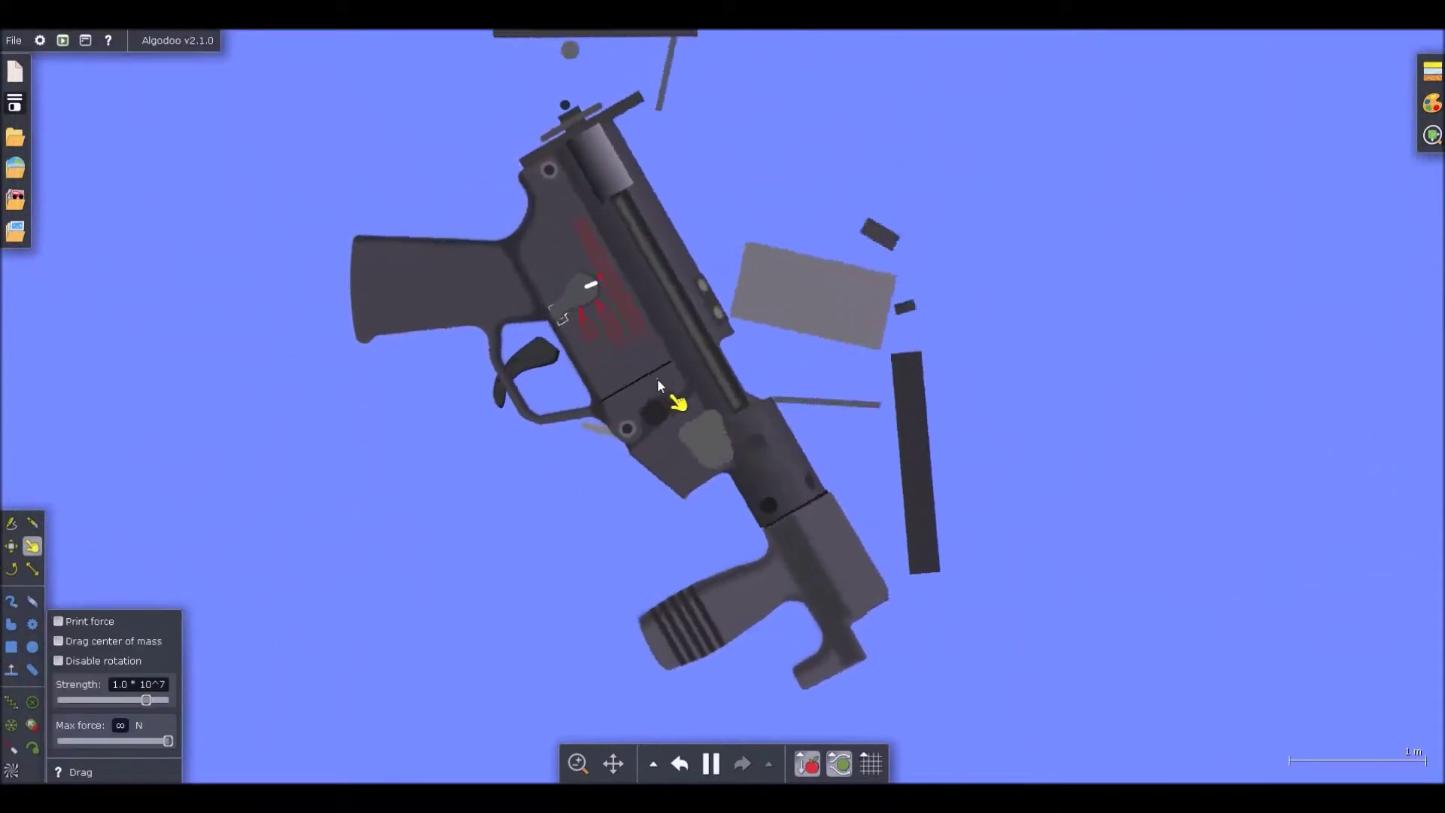
{"action": "key", "text": "ctrl+z"}
- Fixate the grey inset panel on the magazine well
{"action": "scroll", "coordinate": [727, 337], "scroll_direction": "up", "scroll_amount": 4}
{"action": "key", "text": "f"}
{"action": "left_click", "coordinate": [747, 394]}
{"action": "scroll", "coordinate": [737, 399], "scroll_direction": "up", "scroll_amount": 3}
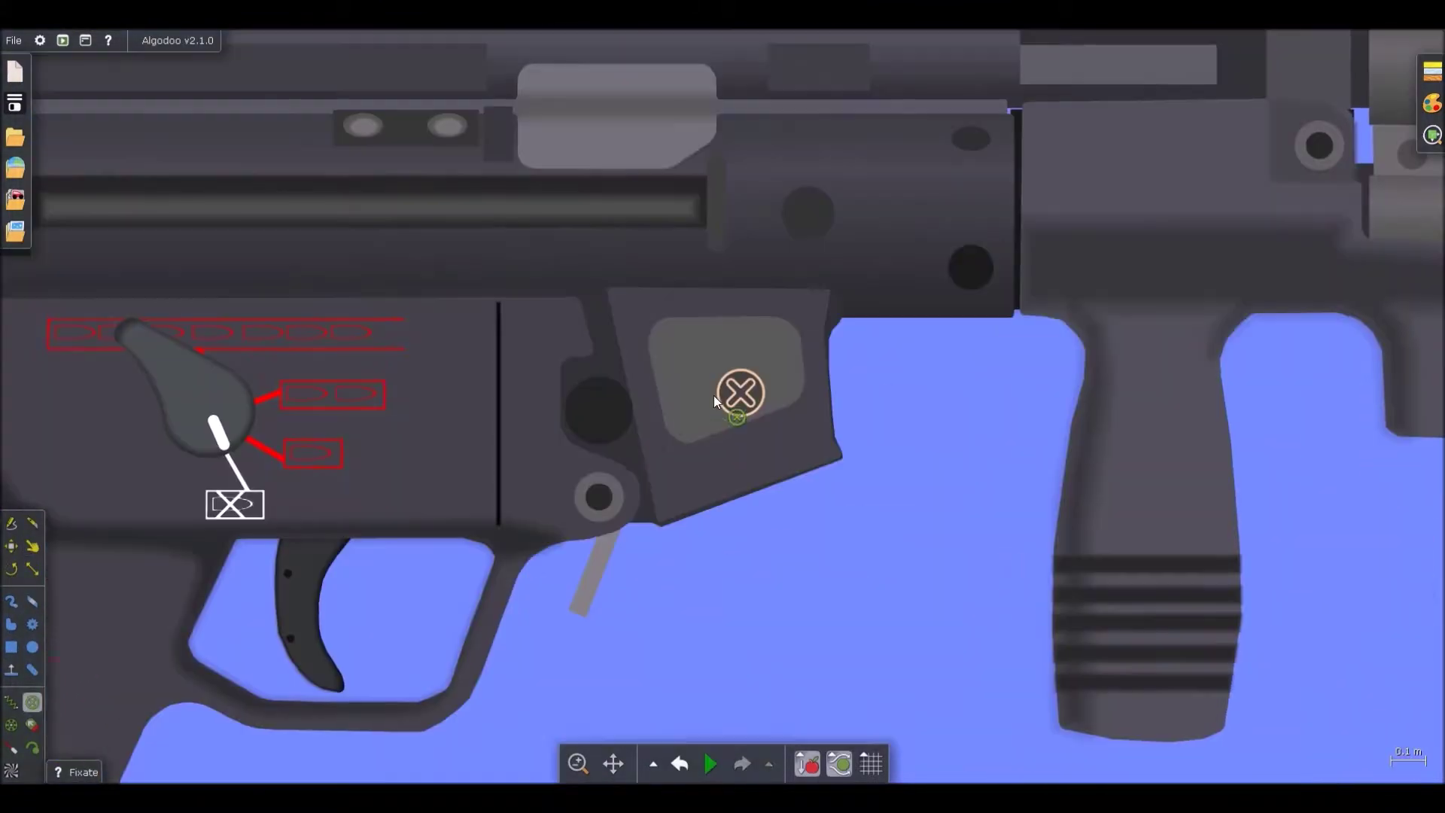
- Simulate the gun again with the Drag tool active to check the magazine well and upper parts, and undo the run
{"action": "key", "text": "d"}
{"action": "scroll", "coordinate": [613, 395], "scroll_direction": "down", "scroll_amount": 7}
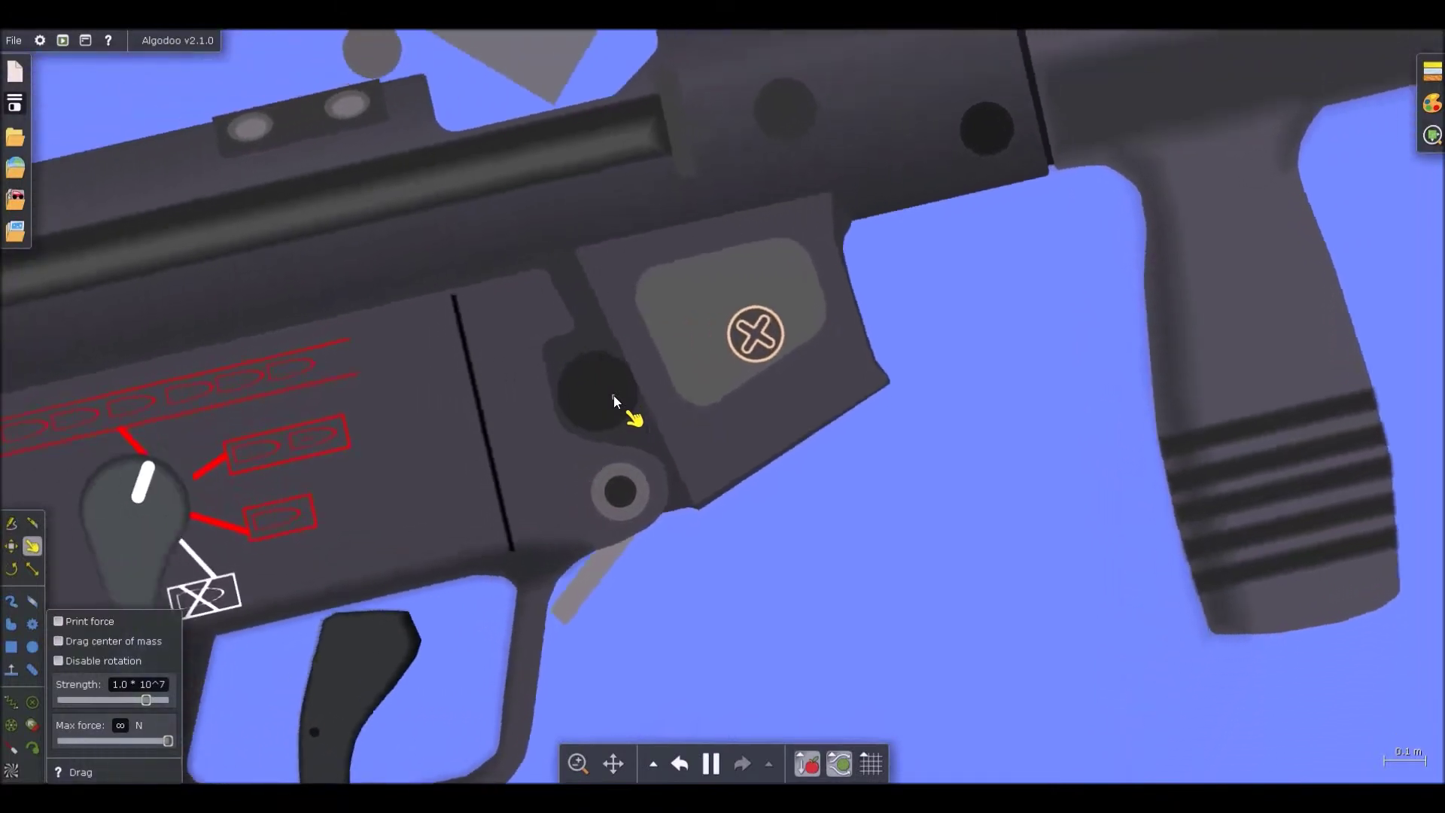
{"action": "key", "text": "b"}
{"action": "scroll", "coordinate": [850, 429], "scroll_direction": "up", "scroll_amount": 2}
{"action": "key", "text": "d"}
{"action": "key", "text": "space"}
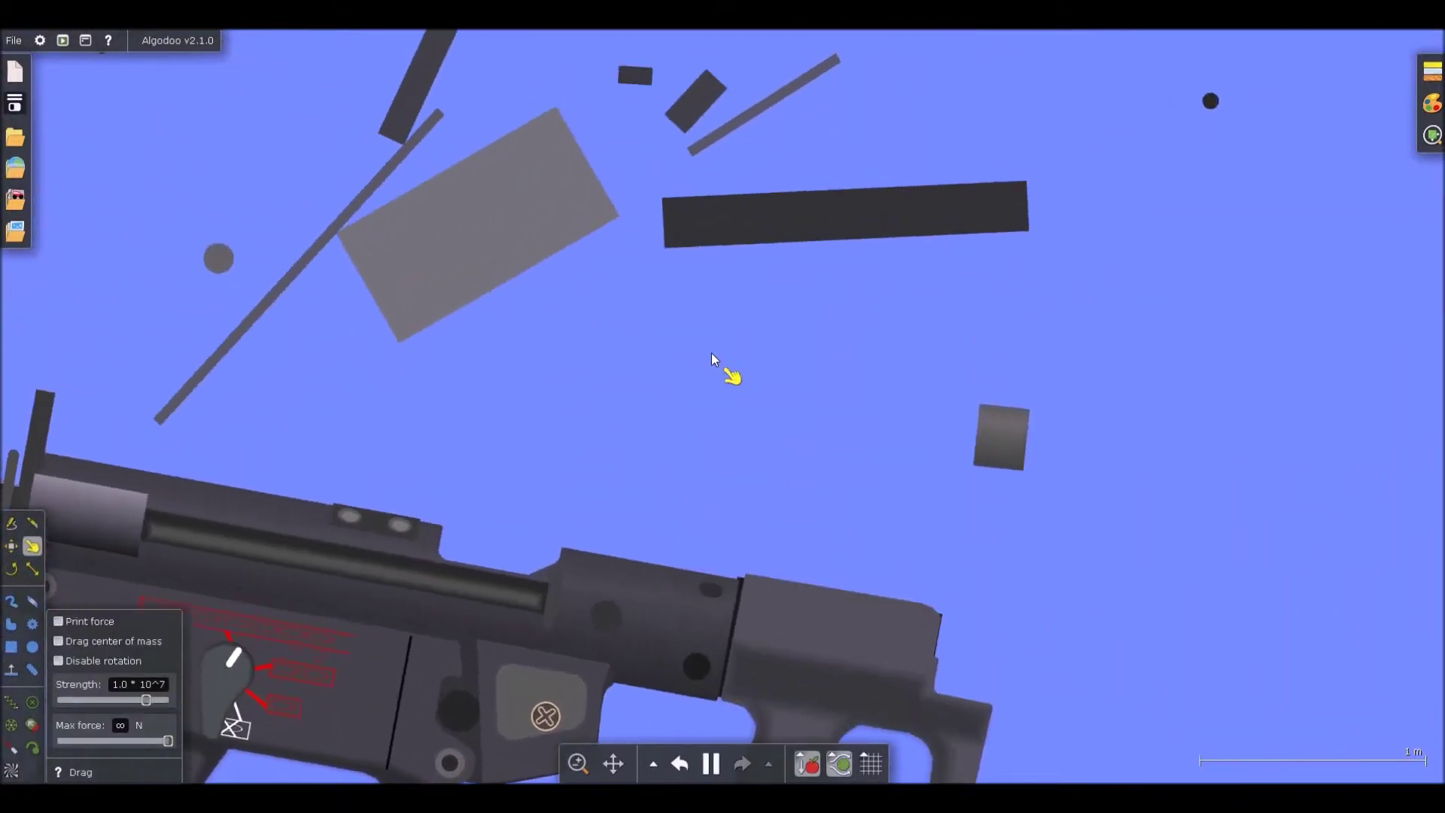
{"action": "key", "text": "ctrl+z"}
- Fixate the light bar on the barrel section, the block above the foregrip's front end, and the ring and pin on it
{"action": "scroll", "coordinate": [821, 207], "scroll_direction": "up", "scroll_amount": 4}
{"action": "key", "text": "g"}
{"action": "key", "text": "f"}
{"action": "left_click", "coordinate": [831, 161]}
{"action": "scroll", "coordinate": [836, 162], "scroll_direction": "down", "scroll_amount": 2}
{"action": "scroll", "coordinate": [992, 193], "scroll_direction": "up", "scroll_amount": 4}
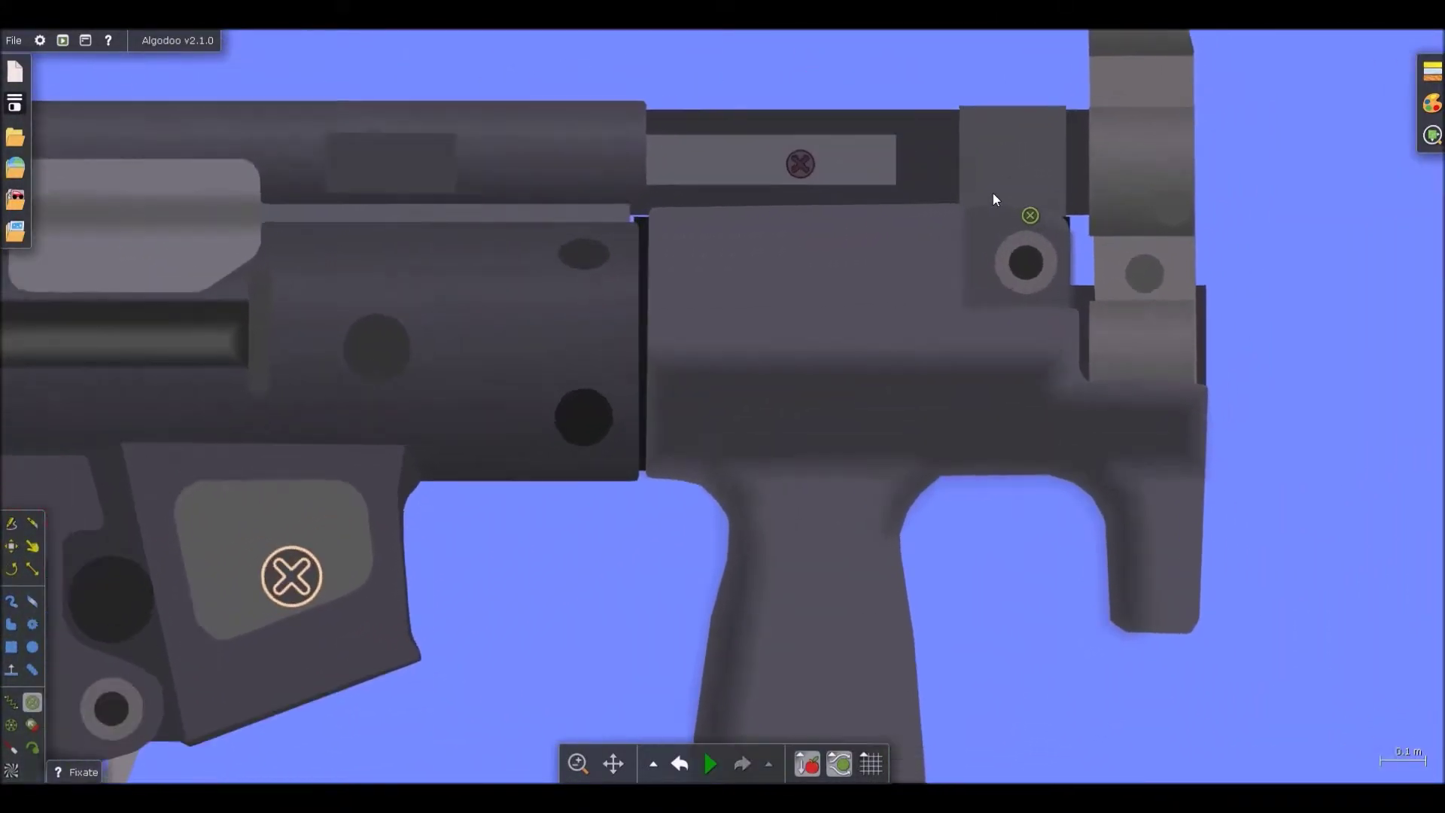
{"action": "left_click", "coordinate": [997, 183]}
{"action": "left_click", "coordinate": [936, 335]}
{"action": "scroll", "coordinate": [783, 336], "scroll_direction": "down", "scroll_amount": 1}
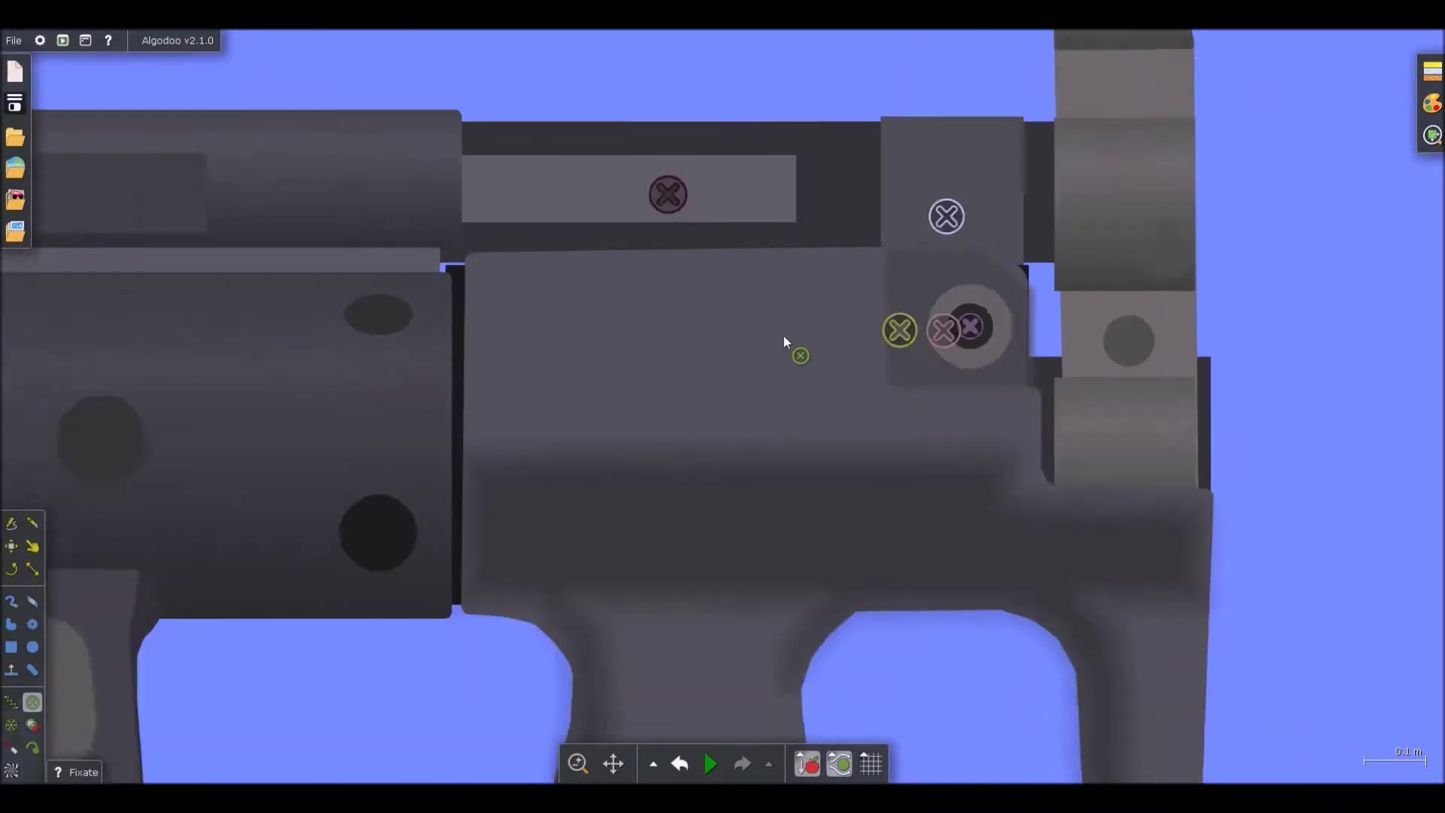
- Fixate the lower shaded band of the front sight post, the plain segment above it and that segment's small disc
{"action": "scroll", "coordinate": [987, 390], "scroll_direction": "up", "scroll_amount": 1}
{"action": "left_click", "coordinate": [989, 393]}
{"action": "scroll", "coordinate": [988, 392], "scroll_direction": "up", "scroll_amount": 2}
{"action": "left_click", "coordinate": [899, 307]}
{"action": "scroll", "coordinate": [807, 310], "scroll_direction": "up", "scroll_amount": 2}
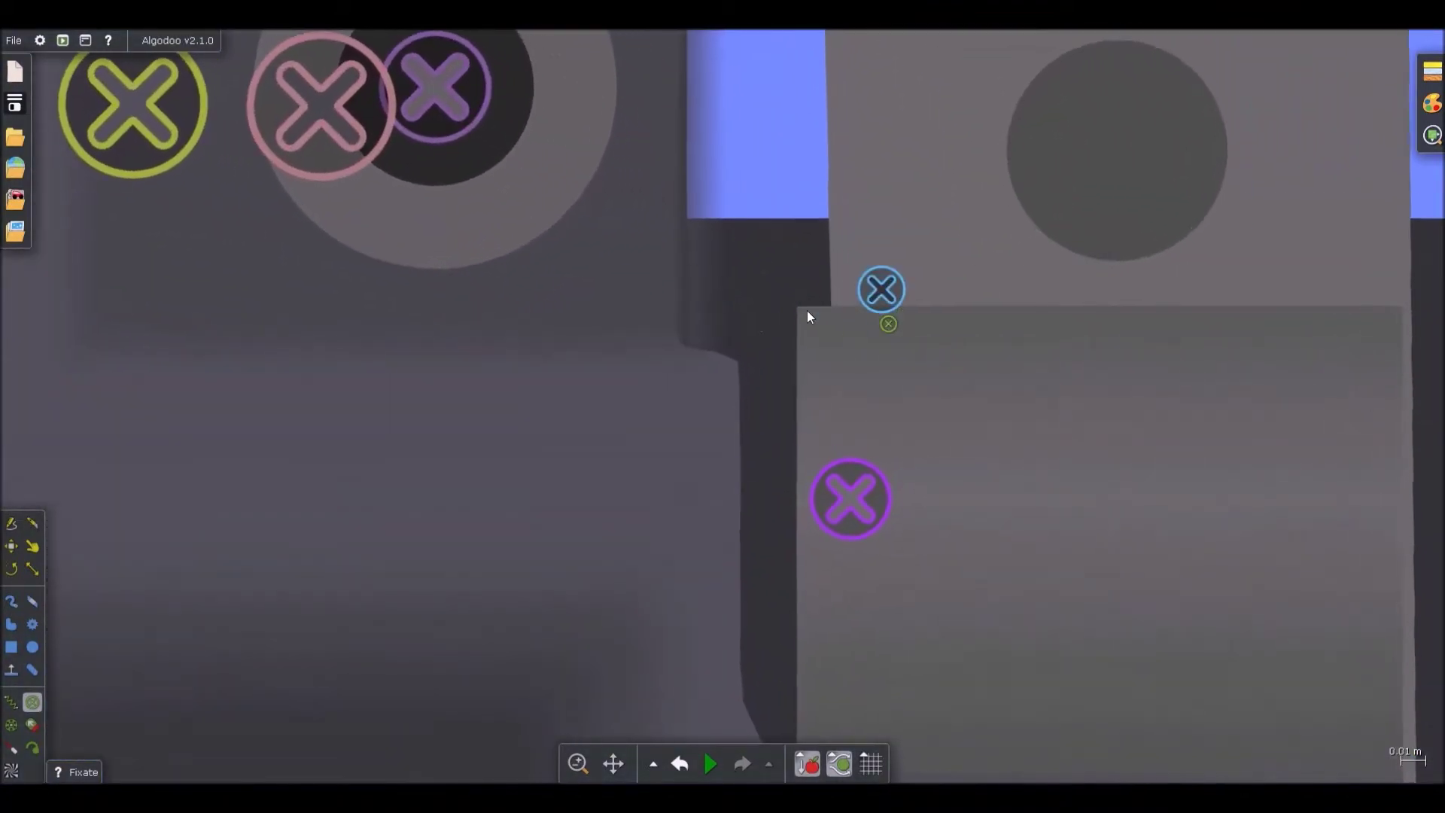
{"action": "scroll", "coordinate": [863, 268], "scroll_direction": "down", "scroll_amount": 3}
{"action": "scroll", "coordinate": [780, 319], "scroll_direction": "up", "scroll_amount": 1}
{"action": "scroll", "coordinate": [838, 268], "scroll_direction": "up", "scroll_amount": 1}
- Undo the misplaced fixate on the front sight post, and fixate the upper shaded band's lower edge and its small disc
{"action": "left_click", "coordinate": [833, 277]}
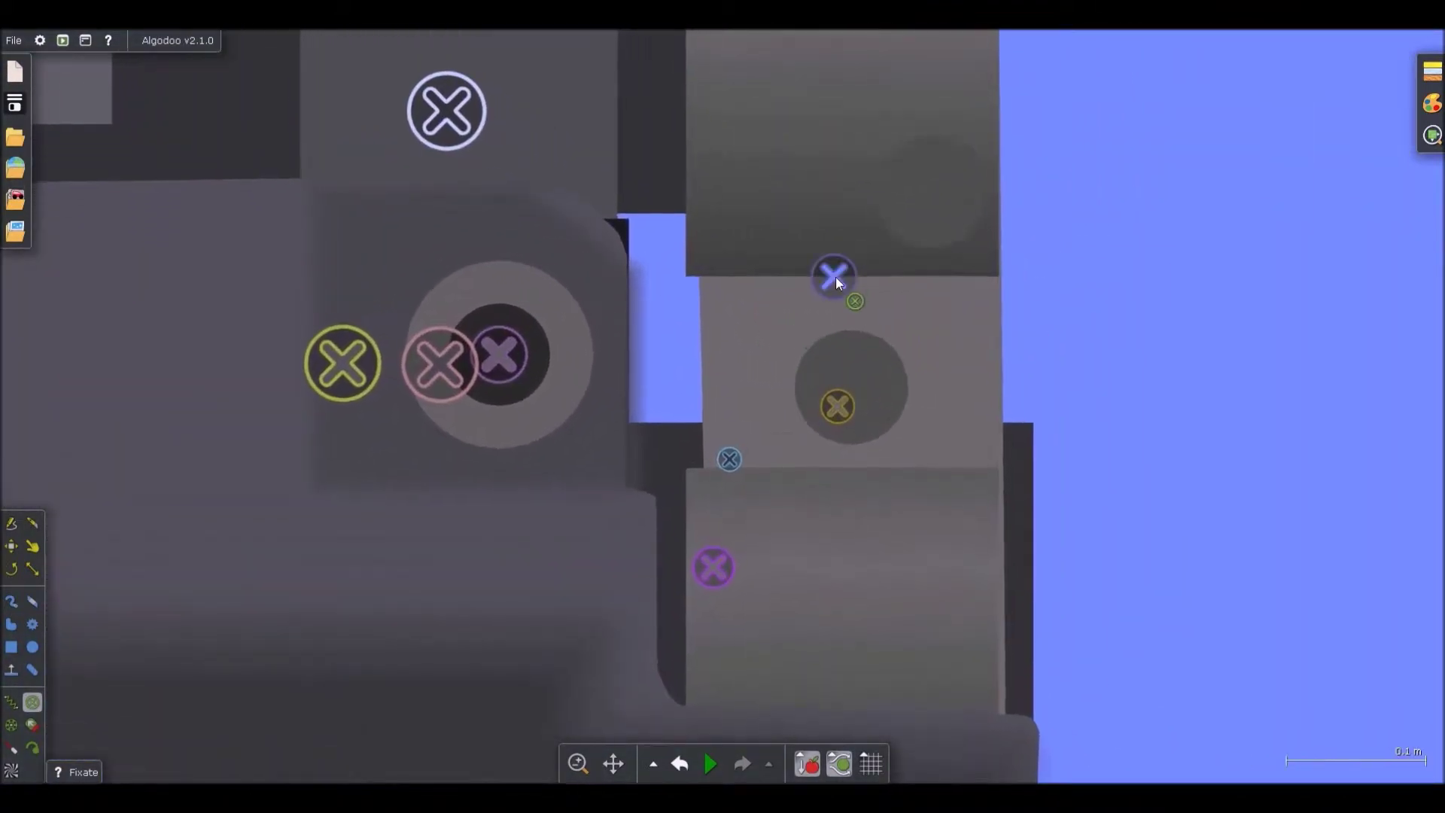
{"action": "key", "text": "ctrl+z"}
{"action": "left_click", "coordinate": [878, 270]}
{"action": "left_click", "coordinate": [920, 241]}
- Fixate the upper shaded band of the front sight post at its top edge and the dark cap above it
{"action": "scroll", "coordinate": [772, 498], "scroll_direction": "down", "scroll_amount": 1}
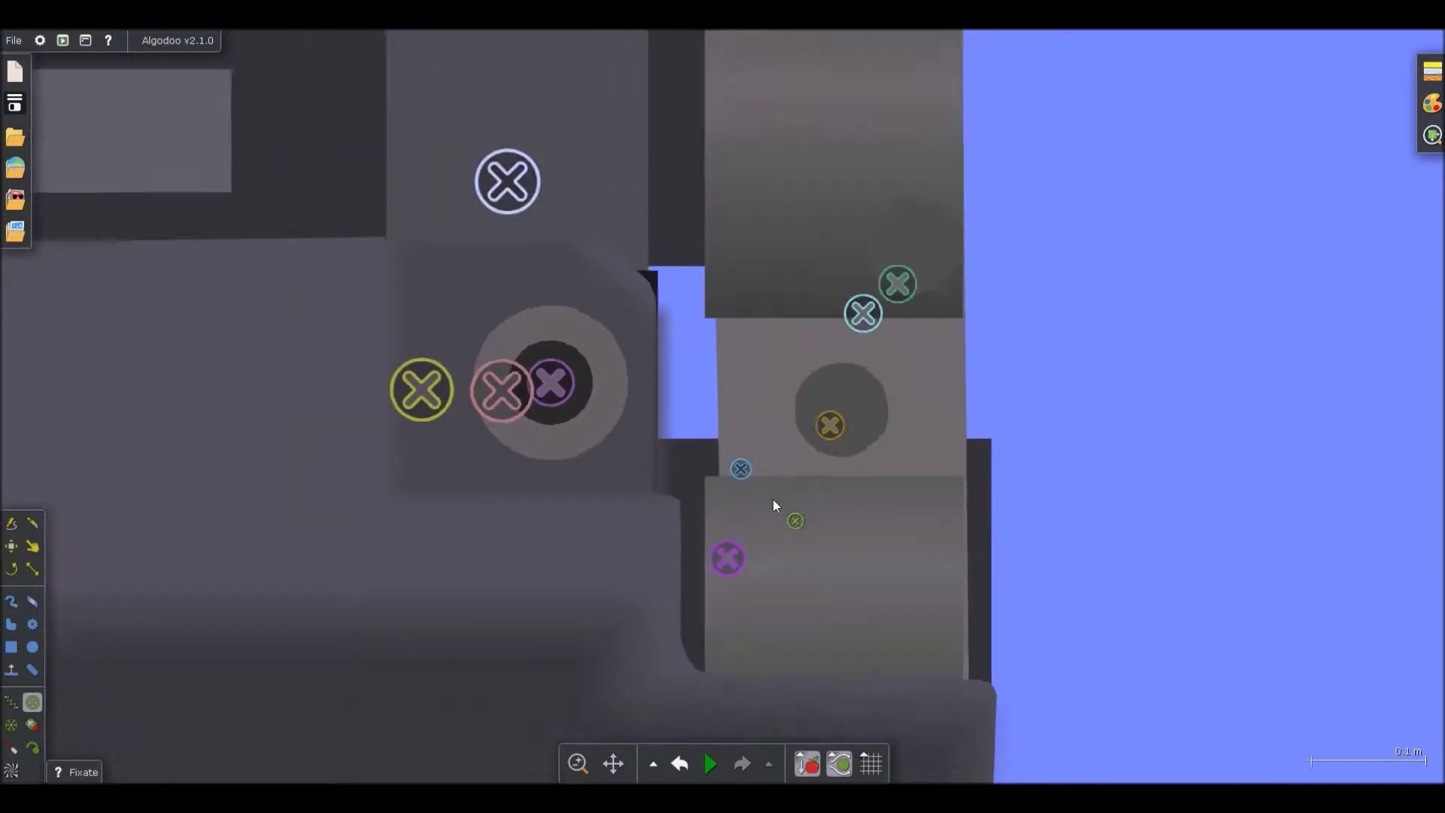
{"action": "scroll", "coordinate": [775, 311], "scroll_direction": "down", "scroll_amount": 3}
{"action": "scroll", "coordinate": [766, 274], "scroll_direction": "up", "scroll_amount": 2}
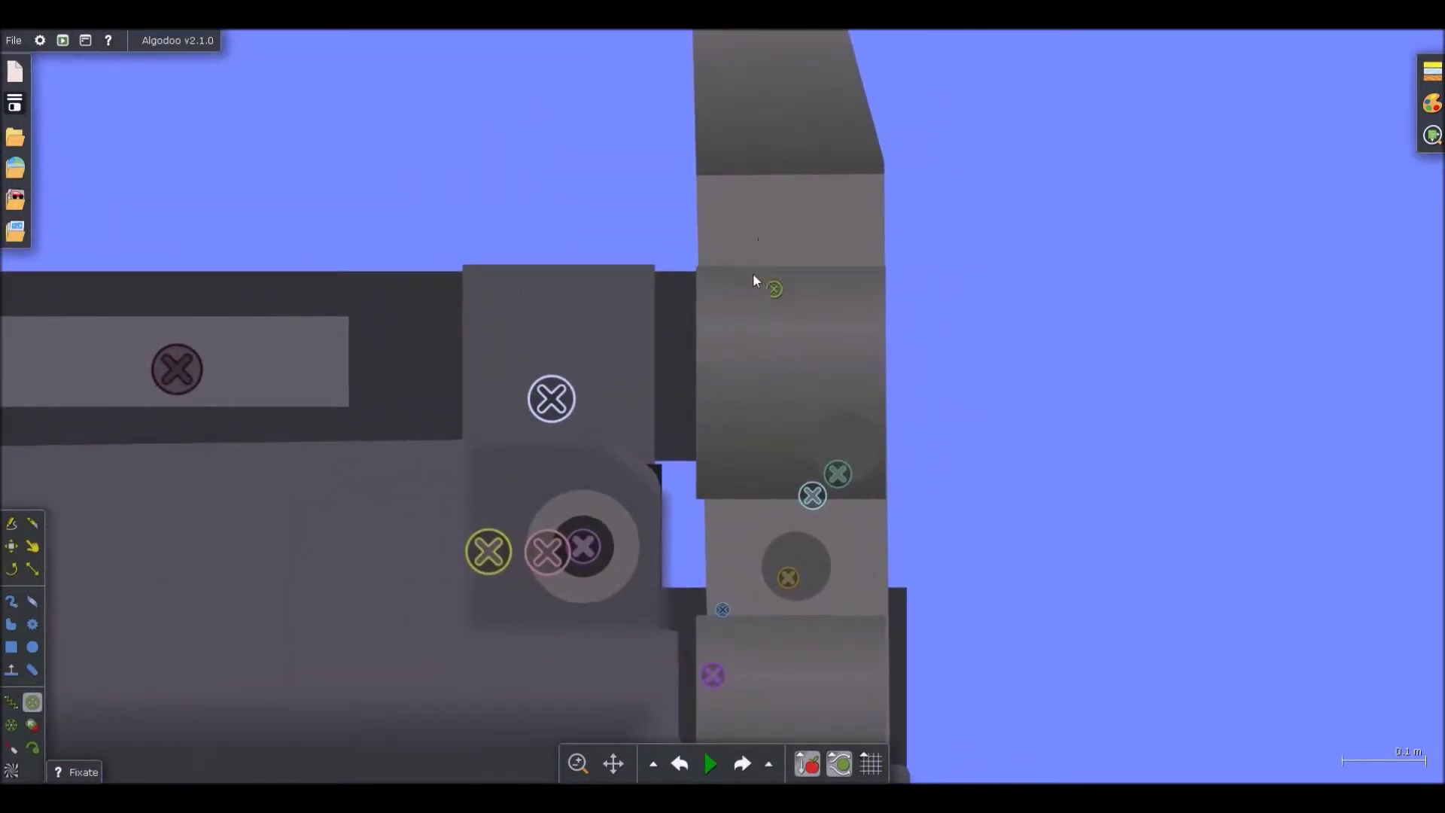
{"action": "left_click", "coordinate": [755, 280]}
{"action": "scroll", "coordinate": [769, 172], "scroll_direction": "up", "scroll_amount": 4}
{"action": "left_click", "coordinate": [765, 175]}
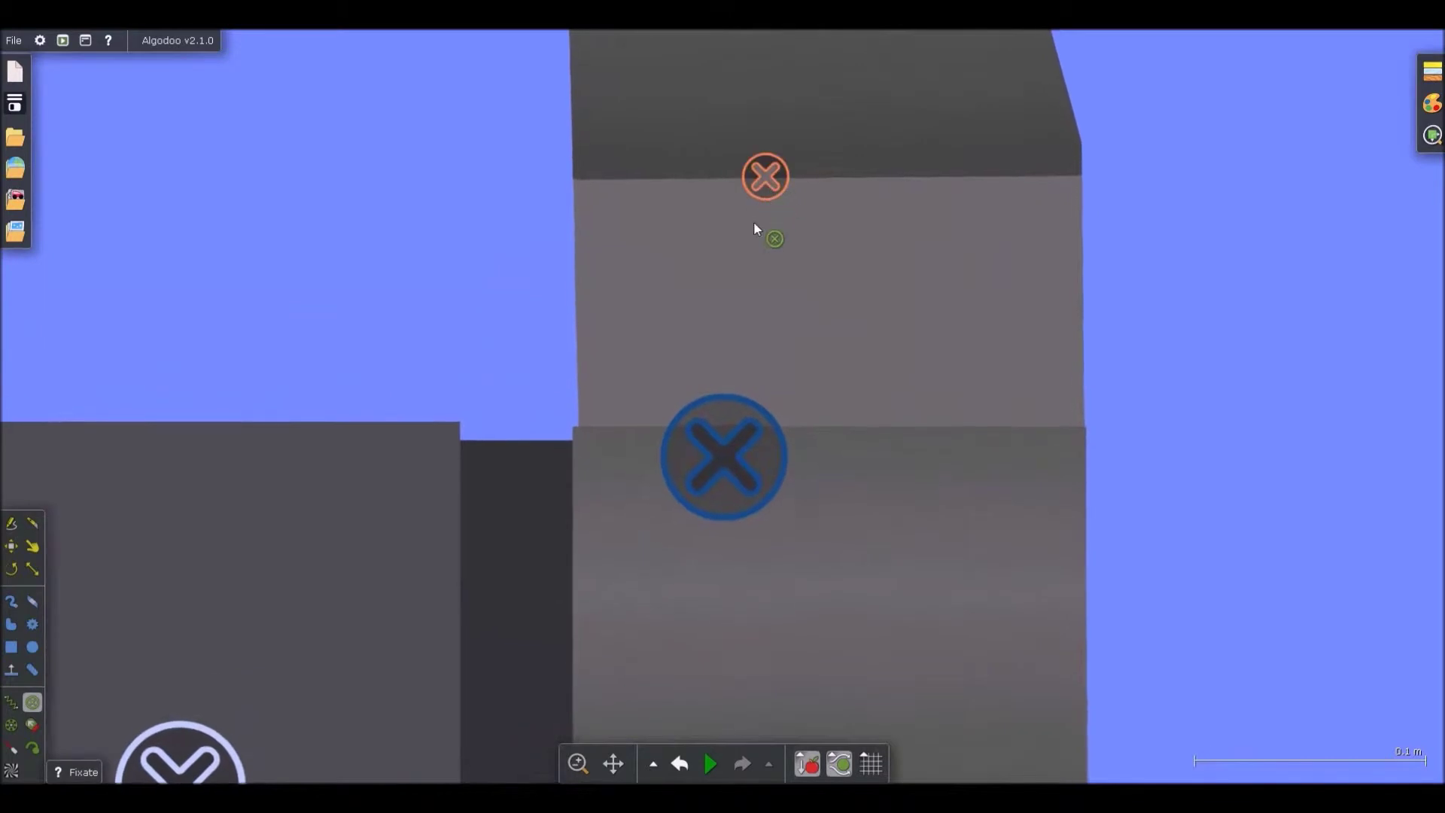
- Test the gun in simulation runs to find the parts that are still loose, and undo each run
{"action": "scroll", "coordinate": [1087, 252], "scroll_direction": "down", "scroll_amount": 5}
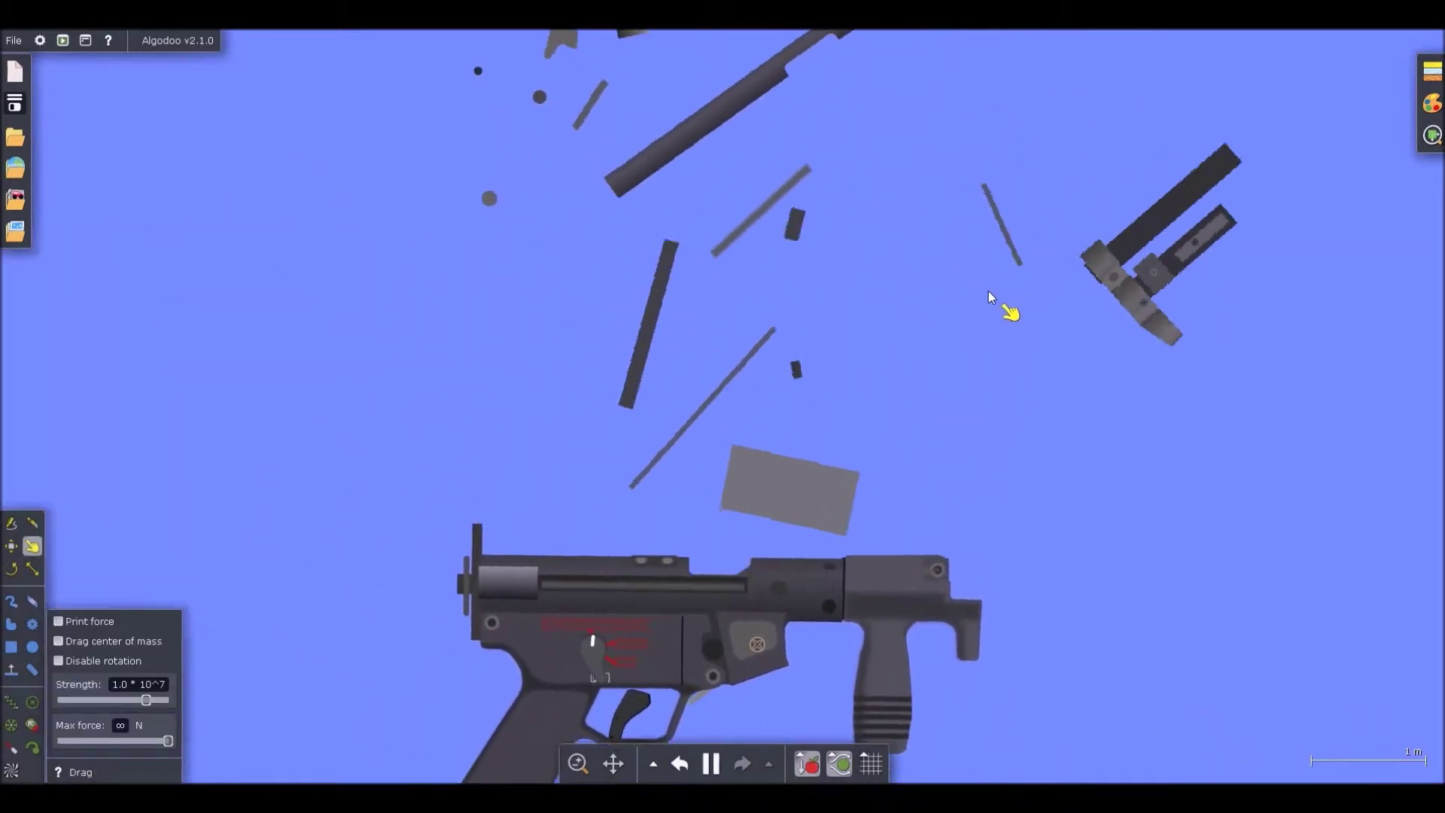
{"action": "key", "text": "ctrl+z"}
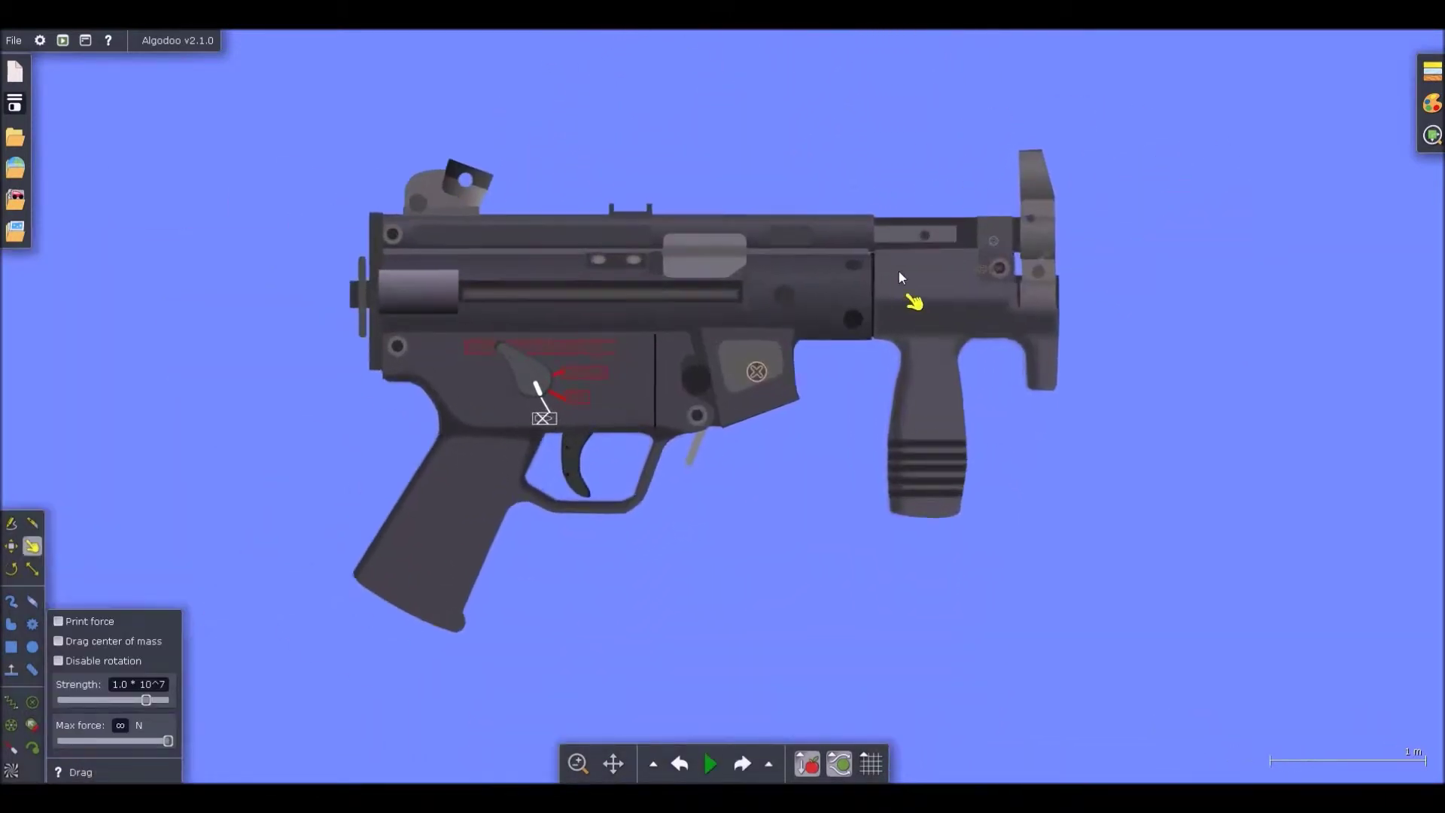
{"action": "scroll", "coordinate": [832, 322], "scroll_direction": "up", "scroll_amount": 6}
{"action": "scroll", "coordinate": [871, 377], "scroll_direction": "down", "scroll_amount": 8}
{"action": "key", "text": "space"}
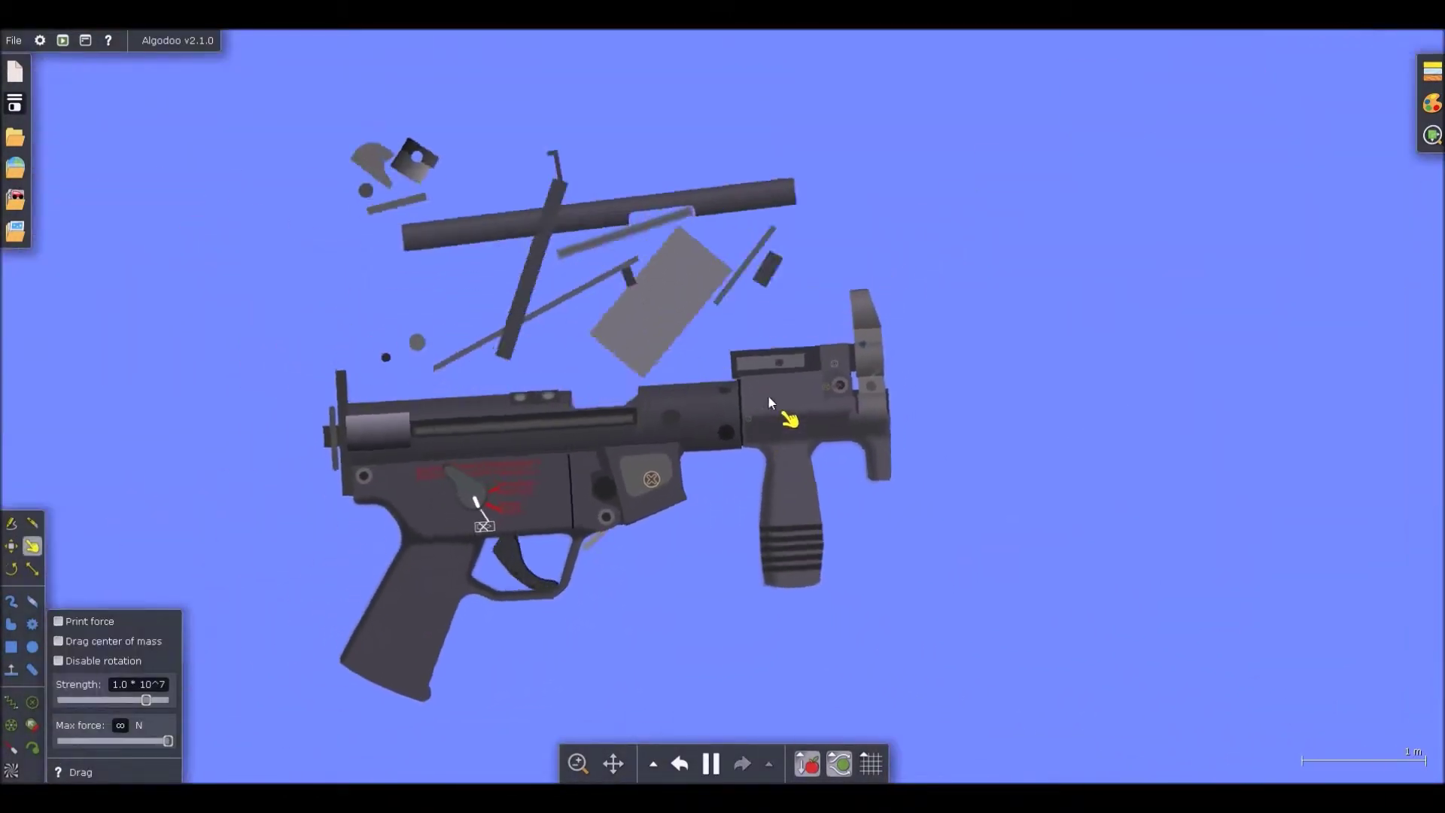
{"action": "key", "text": "ctrl+z"}
{"action": "scroll", "coordinate": [578, 353], "scroll_direction": "up", "scroll_amount": 5}
{"action": "key", "text": "f"}
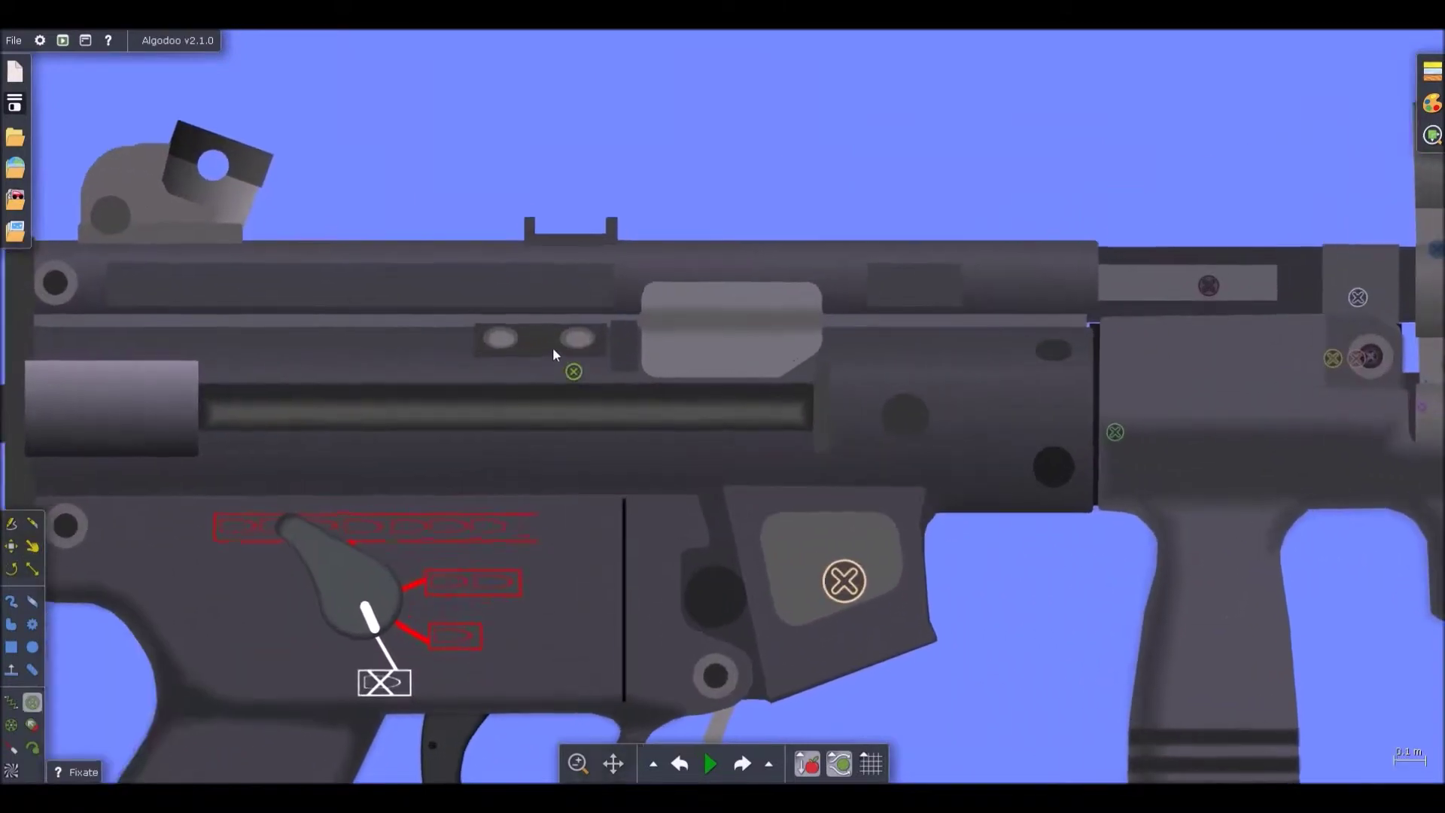
{"action": "key", "text": "space"}
{"action": "key", "text": "ctrl+z"}
- Fixate the long light strip beneath the upper tube to the receiver
{"action": "scroll", "coordinate": [354, 338], "scroll_direction": "up", "scroll_amount": 5}
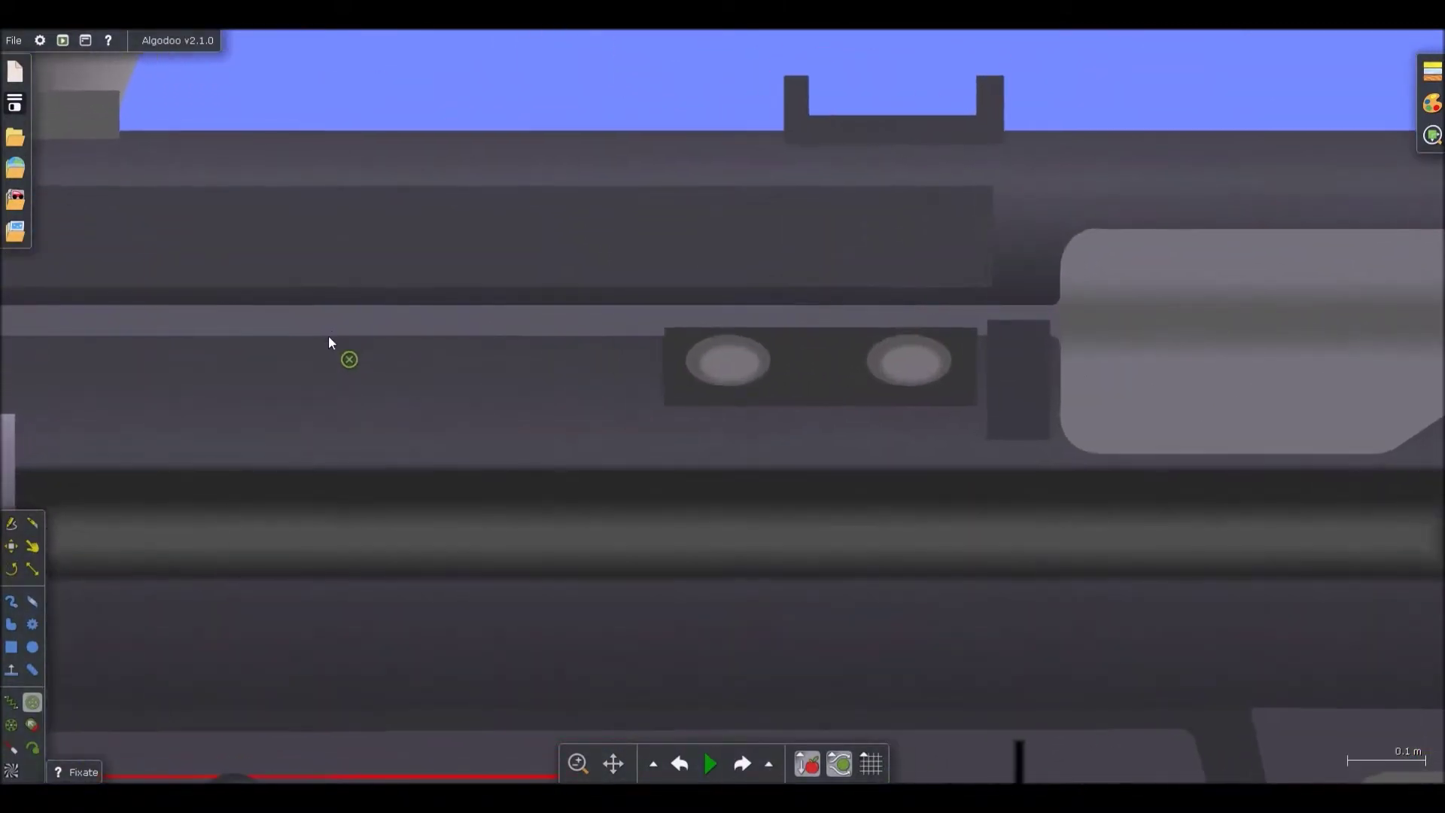
{"action": "key", "text": "ctrl+z"}
{"action": "left_click", "coordinate": [366, 337]}
{"action": "scroll", "coordinate": [403, 300], "scroll_direction": "up", "scroll_amount": 3}
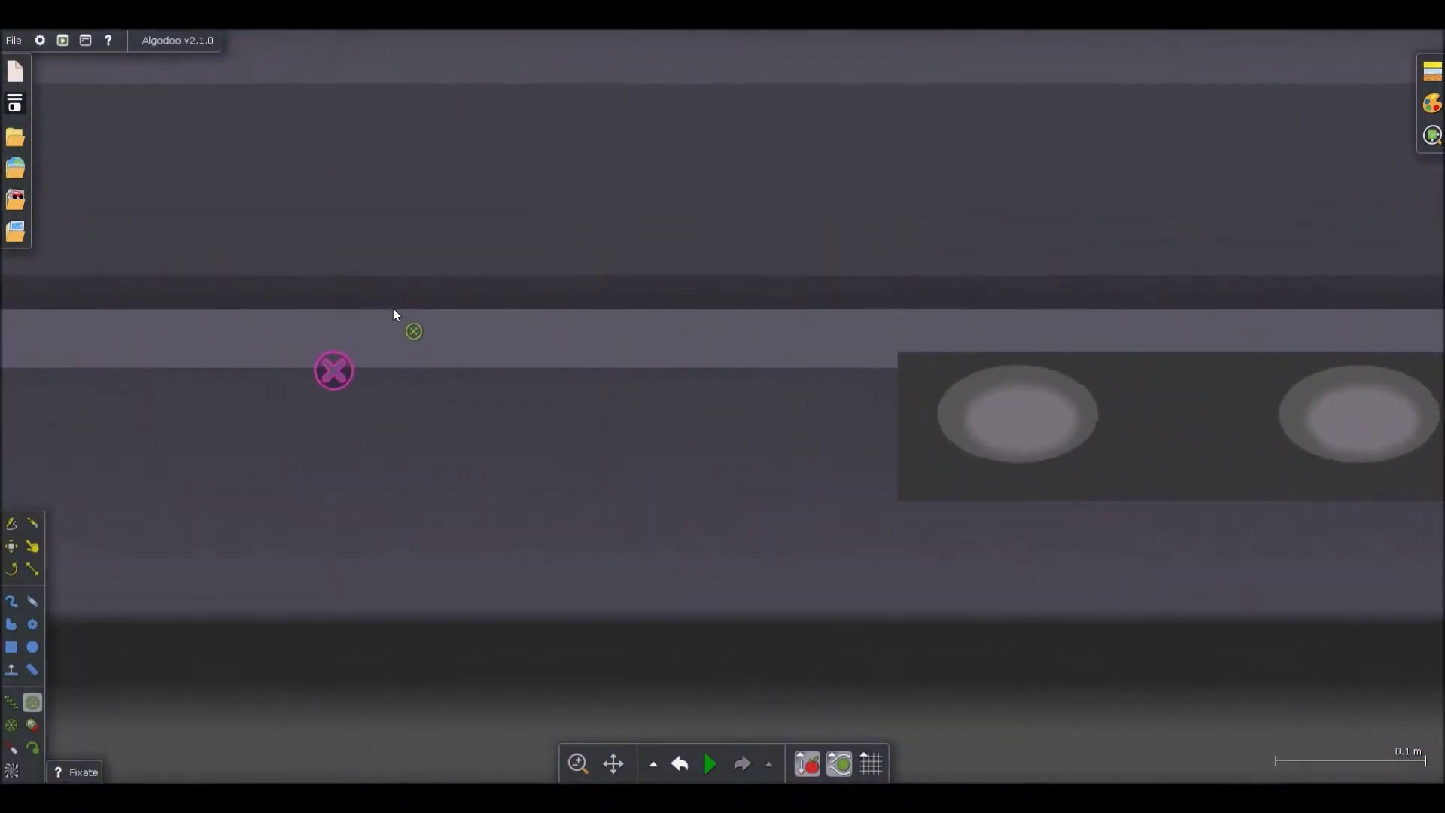
{"action": "left_click", "coordinate": [393, 308]}
{"action": "key", "text": "ctrl+z"}
{"action": "scroll", "coordinate": [435, 280], "scroll_direction": "up", "scroll_amount": 1}
{"action": "left_click", "coordinate": [436, 277]}
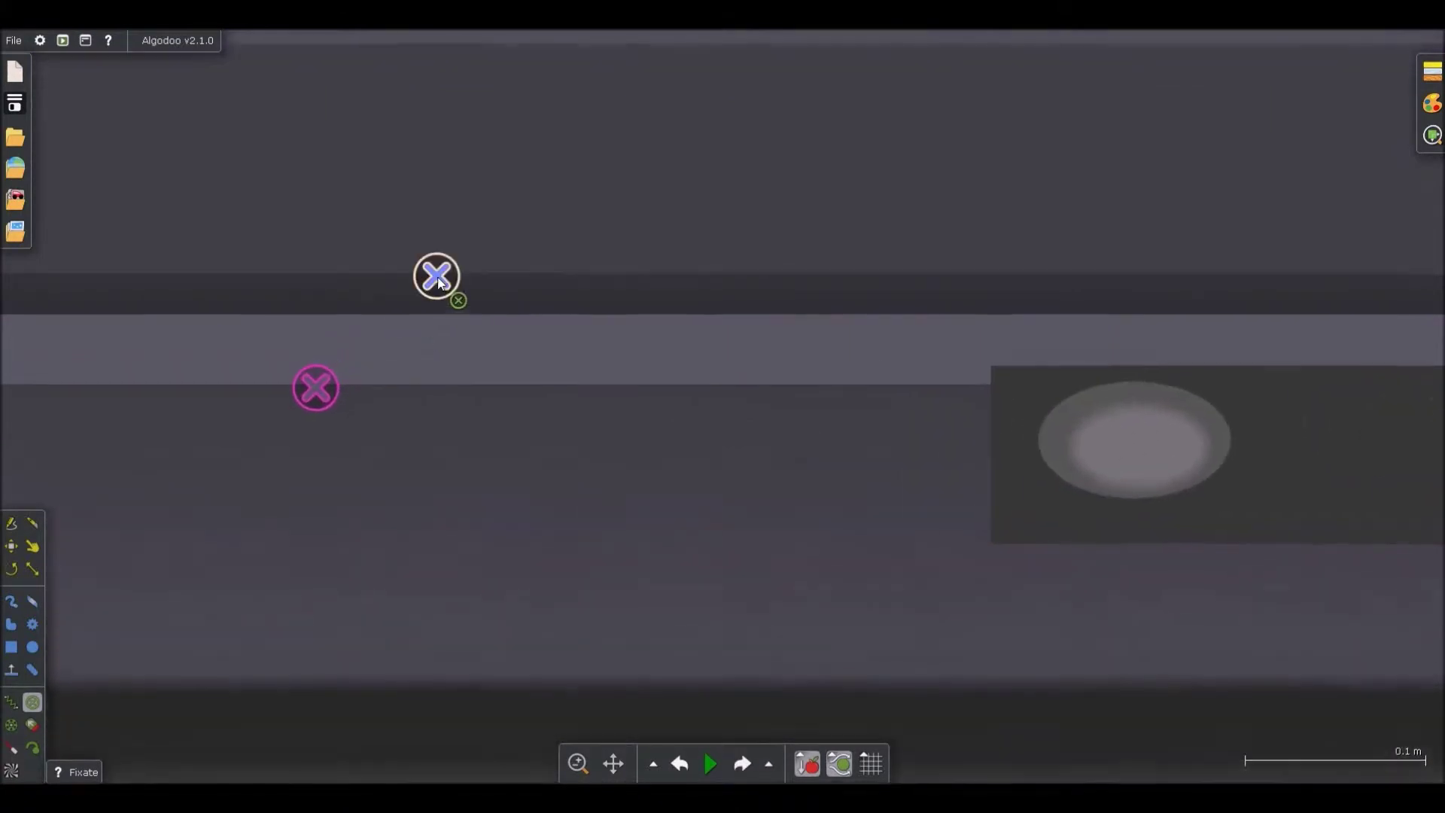
{"action": "scroll", "coordinate": [816, 337], "scroll_direction": "down", "scroll_amount": 8}
- Fixate the upper tube at its rear end, the ring and black pin there, and the long recessed panel
{"action": "key", "text": "b"}
{"action": "scroll", "coordinate": [368, 318], "scroll_direction": "up", "scroll_amount": 9}
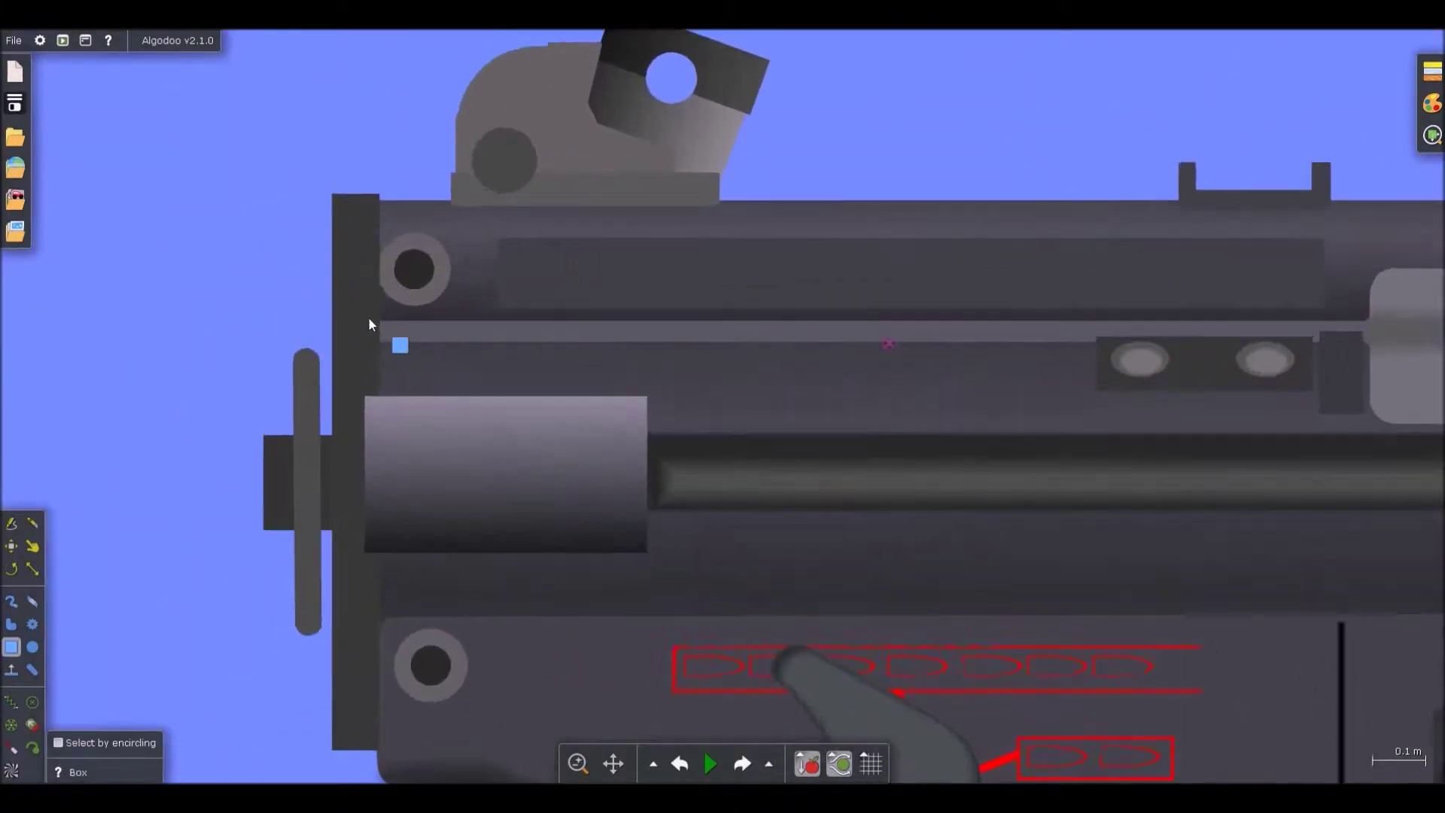
{"action": "key", "text": "f"}
{"action": "left_click", "coordinate": [398, 322]}
{"action": "scroll", "coordinate": [391, 392], "scroll_direction": "down", "scroll_amount": 3}
{"action": "left_click", "coordinate": [442, 292]}
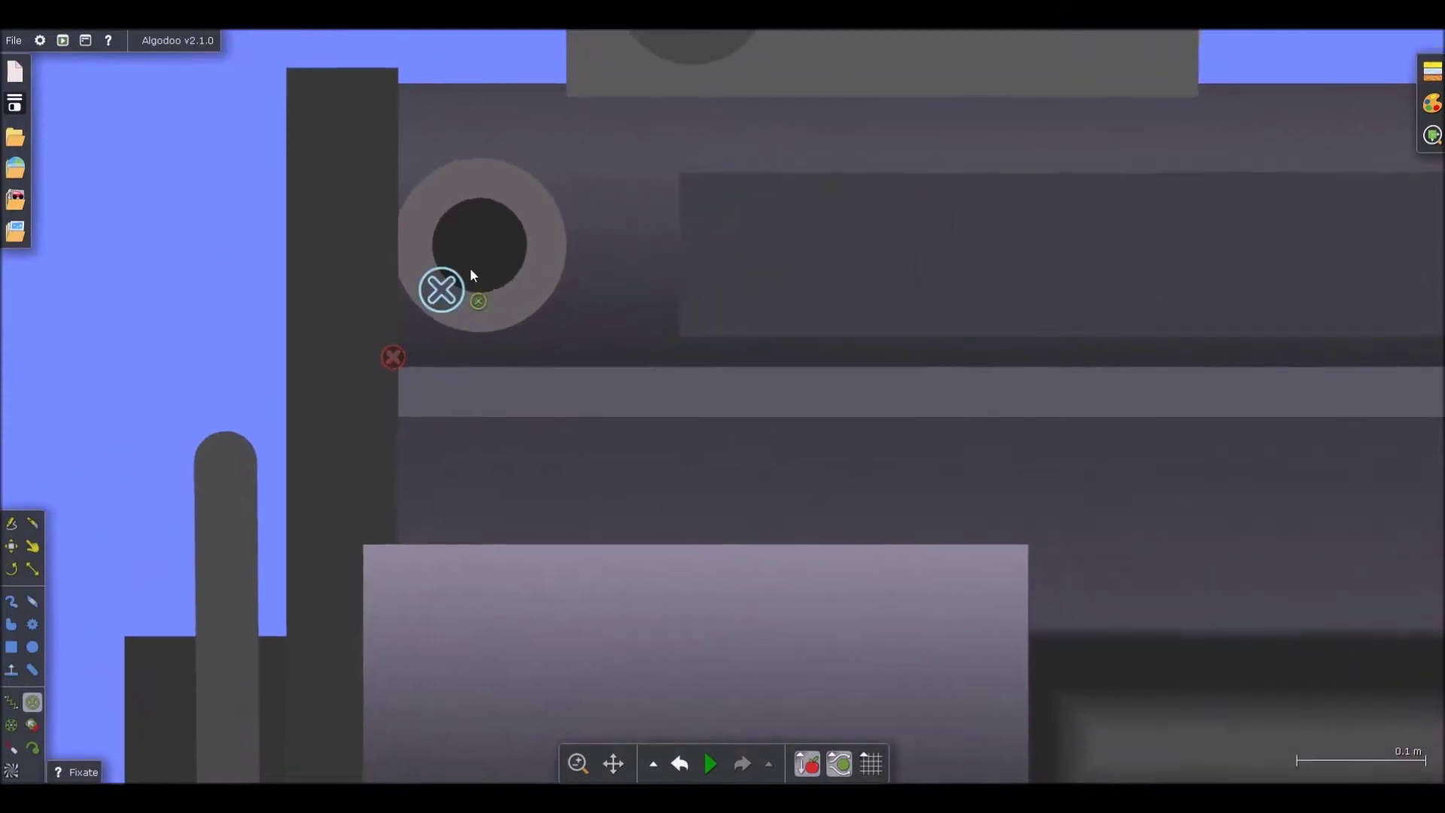
{"action": "left_click", "coordinate": [480, 263]}
{"action": "scroll", "coordinate": [489, 355], "scroll_direction": "down", "scroll_amount": 6}
{"action": "scroll", "coordinate": [493, 322], "scroll_direction": "up", "scroll_amount": 8}
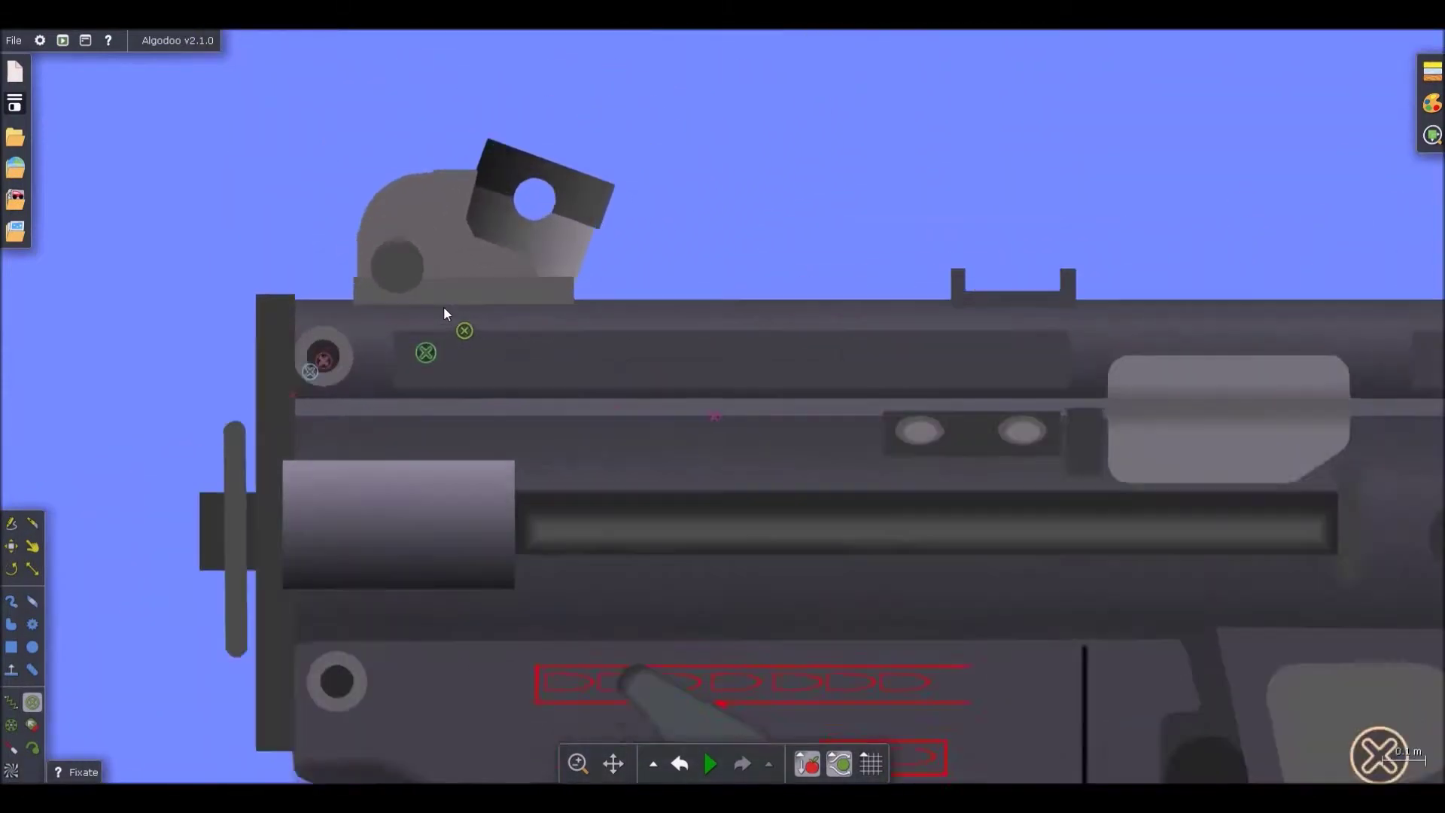
- Fixate the rear sight's base, its round disc and the angled aperture piece on the sight body
{"action": "left_click", "coordinate": [467, 335]}
{"action": "left_click", "coordinate": [405, 264]}
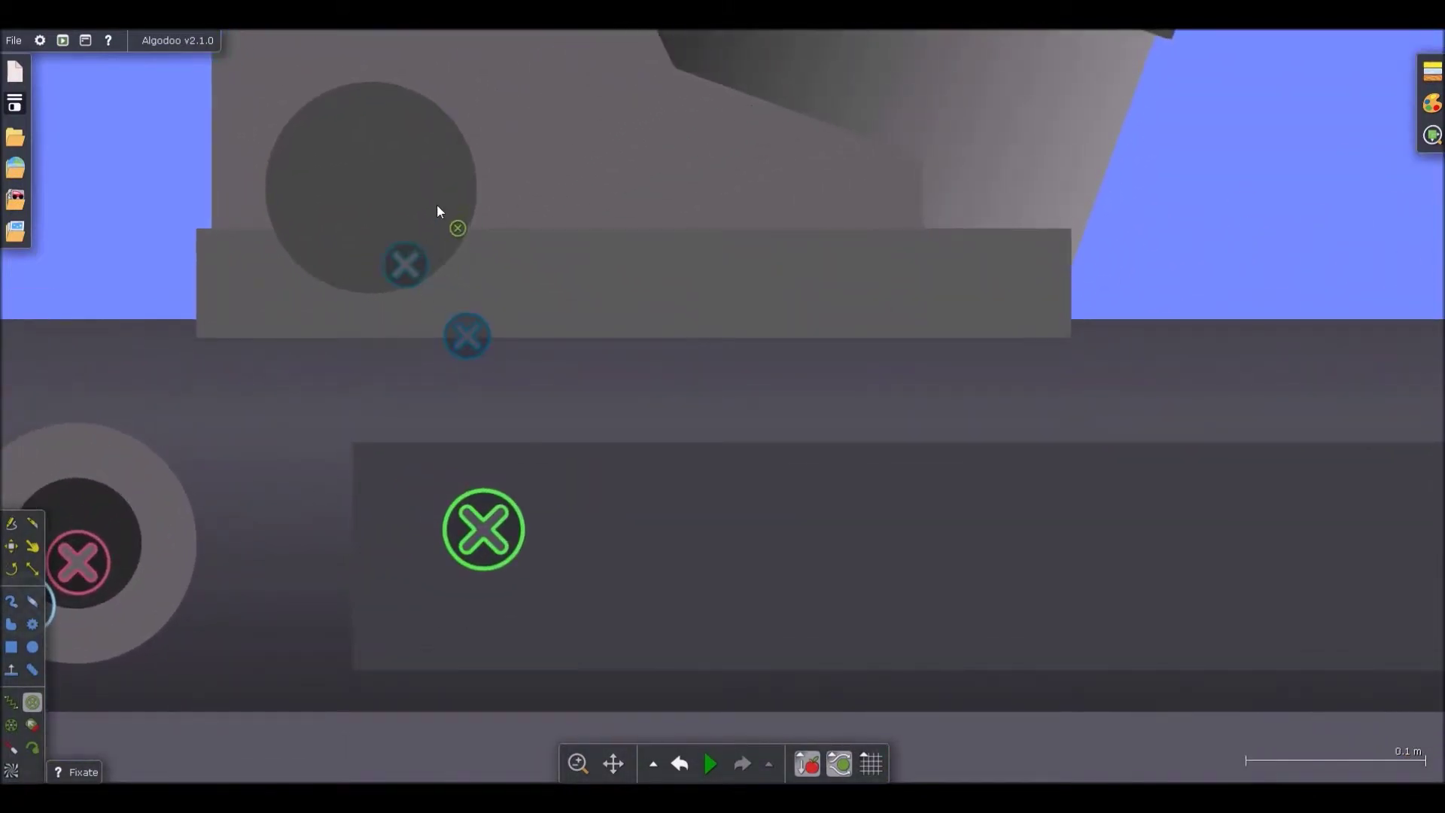
{"action": "left_click", "coordinate": [437, 206]}
{"action": "scroll", "coordinate": [438, 225], "scroll_direction": "down", "scroll_amount": 4}
{"action": "scroll", "coordinate": [546, 189], "scroll_direction": "up", "scroll_amount": 5}
{"action": "left_click", "coordinate": [548, 251]}
{"action": "scroll", "coordinate": [527, 272], "scroll_direction": "down", "scroll_amount": 4}
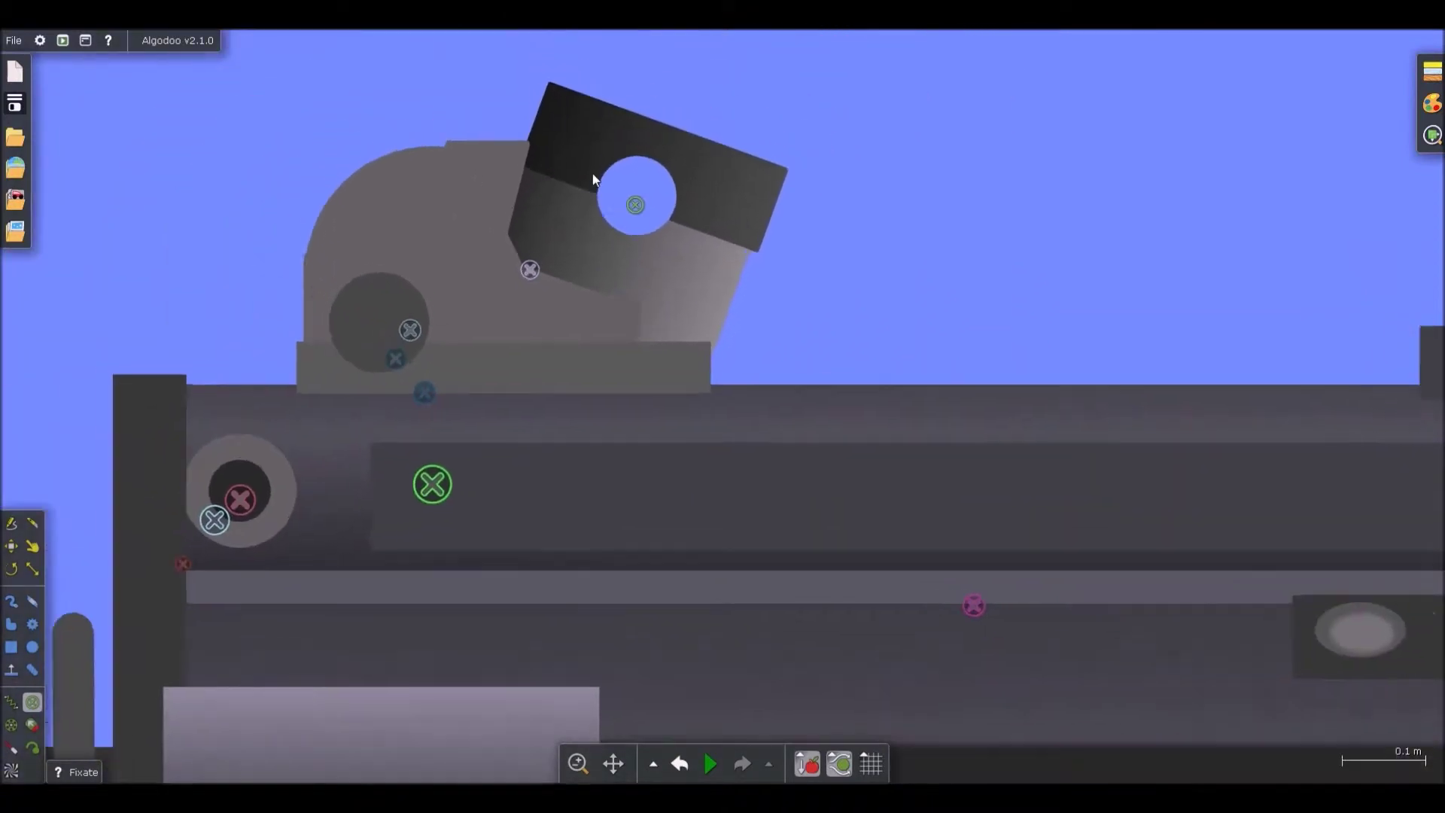
{"action": "scroll", "coordinate": [572, 179], "scroll_direction": "up", "scroll_amount": 3}
{"action": "scroll", "coordinate": [475, 209], "scroll_direction": "down", "scroll_amount": 7}
- Fixate the small U-shaped bracket on top of the upper tube
{"action": "scroll", "coordinate": [813, 256], "scroll_direction": "up", "scroll_amount": 7}
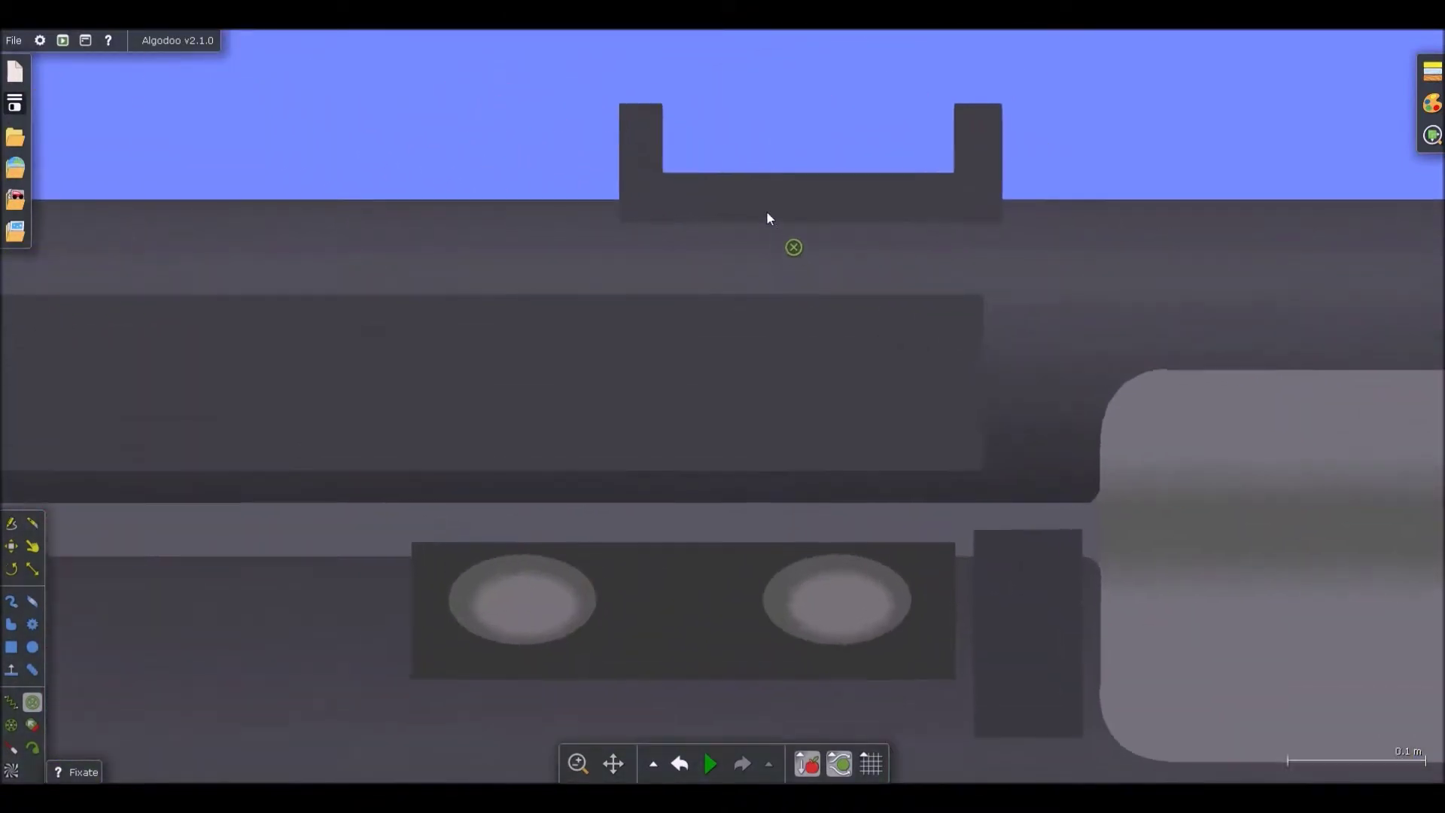
{"action": "scroll", "coordinate": [767, 214], "scroll_direction": "up", "scroll_amount": 1}
{"action": "left_click", "coordinate": [758, 227]}
{"action": "left_click", "coordinate": [758, 213]}
{"action": "scroll", "coordinate": [455, 249], "scroll_direction": "down", "scroll_amount": 7}
{"action": "scroll", "coordinate": [708, 256], "scroll_direction": "up", "scroll_amount": 6}
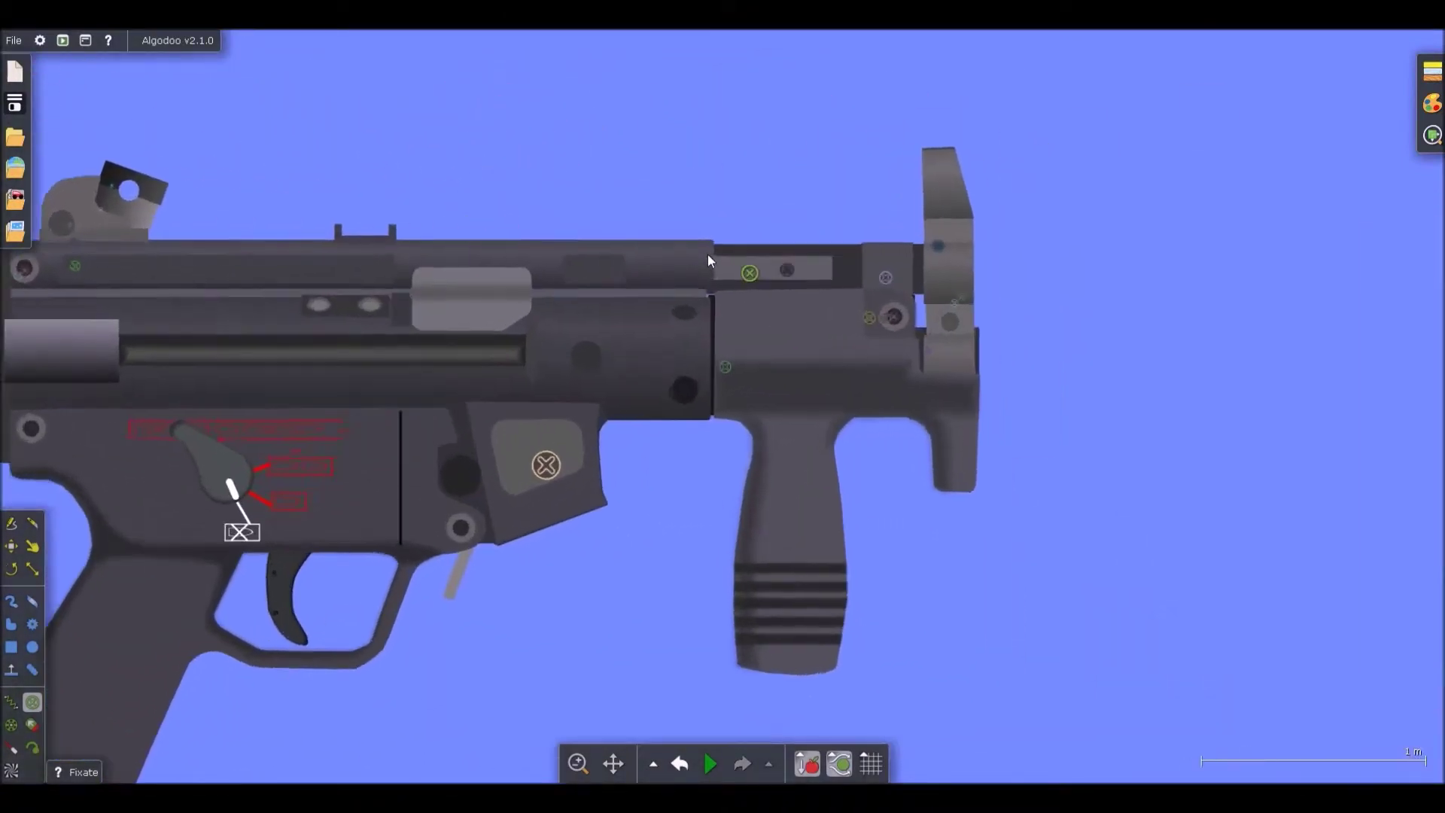
- Fixate the small dark rectangle near the front end of the upper tube
{"action": "scroll", "coordinate": [689, 296], "scroll_direction": "down", "scroll_amount": 3}
{"action": "key", "text": "d"}
{"action": "scroll", "coordinate": [549, 299], "scroll_direction": "up", "scroll_amount": 1}
{"action": "key", "text": "f"}
{"action": "left_click", "coordinate": [548, 297]}
{"action": "scroll", "coordinate": [670, 280], "scroll_direction": "down", "scroll_amount": 6}
- Simulate the gun once more to check the newly fixated upper parts, and undo the run
{"action": "key", "text": "space"}
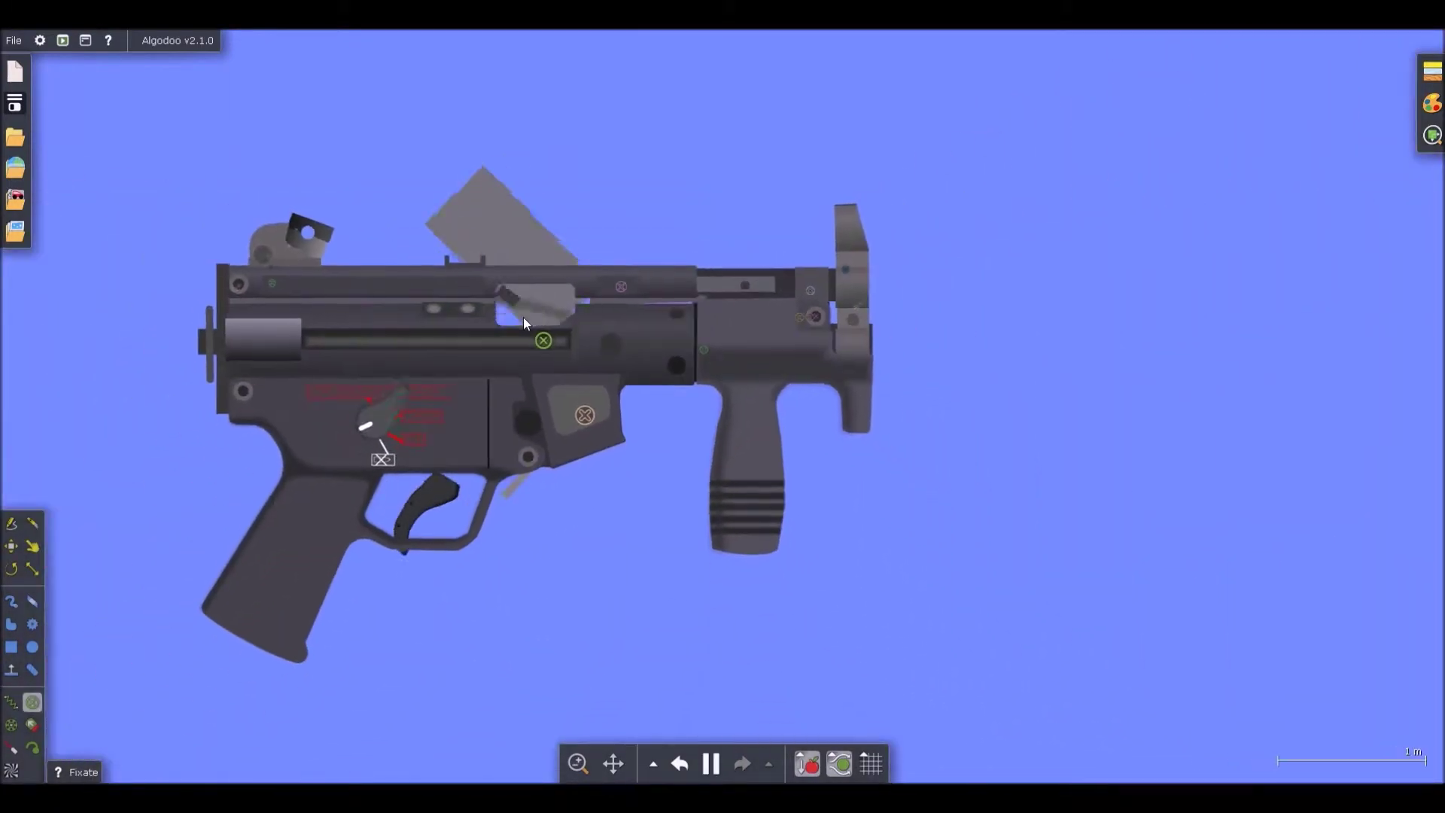
{"action": "key", "text": "ctrl+z"}
{"action": "key", "text": "b"}
{"action": "scroll", "coordinate": [557, 297], "scroll_direction": "up", "scroll_amount": 2}
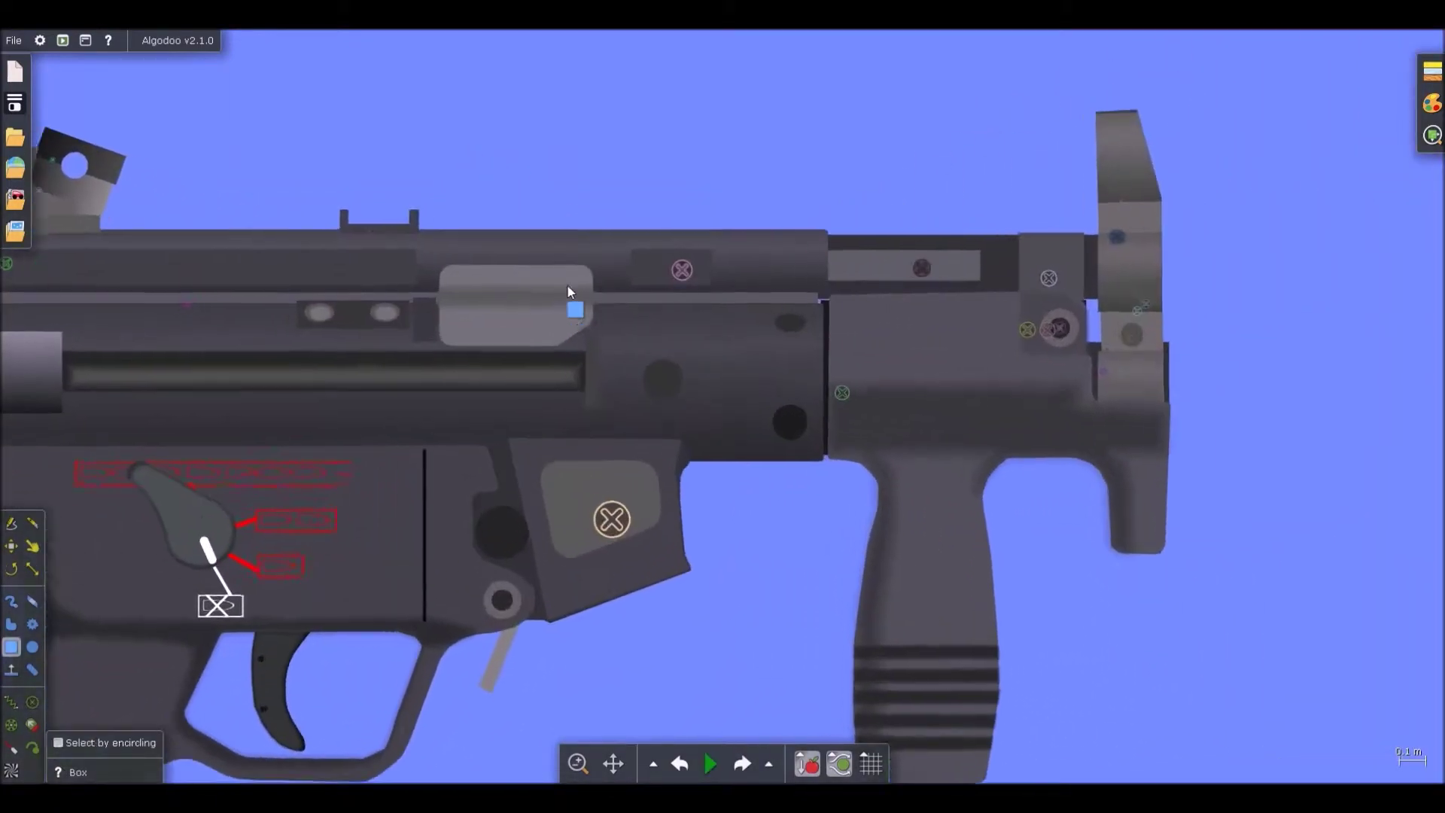
- Simulate the gun to check for loose parts around the receiver, and undo the run
{"action": "scroll", "coordinate": [527, 279], "scroll_direction": "down", "scroll_amount": 3}
{"action": "scroll", "coordinate": [572, 255], "scroll_direction": "up", "scroll_amount": 7}
{"action": "scroll", "coordinate": [593, 166], "scroll_direction": "up", "scroll_amount": 5}
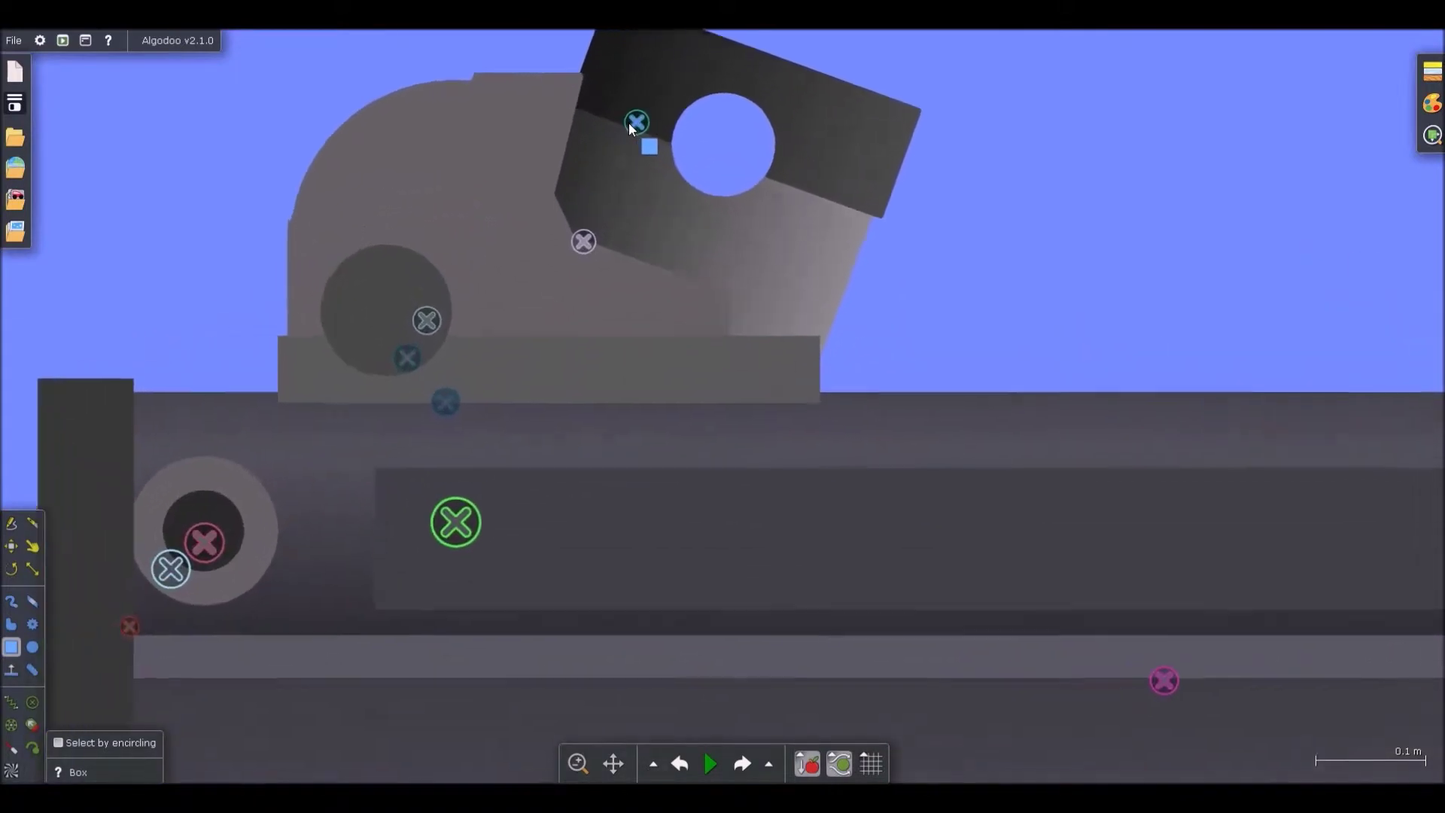
{"action": "scroll", "coordinate": [438, 169], "scroll_direction": "down", "scroll_amount": 7}
{"action": "key", "text": "space"}
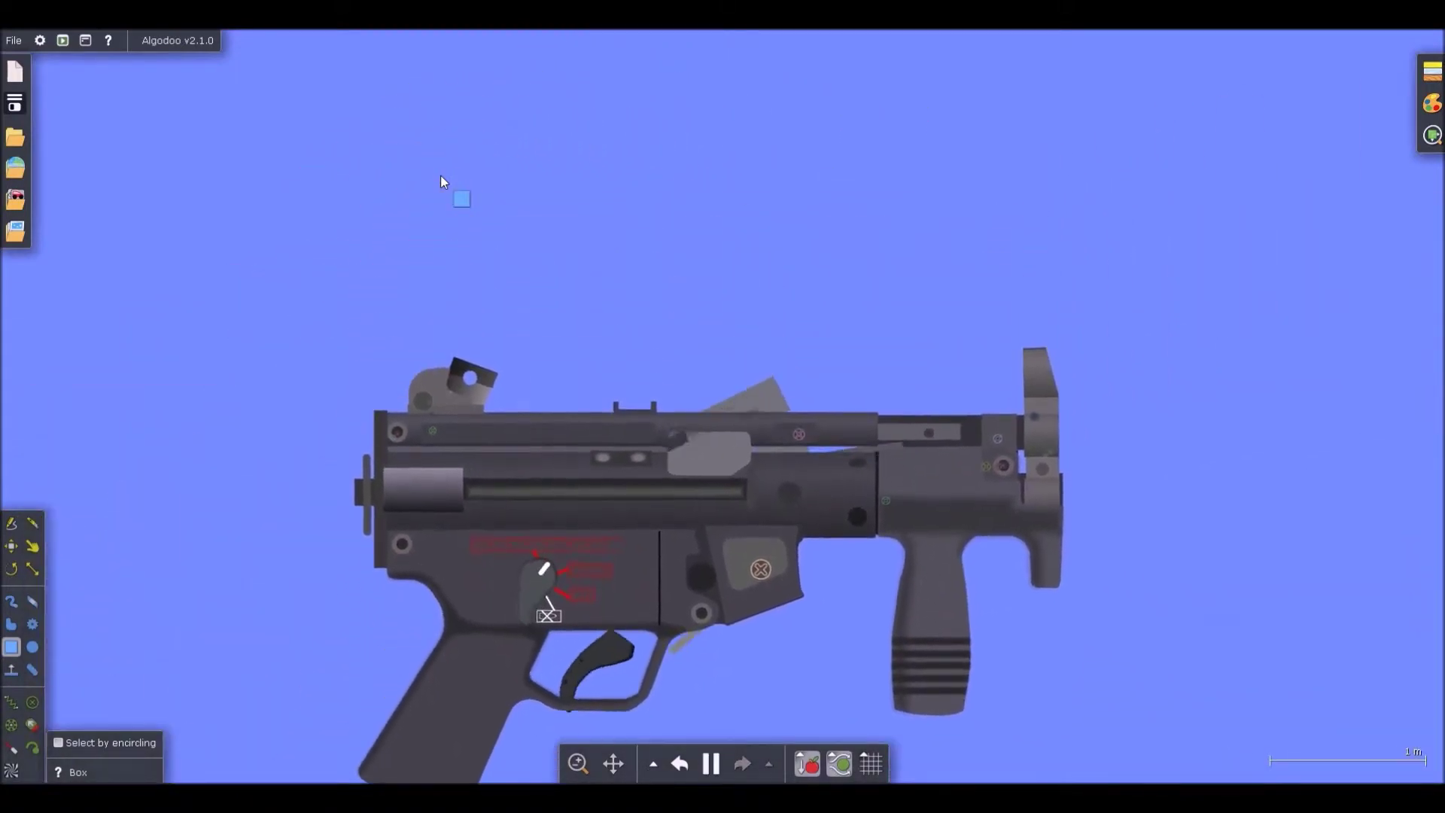
{"action": "key", "text": "ctrl+z"}
- Fixate the small dark block between the two oval details and the ejection port cover
{"action": "scroll", "coordinate": [594, 215], "scroll_direction": "up", "scroll_amount": 3}
{"action": "key", "text": "f"}
{"action": "scroll", "coordinate": [751, 283], "scroll_direction": "up", "scroll_amount": 3}
{"action": "left_click", "coordinate": [748, 309]}
- Simulate the gun to test the newly fixated block, and undo the run
{"action": "scroll", "coordinate": [616, 294], "scroll_direction": "down", "scroll_amount": 8}
{"action": "key", "text": "d"}
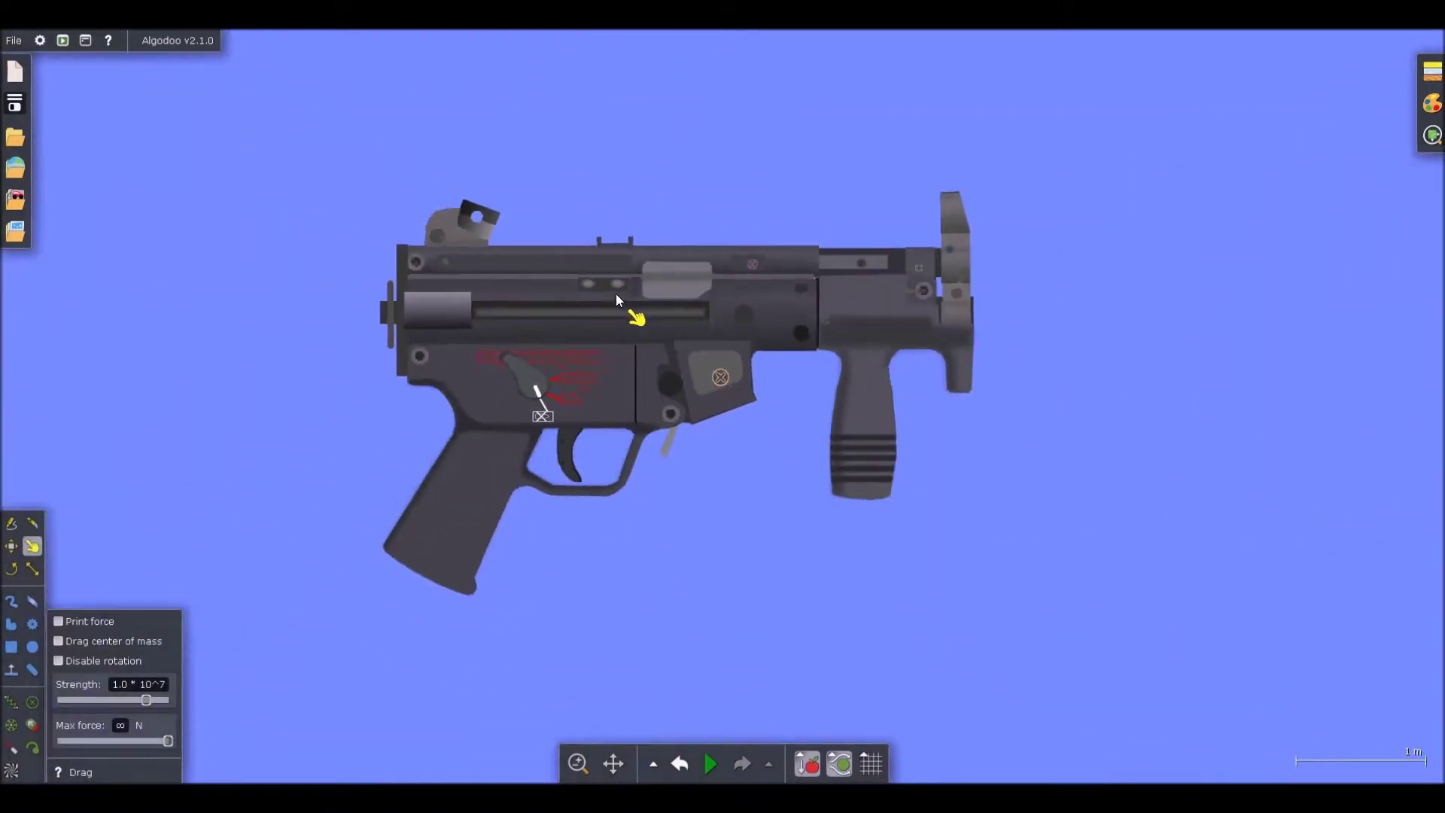
{"action": "key", "text": "space"}
{"action": "key", "text": "ctrl+z"}
{"action": "scroll", "coordinate": [670, 297], "scroll_direction": "up", "scroll_amount": 10}
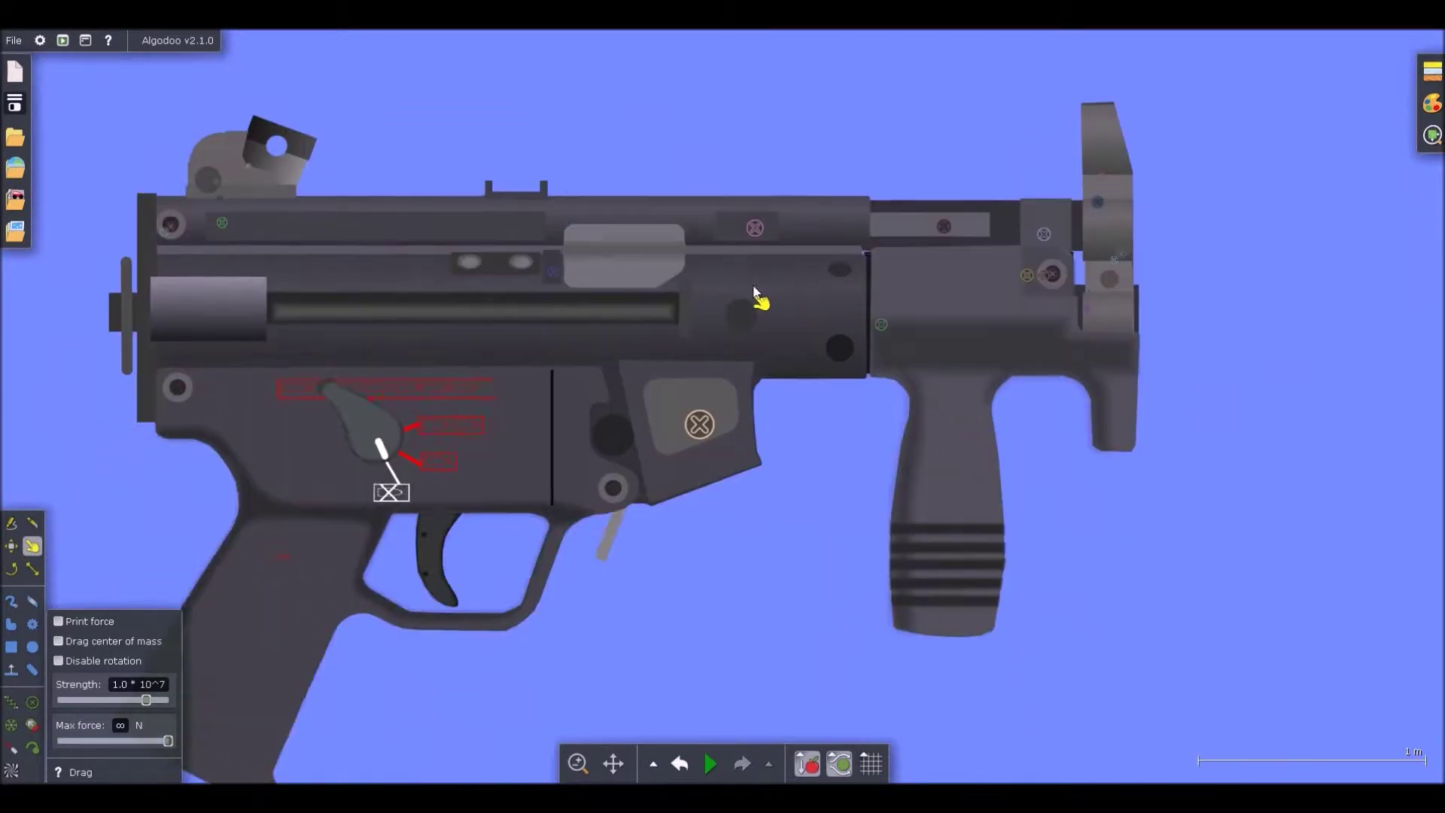
- Lengthen the thin strip in front of the ejection port cover to close the gap to the front housing
{"action": "key", "text": "f"}
{"action": "scroll", "coordinate": [791, 245], "scroll_direction": "down", "scroll_amount": 2}
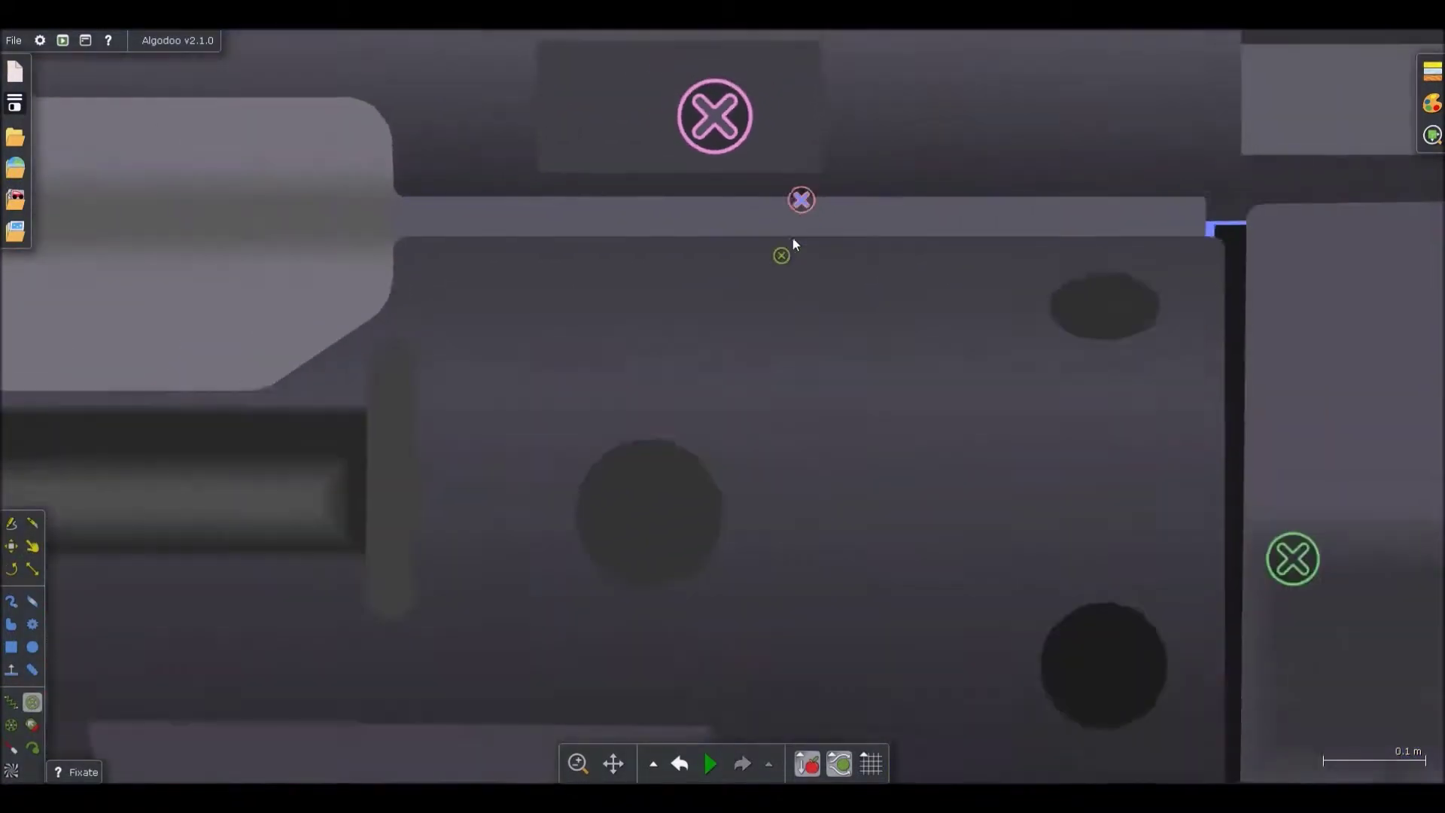
{"action": "scroll", "coordinate": [1060, 247], "scroll_direction": "up", "scroll_amount": 2}
{"action": "key", "text": "b"}
{"action": "scroll", "coordinate": [903, 260], "scroll_direction": "down", "scroll_amount": 2}
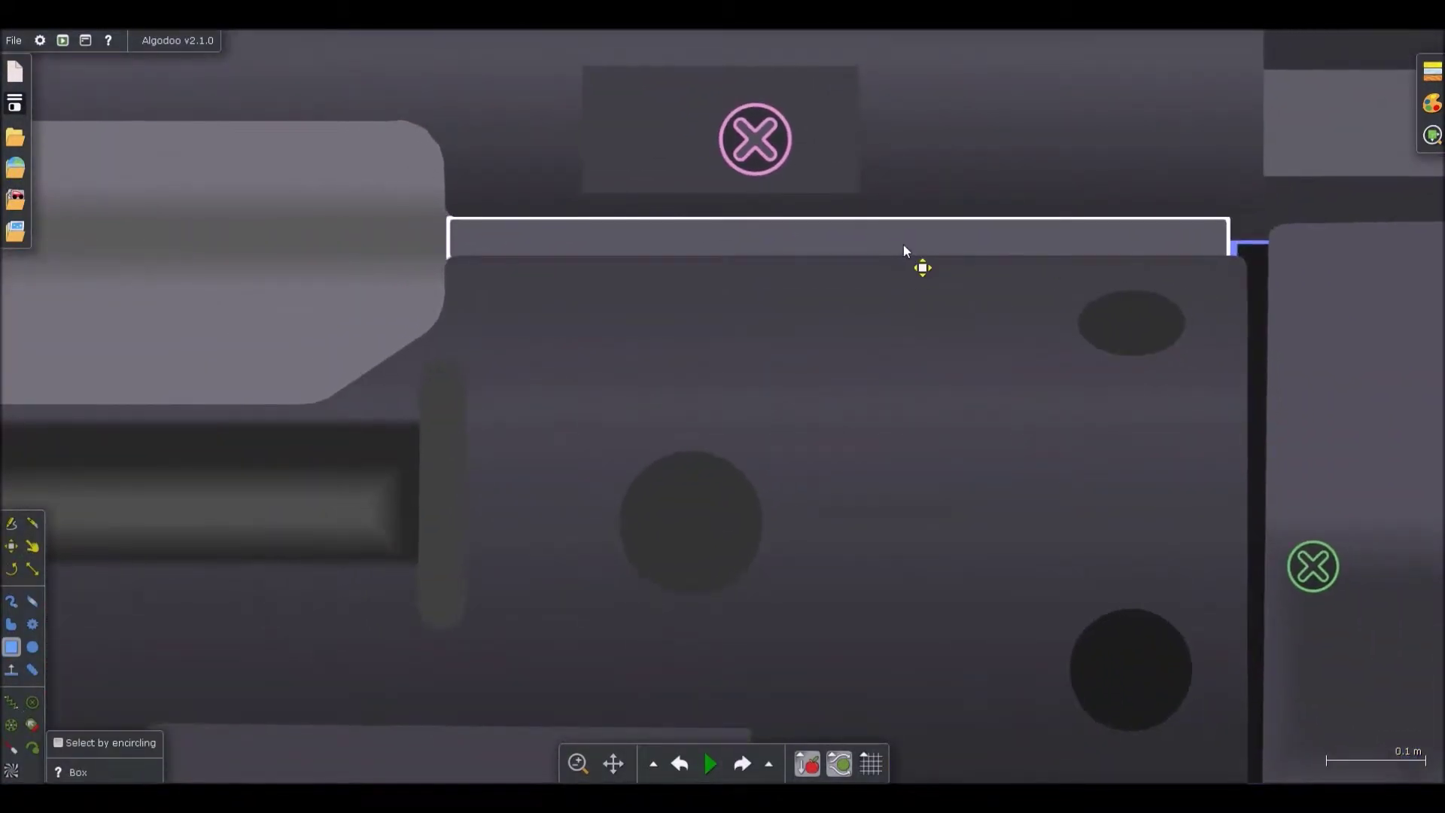
{"action": "key", "text": "c"}
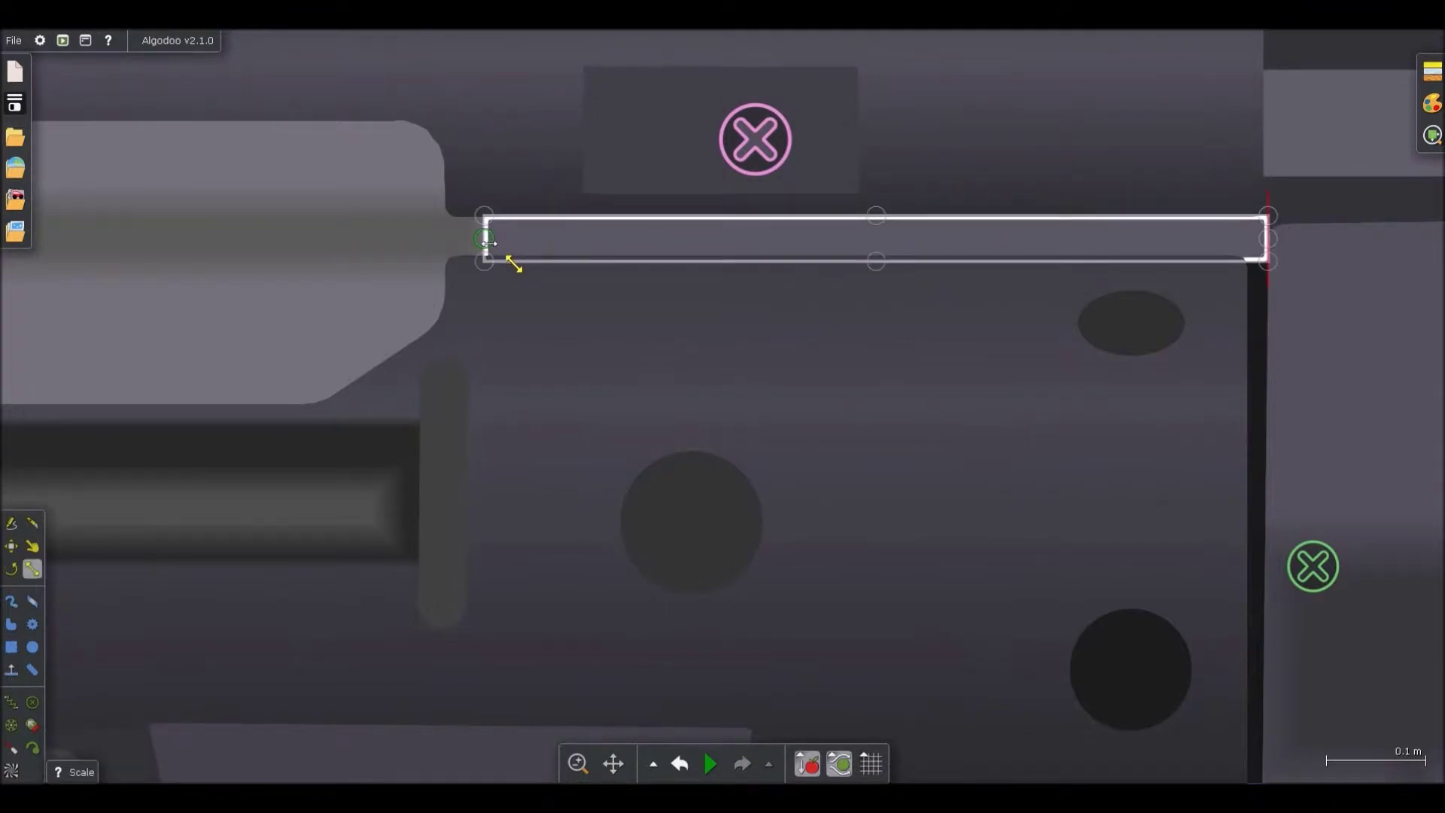
- Fixate the thin strip near its front end on both its upper and lower edges
{"action": "key", "text": "f"}
{"action": "scroll", "coordinate": [459, 242], "scroll_direction": "down", "scroll_amount": 2}
{"action": "scroll", "coordinate": [906, 241], "scroll_direction": "up", "scroll_amount": 6}
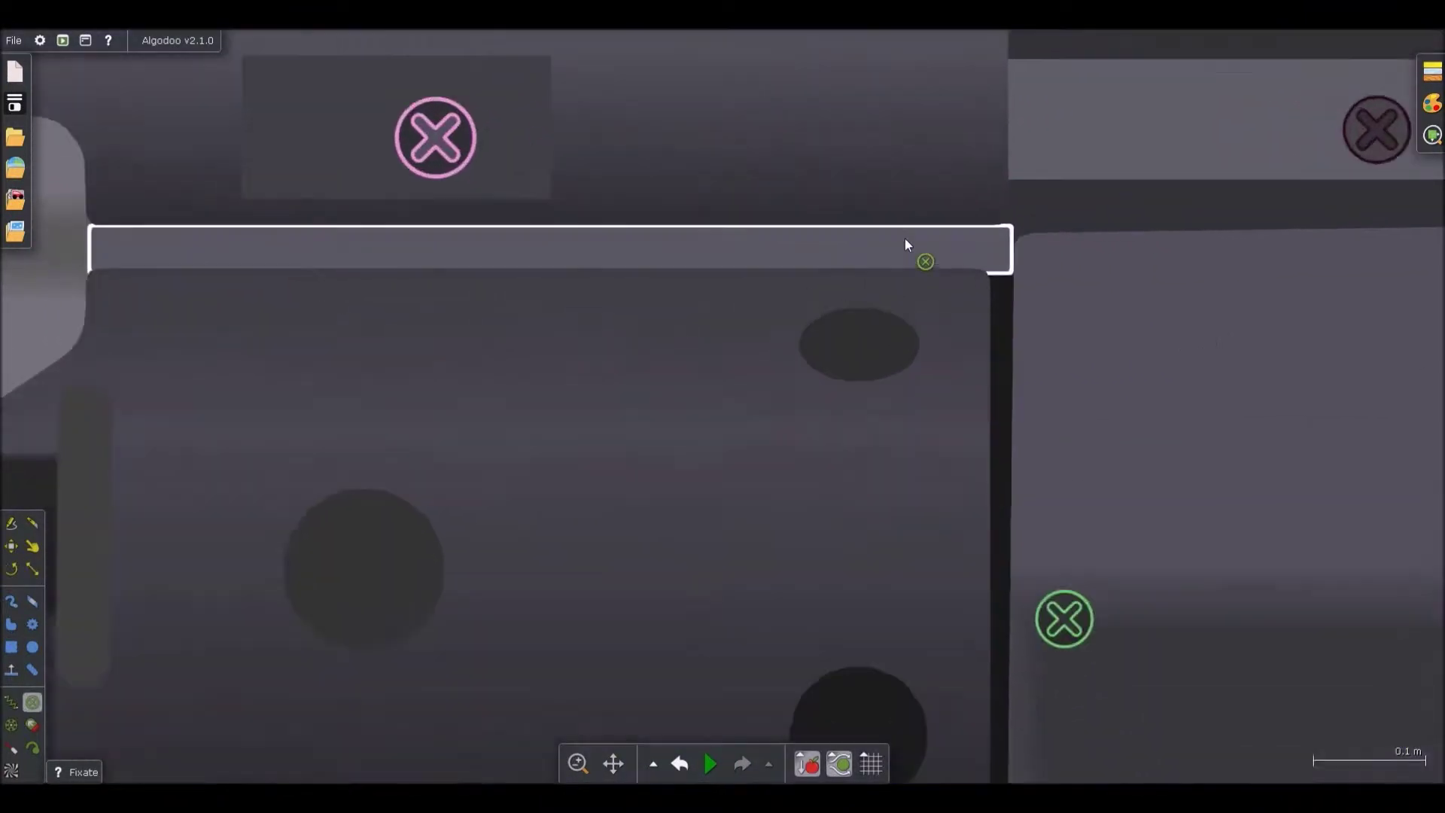
{"action": "left_click", "coordinate": [906, 240]}
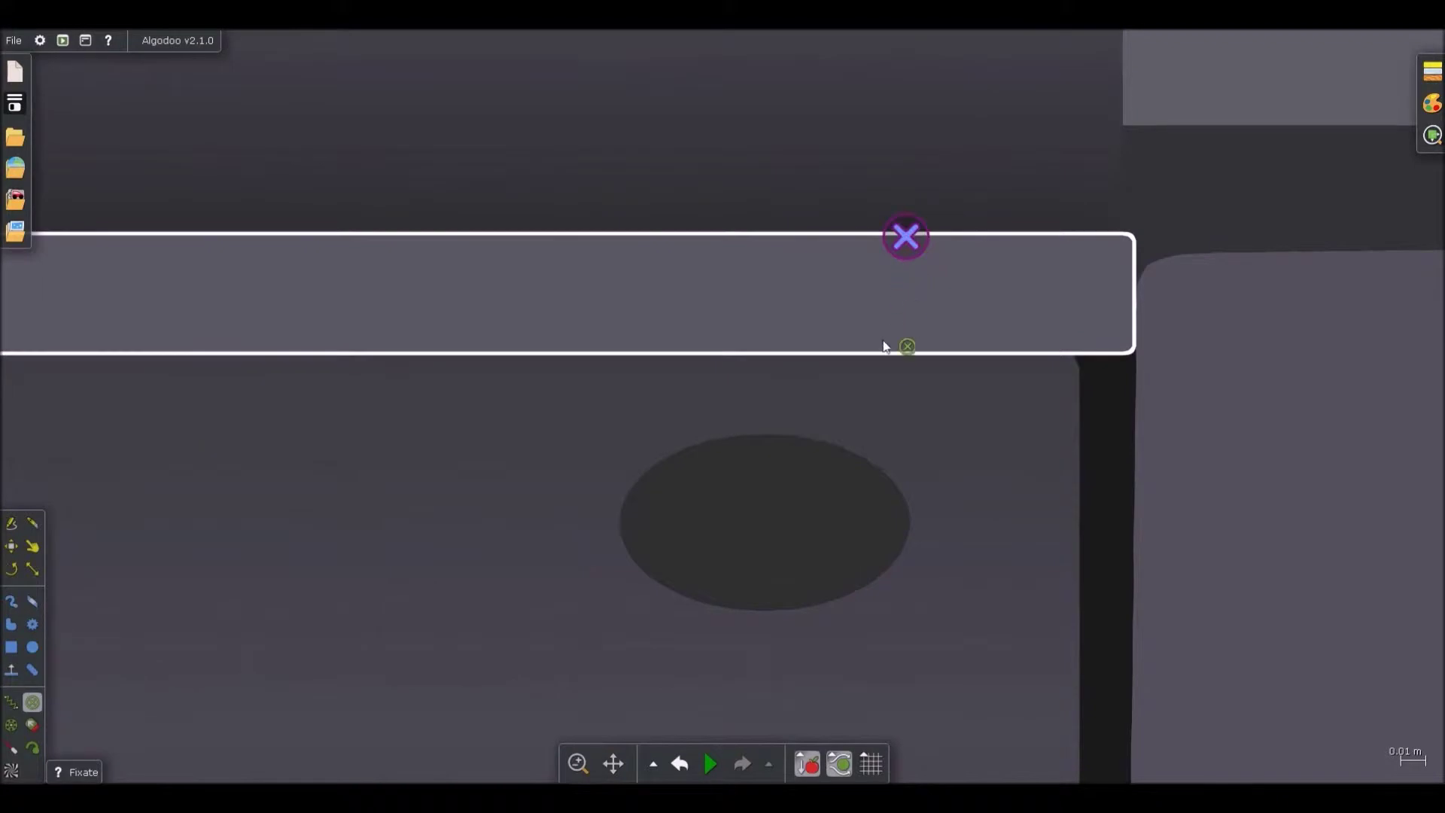
{"action": "key", "text": "ctrl+z"}
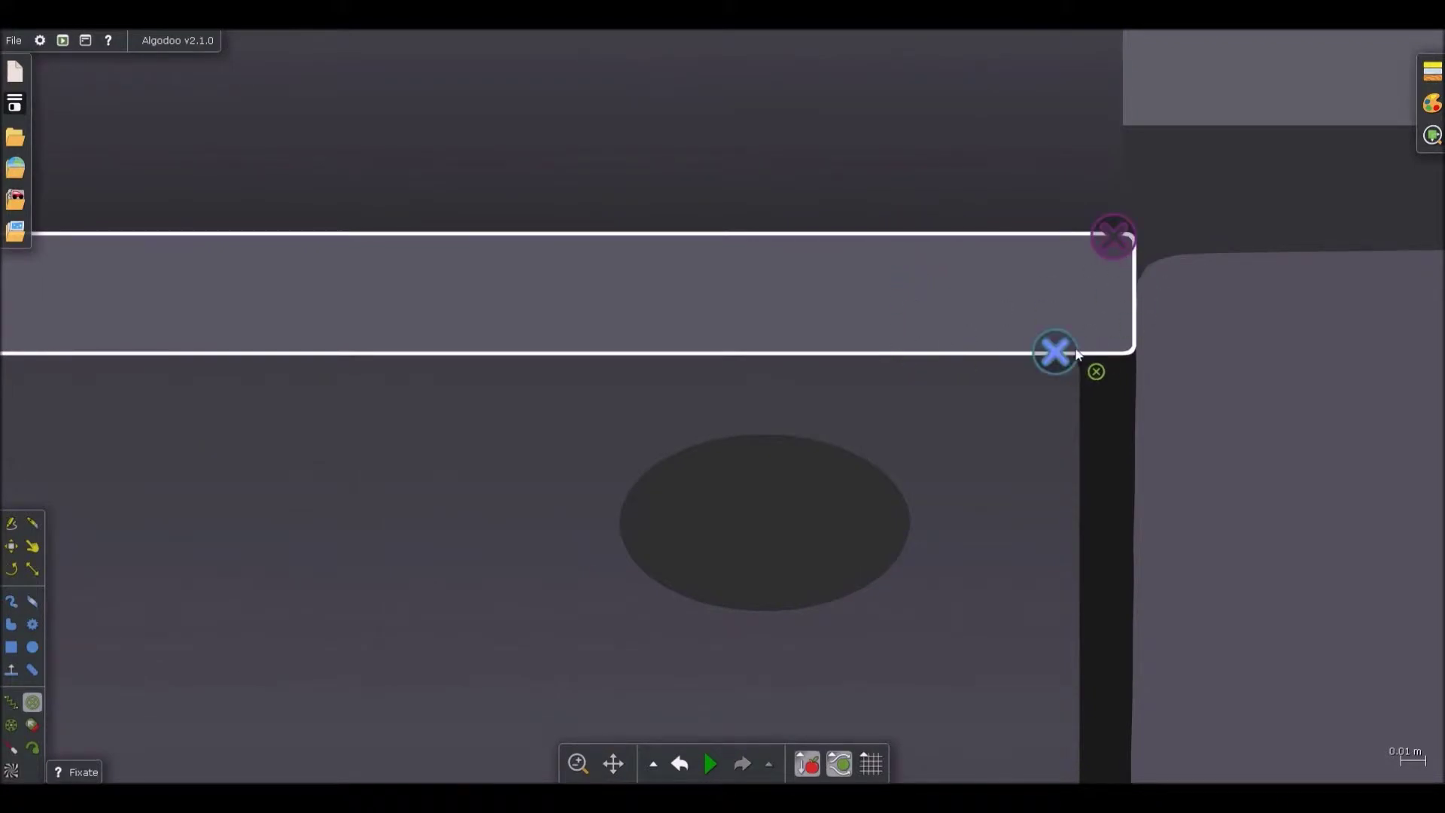
{"action": "scroll", "coordinate": [788, 251], "scroll_direction": "down", "scroll_amount": 10}
- Run the simulation briefly to test the fixated strip, and stop it
{"action": "key", "text": "b"}
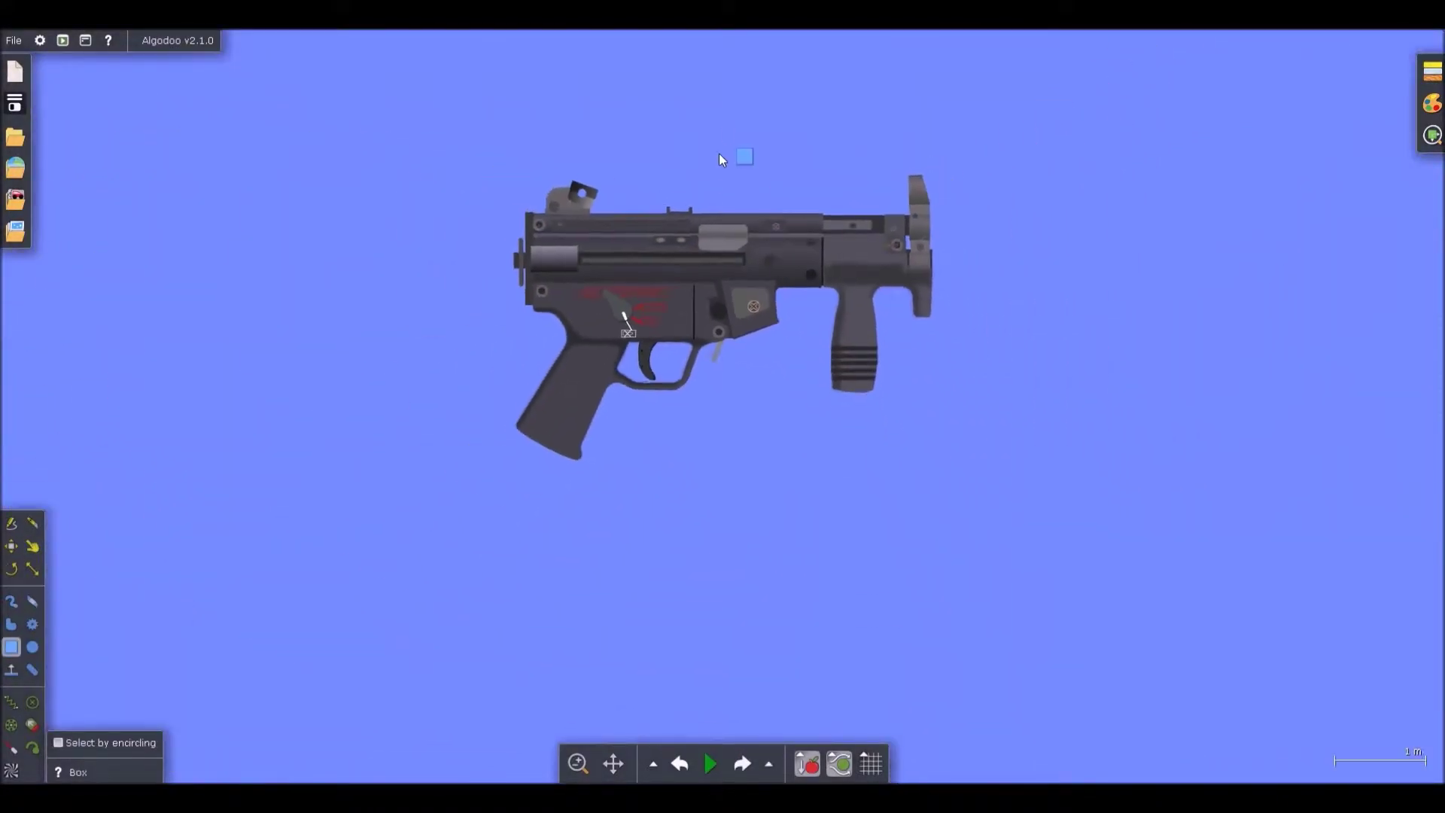
{"action": "key", "text": "space"}
{"action": "key", "text": "space"}
{"action": "scroll", "coordinate": [697, 248], "scroll_direction": "up", "scroll_amount": 2}
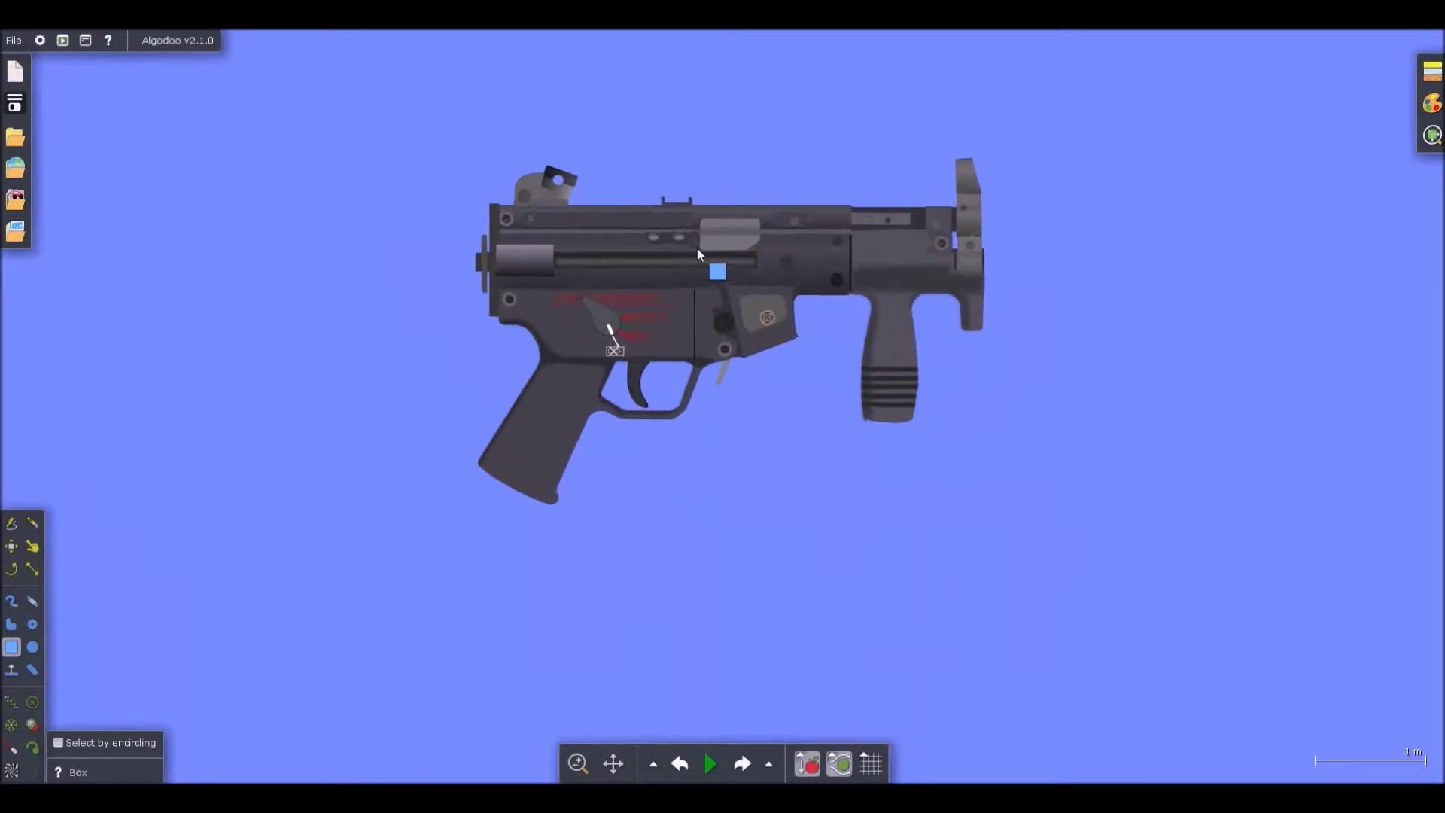
- Select the whole gun and turn off all collision layers for its objects
{"action": "key", "text": "ctrl+a"}
{"action": "right_click", "coordinate": [682, 316]}
{"action": "mouse_move", "coordinate": [753, 587]}
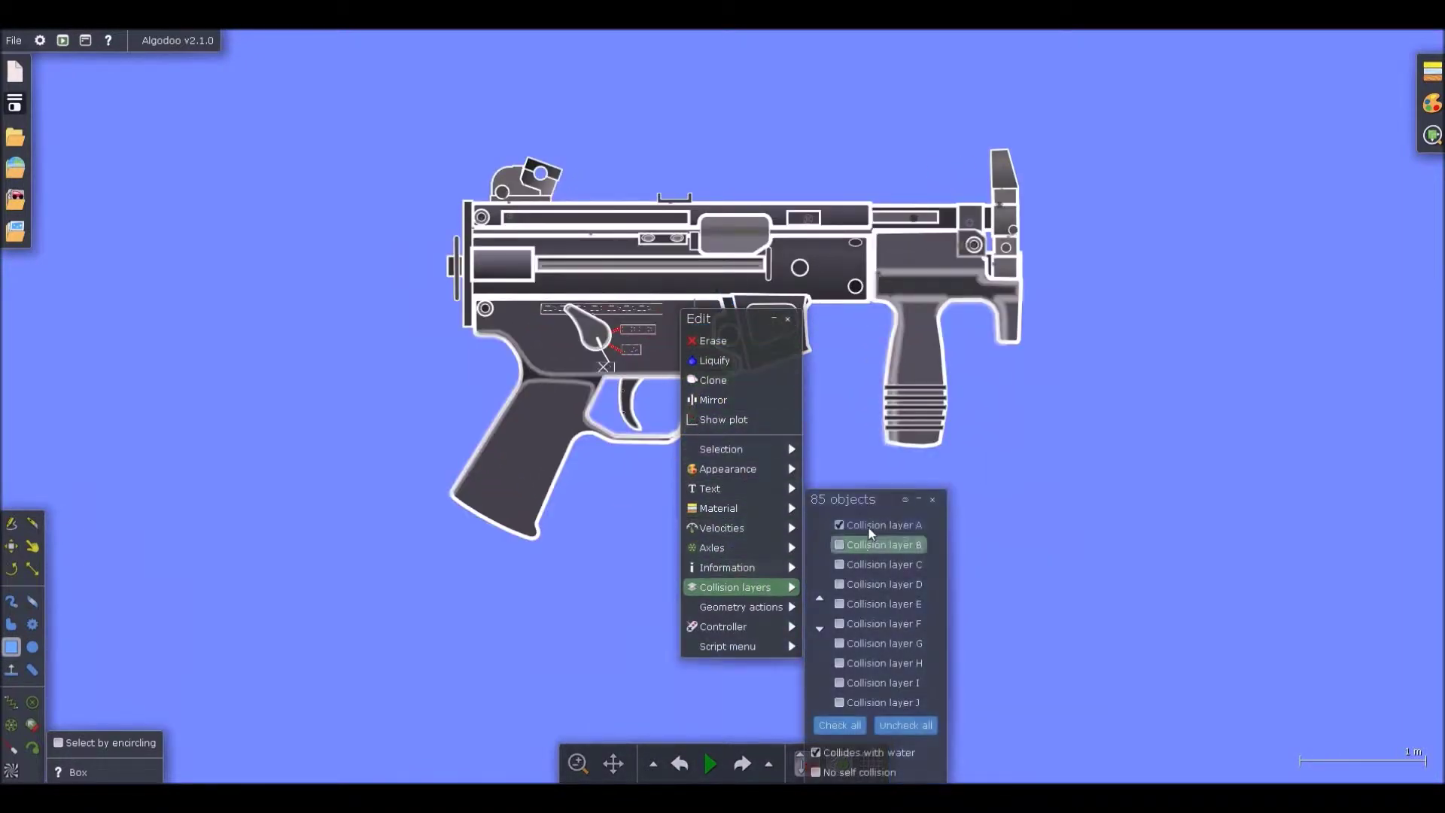
{"action": "left_click", "coordinate": [854, 450]}
- Simulate the gun with its collisions off, and undo the run
{"action": "key", "text": "space"}
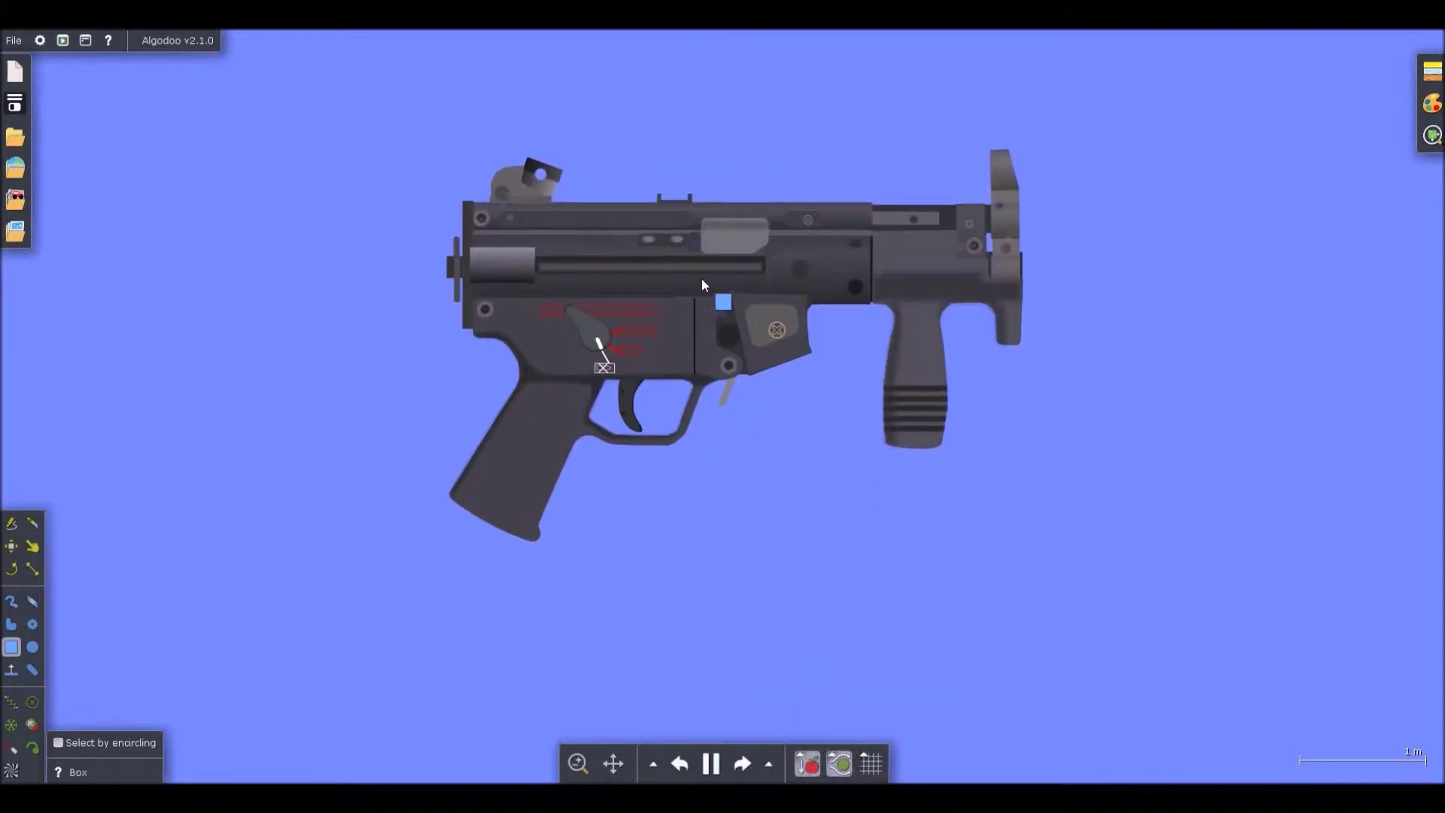
{"action": "key", "text": "space"}
{"action": "key", "text": "ctrl+z"}
- Fixate the ejection port cover at its shaded band
{"action": "scroll", "coordinate": [720, 256], "scroll_direction": "up", "scroll_amount": 8}
{"action": "key", "text": "f"}
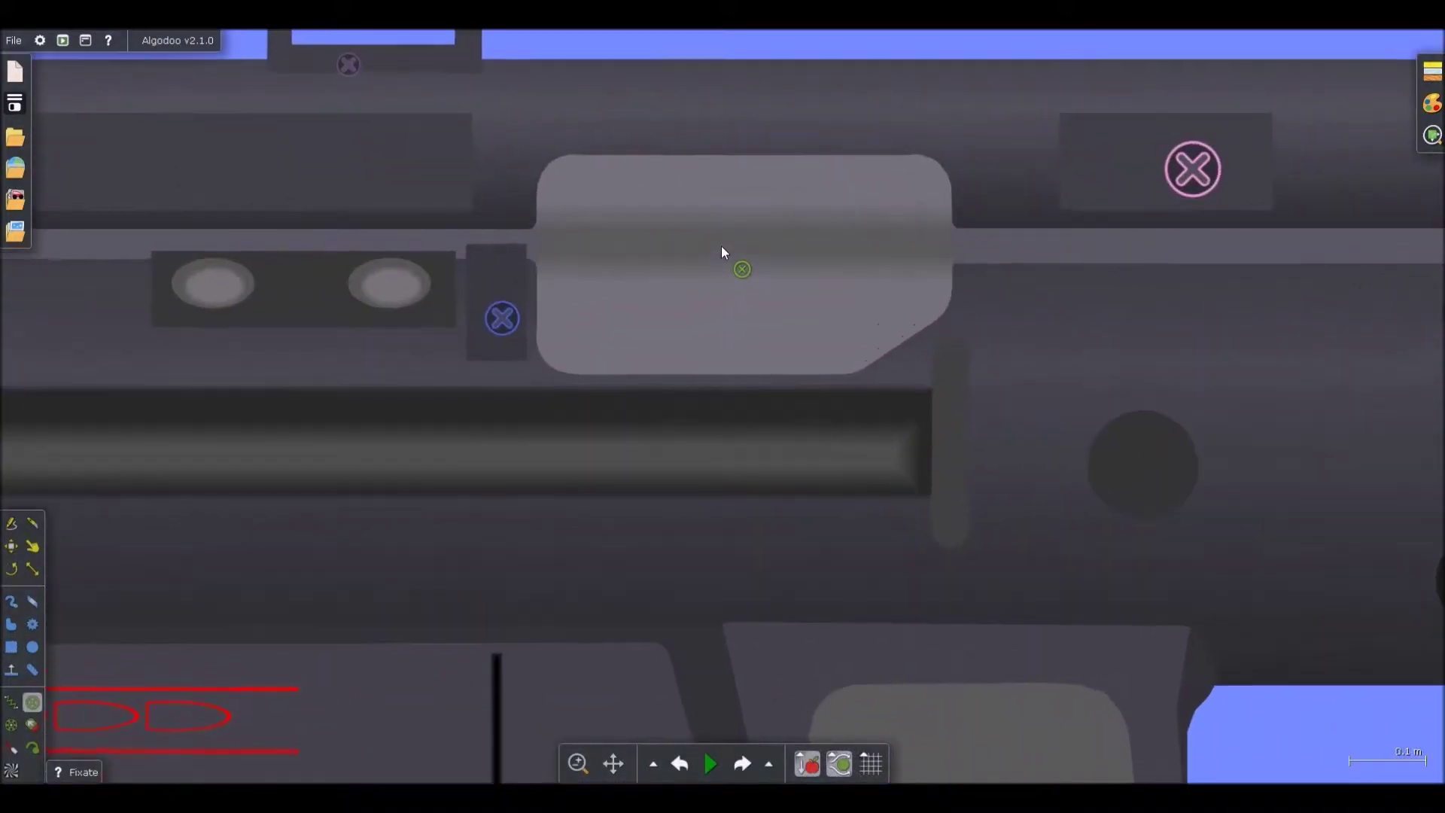
{"action": "left_click", "coordinate": [722, 247]}
- Simulate and pull on the gun's upper body to test how its parts hold, and undo the run
{"action": "key", "text": "d"}
{"action": "scroll", "coordinate": [707, 263], "scroll_direction": "down", "scroll_amount": 6}
{"action": "scroll", "coordinate": [696, 271], "scroll_direction": "up", "scroll_amount": 2}
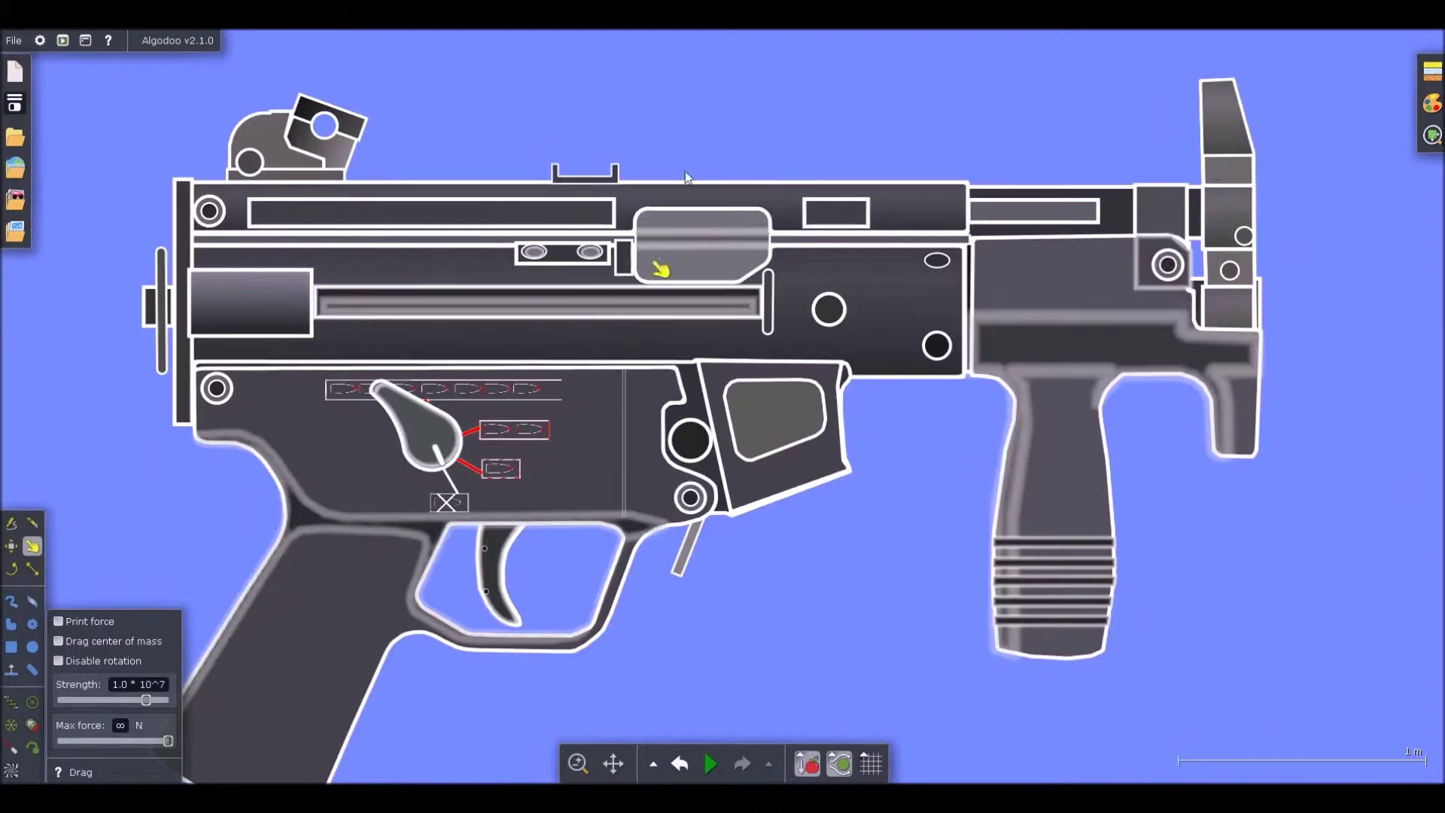
{"action": "scroll", "coordinate": [670, 199], "scroll_direction": "down", "scroll_amount": 4}
{"action": "key", "text": "space"}
{"action": "left_click_drag", "start_coordinate": [686, 200], "coordinate": [658, 220]}
{"action": "key", "text": "ctrl+z"}
{"action": "scroll", "coordinate": [595, 241], "scroll_direction": "up", "scroll_amount": 12}
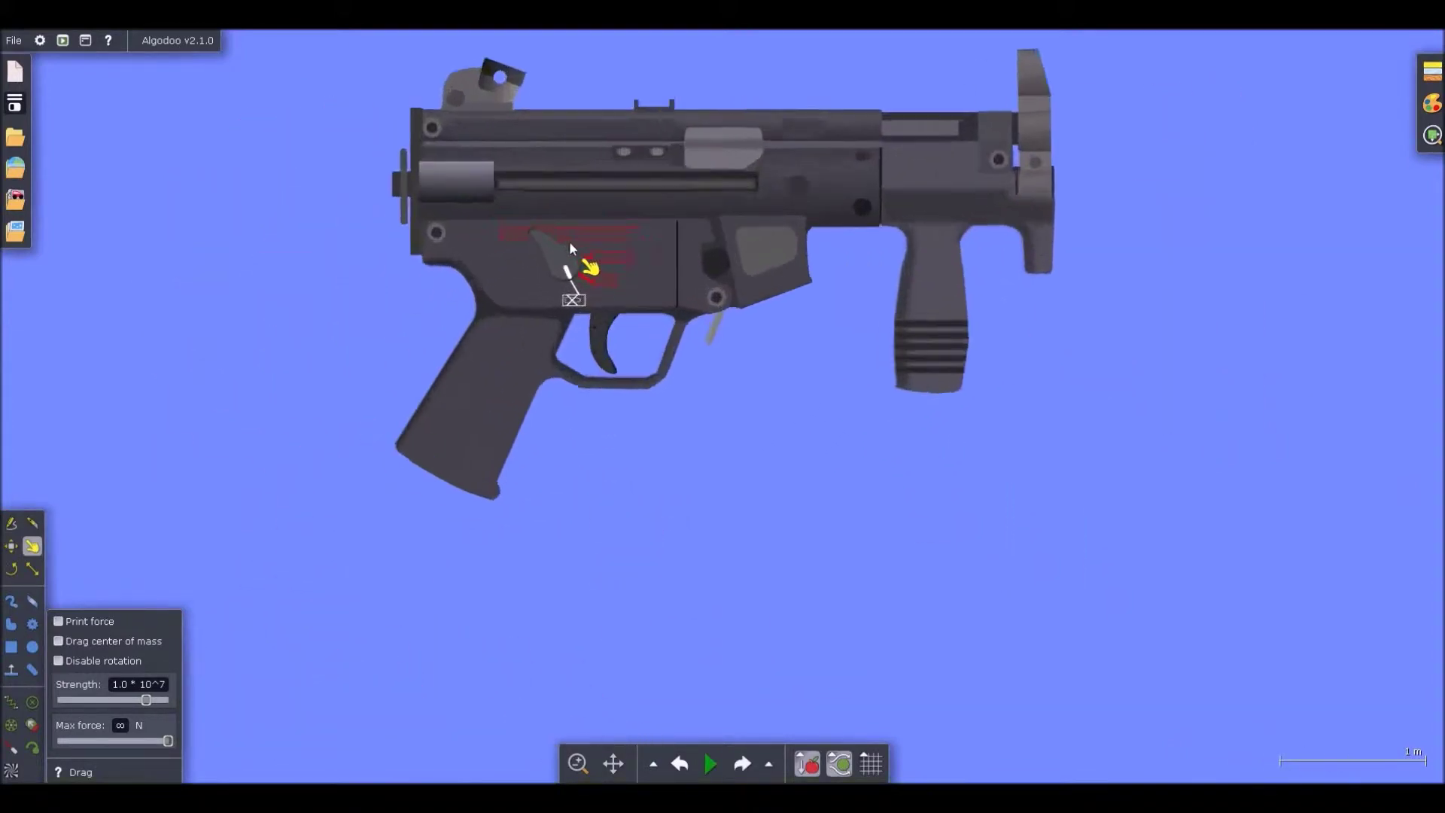
- Examine the fire selector and its markings, pull on the gun in a simulation, and undo the run
{"action": "scroll", "coordinate": [580, 273], "scroll_direction": "down", "scroll_amount": 8}
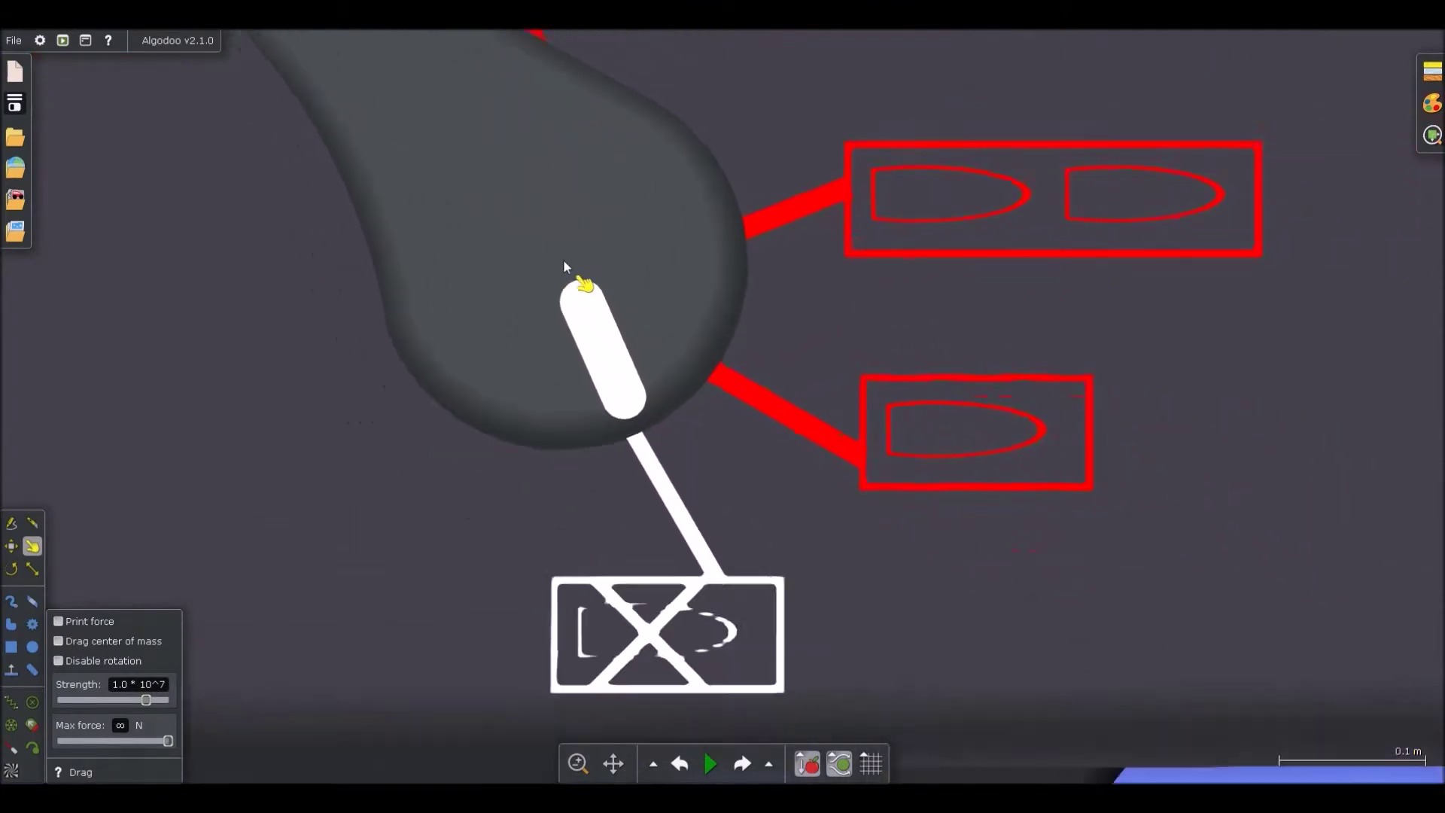
{"action": "scroll", "coordinate": [605, 291], "scroll_direction": "up", "scroll_amount": 3}
{"action": "scroll", "coordinate": [647, 339], "scroll_direction": "down", "scroll_amount": 10}
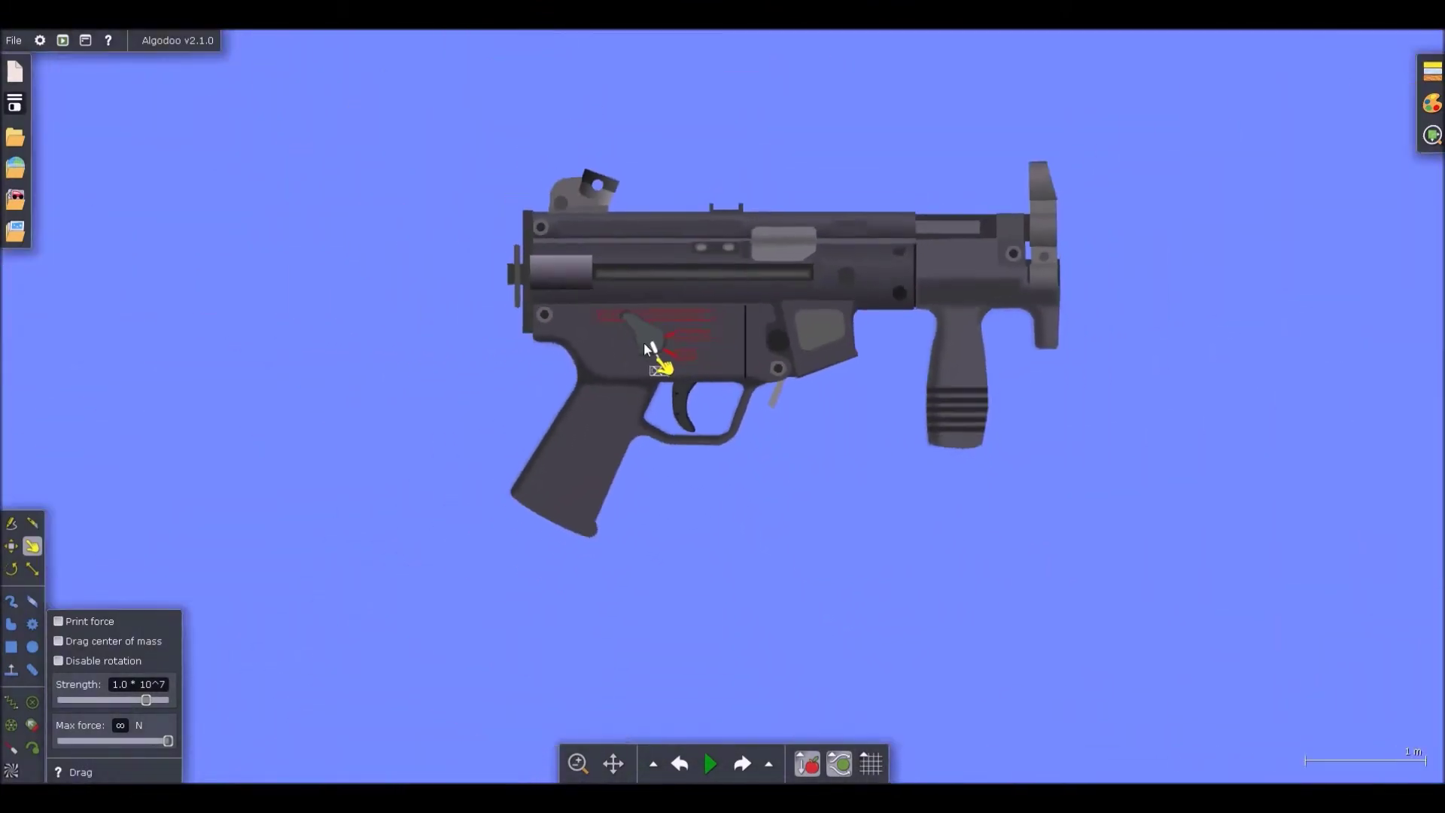
{"action": "scroll", "coordinate": [644, 342], "scroll_direction": "up", "scroll_amount": 2}
{"action": "scroll", "coordinate": [623, 345], "scroll_direction": "down", "scroll_amount": 2}
{"action": "key", "text": "space"}
{"action": "left_click_drag", "start_coordinate": [724, 326], "coordinate": [720, 332]}
{"action": "key", "text": "ctrl+z"}
{"action": "key", "text": "space"}
- Anchor the gun with a fixate at the pistol grip's lower corner, simulate it, and undo the run
{"action": "scroll", "coordinate": [602, 587], "scroll_direction": "up", "scroll_amount": 5}
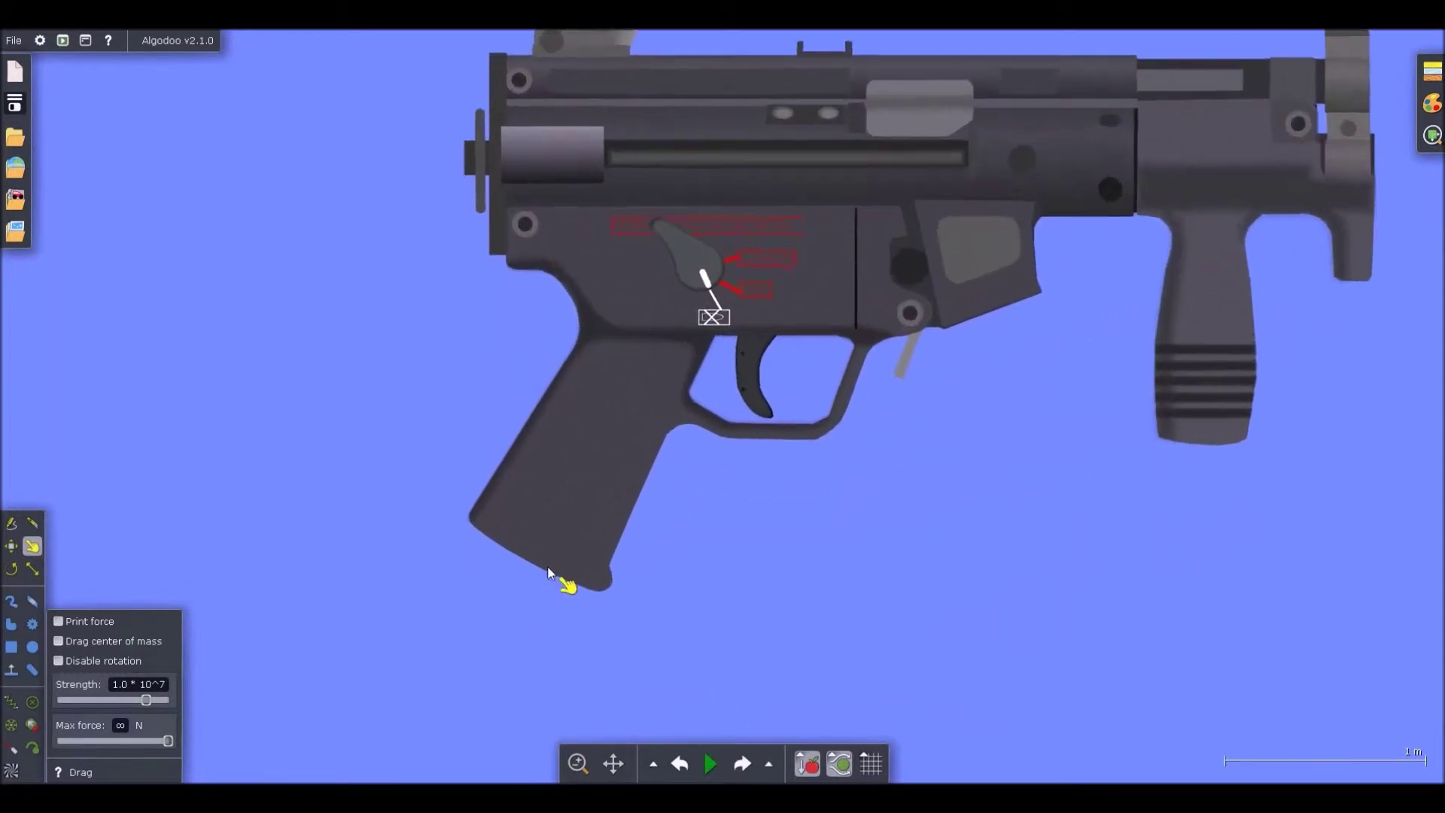
{"action": "key", "text": "f"}
{"action": "scroll", "coordinate": [606, 571], "scroll_direction": "down", "scroll_amount": 6}
{"action": "key", "text": "d"}
{"action": "key", "text": "space"}
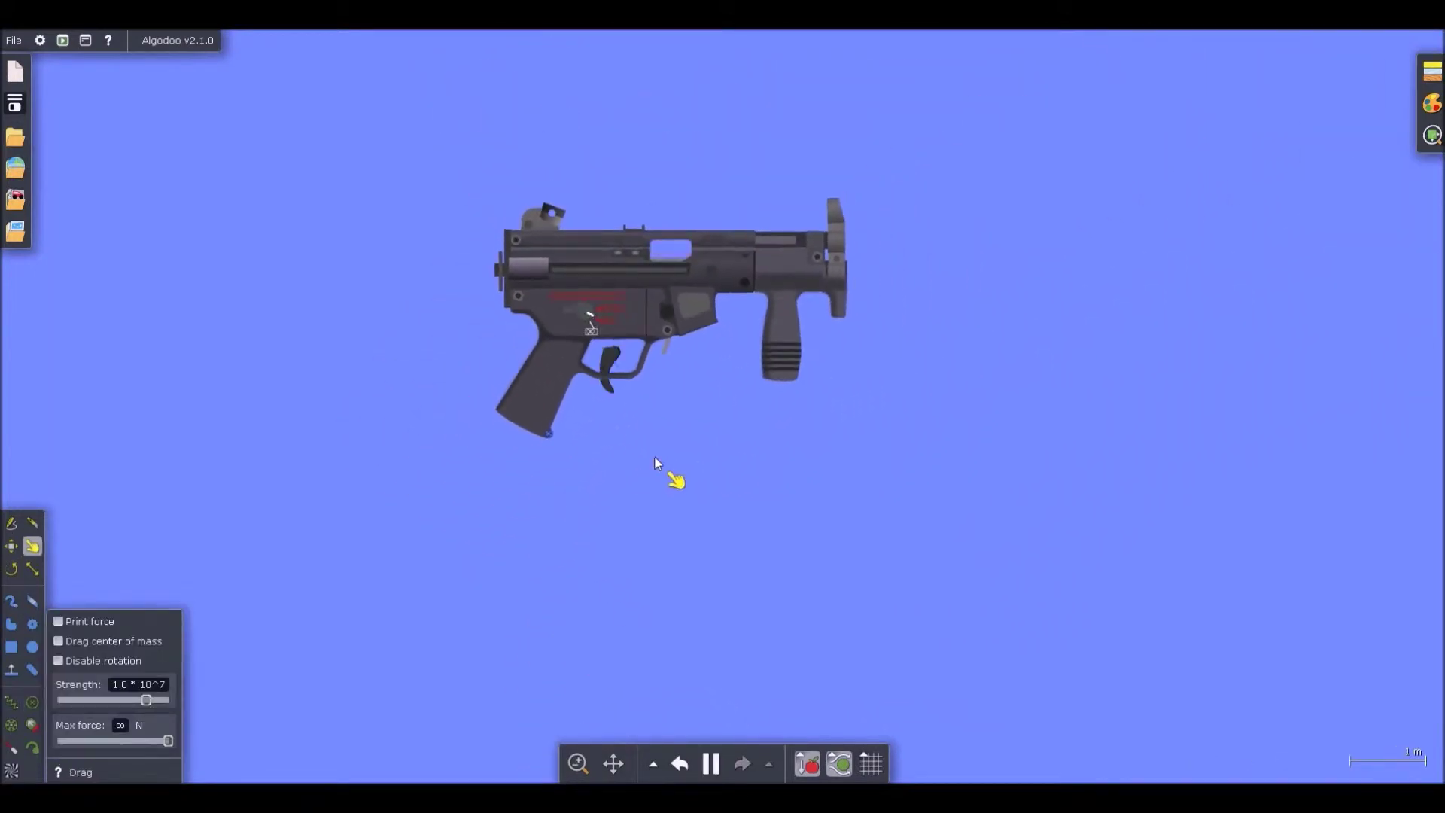
{"action": "key", "text": "ctrl+z"}
{"action": "scroll", "coordinate": [593, 296], "scroll_direction": "up", "scroll_amount": 1}
- Add an axle to the trigger's hidden upper end, on the receiver just above the trigger opening
{"action": "key", "text": "b"}
{"action": "scroll", "coordinate": [602, 316], "scroll_direction": "up", "scroll_amount": 8}
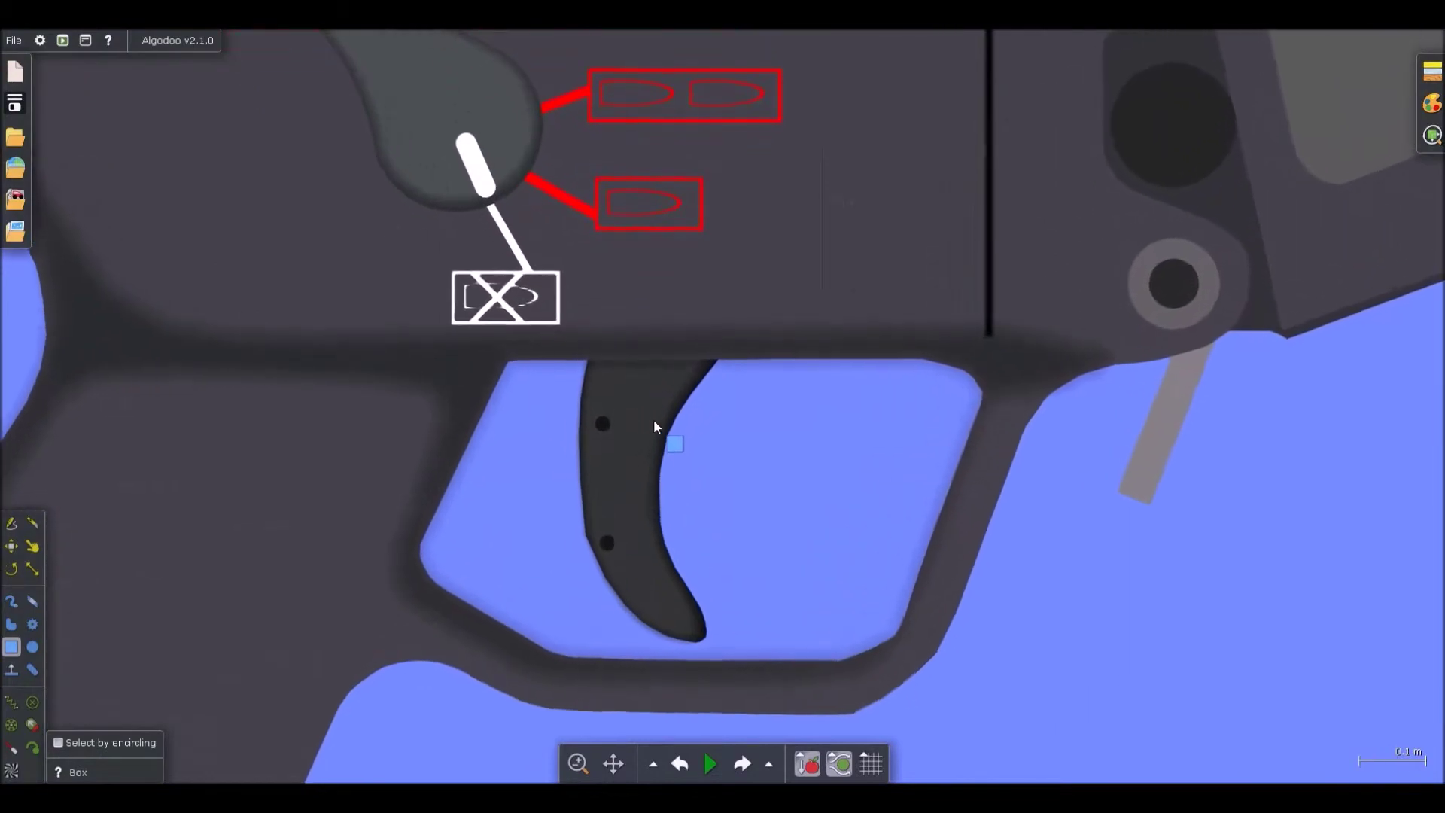
{"action": "key", "text": "g"}
{"action": "scroll", "coordinate": [660, 315], "scroll_direction": "up", "scroll_amount": 3}
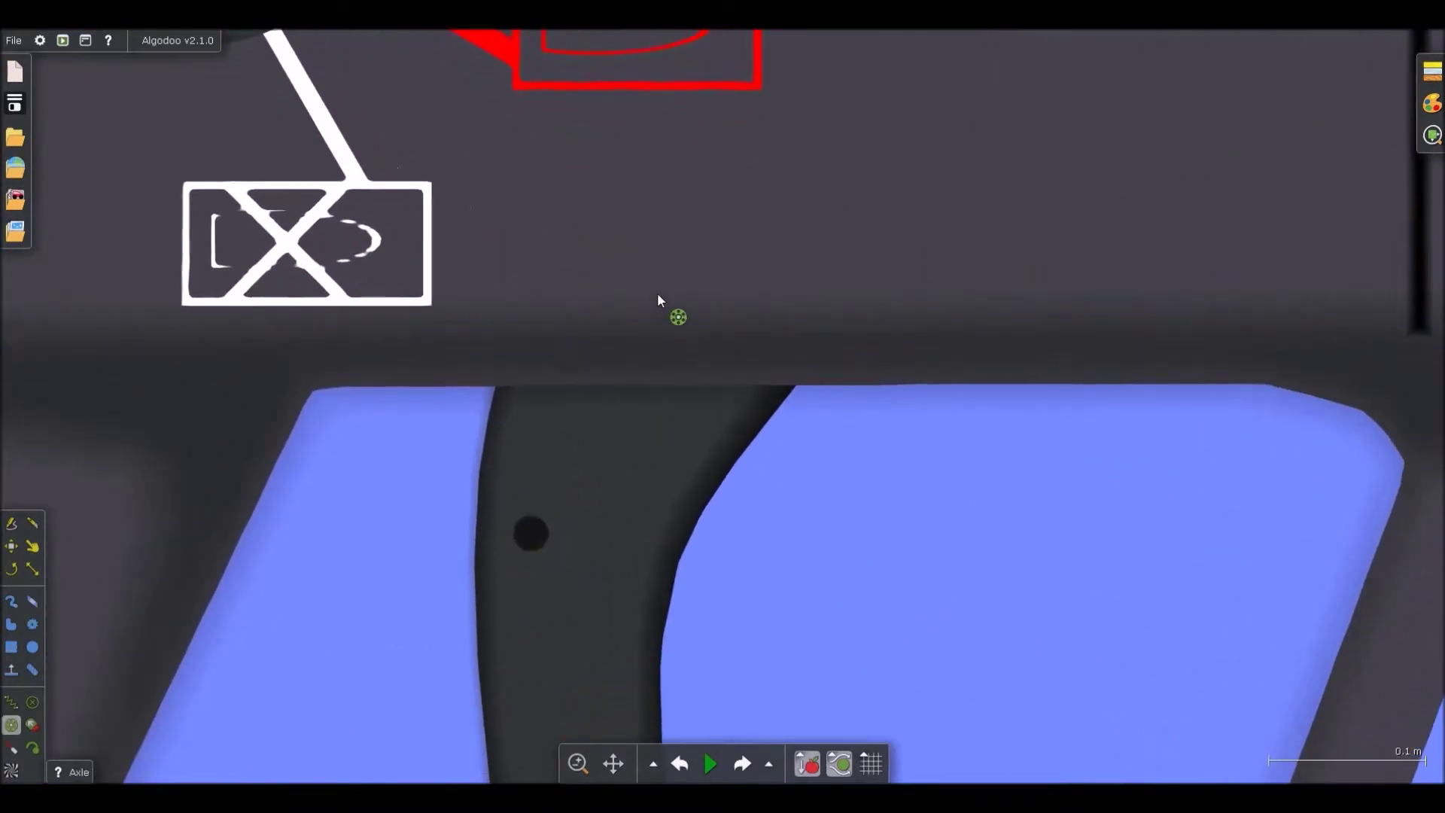
{"action": "left_click", "coordinate": [659, 264]}
{"action": "key", "text": "b"}
- Simulate the anchored gun to test the trigger's pivoting, and stop the run
{"action": "scroll", "coordinate": [661, 265], "scroll_direction": "down", "scroll_amount": 8}
{"action": "key", "text": "d"}
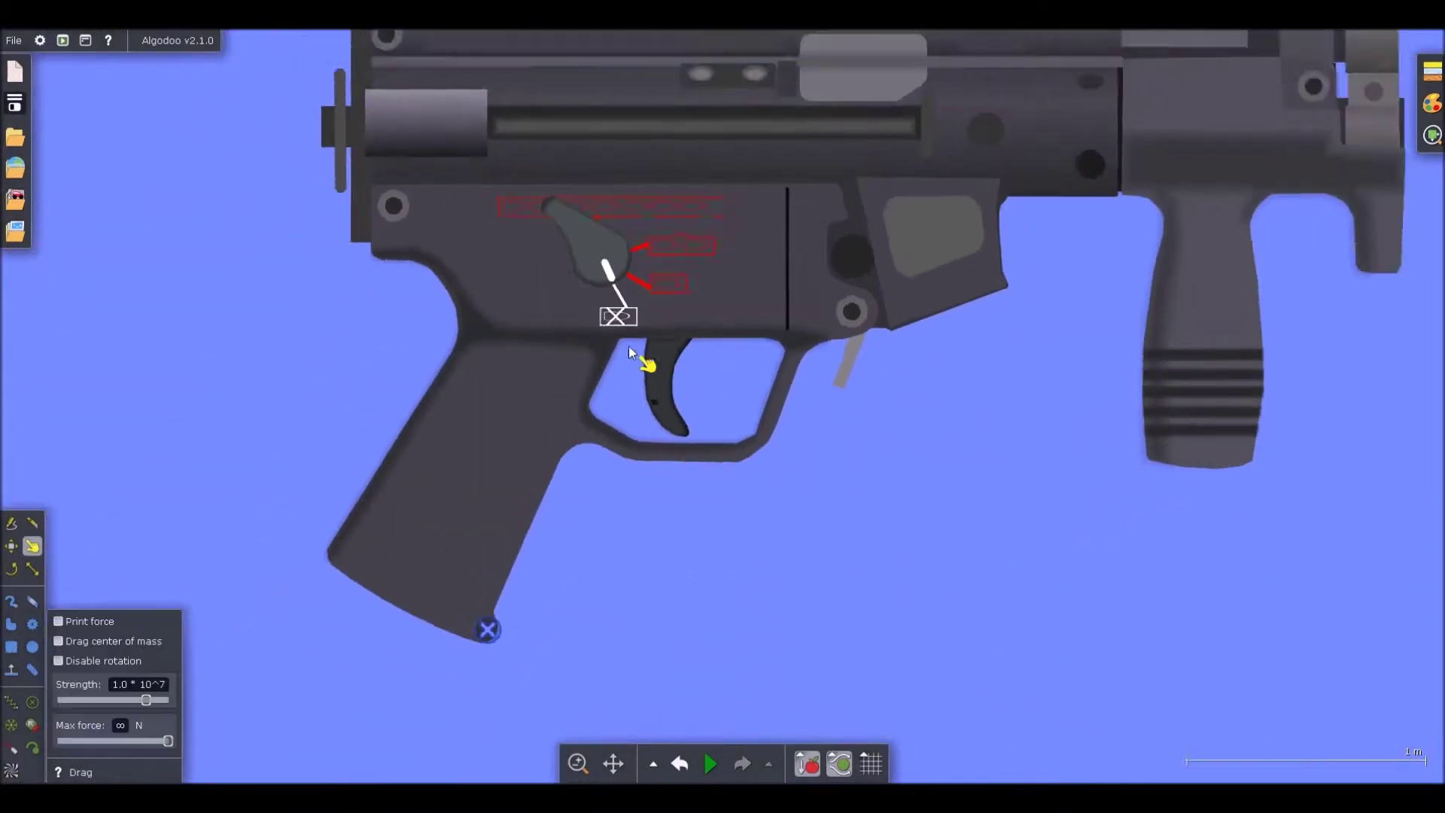
{"action": "key", "text": "space"}
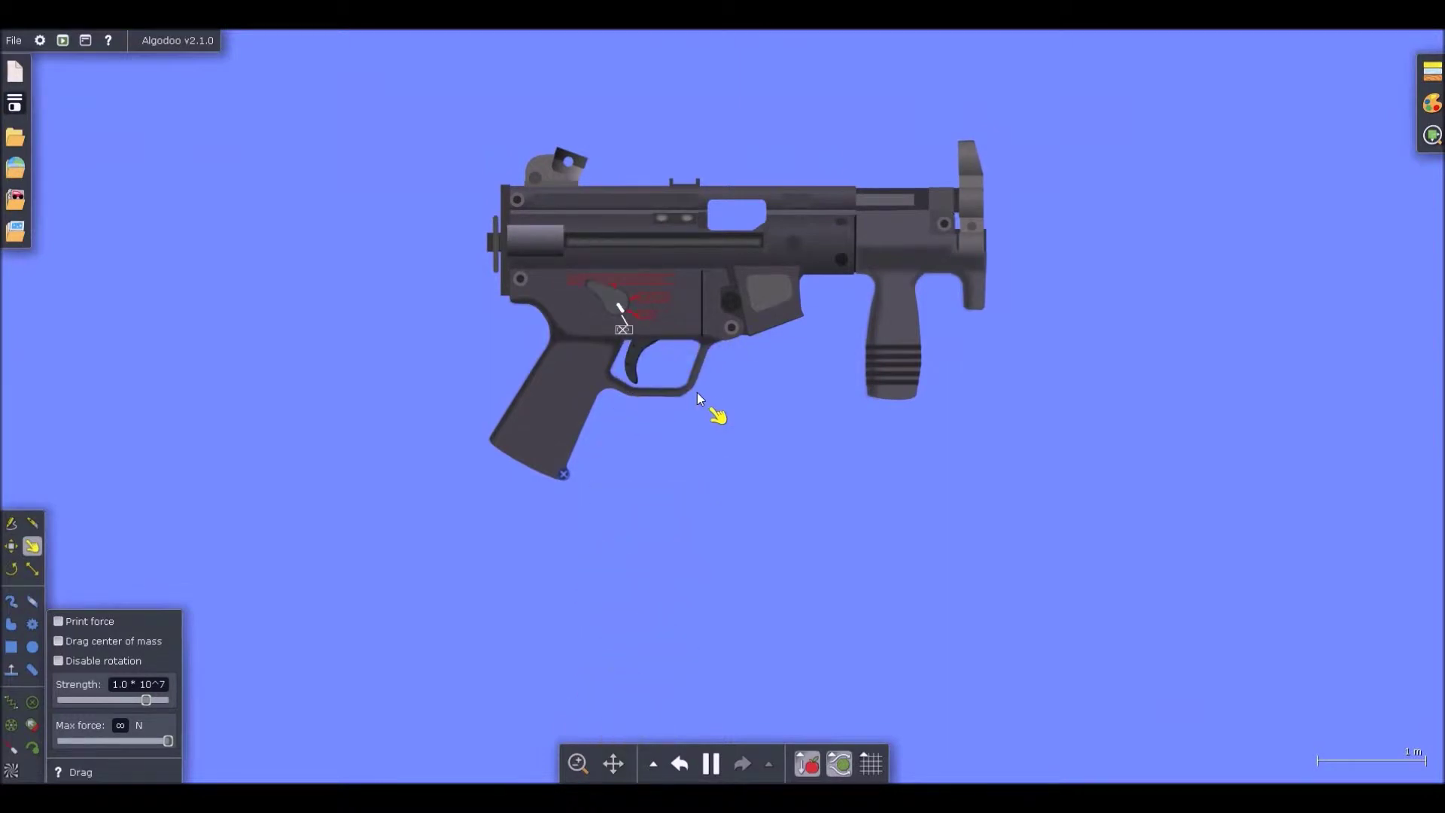
{"action": "key", "text": "space"}
- Assign the two boxes of the ejection port cover to collision layer A
{"action": "key", "text": "b"}
{"action": "scroll", "coordinate": [739, 350], "scroll_direction": "up", "scroll_amount": 8}
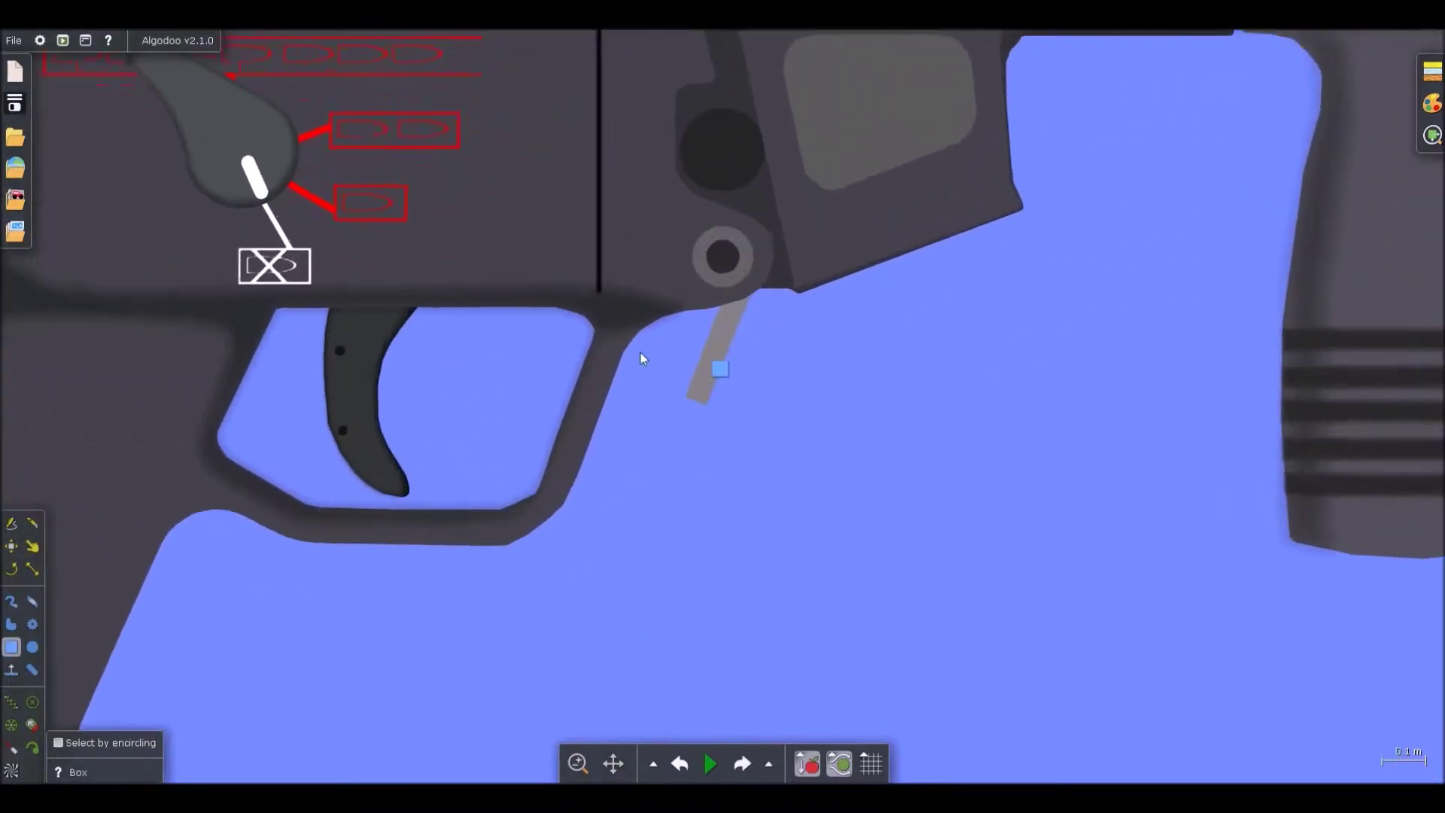
{"action": "scroll", "coordinate": [642, 359], "scroll_direction": "down", "scroll_amount": 6}
{"action": "scroll", "coordinate": [653, 218], "scroll_direction": "up", "scroll_amount": 8}
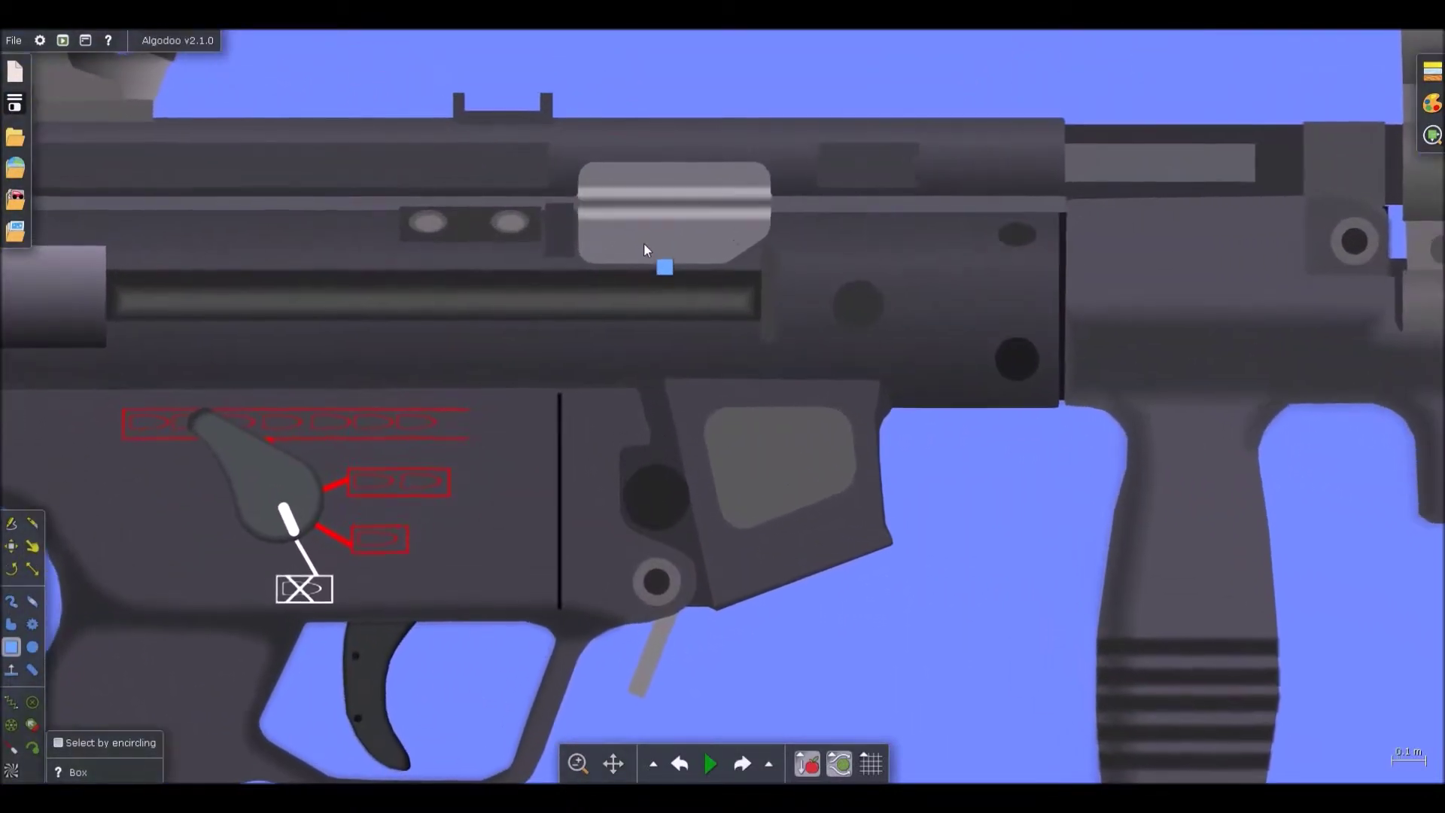
{"action": "right_click", "coordinate": [643, 242]}
{"action": "mouse_move", "coordinate": [727, 506]}
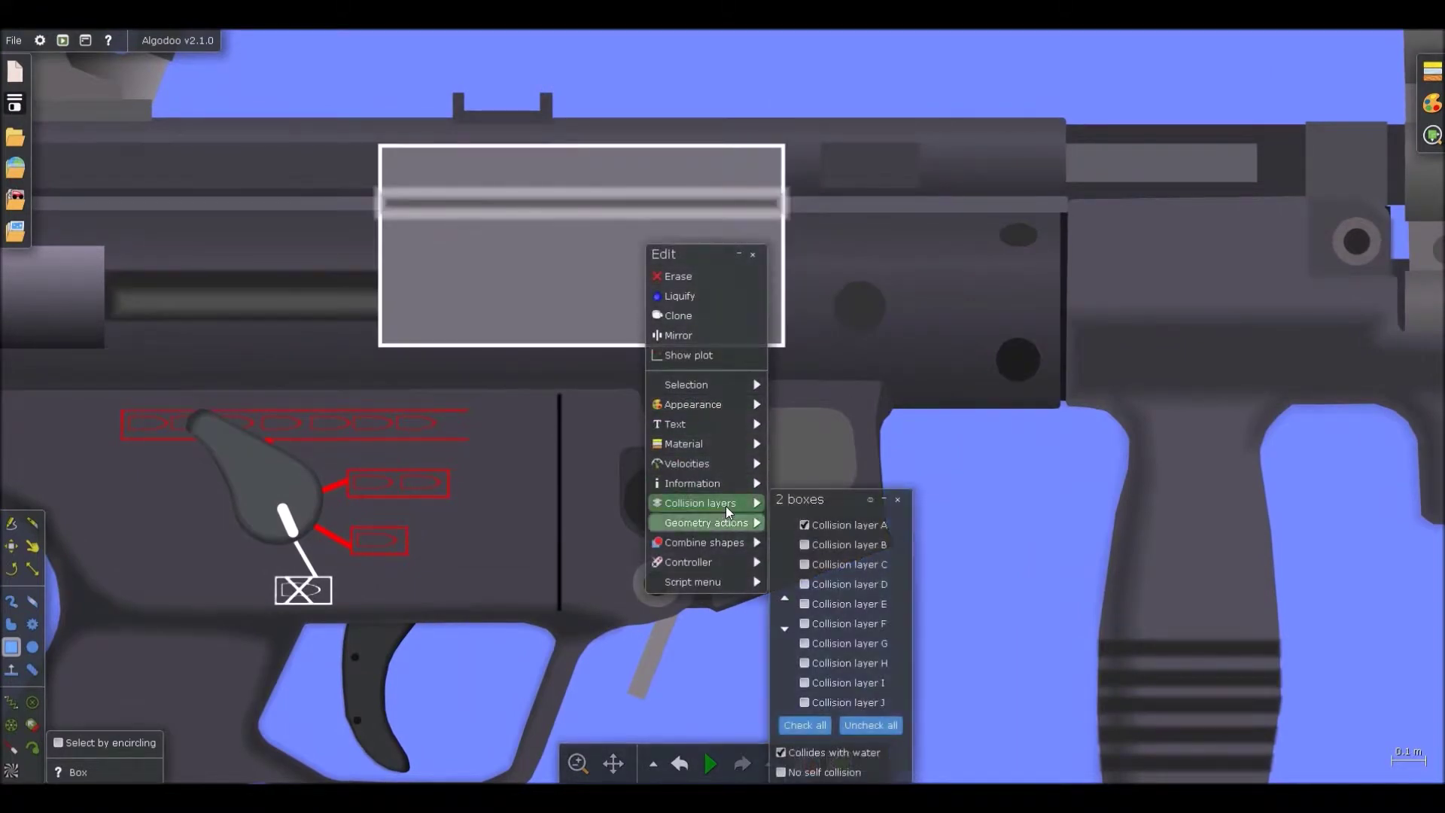
{"action": "left_click", "coordinate": [868, 527]}
- Place the ejection port cover's boxes back behind the receiver so only the port opening shows them
{"action": "scroll", "coordinate": [543, 273], "scroll_direction": "down", "scroll_amount": 8}
{"action": "left_click", "coordinate": [543, 271]}
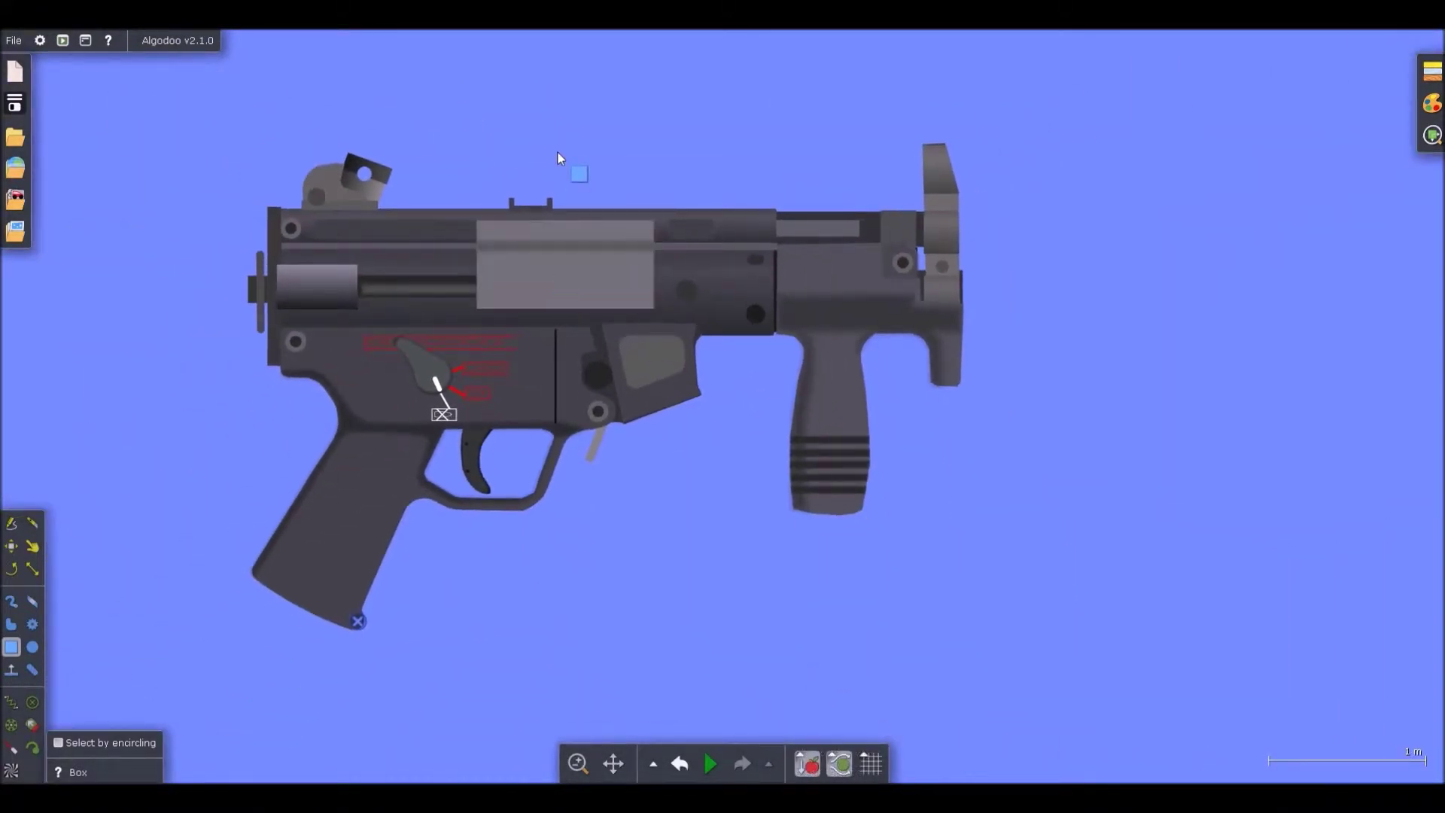
{"action": "scroll", "coordinate": [603, 257], "scroll_direction": "down", "scroll_amount": 1}
{"action": "scroll", "coordinate": [710, 167], "scroll_direction": "down", "scroll_amount": 4}
{"action": "scroll", "coordinate": [674, 277], "scroll_direction": "up", "scroll_amount": 2}
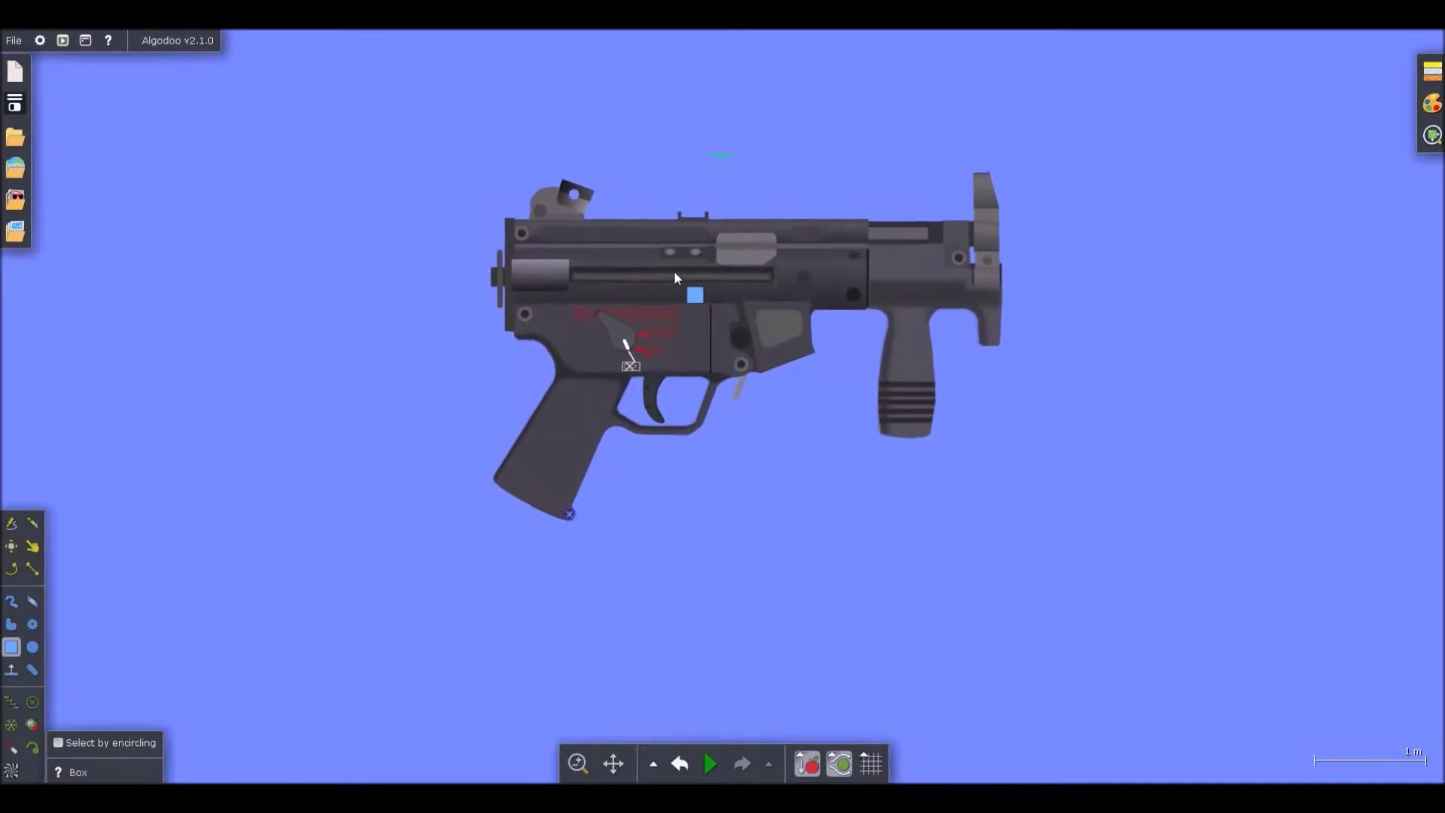
- Remove the anchoring fixate from the pistol grip's lower corner
{"action": "scroll", "coordinate": [697, 197], "scroll_direction": "up", "scroll_amount": 2}
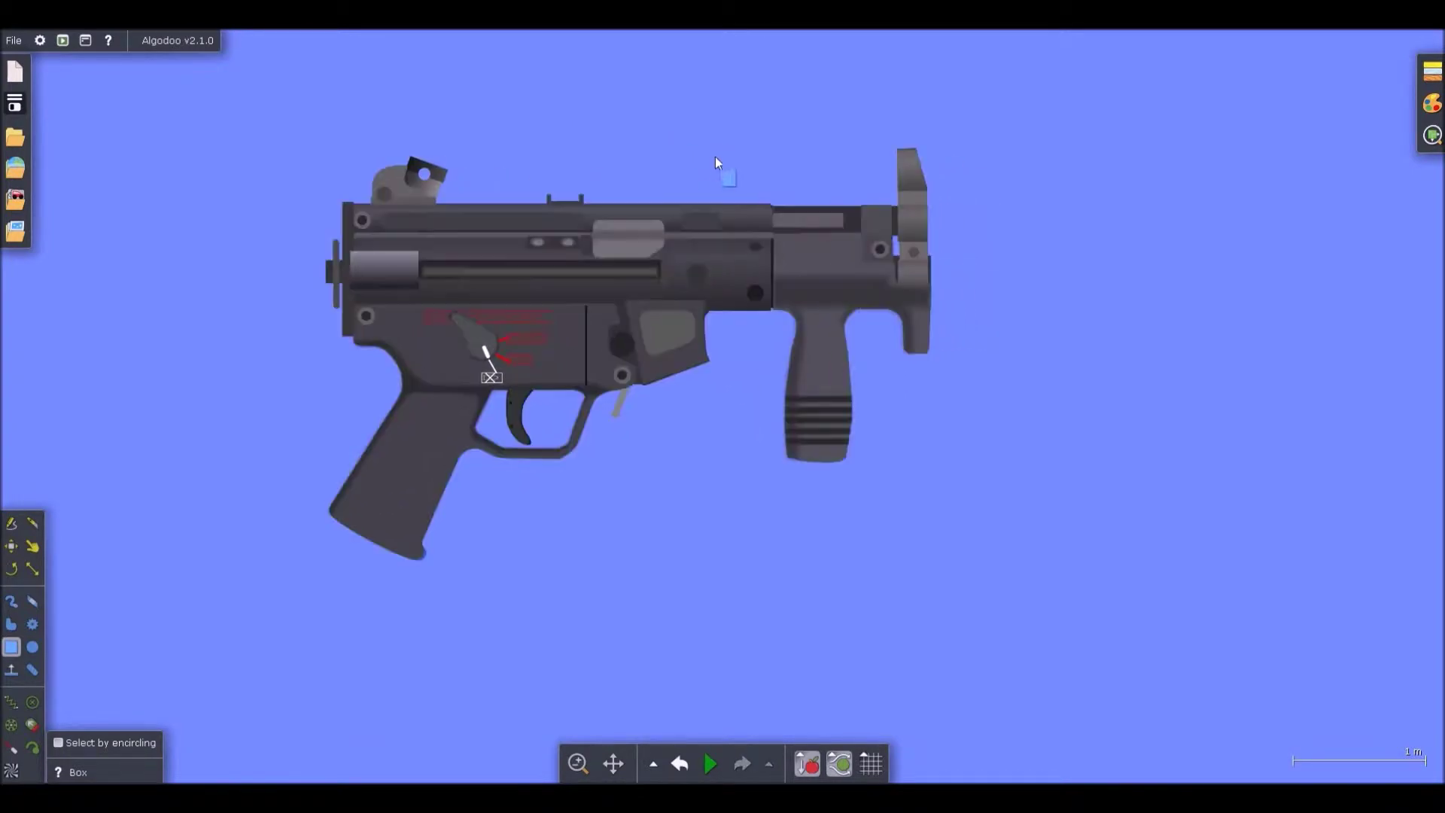
{"action": "scroll", "coordinate": [726, 192], "scroll_direction": "down", "scroll_amount": 2}
{"action": "scroll", "coordinate": [742, 363], "scroll_direction": "up", "scroll_amount": 3}
{"action": "scroll", "coordinate": [782, 413], "scroll_direction": "down", "scroll_amount": 2}
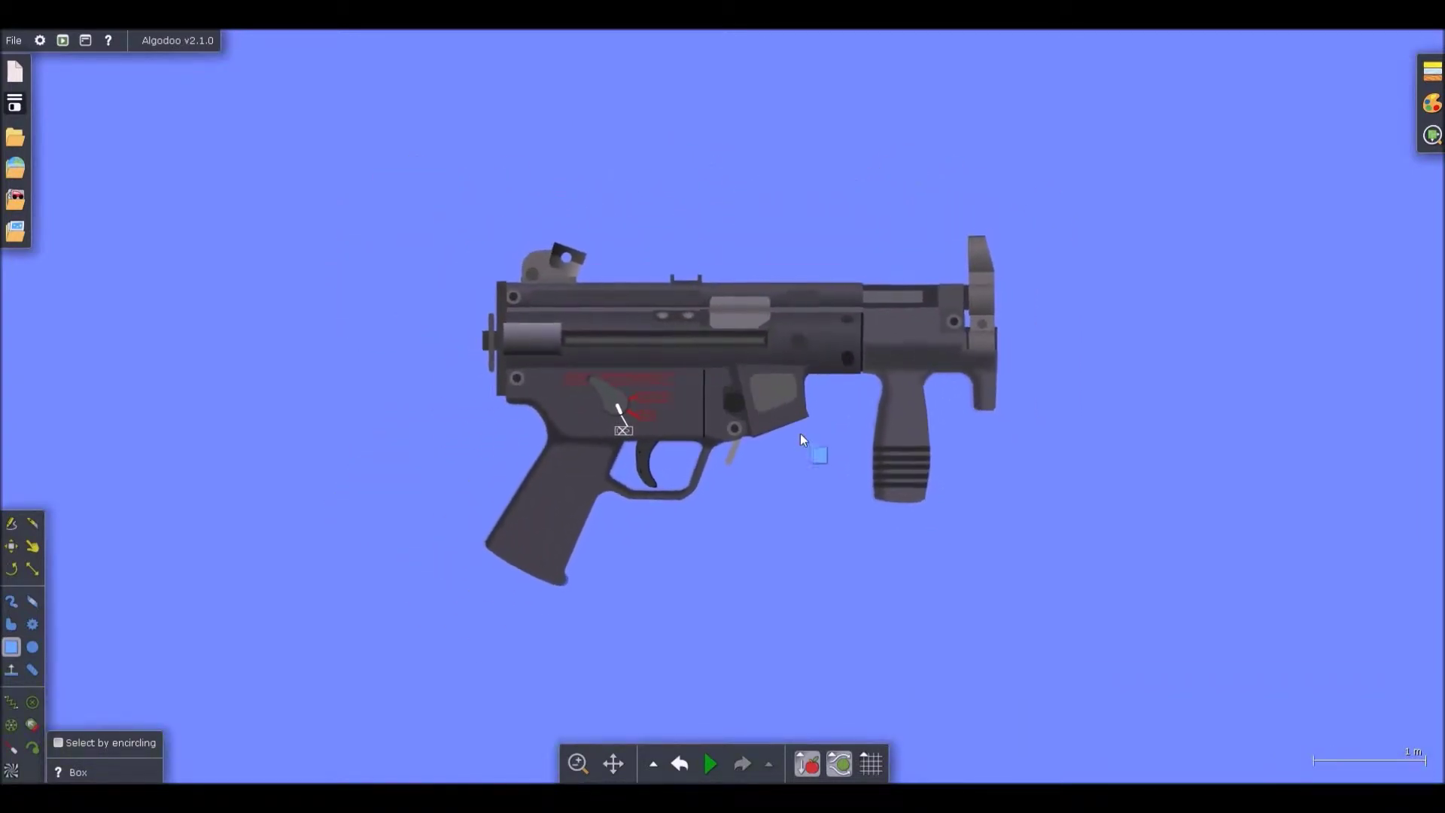
{"action": "scroll", "coordinate": [801, 435], "scroll_direction": "up", "scroll_amount": 1}
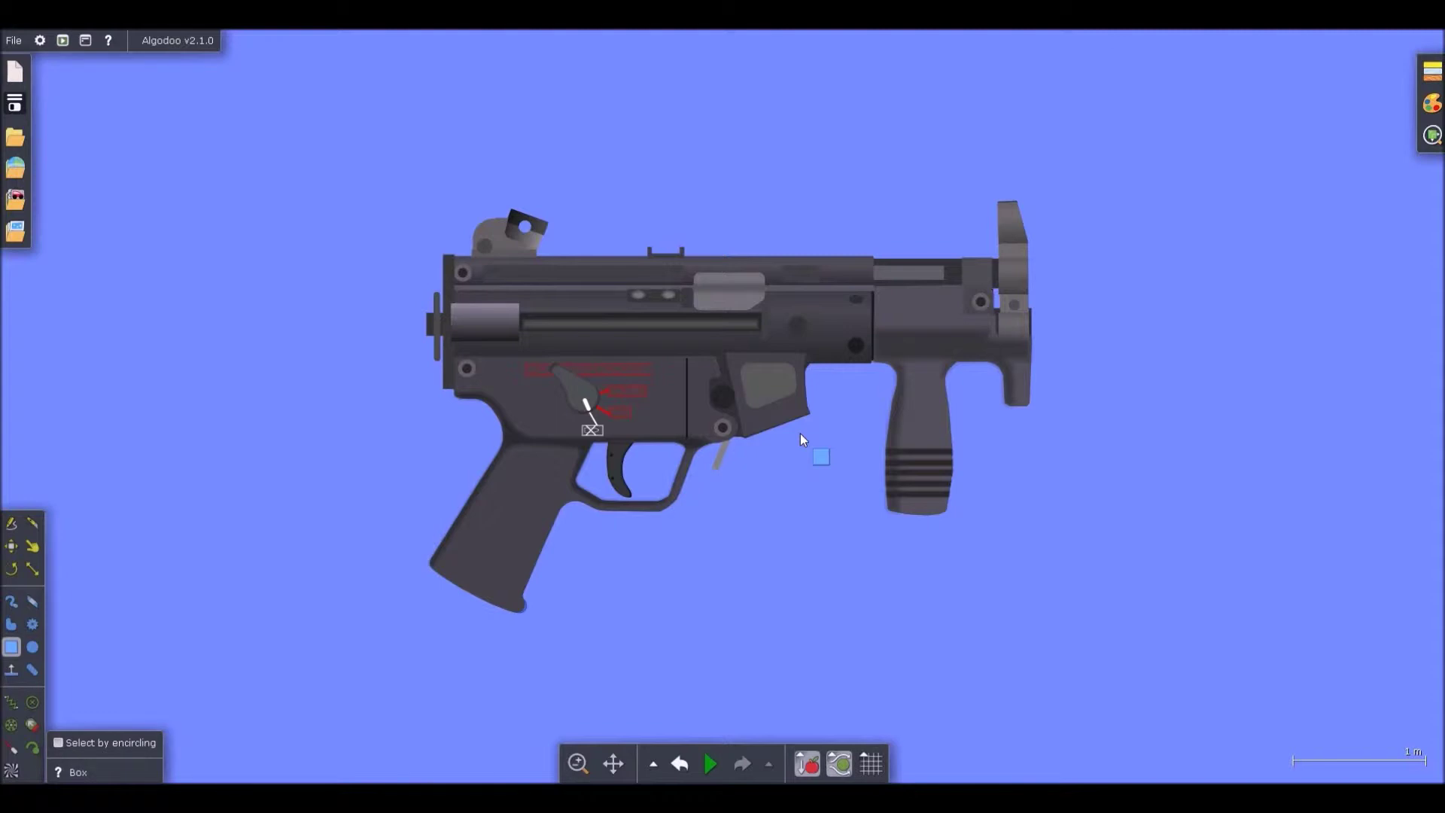
- Save the gun scene
{"action": "key", "text": "ctrl+s"}
{"action": "key", "text": "Return"}
{"action": "left_click", "coordinate": [801, 439]}
{"action": "scroll", "coordinate": [779, 389], "scroll_direction": "up", "scroll_amount": 3}
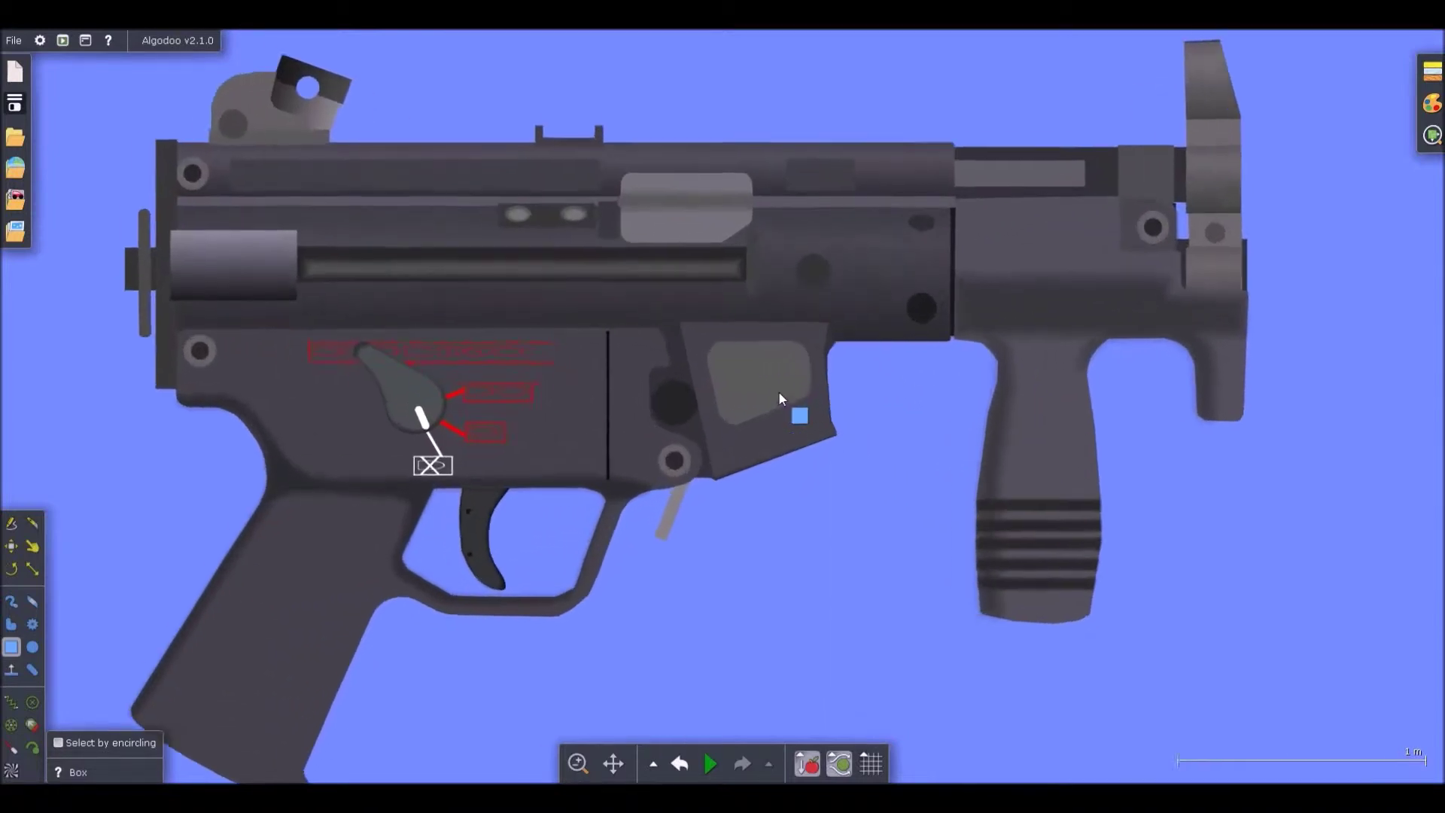
{"action": "scroll", "coordinate": [818, 424], "scroll_direction": "down", "scroll_amount": 2}
{"action": "scroll", "coordinate": [850, 428], "scroll_direction": "down", "scroll_amount": 1}
{"action": "scroll", "coordinate": [715, 372], "scroll_direction": "up", "scroll_amount": 3}
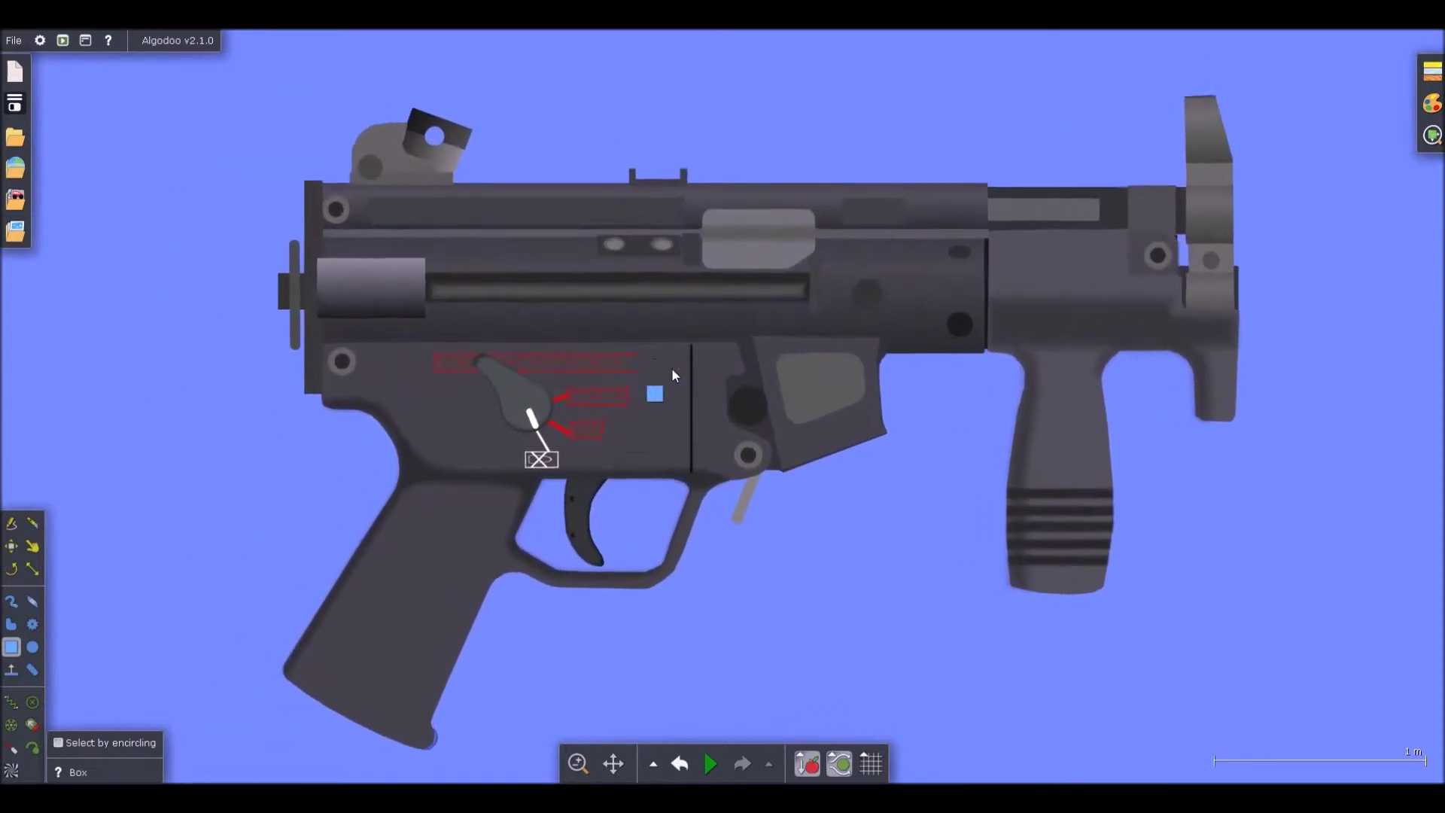
- Run the simulation of the gun twice to test its loose parts, undoing each run
{"action": "scroll", "coordinate": [685, 369], "scroll_direction": "down", "scroll_amount": 1}
{"action": "scroll", "coordinate": [752, 378], "scroll_direction": "down", "scroll_amount": 1}
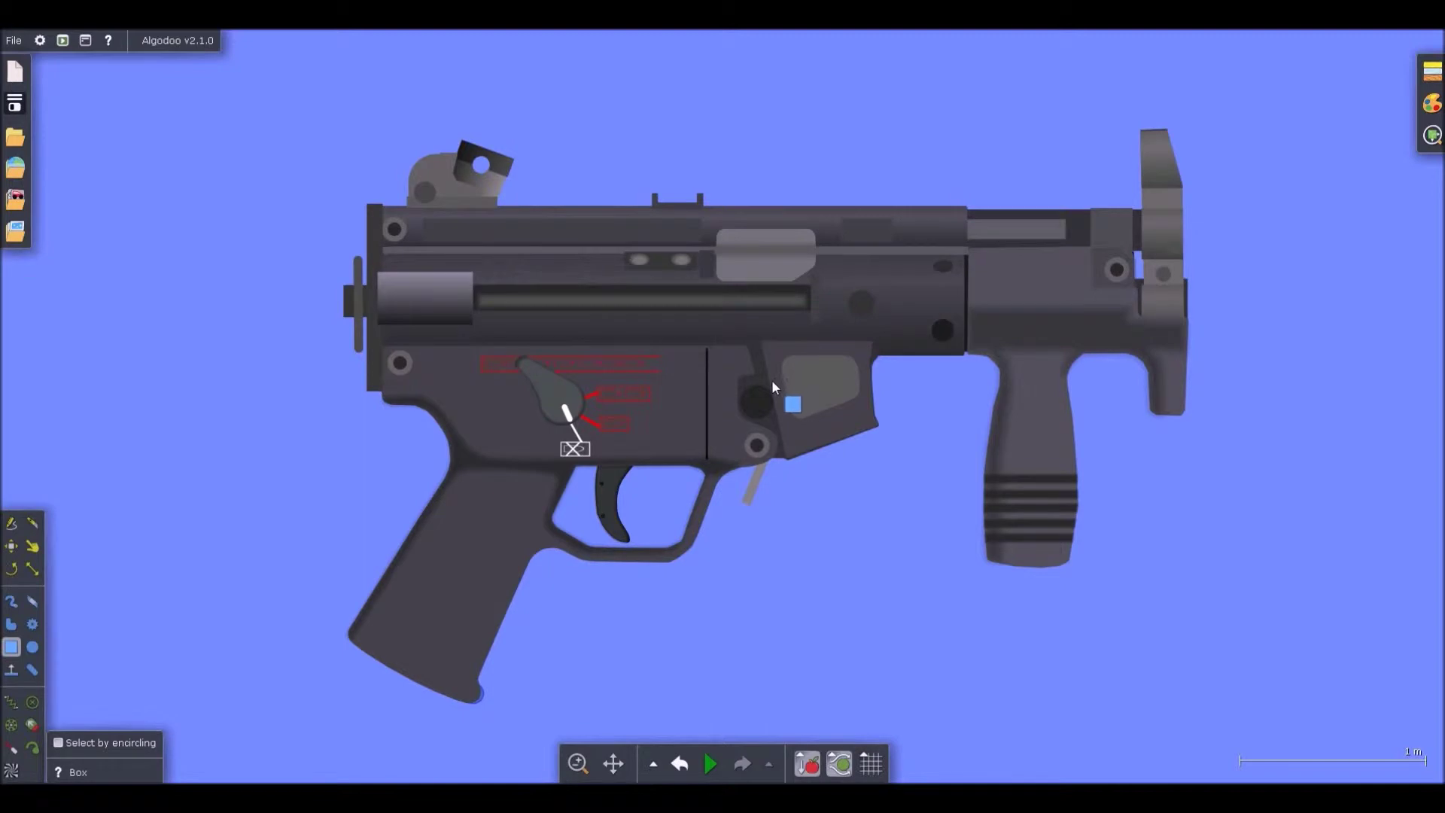
{"action": "key", "text": "space"}
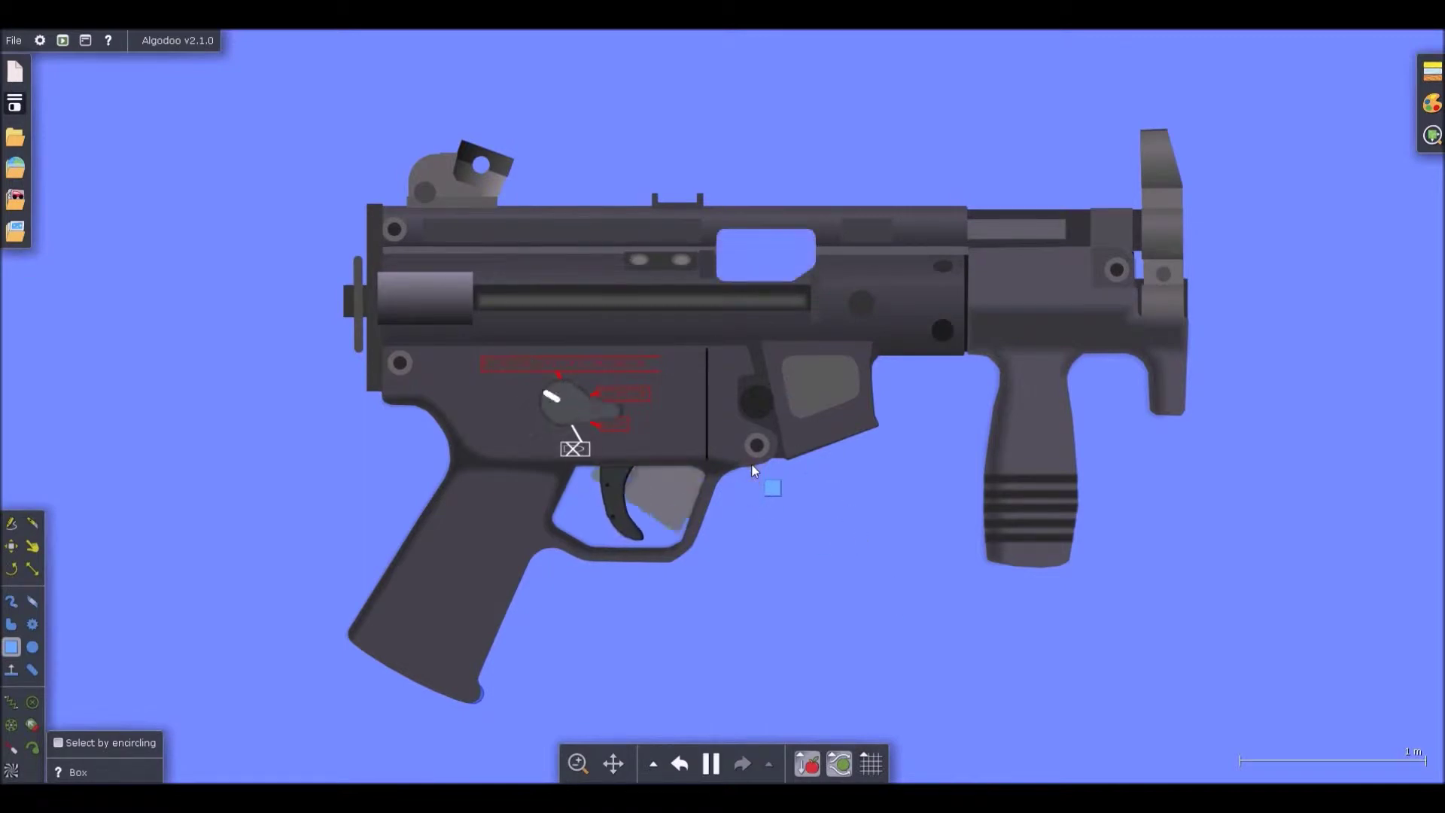
{"action": "key", "text": "ctrl+z"}
{"action": "key", "text": "space"}
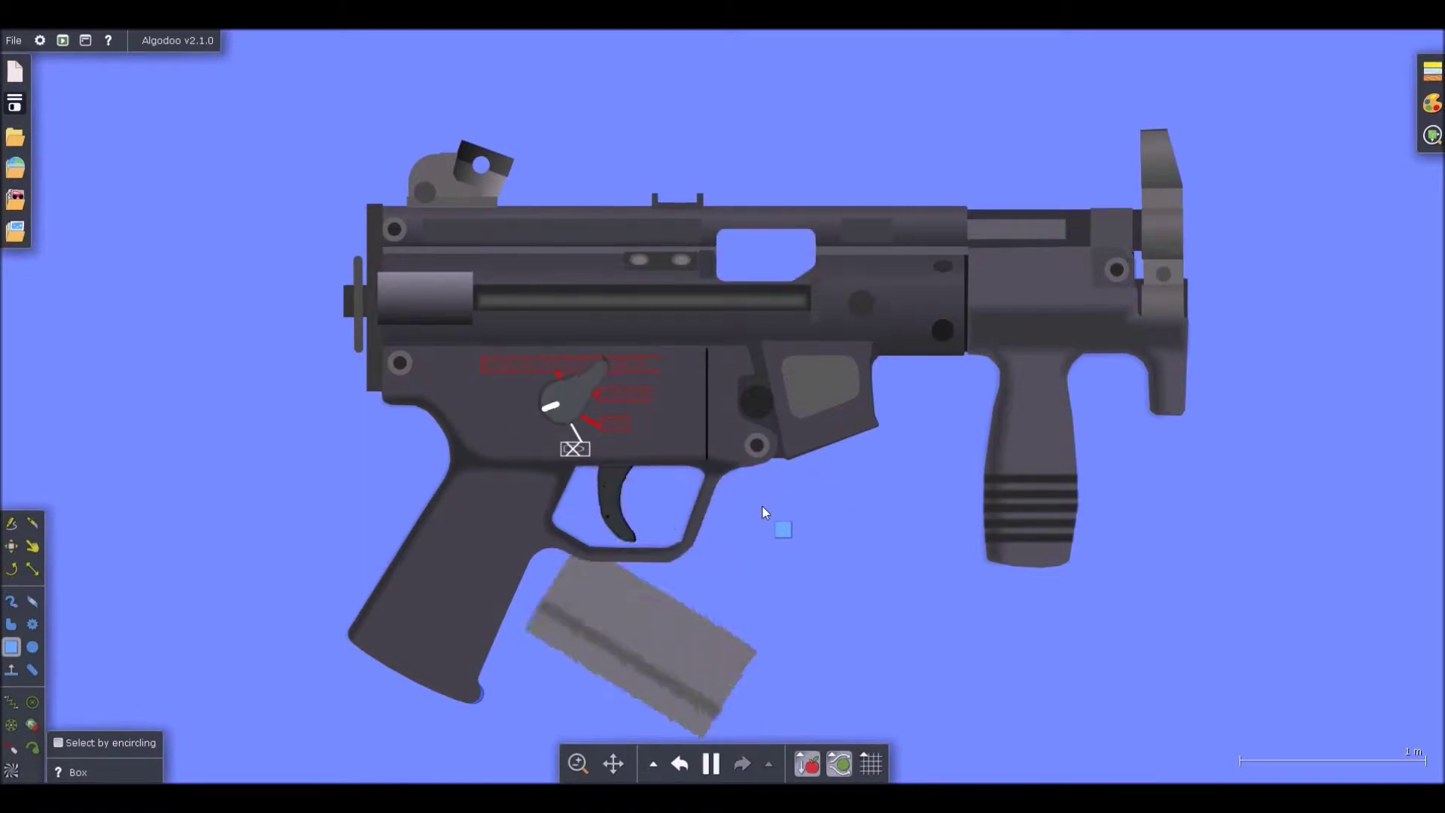
{"action": "key", "text": "ctrl+z"}
- Examine the BURST, AUTO and SEMI trigger mechanism models side by side
{"action": "scroll", "coordinate": [758, 497], "scroll_direction": "up", "scroll_amount": 2}
{"action": "scroll", "coordinate": [758, 486], "scroll_direction": "down", "scroll_amount": 3}
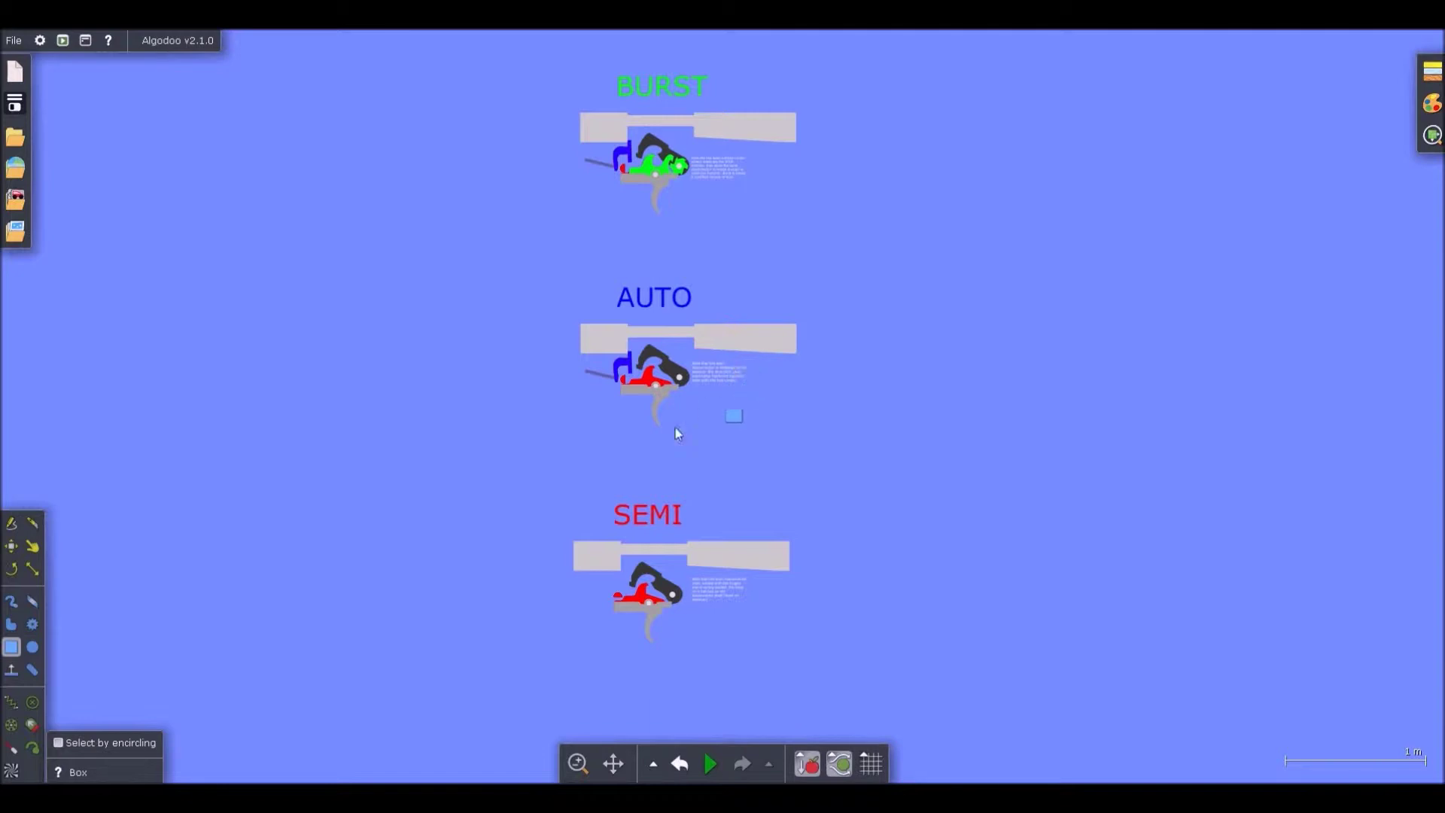
{"action": "scroll", "coordinate": [612, 668], "scroll_direction": "up", "scroll_amount": 3}
{"action": "scroll", "coordinate": [670, 617], "scroll_direction": "down", "scroll_amount": 3}
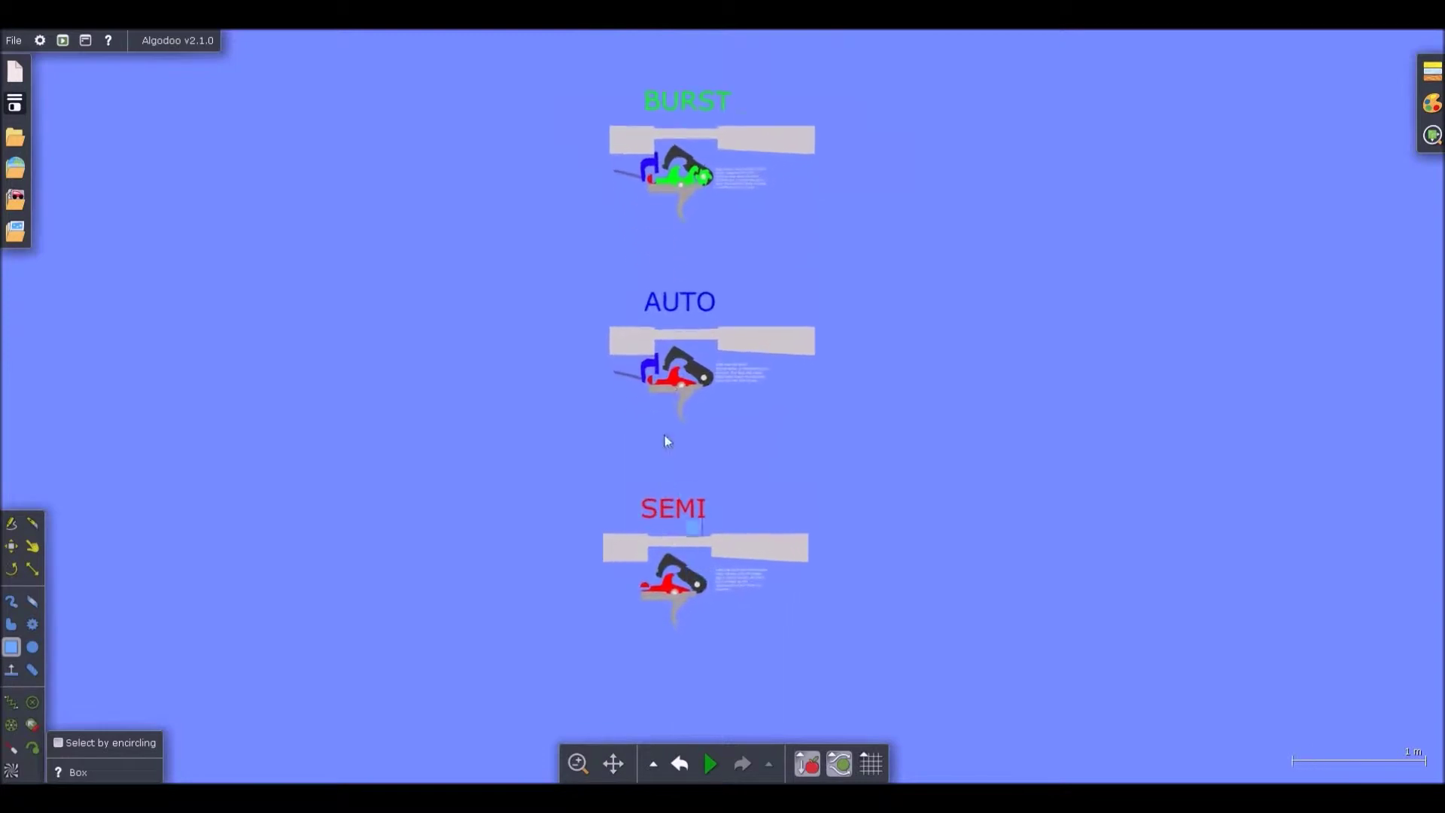
{"action": "scroll", "coordinate": [643, 64], "scroll_direction": "up", "scroll_amount": 3}
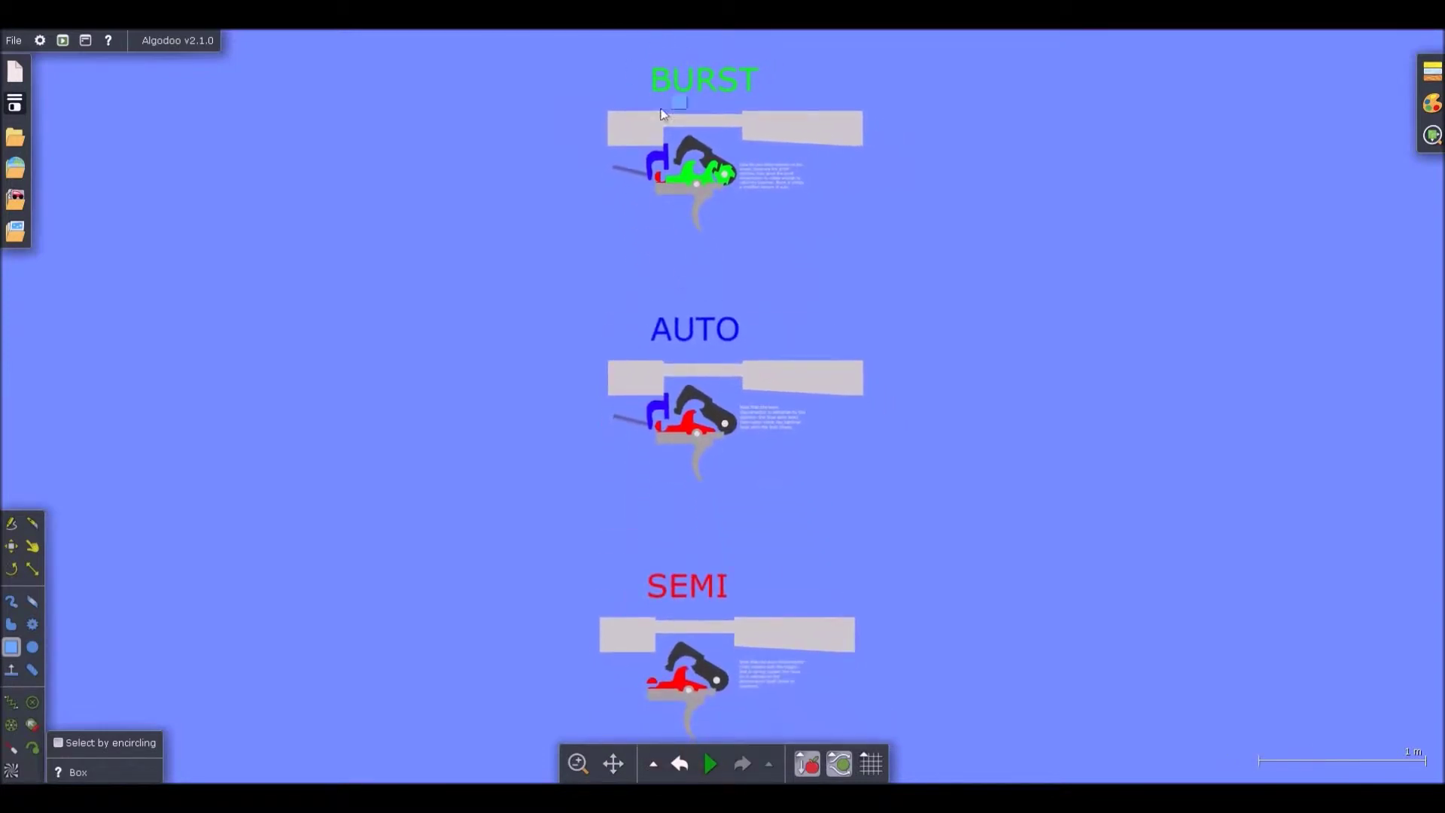
{"action": "scroll", "coordinate": [657, 110], "scroll_direction": "down", "scroll_amount": 2}
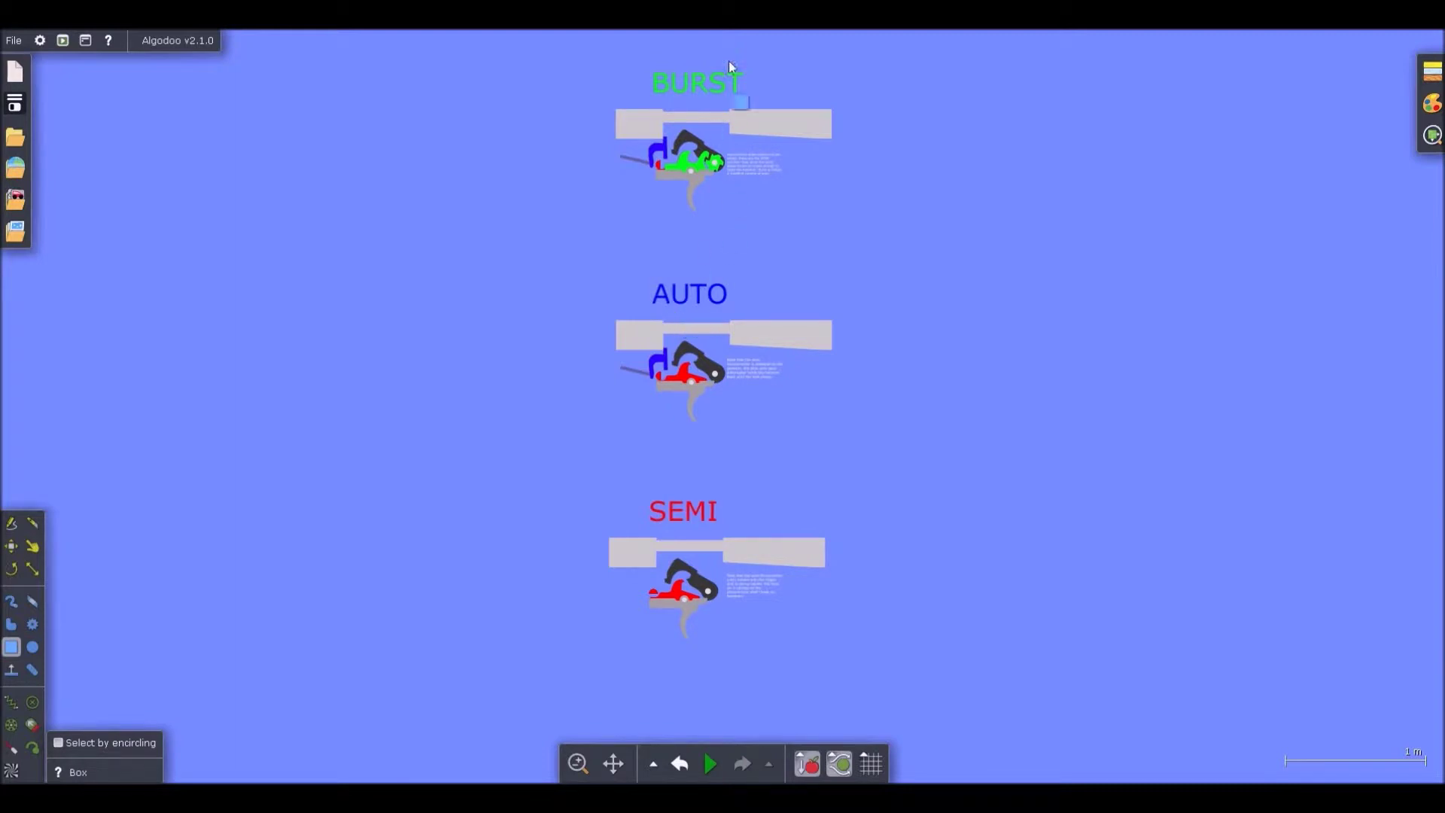
{"action": "scroll", "coordinate": [729, 79], "scroll_direction": "up", "scroll_amount": 3}
{"action": "scroll", "coordinate": [841, 241], "scroll_direction": "down", "scroll_amount": 3}
{"action": "scroll", "coordinate": [656, 210], "scroll_direction": "down", "scroll_amount": 2}
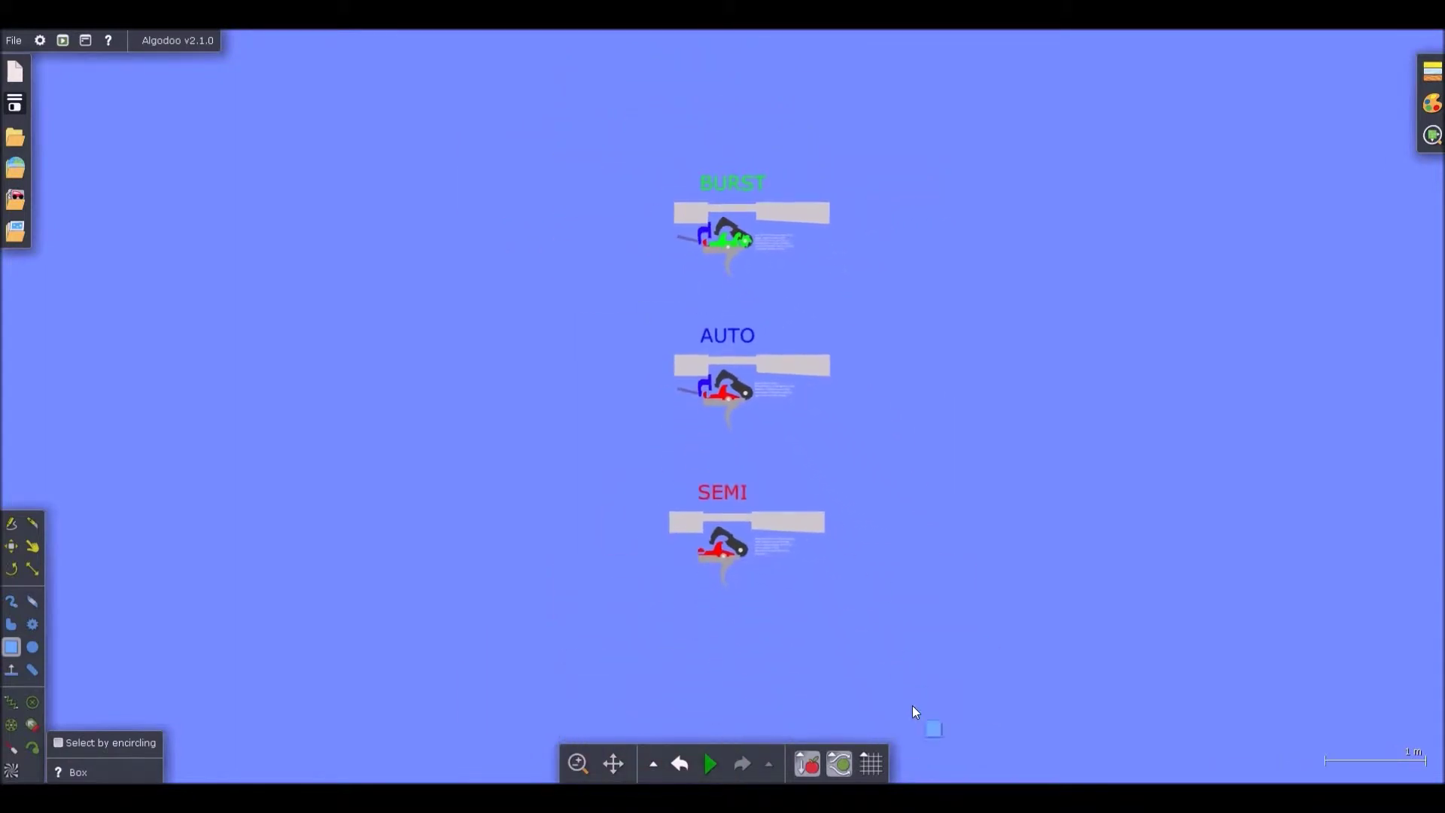
- Start the simulation with the Drag tool active for handling the SEMI trigger mechanism
{"action": "scroll", "coordinate": [858, 664], "scroll_direction": "up", "scroll_amount": 4}
{"action": "key", "text": "space"}
{"action": "key", "text": "d"}
{"action": "scroll", "coordinate": [545, 452], "scroll_direction": "up", "scroll_amount": 2}
{"action": "scroll", "coordinate": [545, 450], "scroll_direction": "up", "scroll_amount": 2}
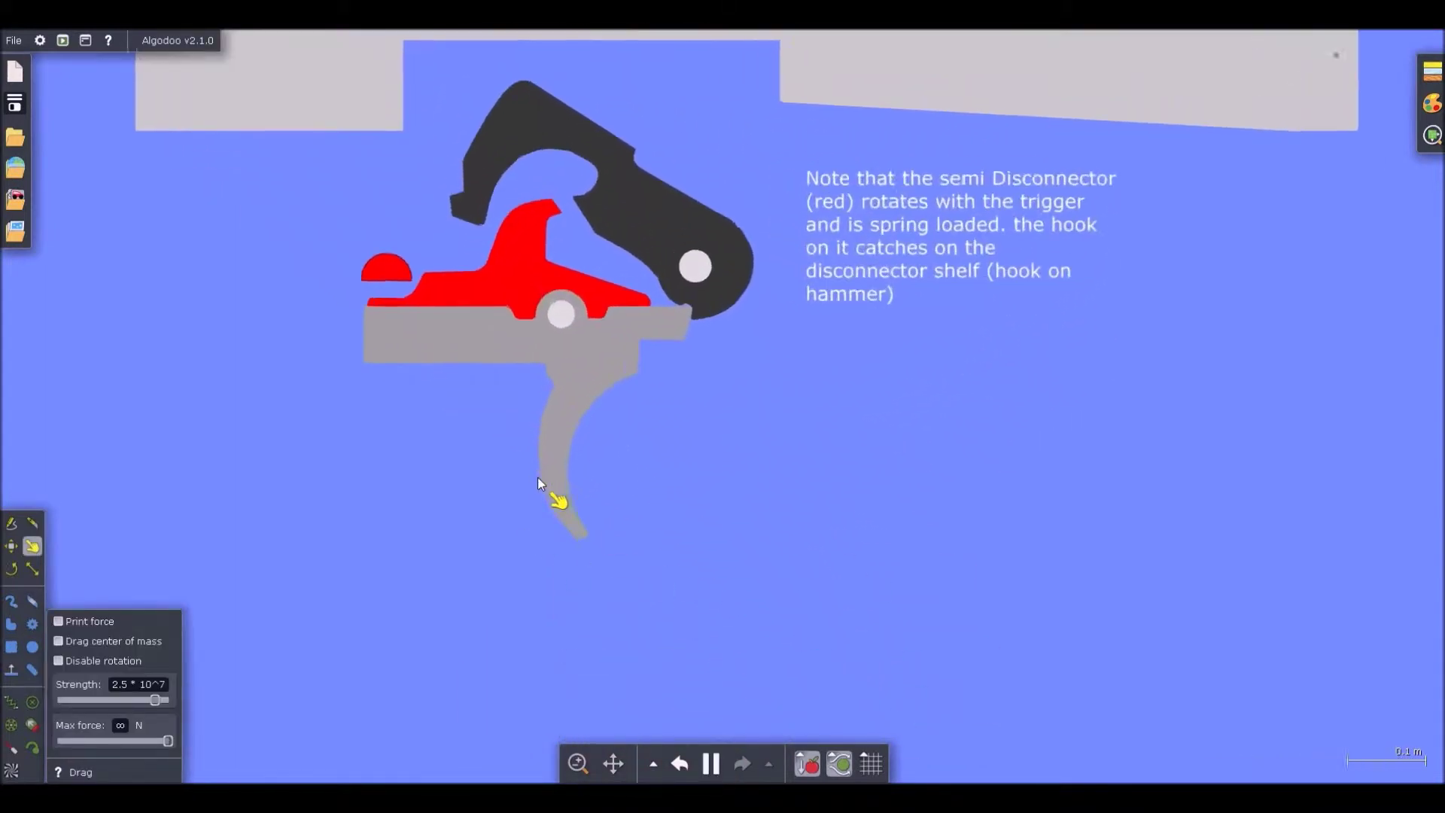
- Examine the SEMI mechanism's red disconnector, trigger pivot and the trigger tip's engagement with the hammer notch, tugging on the disconnector
{"action": "scroll", "coordinate": [538, 478], "scroll_direction": "down", "scroll_amount": 1}
{"action": "scroll", "coordinate": [639, 242], "scroll_direction": "up", "scroll_amount": 3}
{"action": "scroll", "coordinate": [777, 265], "scroll_direction": "down", "scroll_amount": 1}
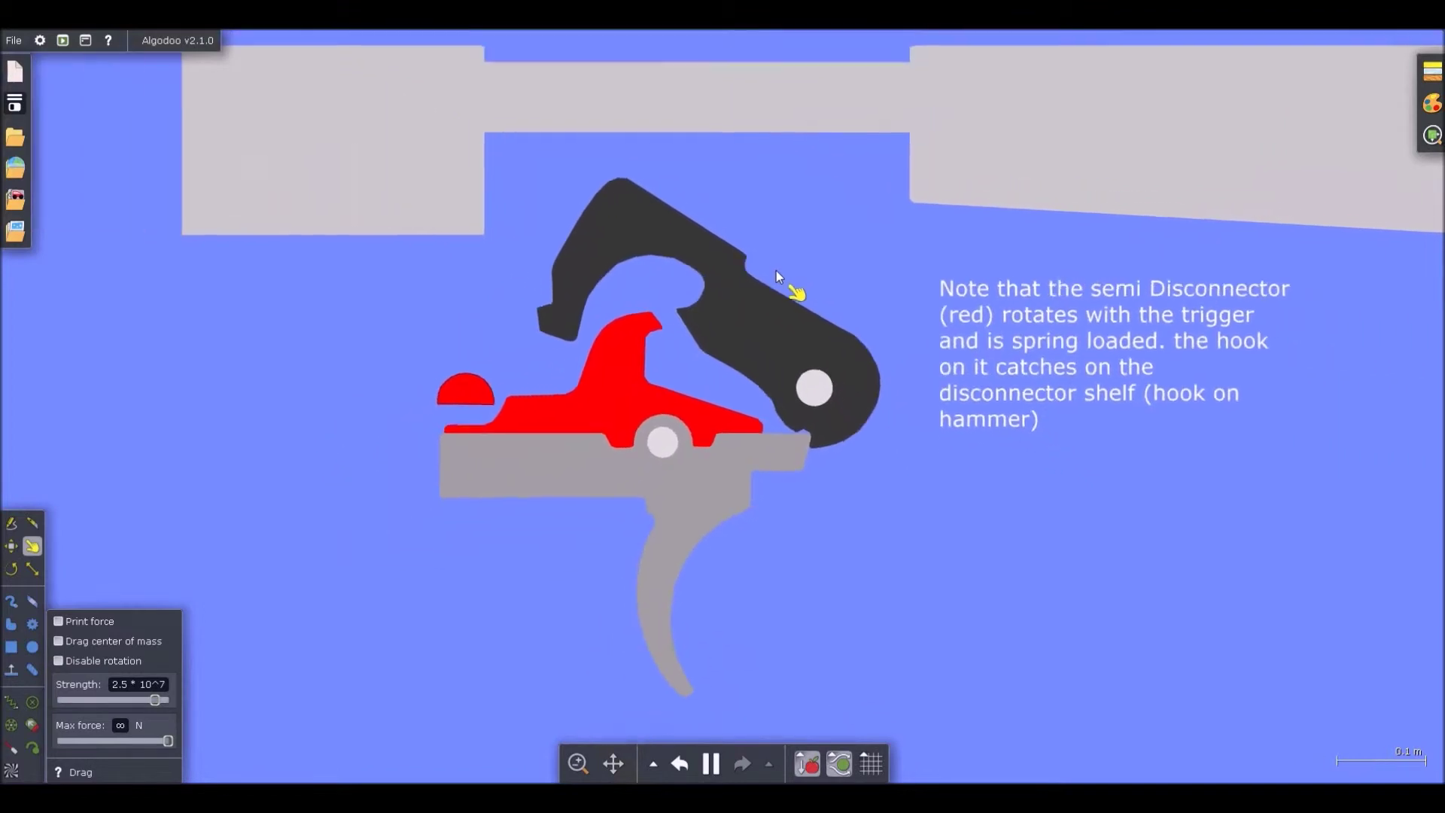
{"action": "scroll", "coordinate": [614, 359], "scroll_direction": "up", "scroll_amount": 3}
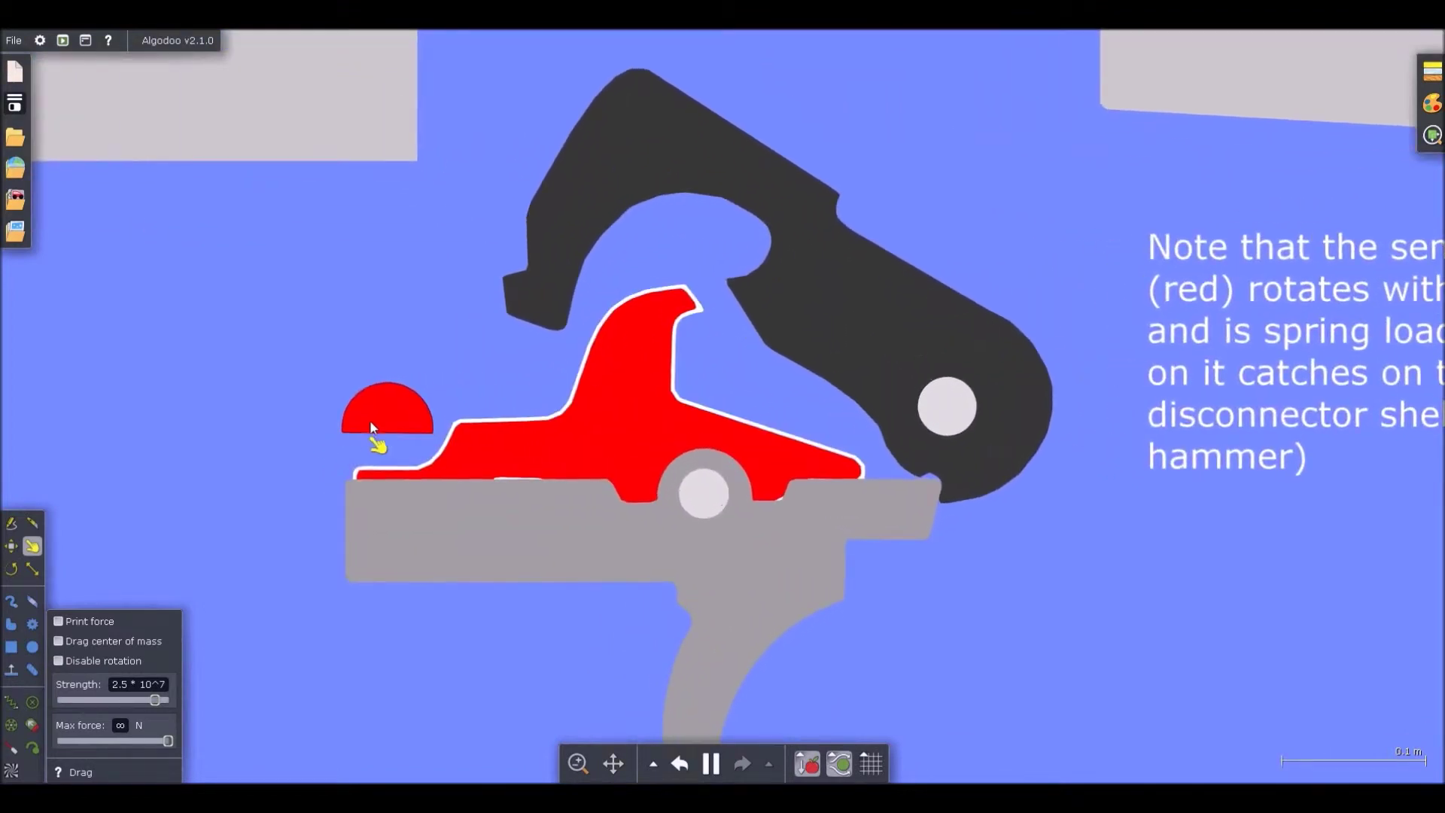
{"action": "scroll", "coordinate": [609, 387], "scroll_direction": "down", "scroll_amount": 1}
{"action": "scroll", "coordinate": [615, 391], "scroll_direction": "down", "scroll_amount": 2}
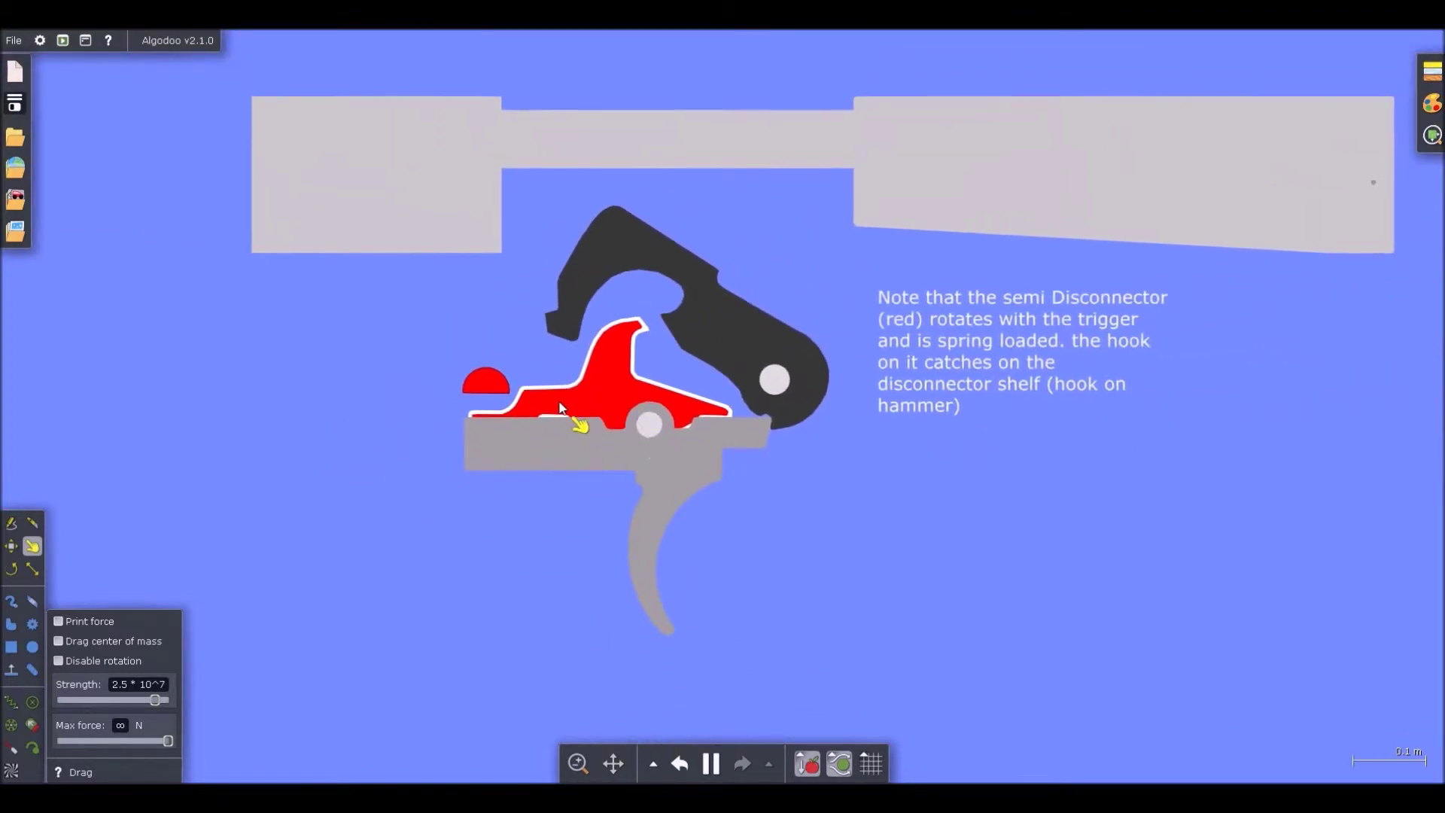
{"action": "left_click_drag", "start_coordinate": [557, 416], "coordinate": [604, 425]}
{"action": "scroll", "coordinate": [626, 414], "scroll_direction": "up", "scroll_amount": 3}
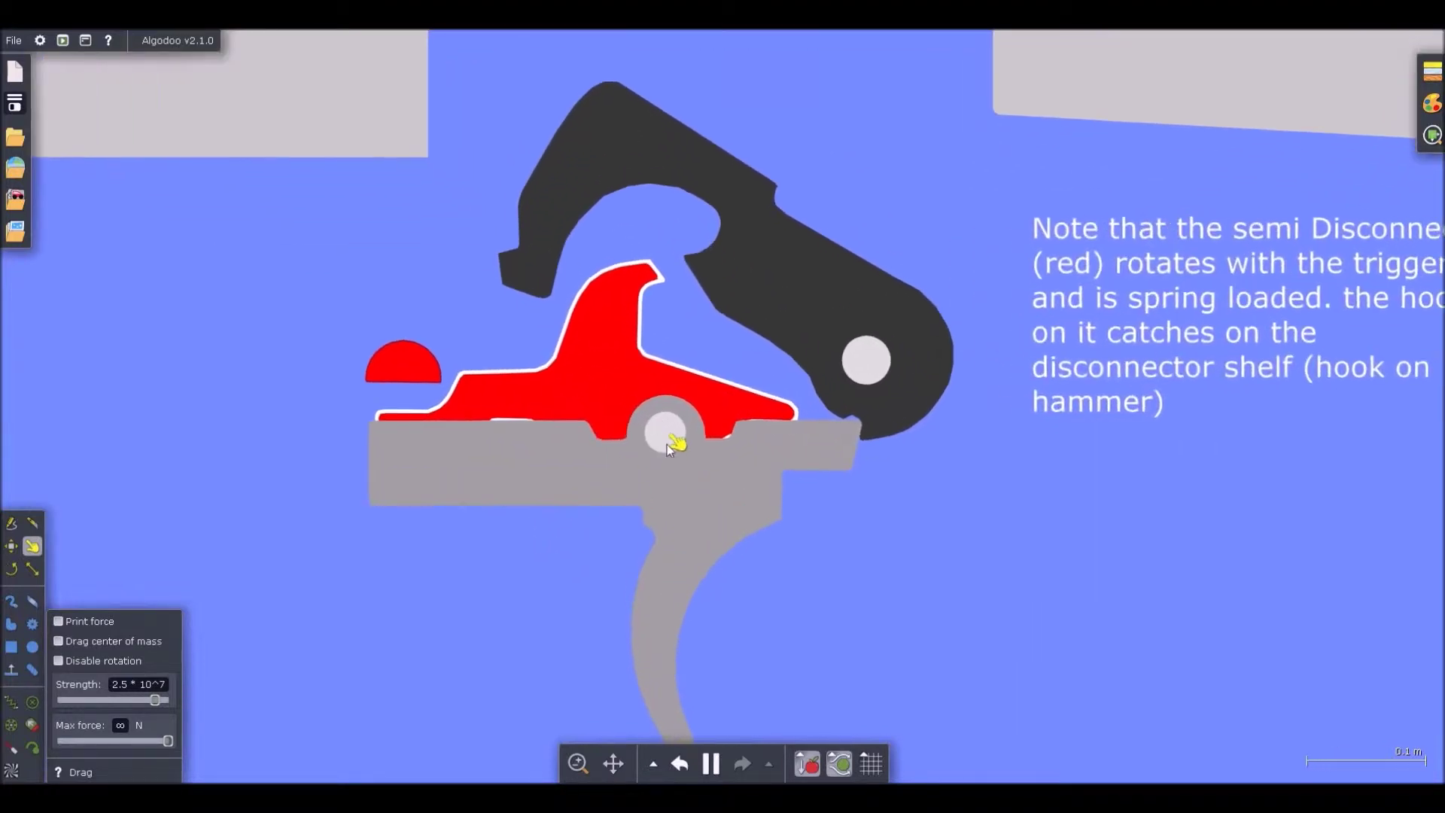
{"action": "scroll", "coordinate": [652, 450], "scroll_direction": "down", "scroll_amount": 4}
{"action": "scroll", "coordinate": [682, 552], "scroll_direction": "up", "scroll_amount": 2}
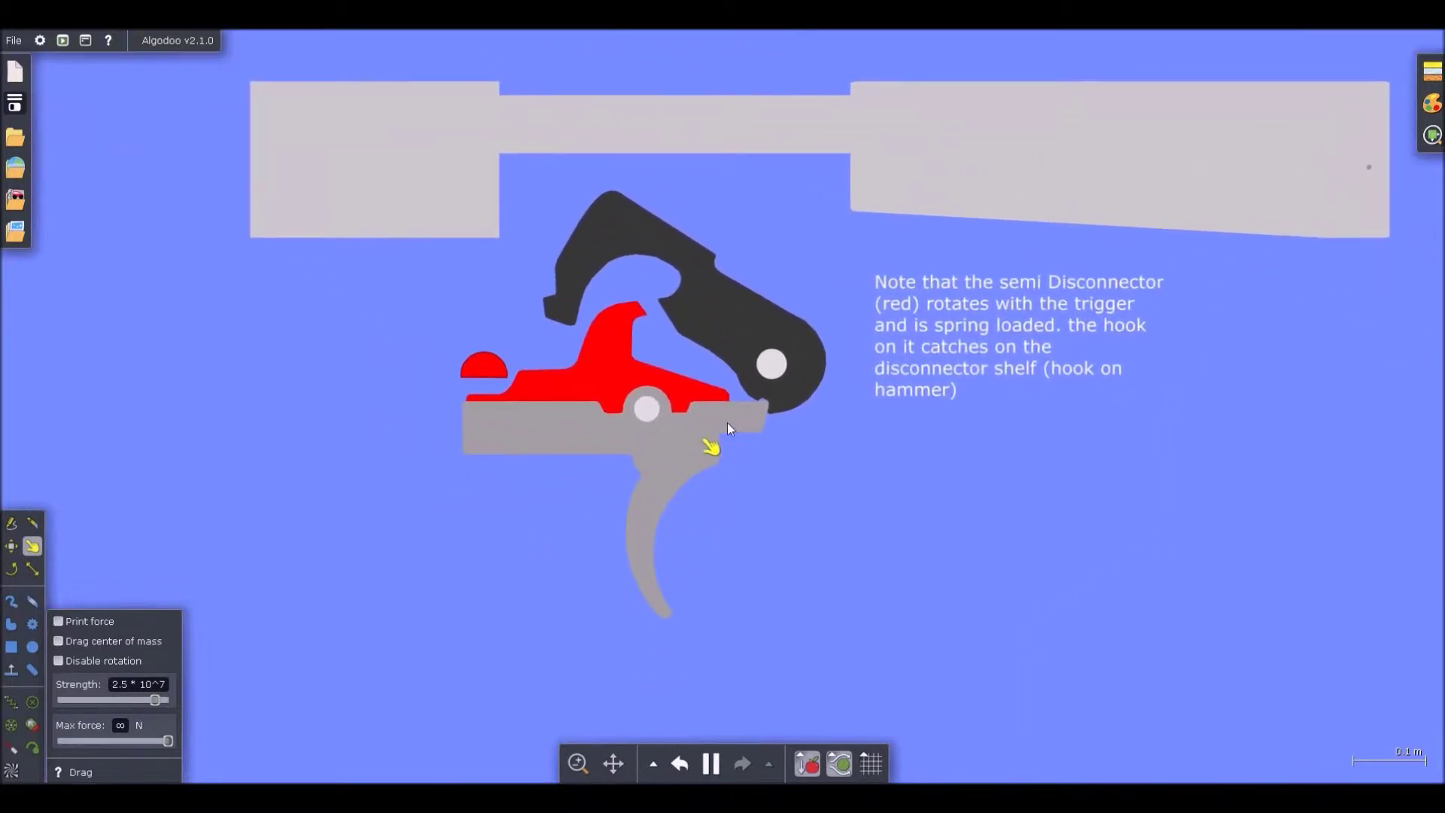
{"action": "scroll", "coordinate": [760, 376], "scroll_direction": "up", "scroll_amount": 5}
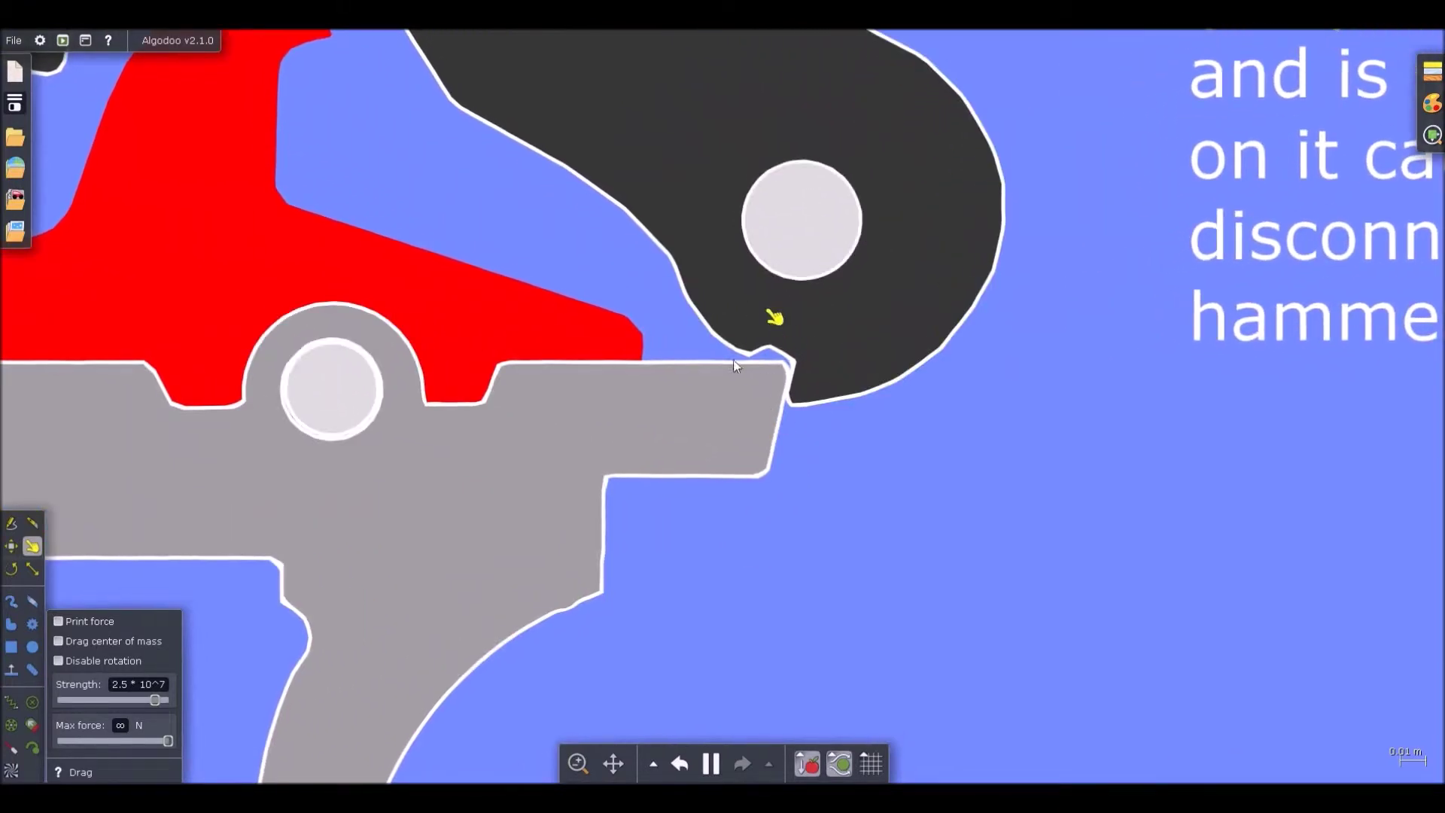
{"action": "scroll", "coordinate": [843, 392], "scroll_direction": "down", "scroll_amount": 3}
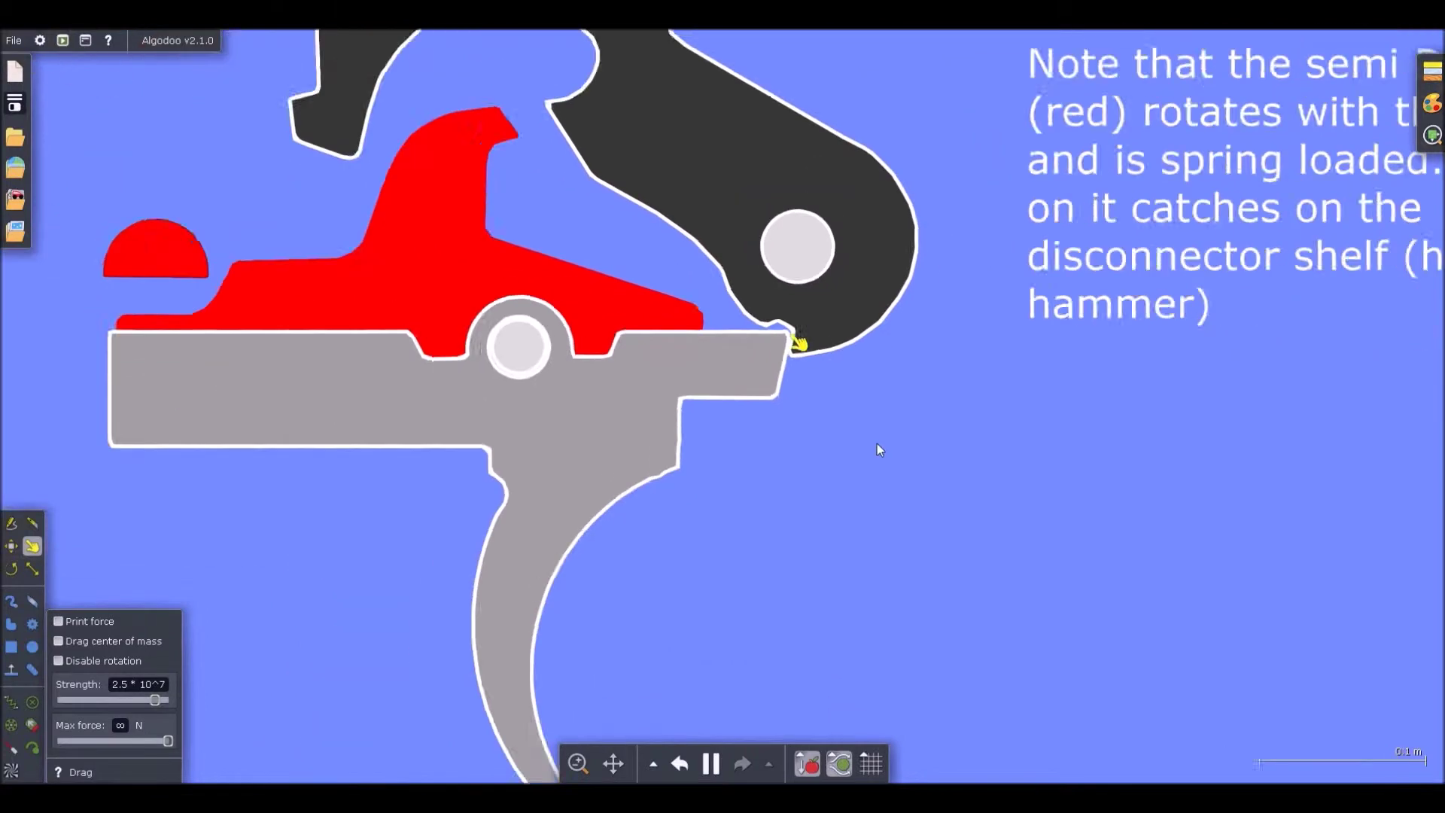
{"action": "scroll", "coordinate": [630, 354], "scroll_direction": "up", "scroll_amount": 1}
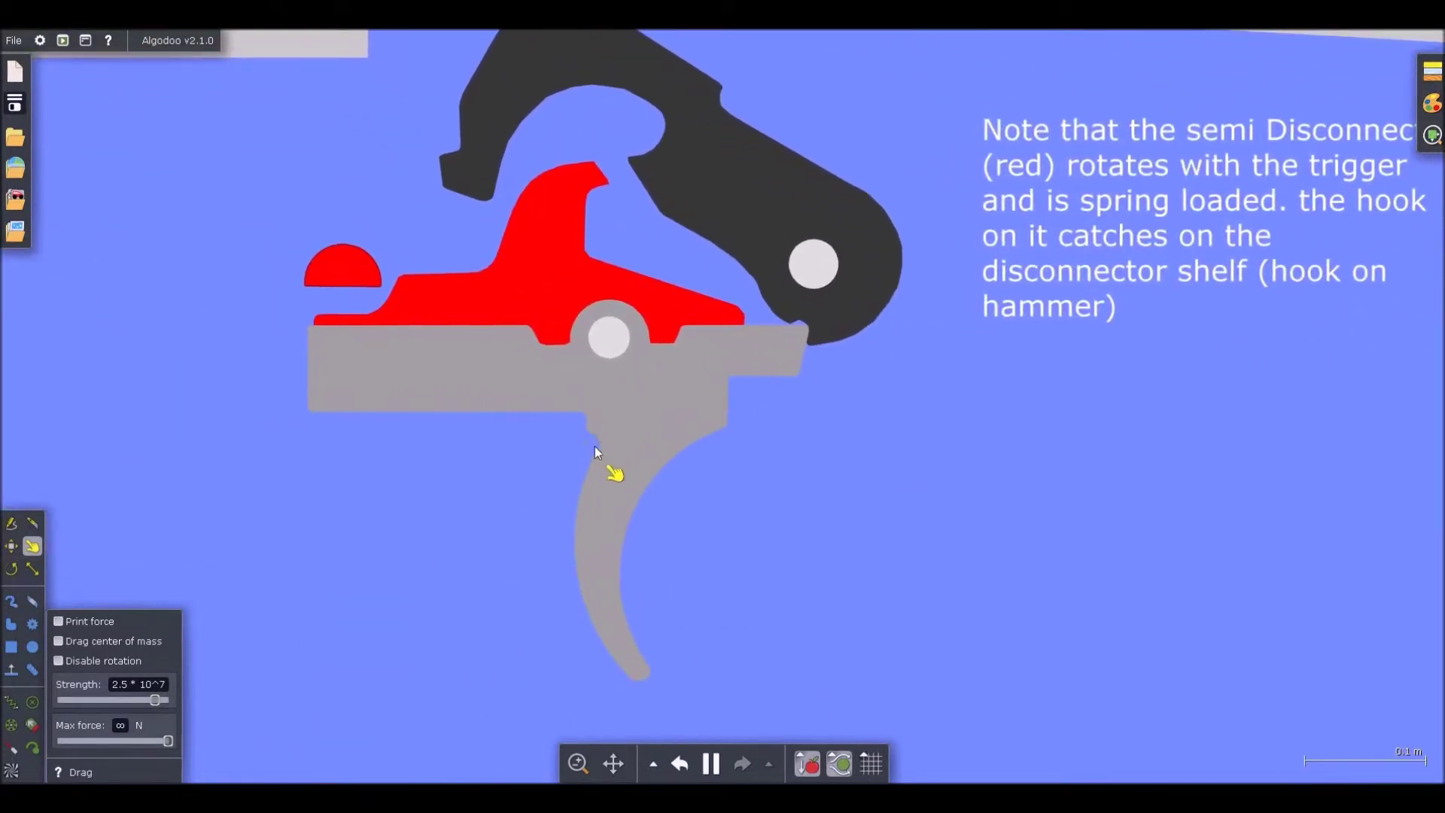
- Pull the SEMI trigger back and push the hammer down onto the disconnector's hook
{"action": "scroll", "coordinate": [637, 363], "scroll_direction": "down", "scroll_amount": 2}
{"action": "left_click_drag", "start_coordinate": [640, 601], "coordinate": [369, 569]}
{"action": "scroll", "coordinate": [659, 327], "scroll_direction": "up", "scroll_amount": 5}
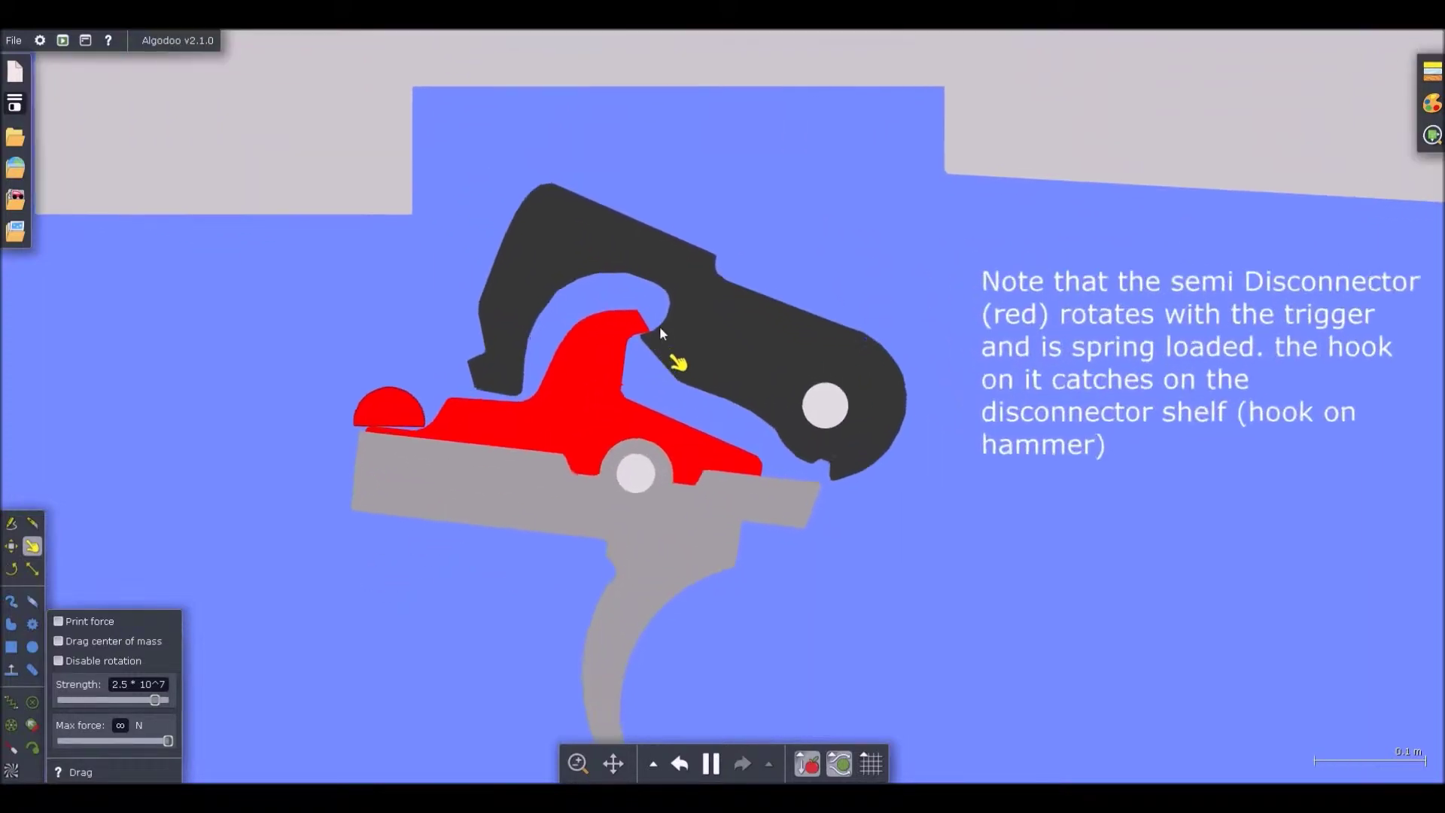
{"action": "scroll", "coordinate": [579, 256], "scroll_direction": "down", "scroll_amount": 5}
{"action": "left_click_drag", "start_coordinate": [631, 153], "coordinate": [360, 328]}
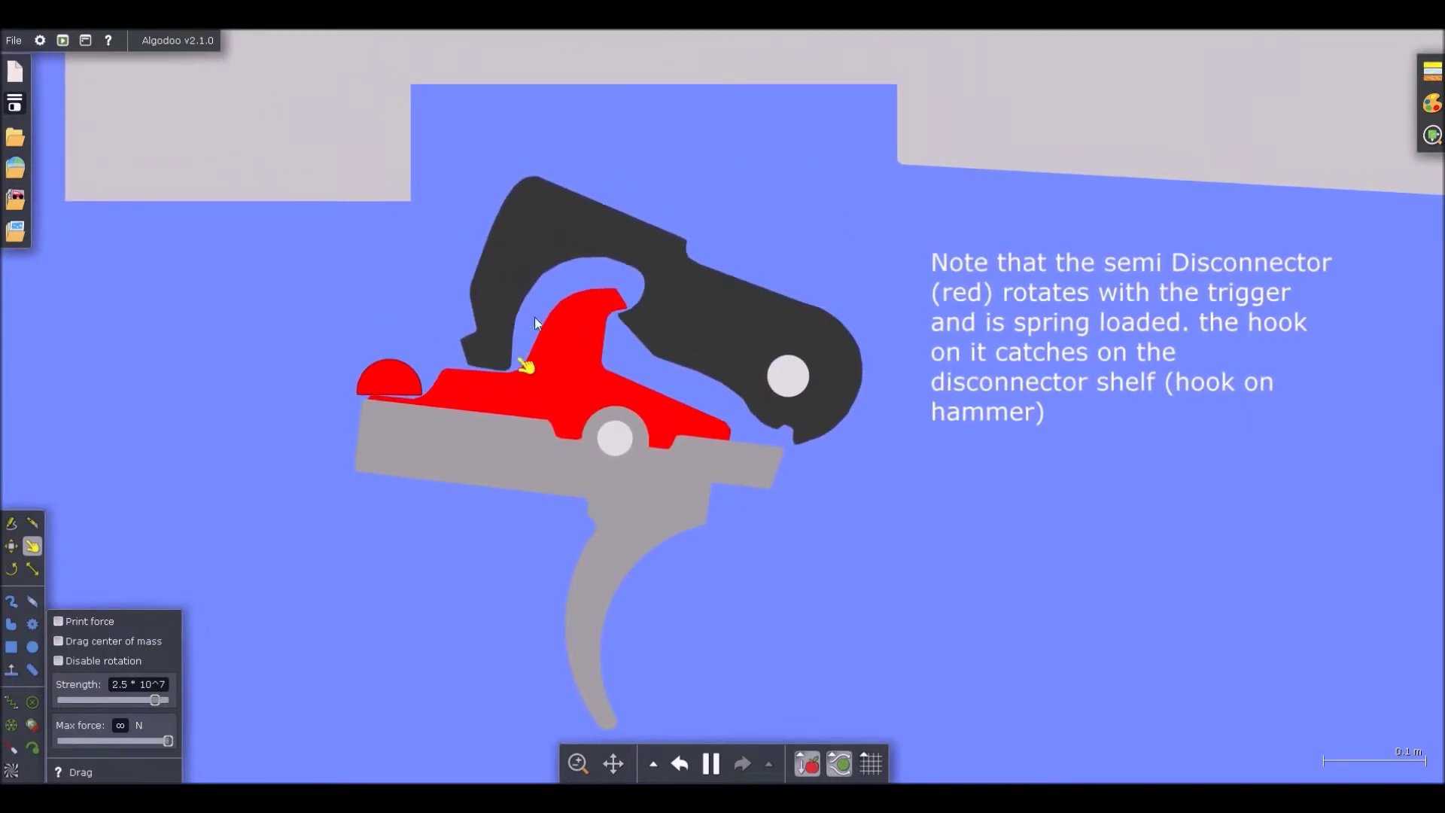
- Examine how the red disconnector's hook holds the hammer's shelf while the trigger is pulled
{"action": "scroll", "coordinate": [602, 274], "scroll_direction": "down", "scroll_amount": 4}
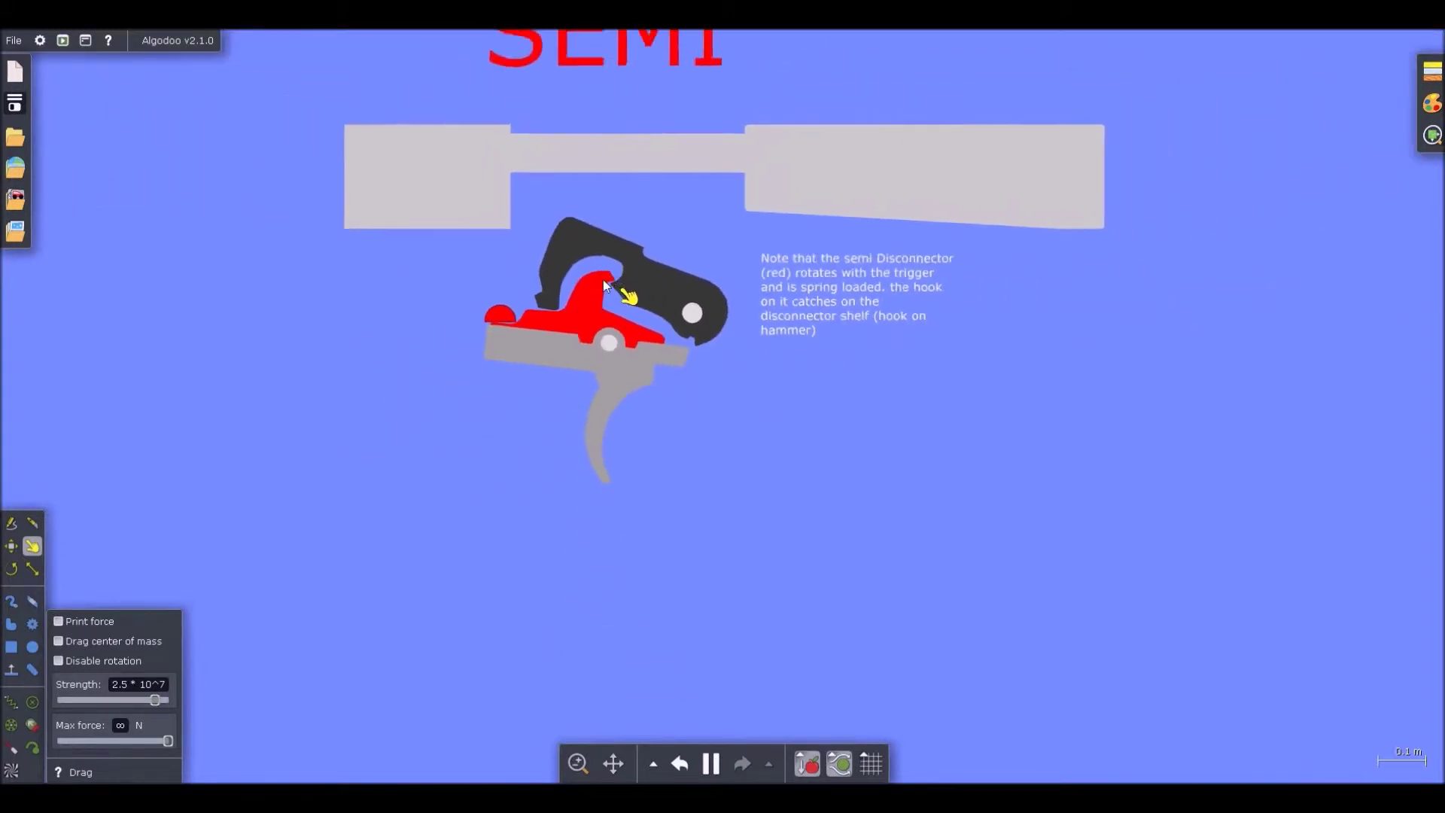
{"action": "scroll", "coordinate": [598, 287], "scroll_direction": "up", "scroll_amount": 4}
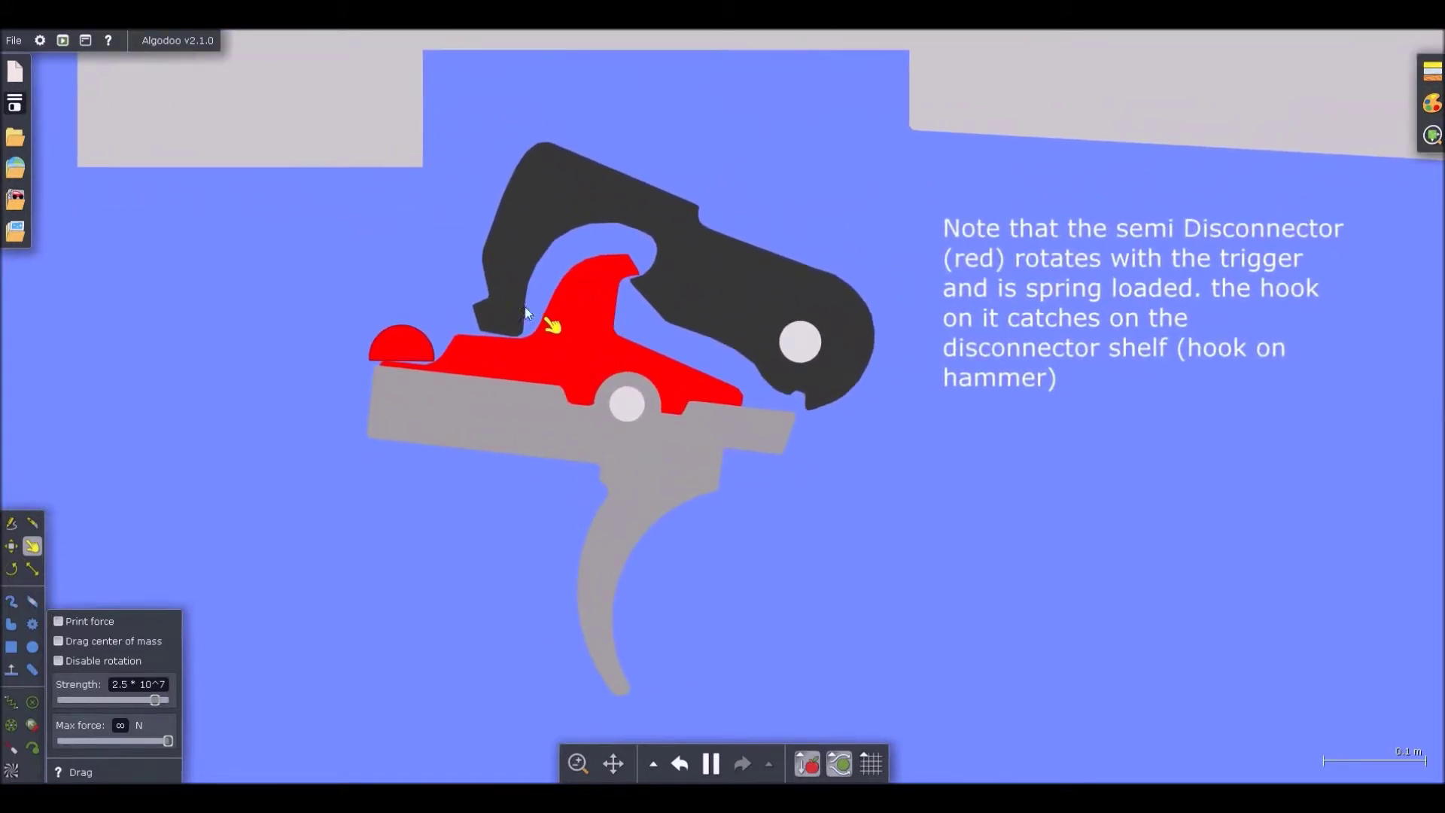
{"action": "scroll", "coordinate": [724, 386], "scroll_direction": "up", "scroll_amount": 3}
{"action": "scroll", "coordinate": [426, 273], "scroll_direction": "down", "scroll_amount": 5}
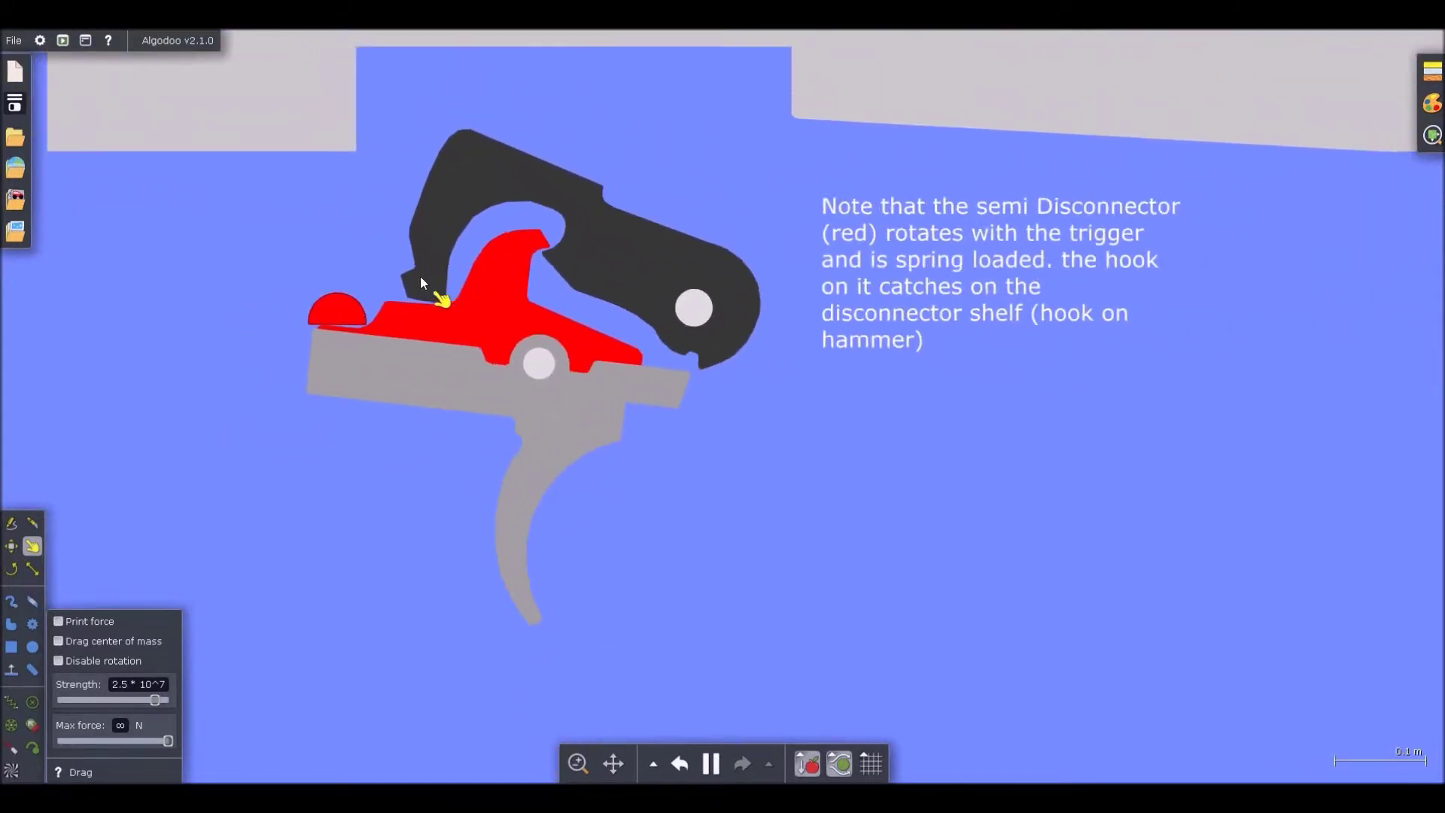
{"action": "scroll", "coordinate": [421, 319], "scroll_direction": "up", "scroll_amount": 4}
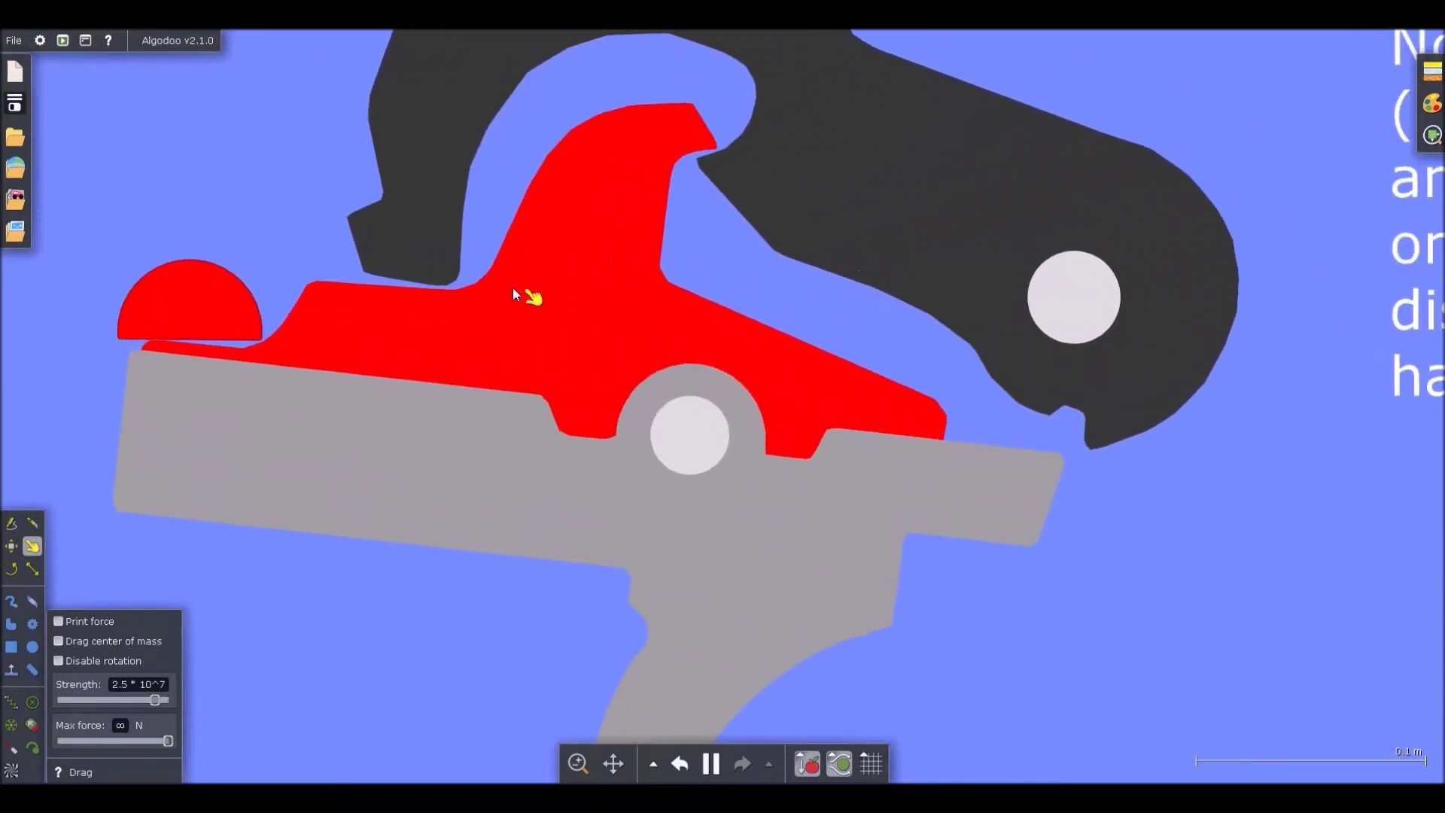
{"action": "scroll", "coordinate": [514, 287], "scroll_direction": "down", "scroll_amount": 1}
{"action": "scroll", "coordinate": [648, 193], "scroll_direction": "up", "scroll_amount": 2}
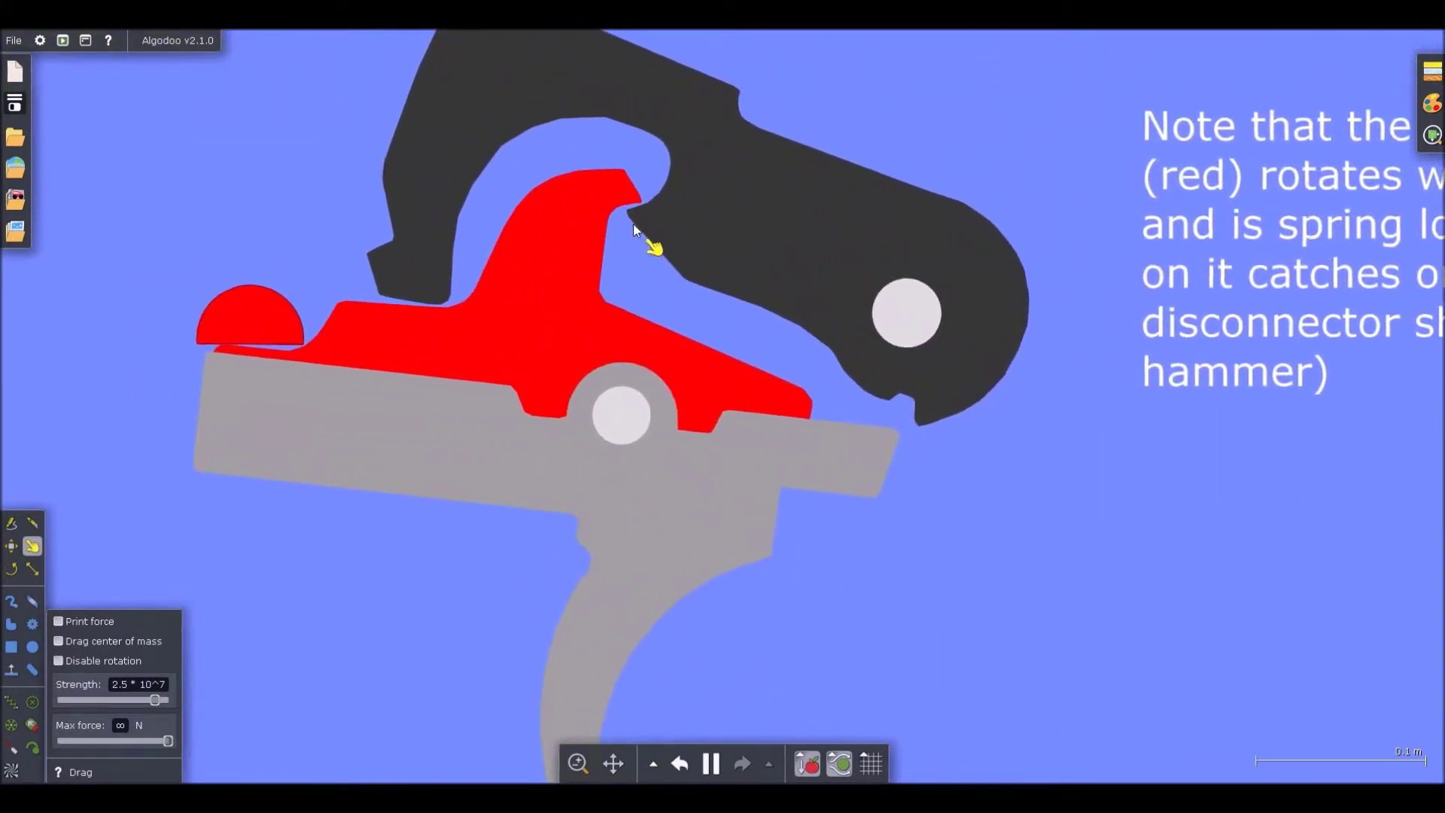
{"action": "scroll", "coordinate": [639, 256], "scroll_direction": "down", "scroll_amount": 4}
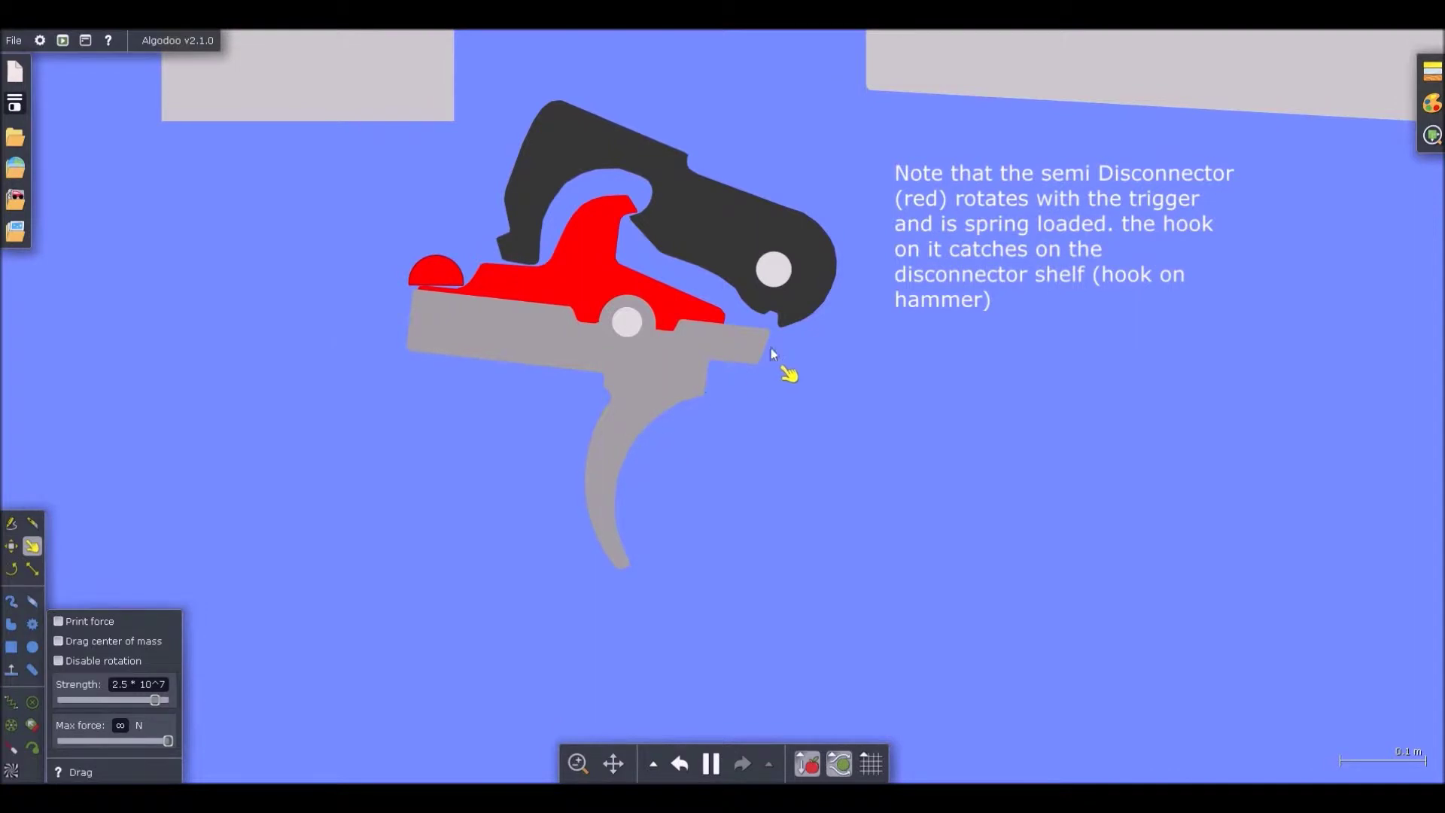
- With the trigger released, examine how its front tip catches the notch in the hammer's rounded base
{"action": "scroll", "coordinate": [770, 348], "scroll_direction": "up", "scroll_amount": 4}
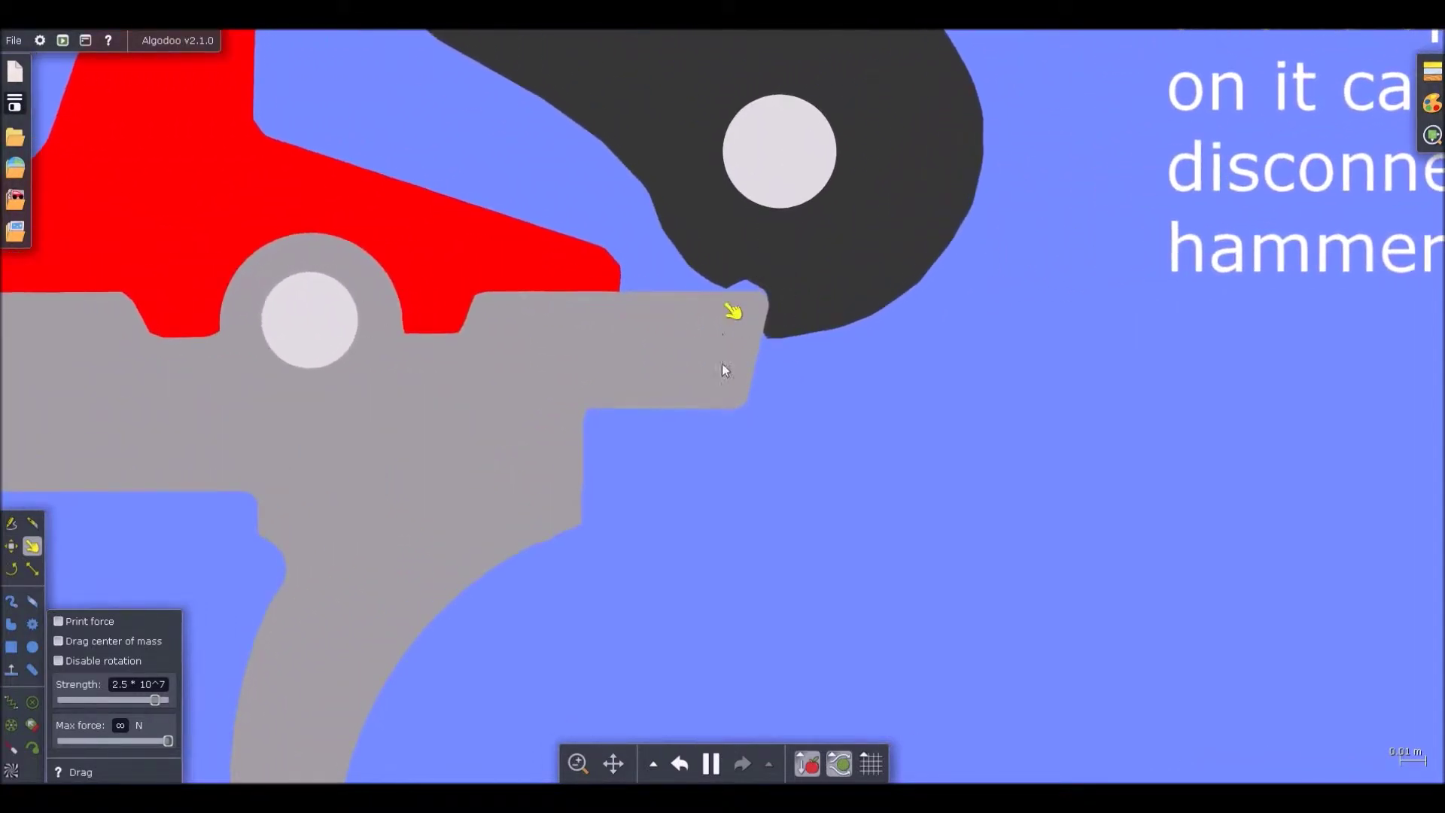
{"action": "left_click", "coordinate": [748, 320]}
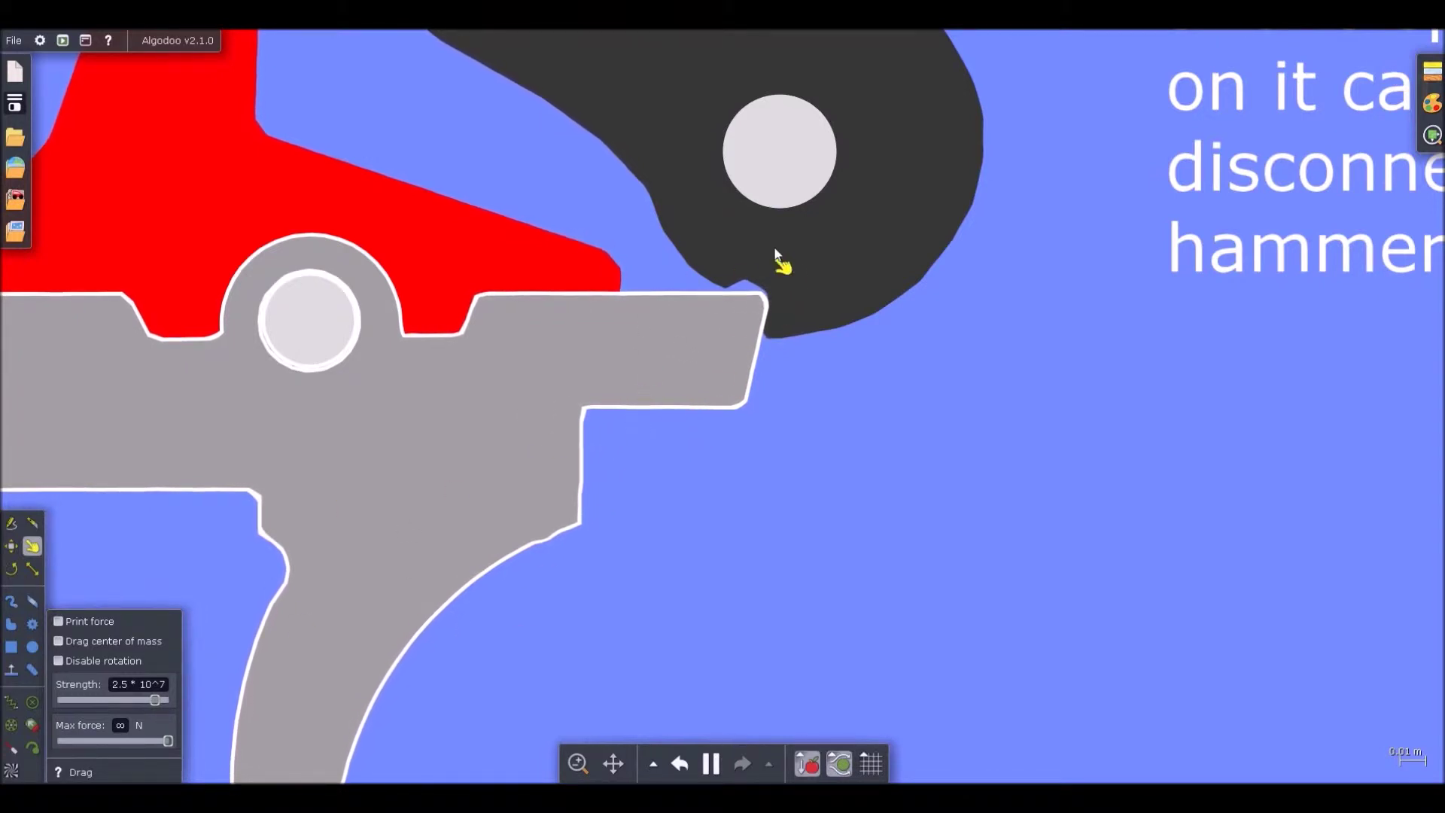
{"action": "scroll", "coordinate": [722, 301], "scroll_direction": "down", "scroll_amount": 5}
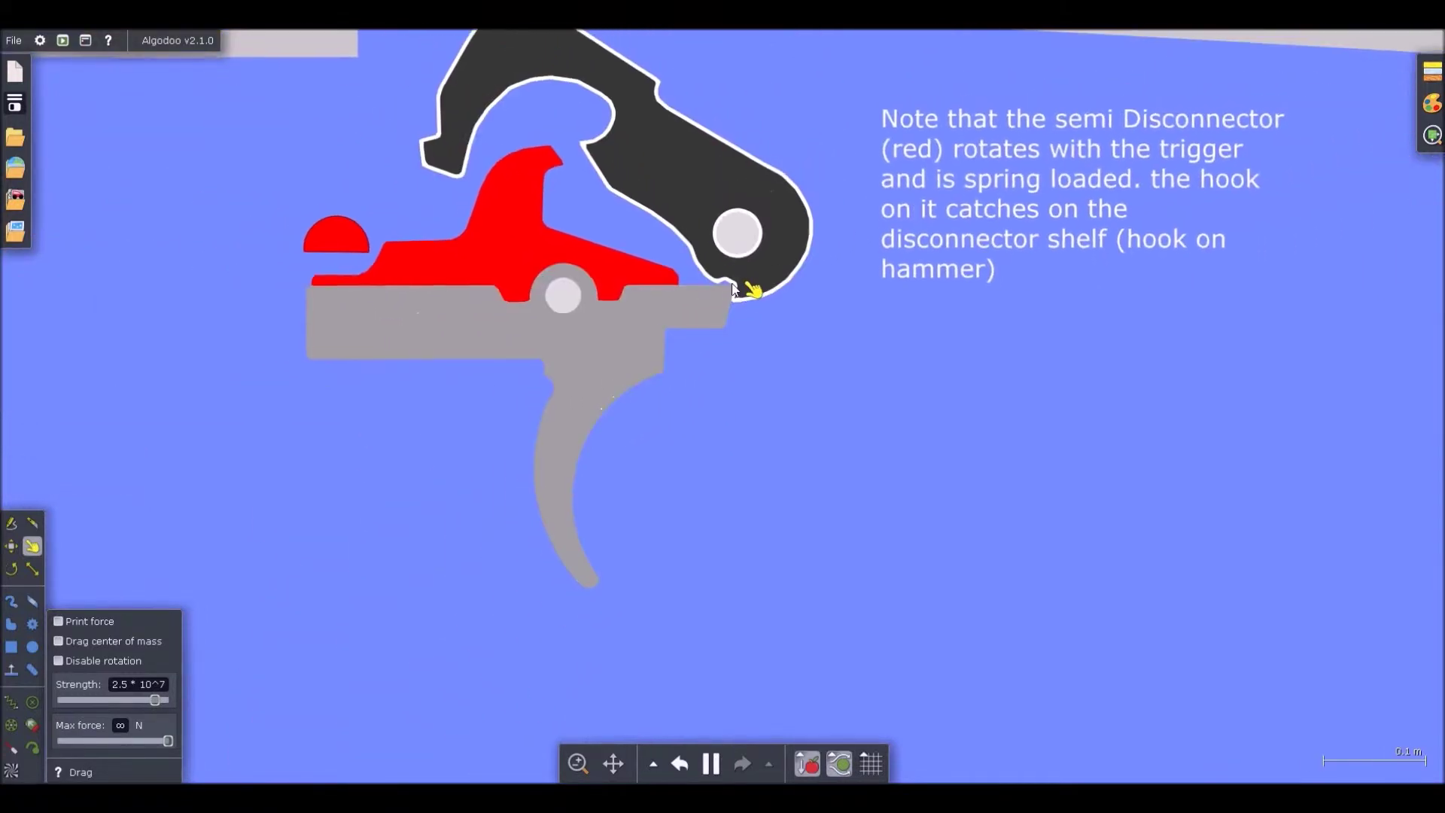
{"action": "scroll", "coordinate": [745, 286], "scroll_direction": "up", "scroll_amount": 4}
{"action": "scroll", "coordinate": [737, 288], "scroll_direction": "down", "scroll_amount": 1}
{"action": "scroll", "coordinate": [684, 275], "scroll_direction": "down", "scroll_amount": 3}
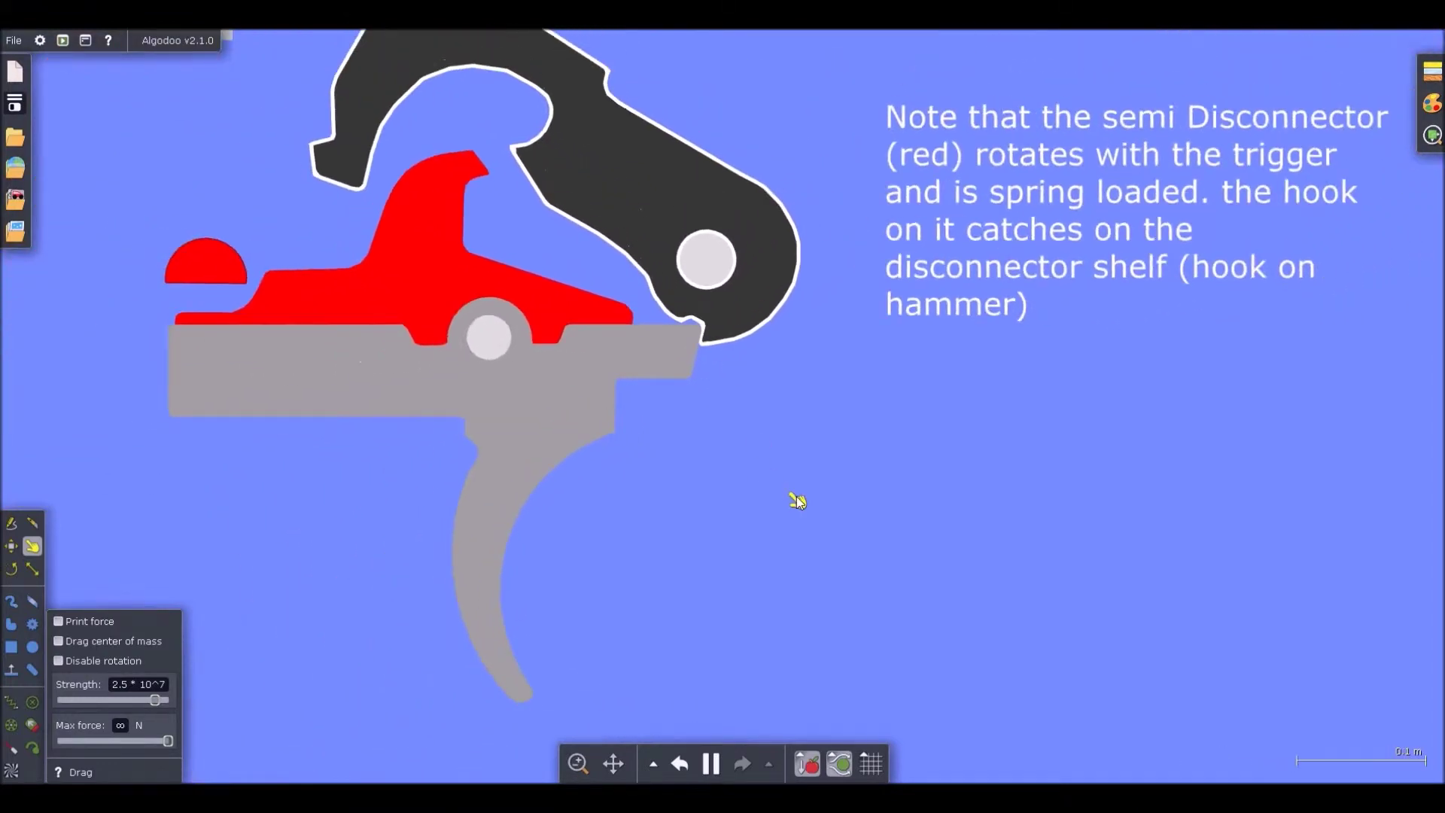
{"action": "scroll", "coordinate": [740, 295], "scroll_direction": "down", "scroll_amount": 2}
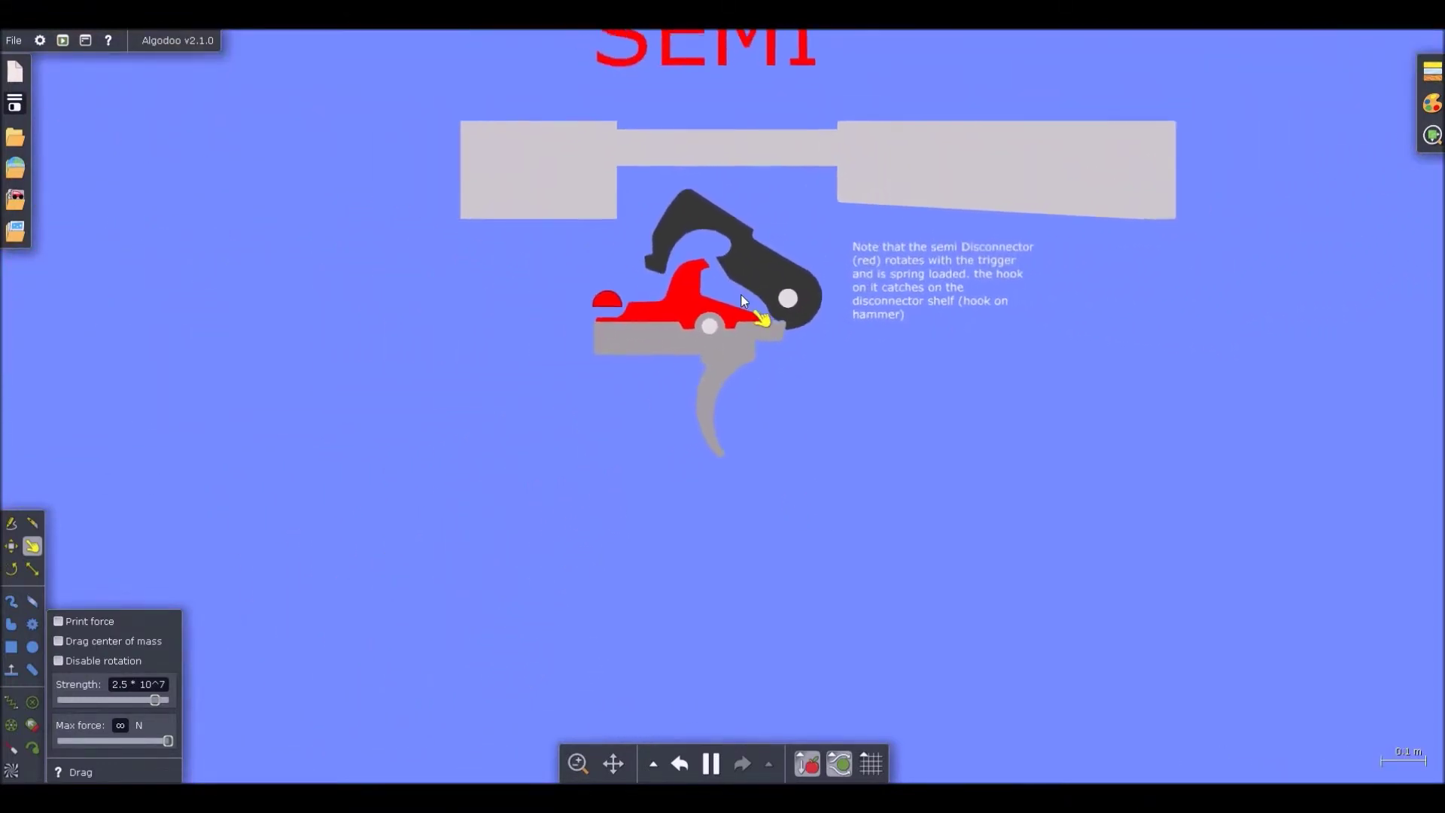
- Cycle the SEMI mechanism again and examine the disconnector's hook catching the hammer with the trigger held back
{"action": "scroll", "coordinate": [739, 295], "scroll_direction": "up", "scroll_amount": 3}
{"action": "scroll", "coordinate": [735, 301], "scroll_direction": "down", "scroll_amount": 2}
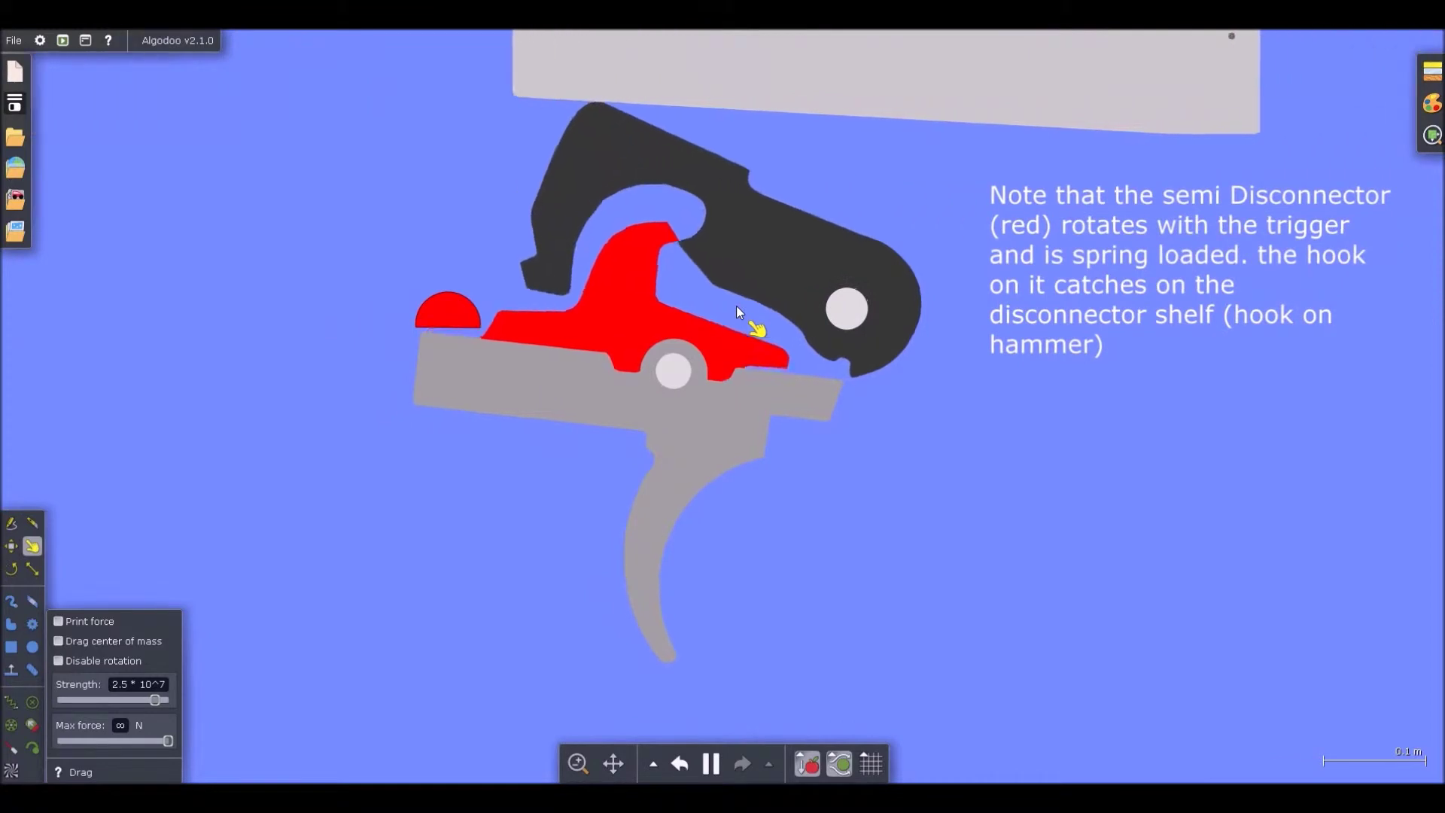
{"action": "scroll", "coordinate": [736, 306], "scroll_direction": "up", "scroll_amount": 1}
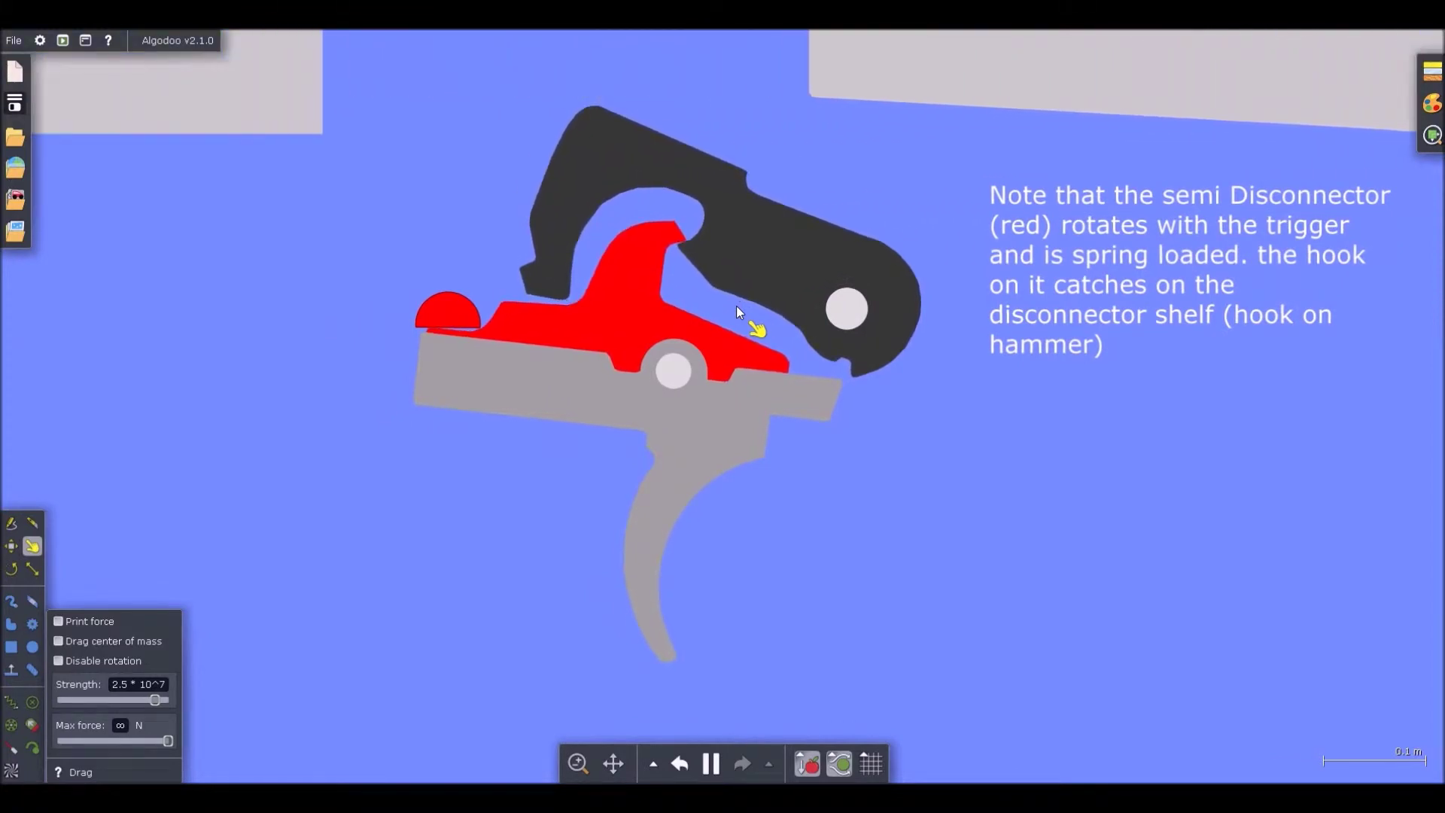
{"action": "scroll", "coordinate": [706, 269], "scroll_direction": "up", "scroll_amount": 1}
{"action": "scroll", "coordinate": [706, 270], "scroll_direction": "up", "scroll_amount": 4}
{"action": "scroll", "coordinate": [629, 251], "scroll_direction": "down", "scroll_amount": 4}
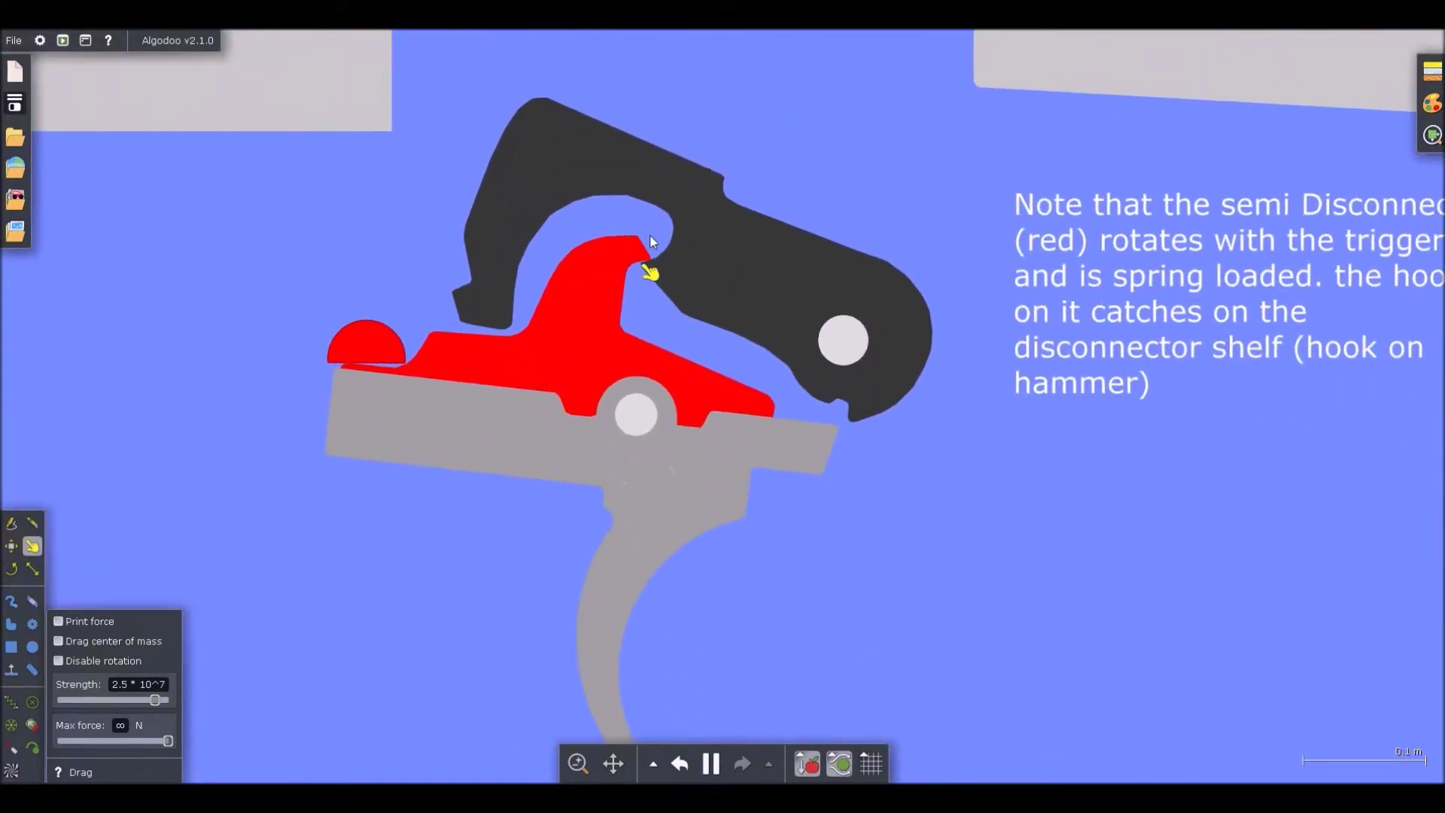
{"action": "scroll", "coordinate": [645, 236], "scroll_direction": "up", "scroll_amount": 1}
{"action": "scroll", "coordinate": [618, 335], "scroll_direction": "down", "scroll_amount": 2}
{"action": "scroll", "coordinate": [616, 278], "scroll_direction": "up", "scroll_amount": 5}
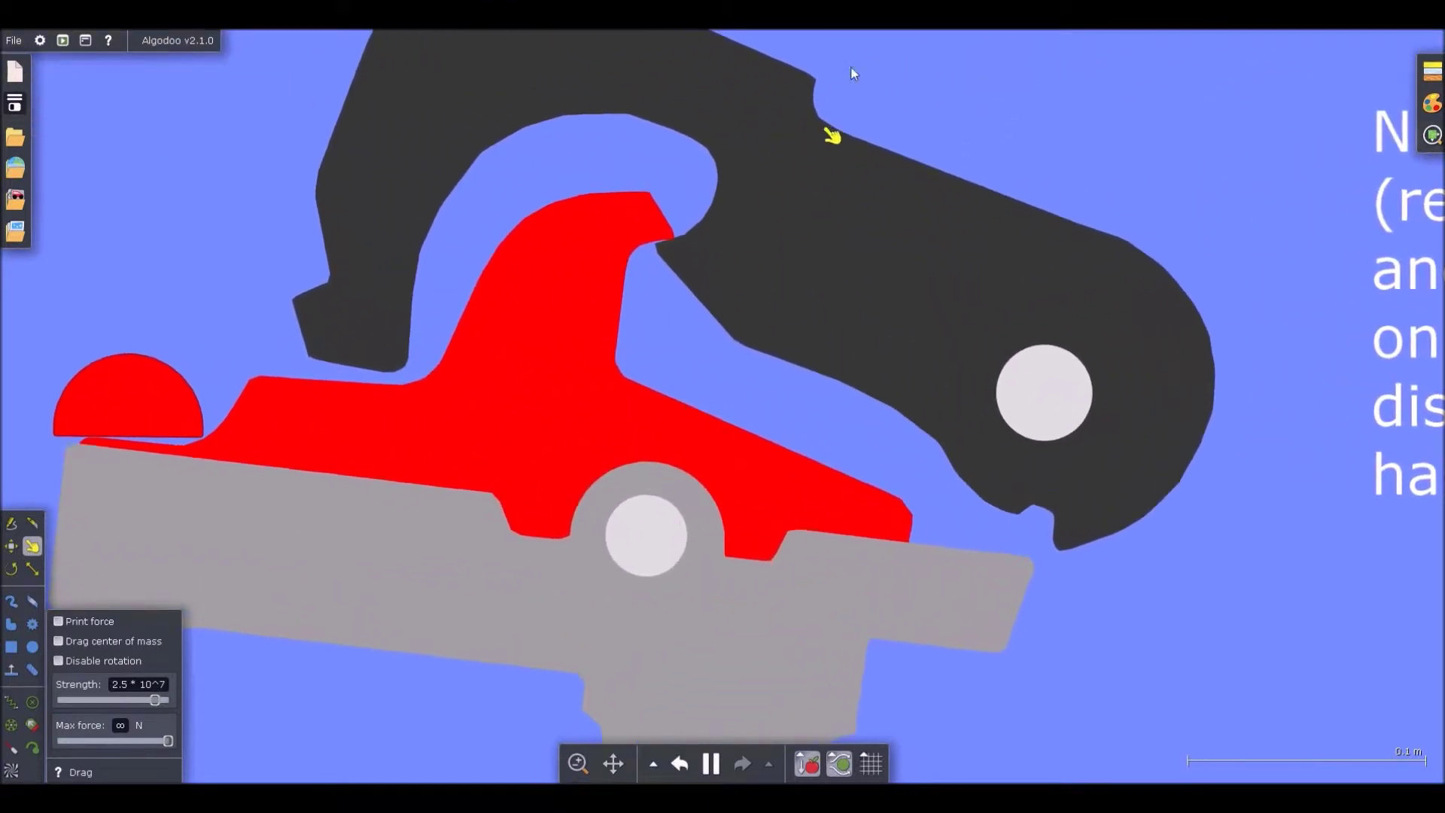
{"action": "scroll", "coordinate": [704, 280], "scroll_direction": "down", "scroll_amount": 3}
{"action": "scroll", "coordinate": [701, 289], "scroll_direction": "down", "scroll_amount": 2}
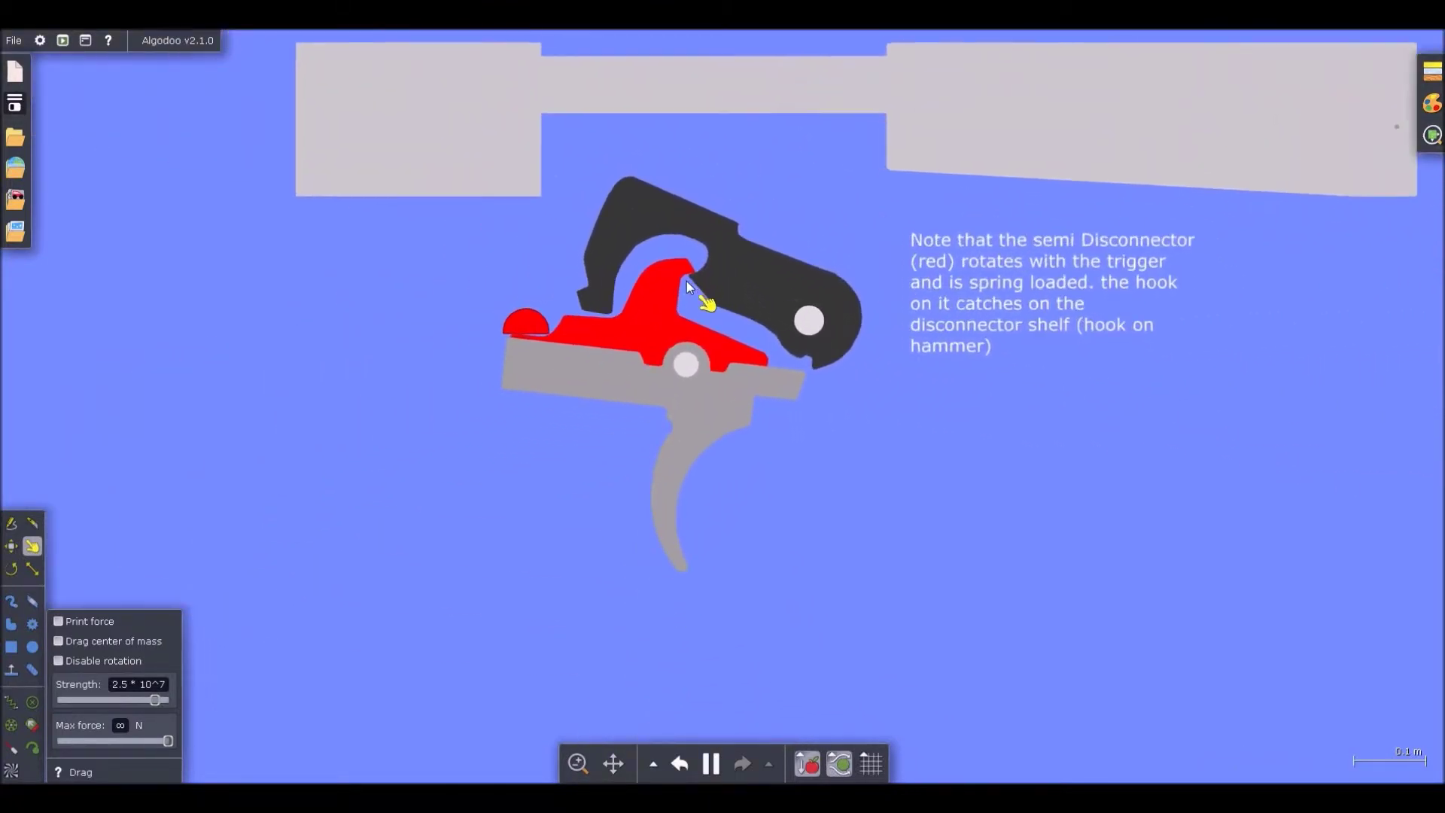
- Examine the SEMI disconnector's hook on the hammer shelf and pull the rear of the trigger down
{"action": "scroll", "coordinate": [686, 281], "scroll_direction": "up", "scroll_amount": 1}
{"action": "scroll", "coordinate": [800, 180], "scroll_direction": "down", "scroll_amount": 3}
{"action": "scroll", "coordinate": [804, 211], "scroll_direction": "up", "scroll_amount": 3}
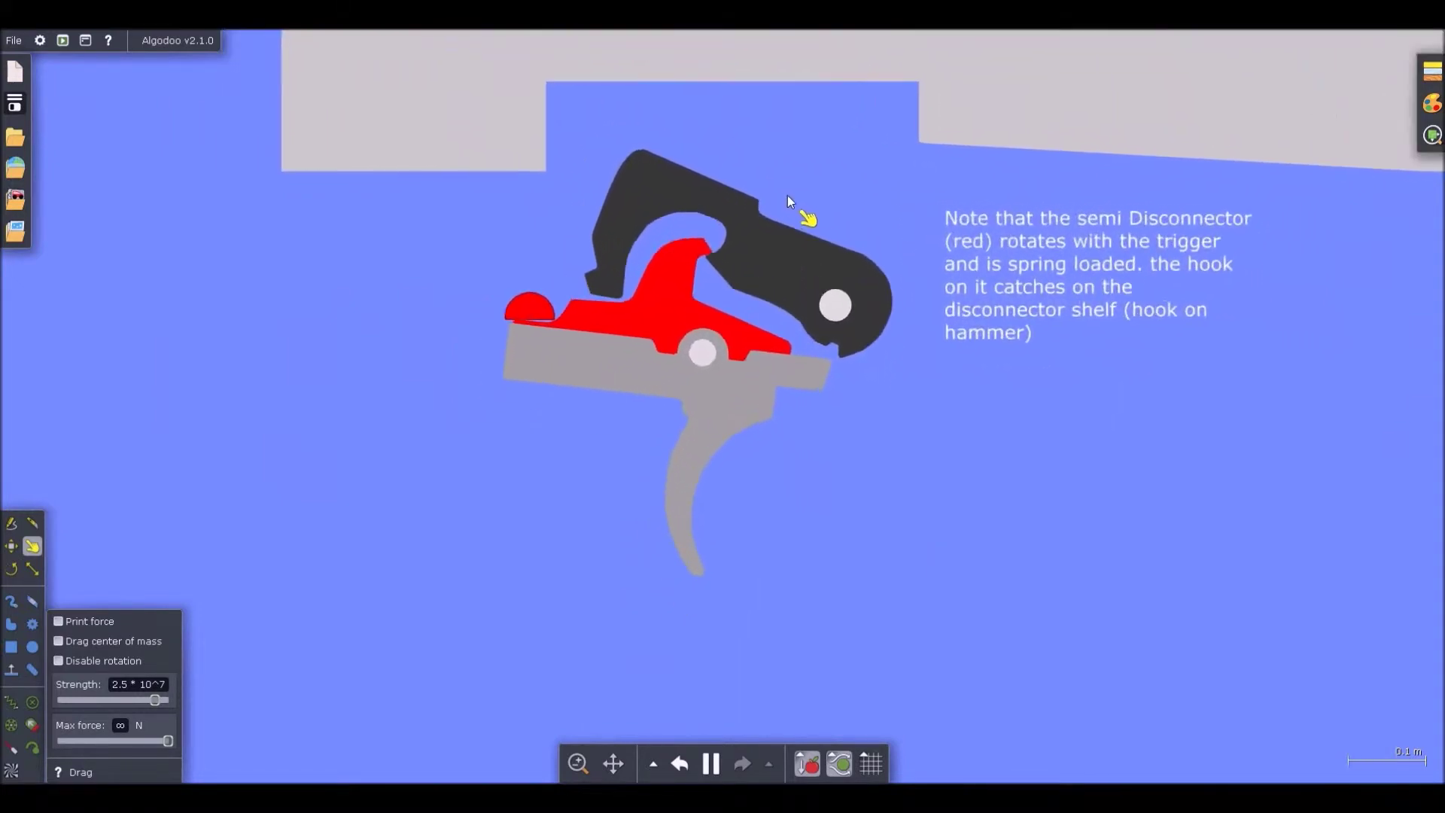
{"action": "left_click_drag", "start_coordinate": [556, 334], "coordinate": [529, 364]}
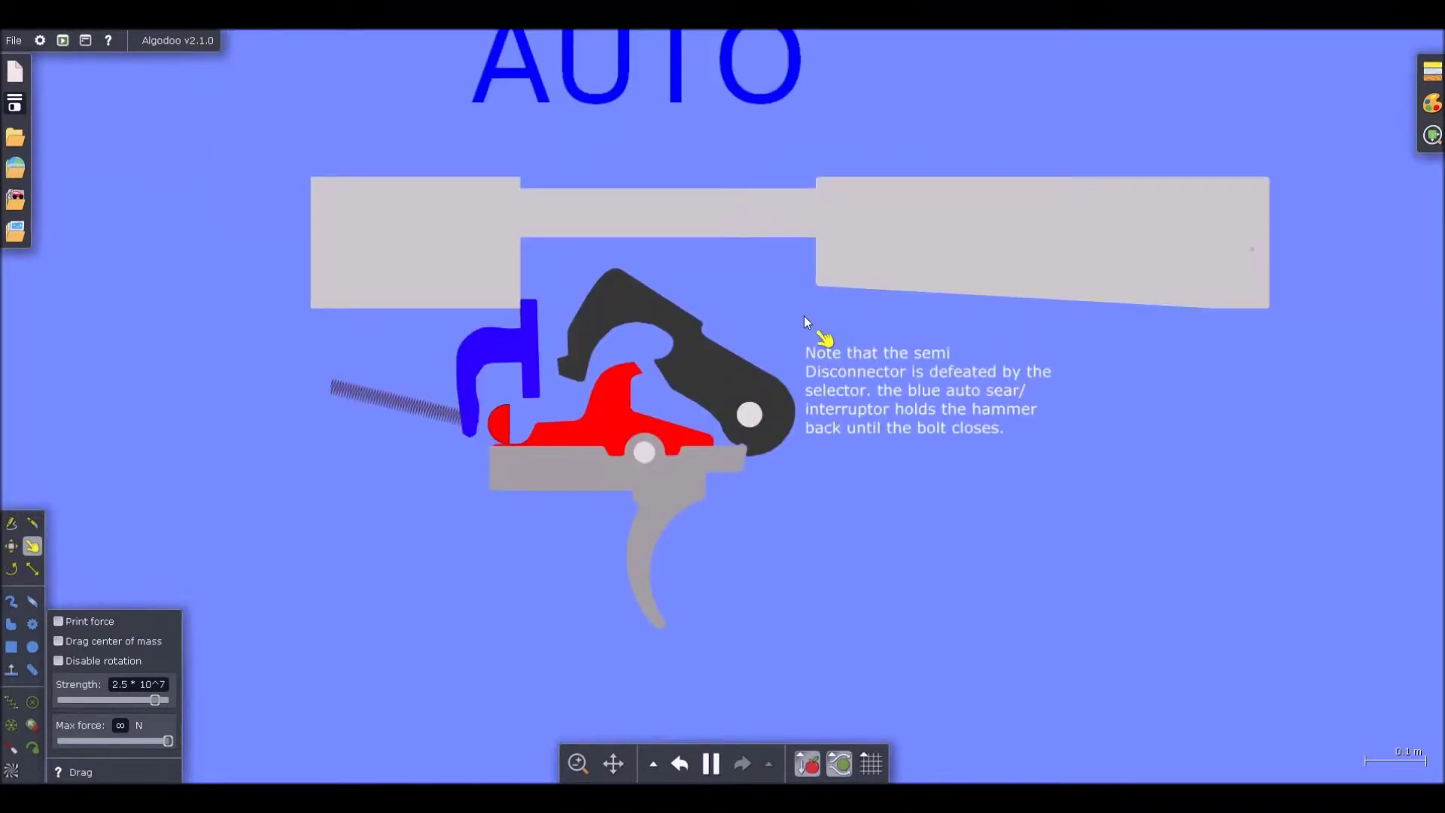
- Examine how the red half-round selector in the AUTO mechanism bears on the rear of the red disconnector
{"action": "scroll", "coordinate": [609, 462], "scroll_direction": "up", "scroll_amount": 2}
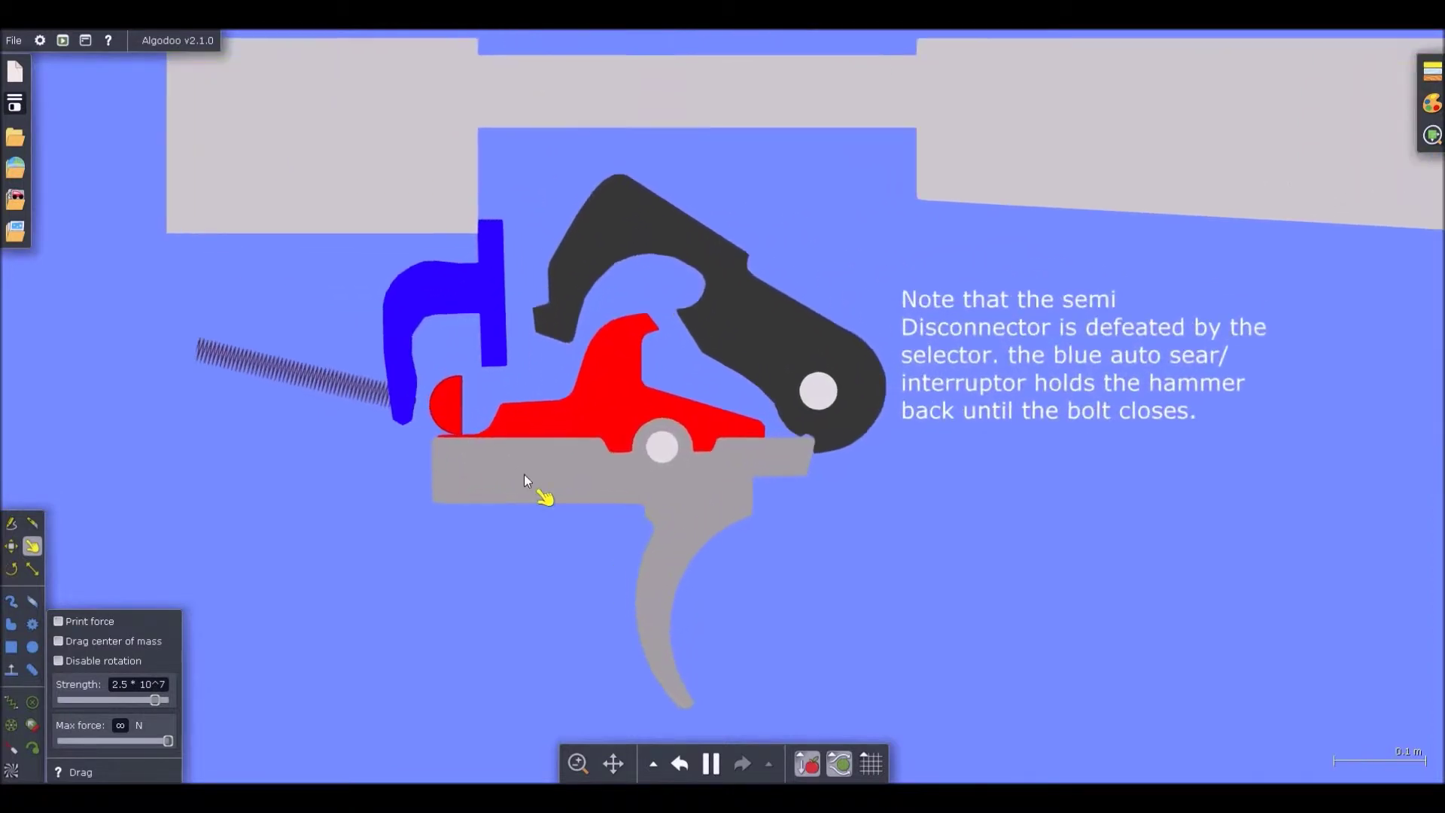
{"action": "scroll", "coordinate": [523, 474], "scroll_direction": "up", "scroll_amount": 1}
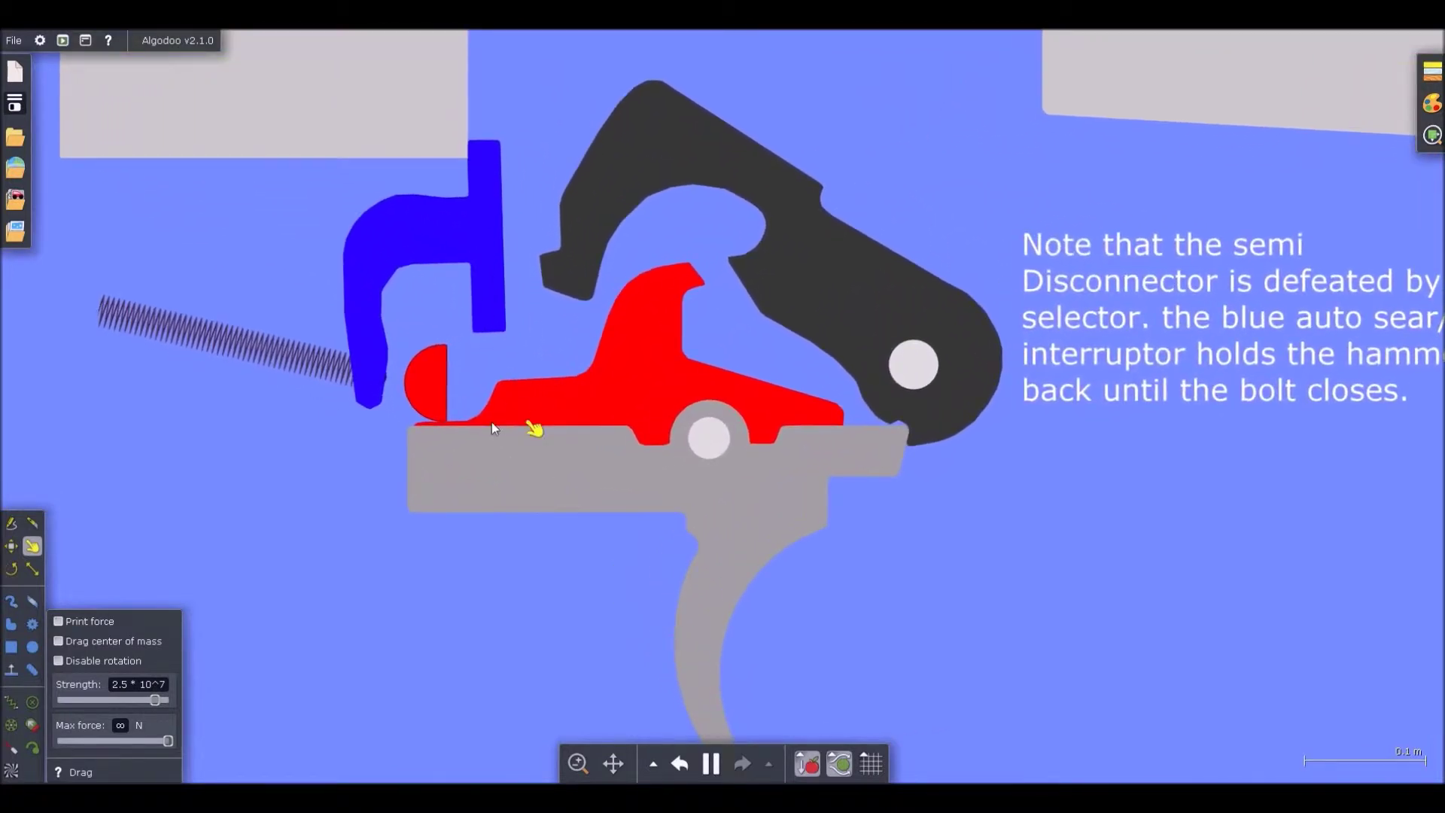
{"action": "scroll", "coordinate": [493, 410], "scroll_direction": "up", "scroll_amount": 1}
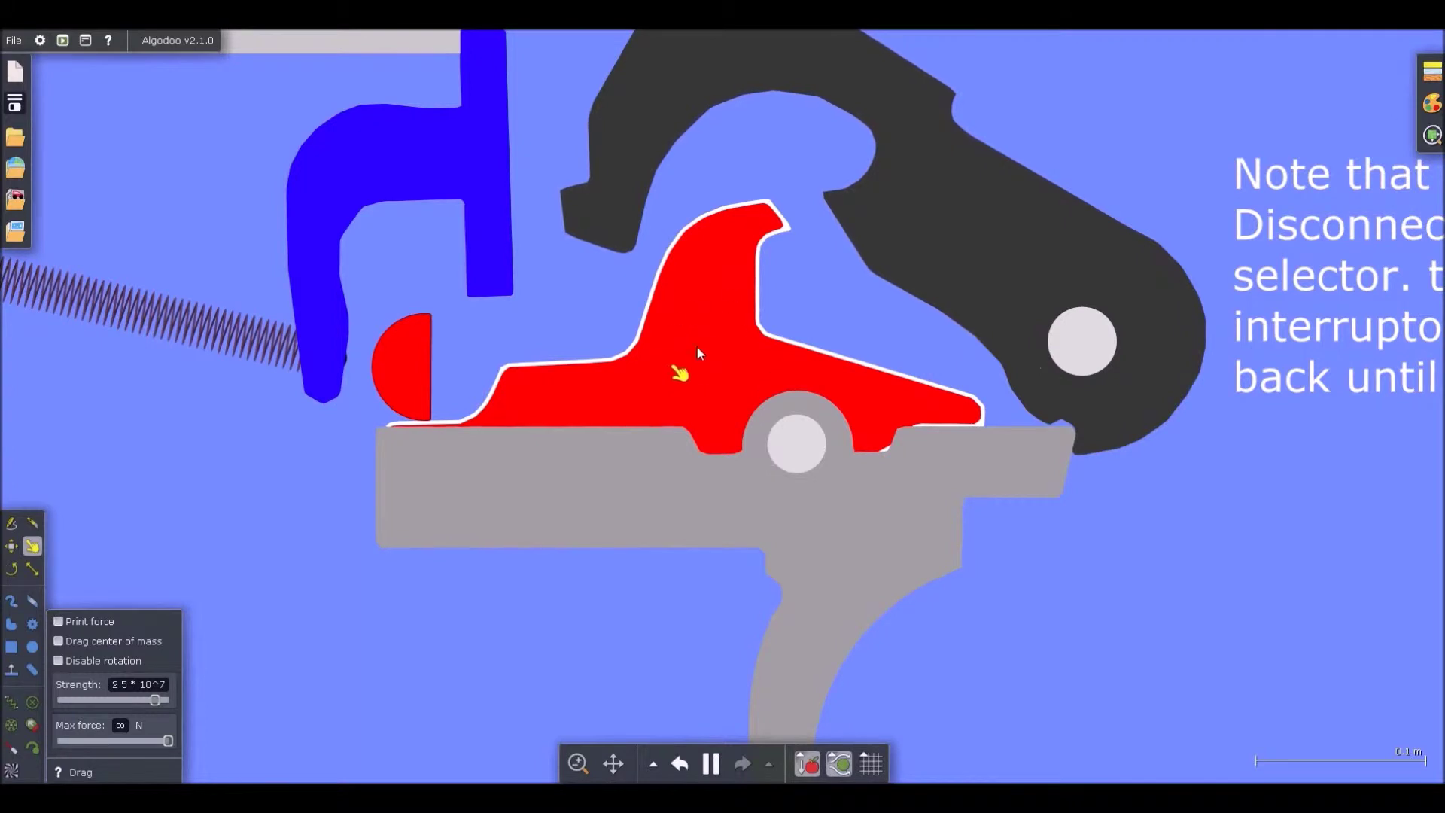
{"action": "scroll", "coordinate": [725, 245], "scroll_direction": "down", "scroll_amount": 1}
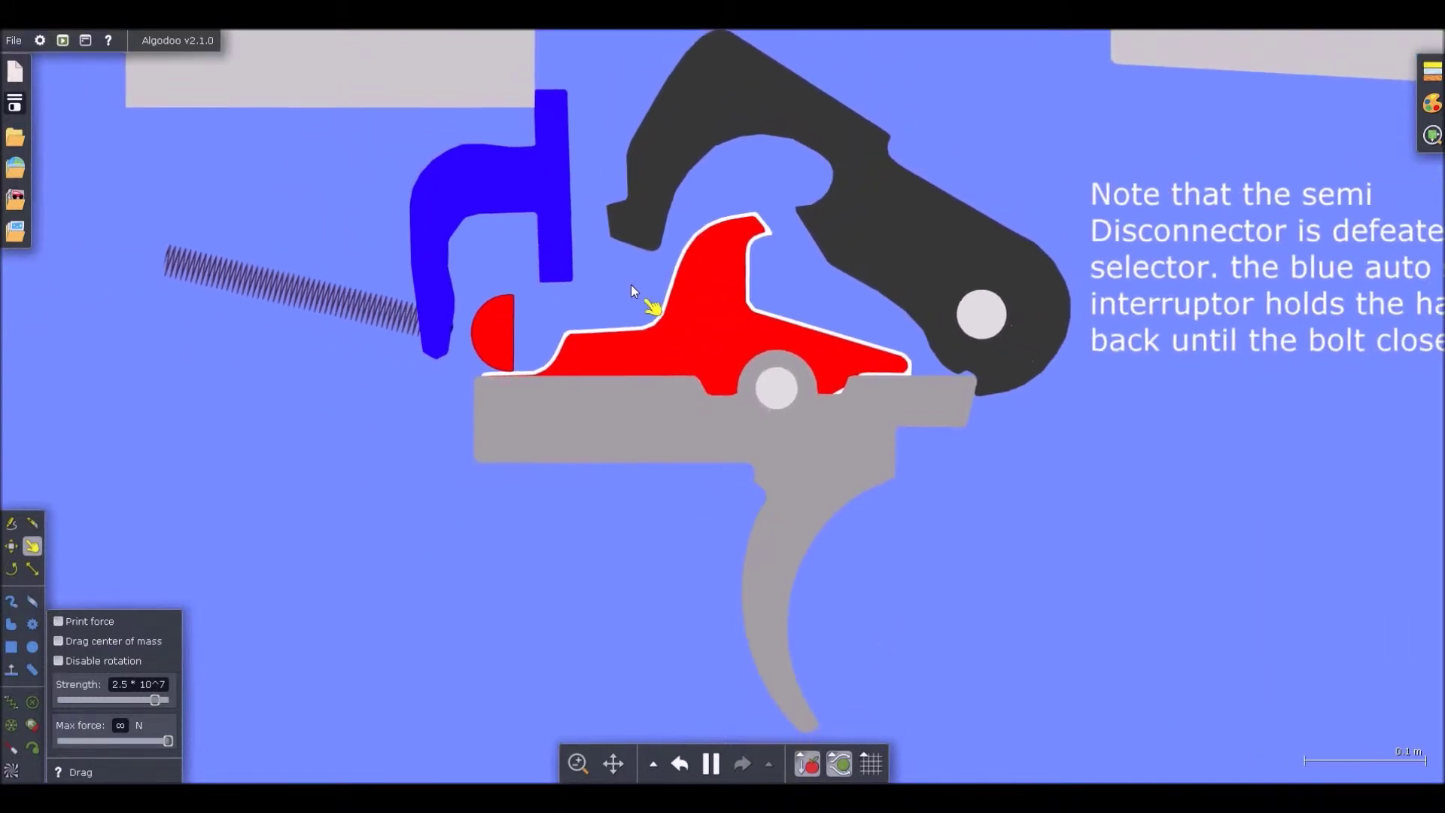
{"action": "scroll", "coordinate": [504, 333], "scroll_direction": "up", "scroll_amount": 1}
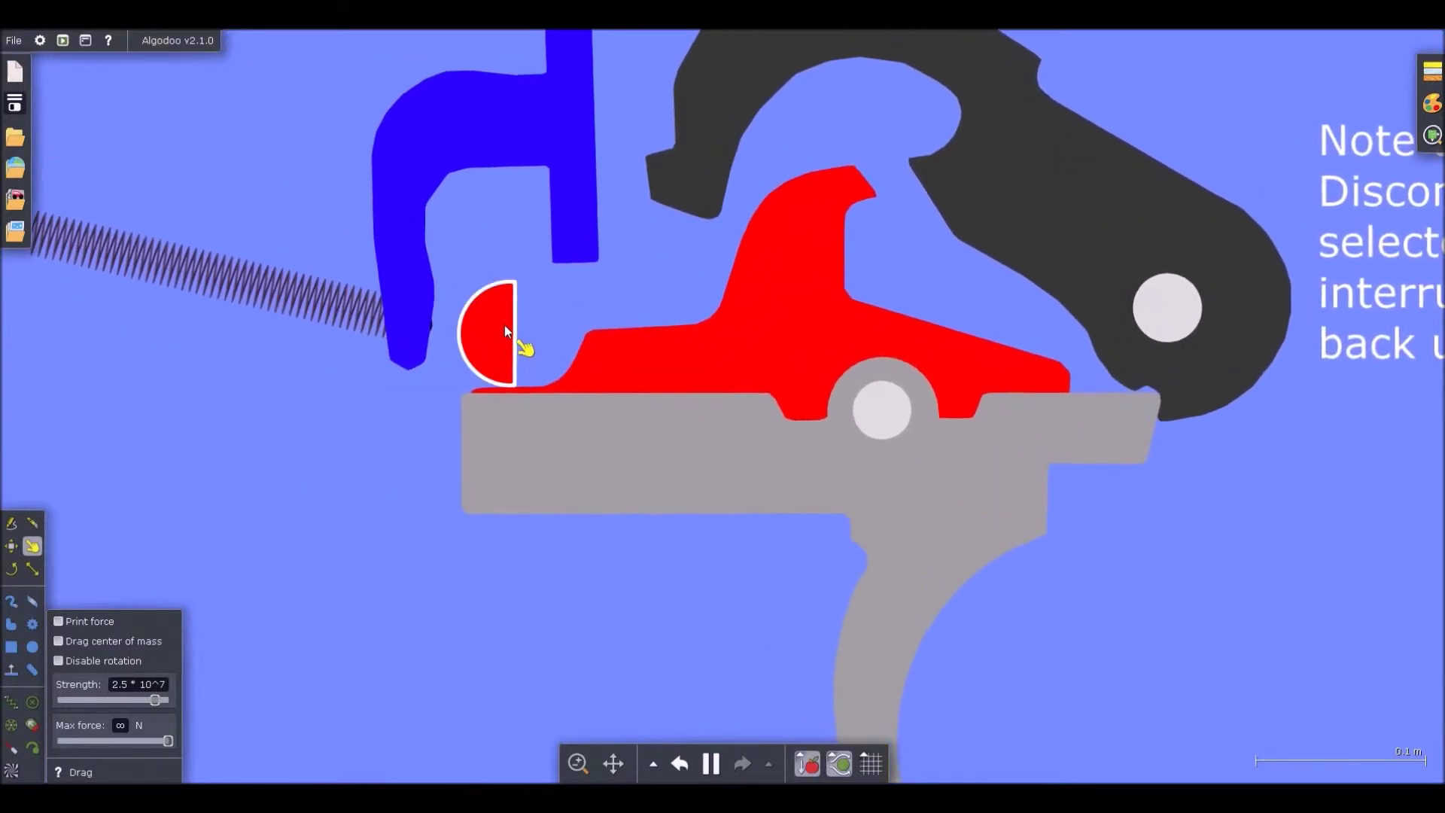
{"action": "scroll", "coordinate": [502, 334], "scroll_direction": "up", "scroll_amount": 1}
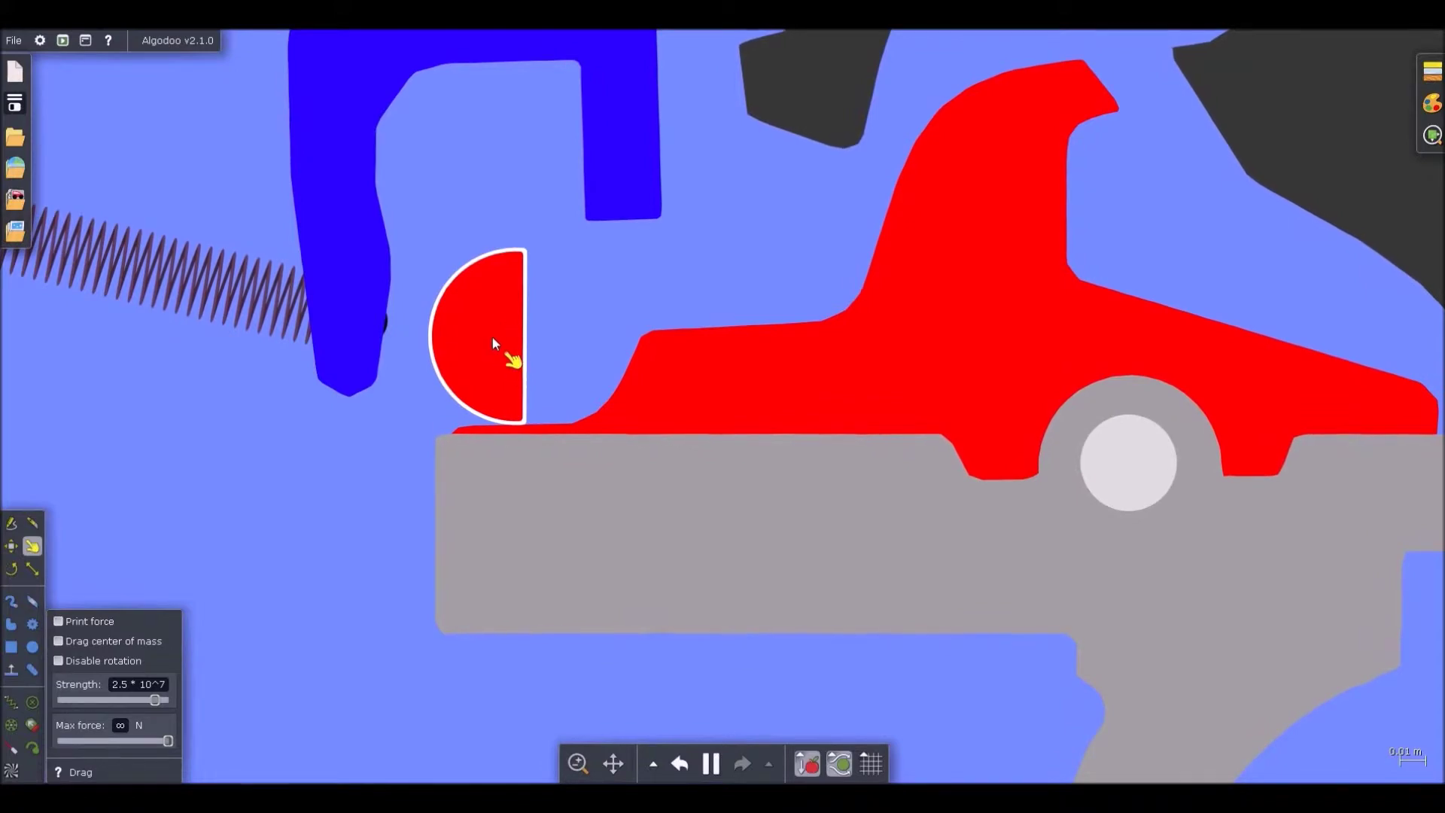
{"action": "scroll", "coordinate": [583, 369], "scroll_direction": "down", "scroll_amount": 5}
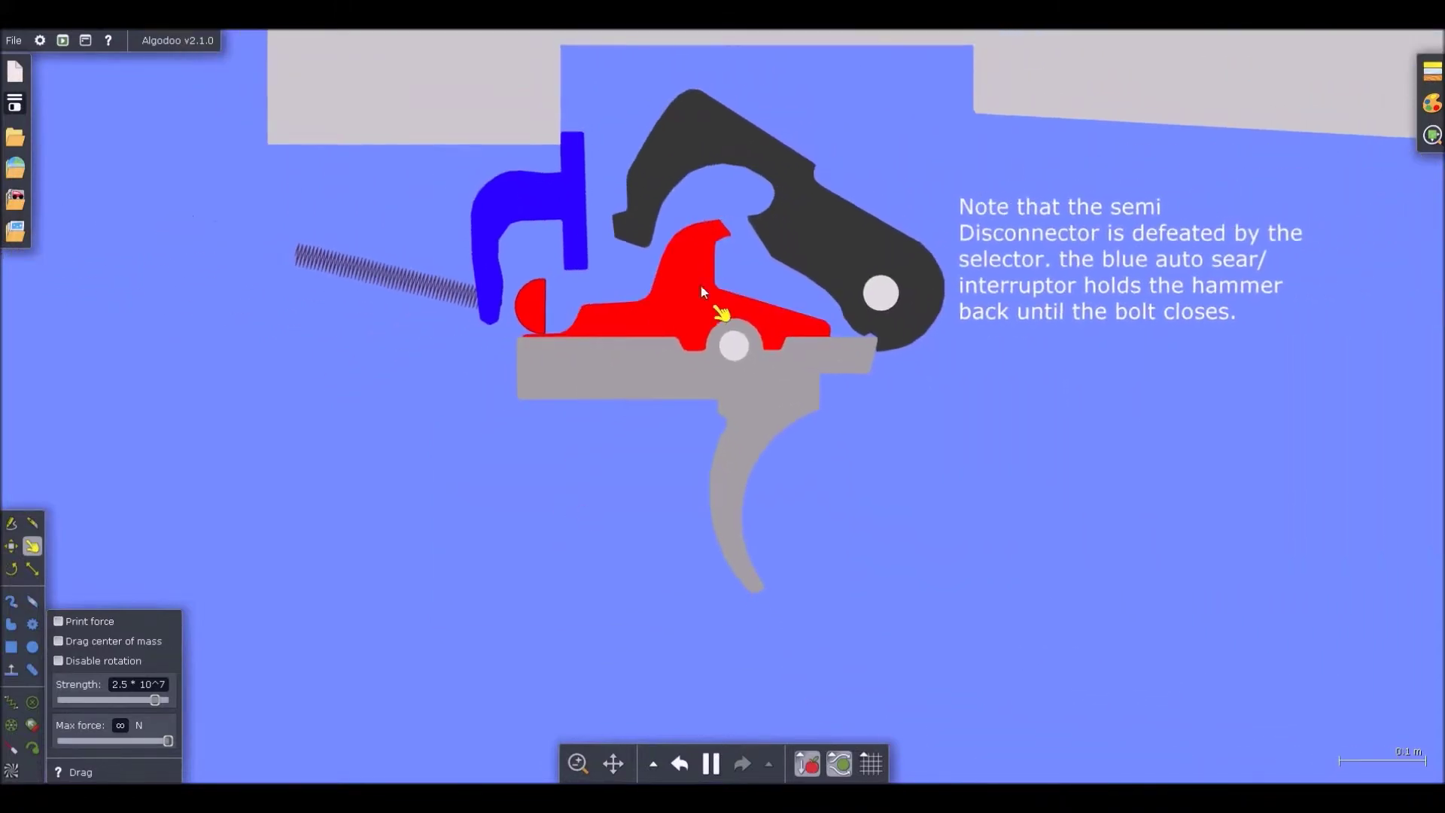
{"action": "scroll", "coordinate": [701, 290], "scroll_direction": "up", "scroll_amount": 3}
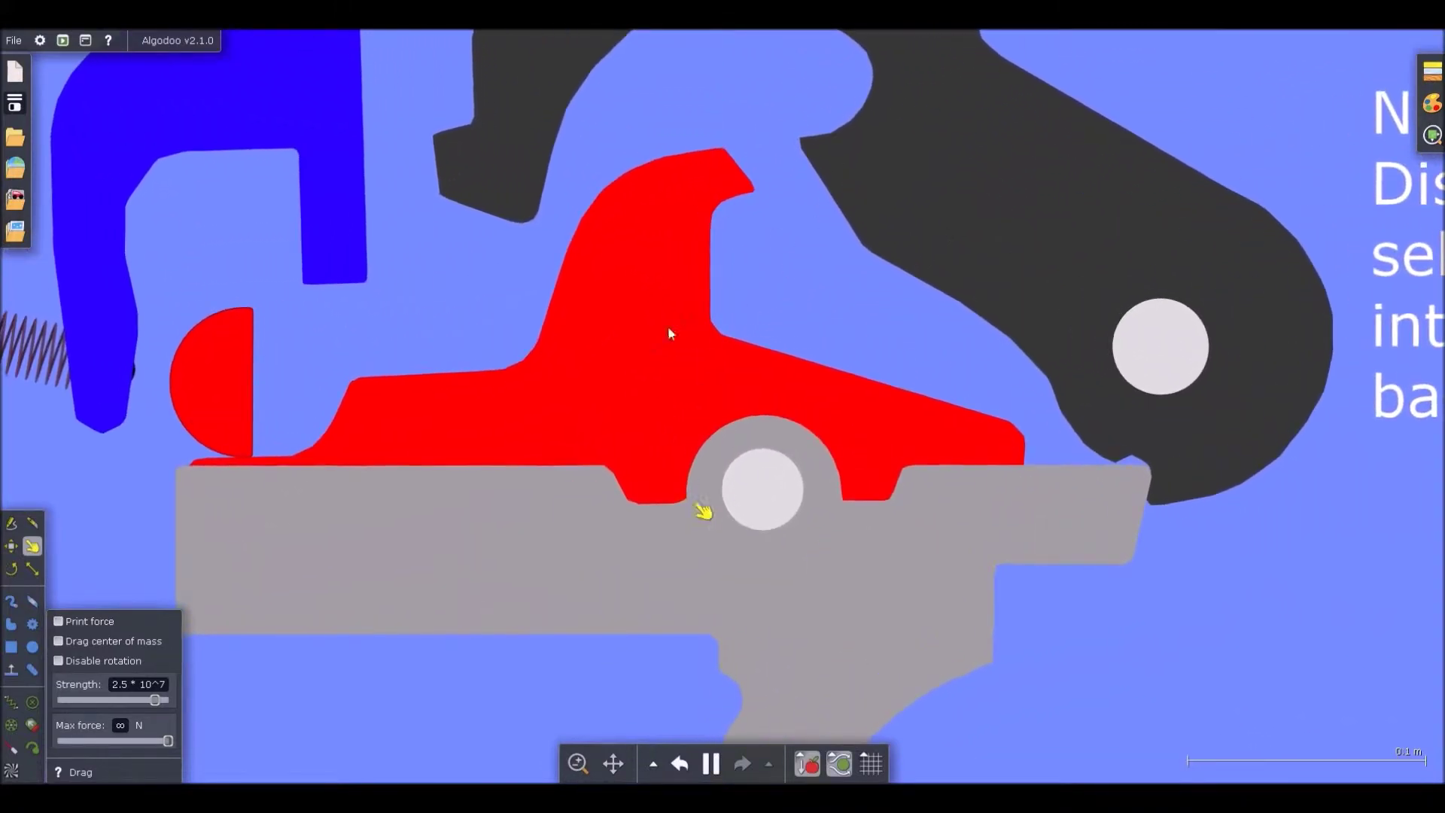
- Push the AUTO hammer down toward the disconnector's hook and let it rise again
{"action": "scroll", "coordinate": [669, 211], "scroll_direction": "down", "scroll_amount": 3}
{"action": "left_click_drag", "start_coordinate": [665, 107], "coordinate": [550, 231]}
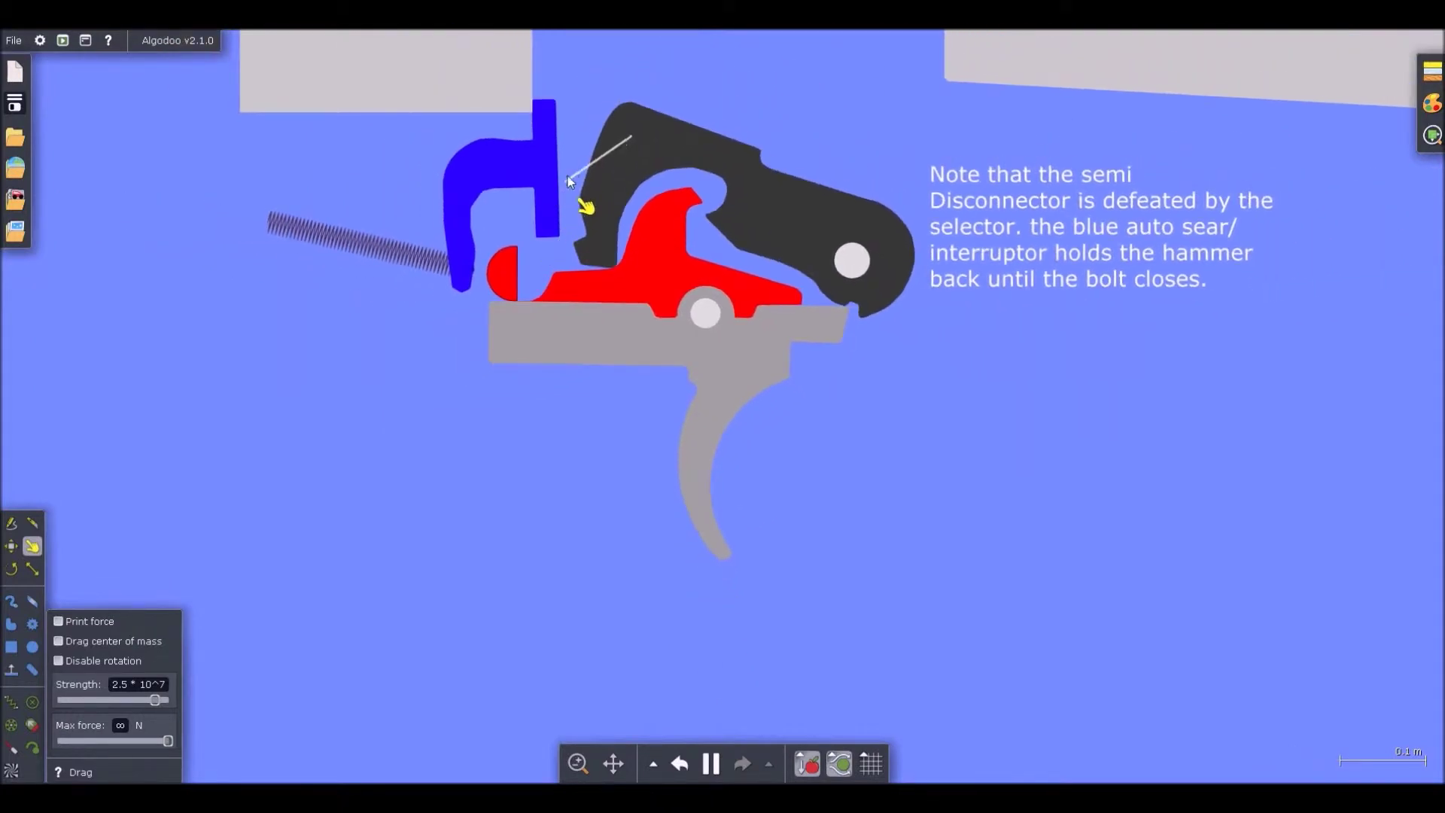
{"action": "left_click_drag", "start_coordinate": [568, 176], "coordinate": [617, 81]}
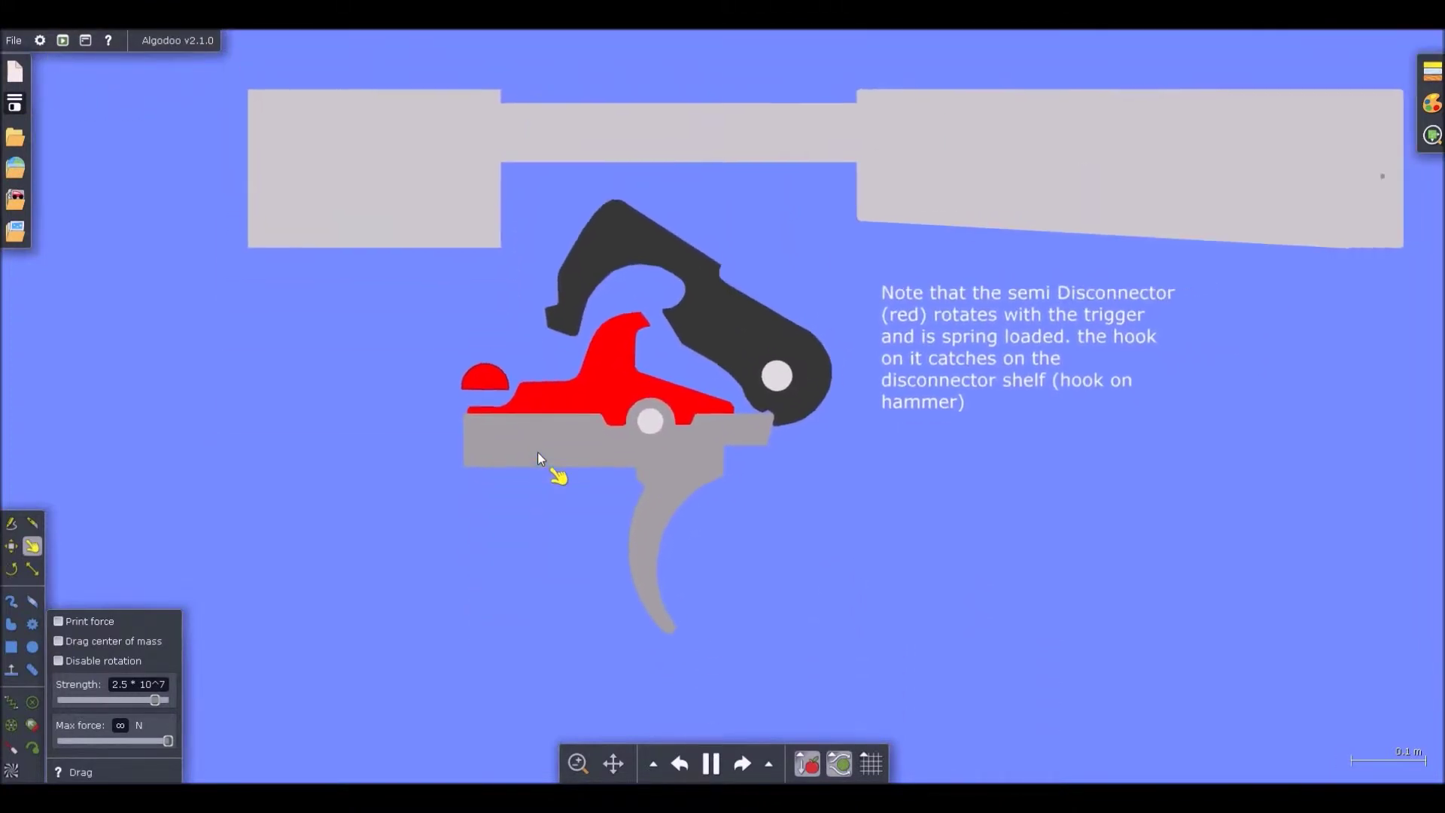
- Pause the simulation and compare the selector's orientation in the SEMI mechanism with the one in the AUTO mechanism
{"action": "scroll", "coordinate": [538, 452], "scroll_direction": "down", "scroll_amount": 10}
{"action": "key", "text": "space"}
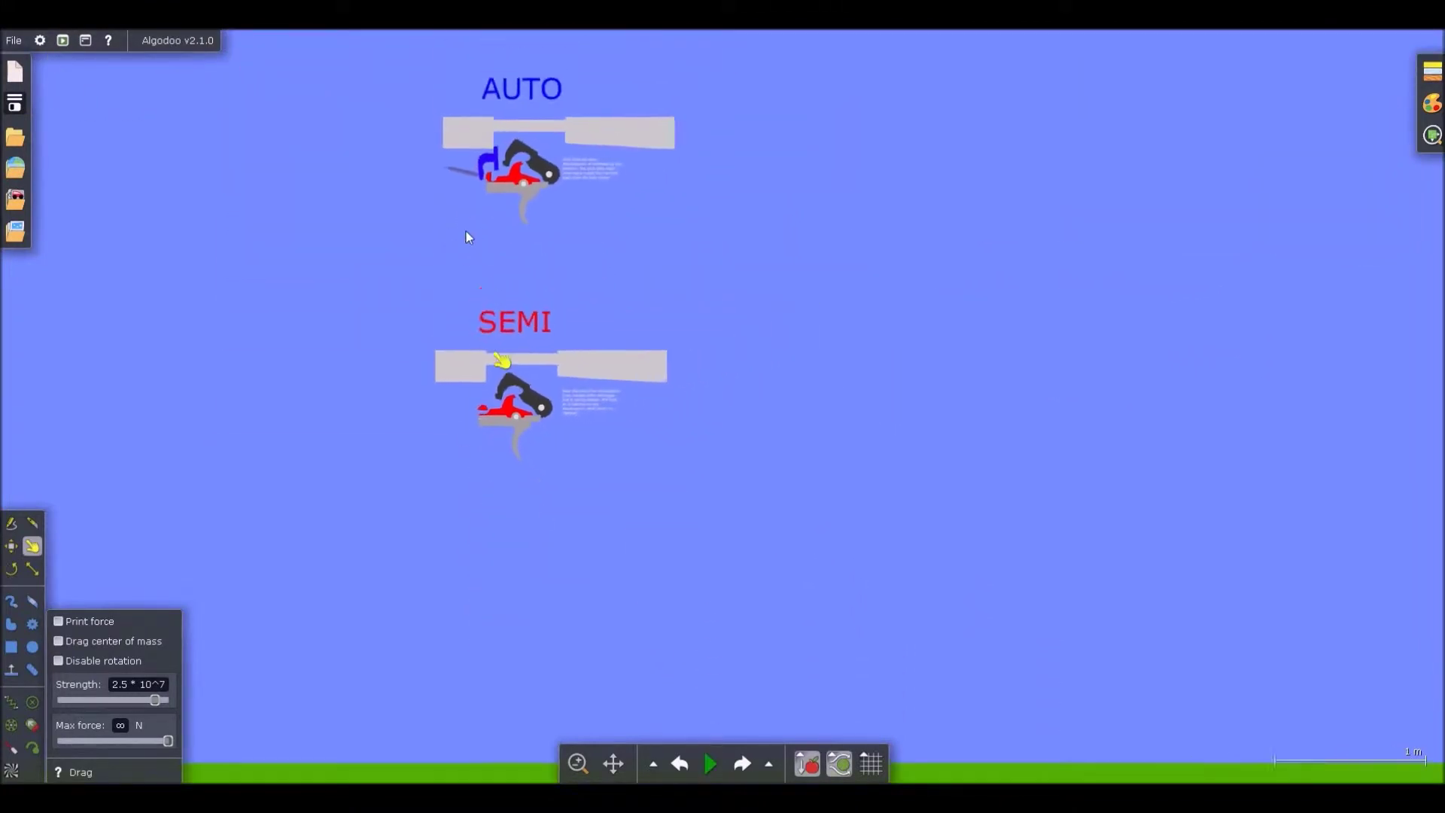
{"action": "scroll", "coordinate": [467, 197], "scroll_direction": "up", "scroll_amount": 6}
{"action": "scroll", "coordinate": [551, 150], "scroll_direction": "down", "scroll_amount": 2}
{"action": "scroll", "coordinate": [590, 156], "scroll_direction": "up", "scroll_amount": 7}
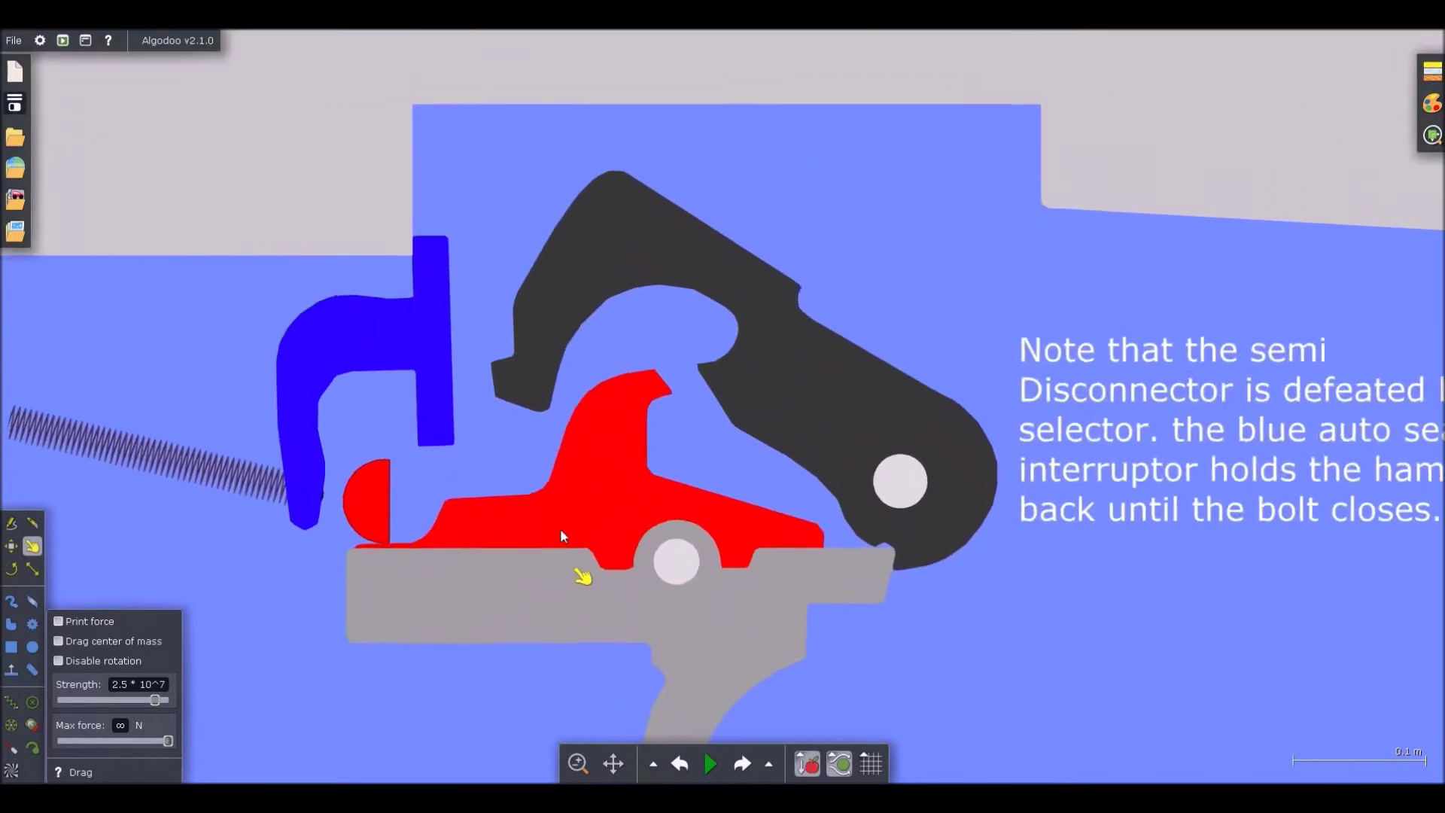
{"action": "scroll", "coordinate": [522, 429], "scroll_direction": "down", "scroll_amount": 3}
{"action": "scroll", "coordinate": [502, 404], "scroll_direction": "up", "scroll_amount": 1}
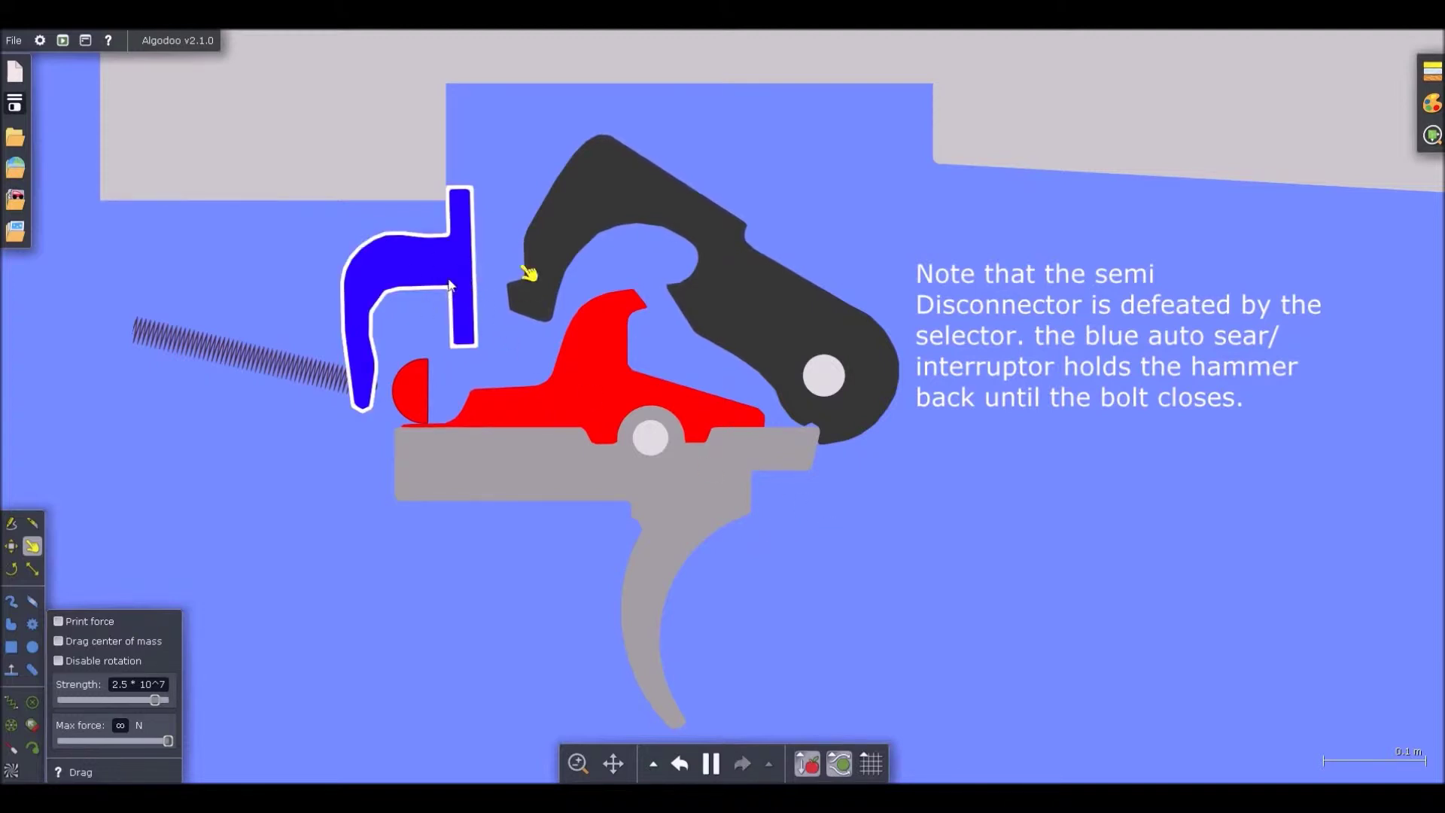
- Fire and cycle the AUTO mechanism, examining how the blue auto sear moves with the trigger and bolt
{"action": "scroll", "coordinate": [450, 286], "scroll_direction": "up", "scroll_amount": 3}
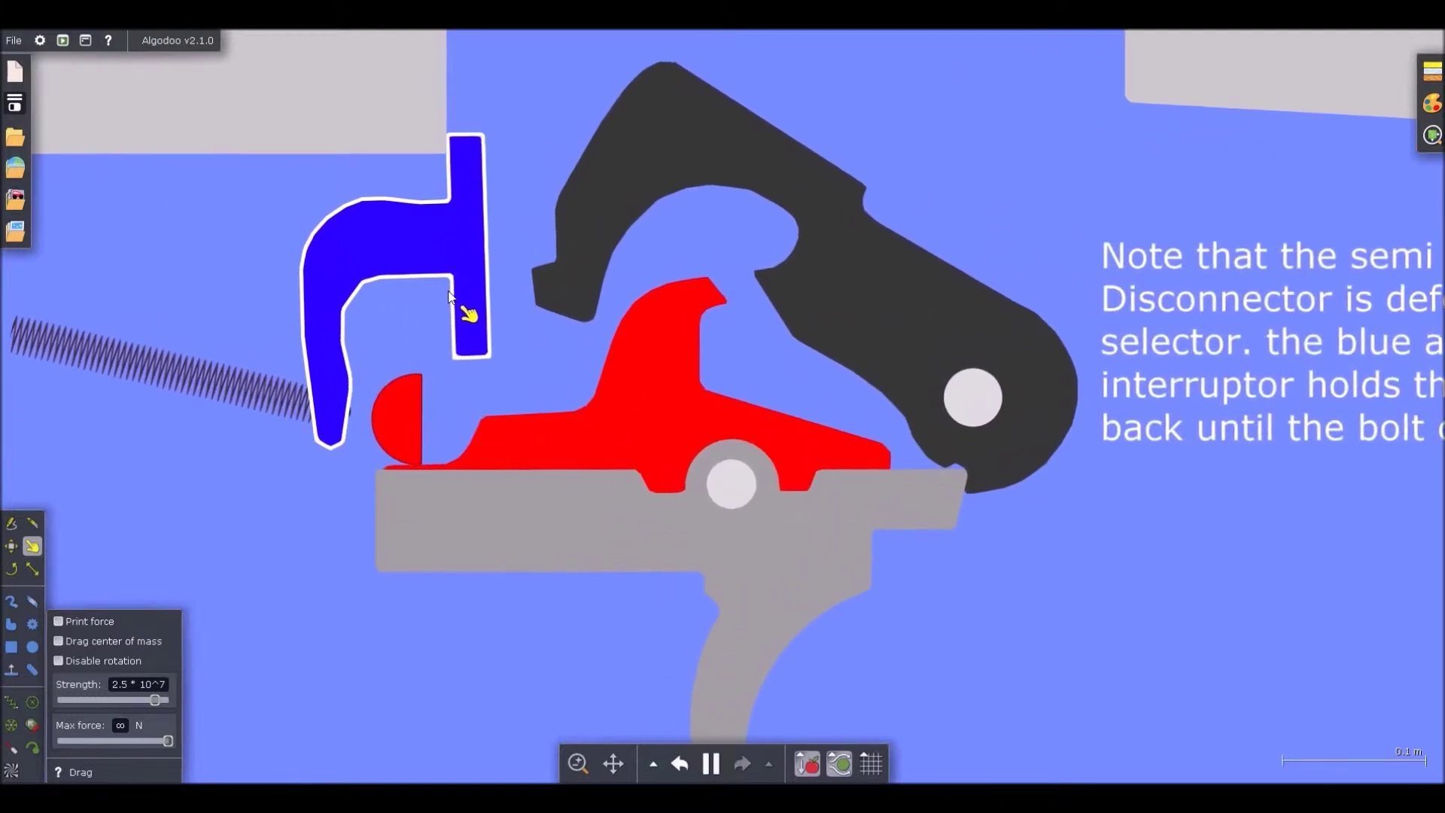
{"action": "scroll", "coordinate": [467, 293], "scroll_direction": "down", "scroll_amount": 3}
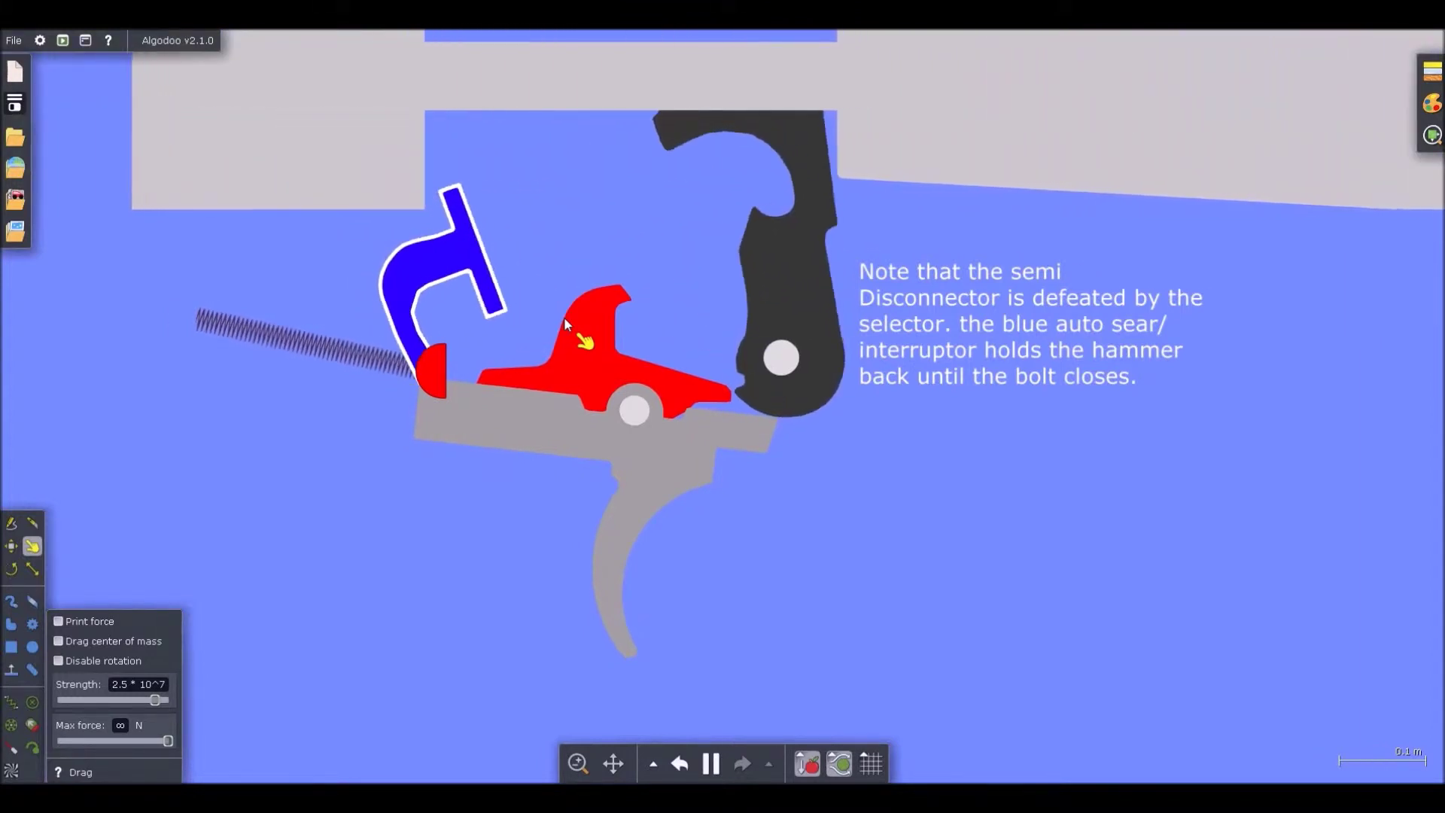
{"action": "scroll", "coordinate": [763, 280], "scroll_direction": "down", "scroll_amount": 3}
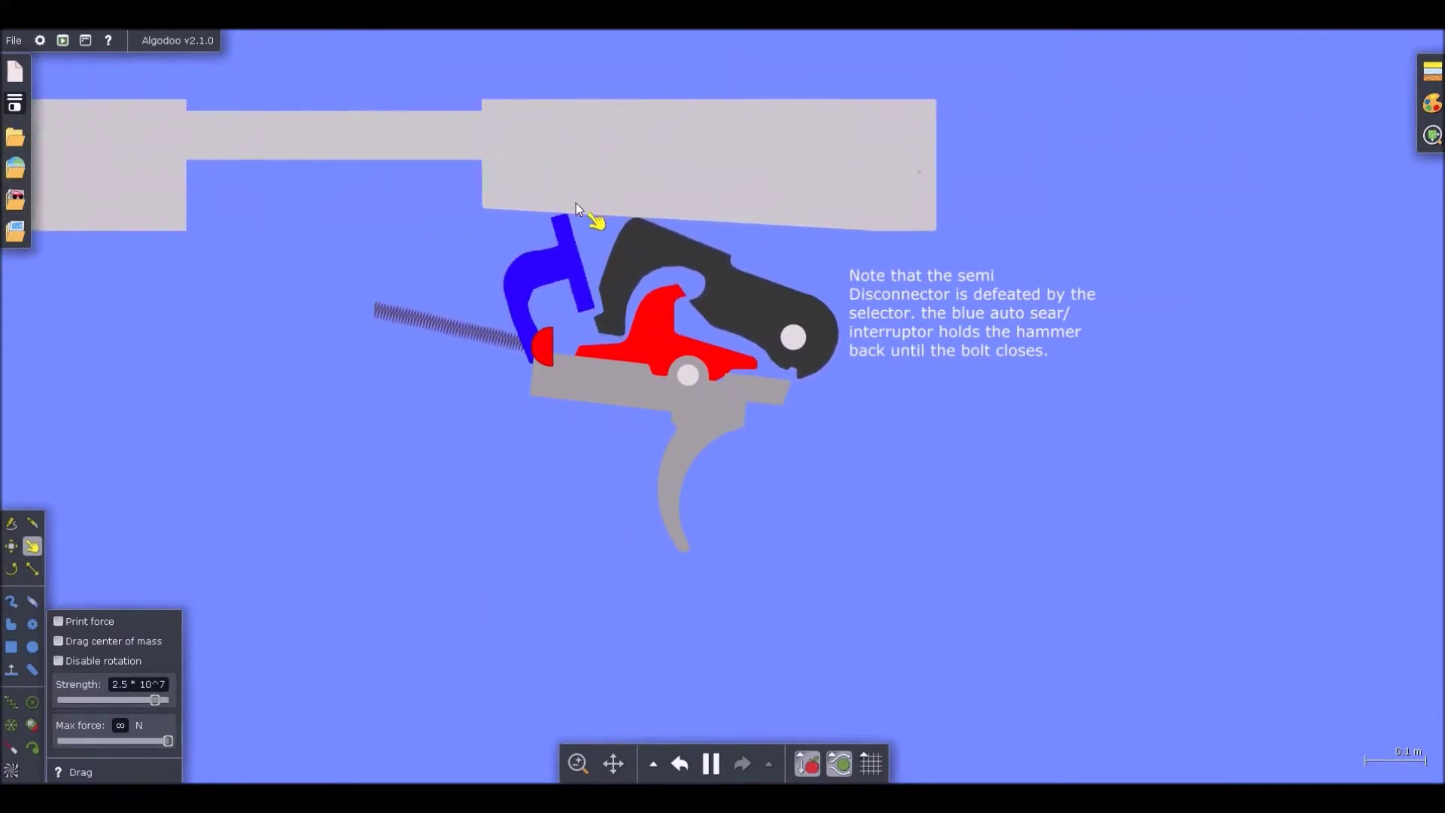
{"action": "scroll", "coordinate": [595, 210], "scroll_direction": "up", "scroll_amount": 5}
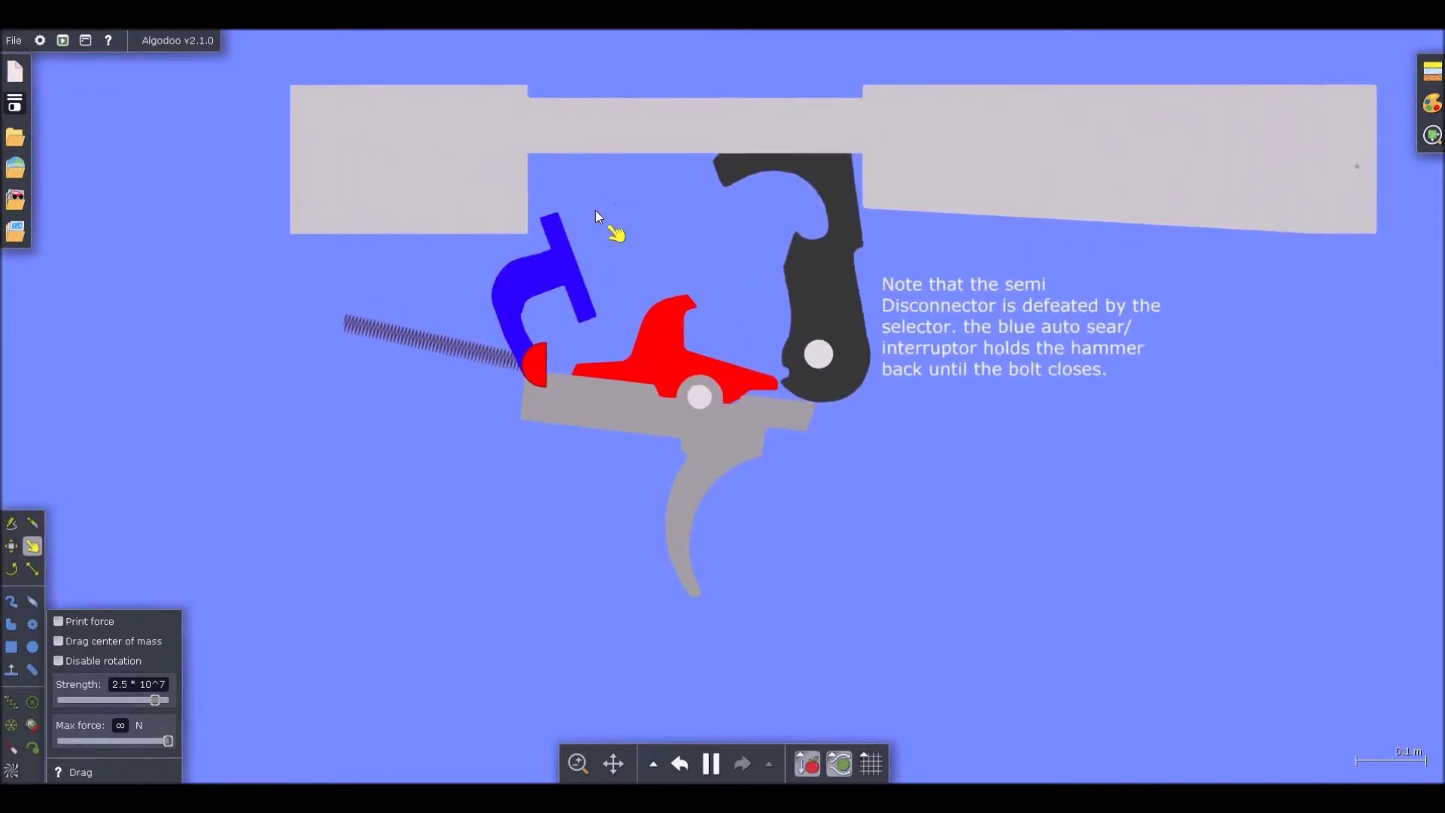
{"action": "scroll", "coordinate": [580, 224], "scroll_direction": "down", "scroll_amount": 2}
- Examine how the blue auto sear's lower tip catches the hammer's hook while the bolt is behind its closed position
{"action": "scroll", "coordinate": [539, 283], "scroll_direction": "up", "scroll_amount": 2}
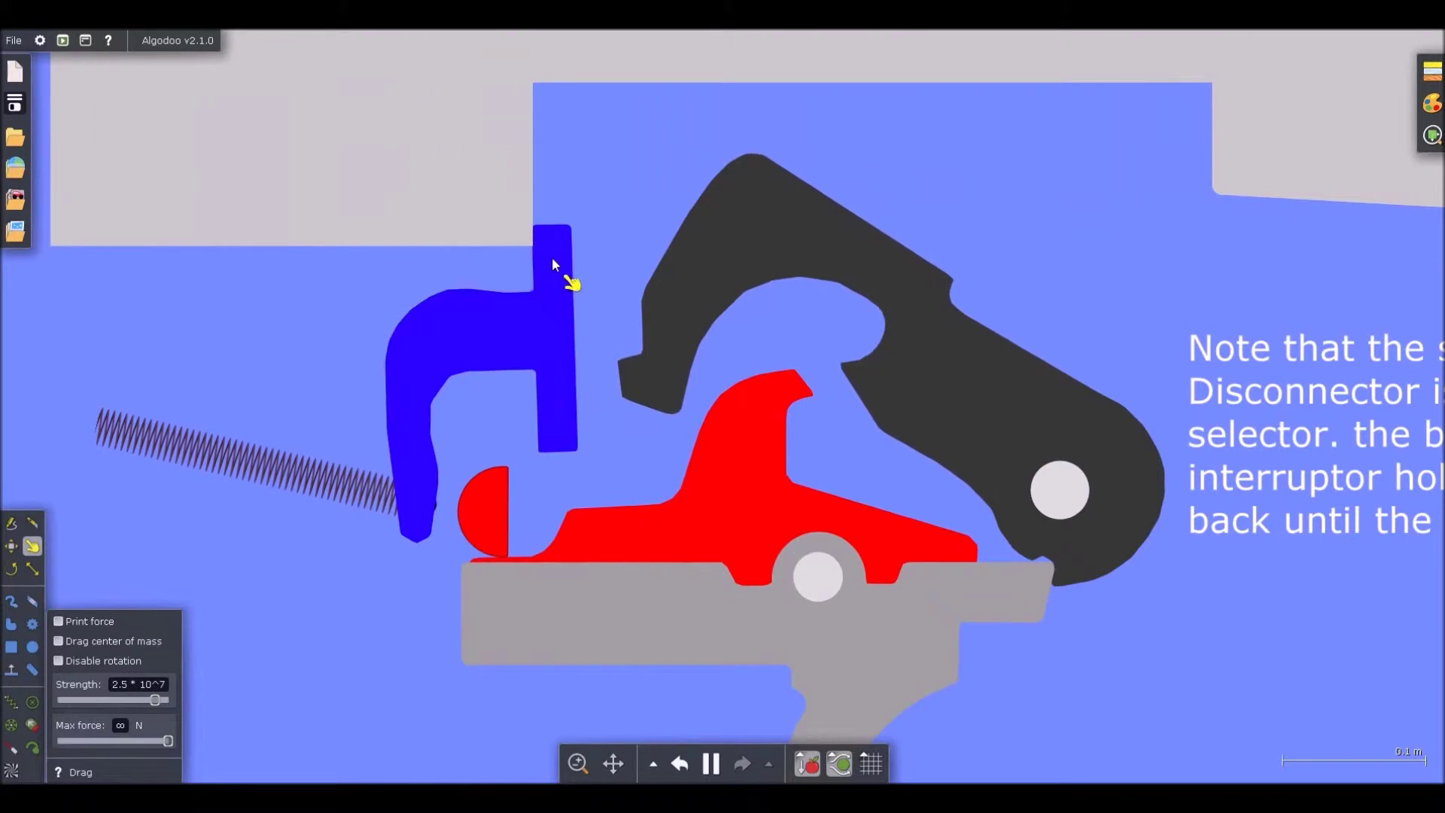
{"action": "scroll", "coordinate": [724, 259], "scroll_direction": "down", "scroll_amount": 3}
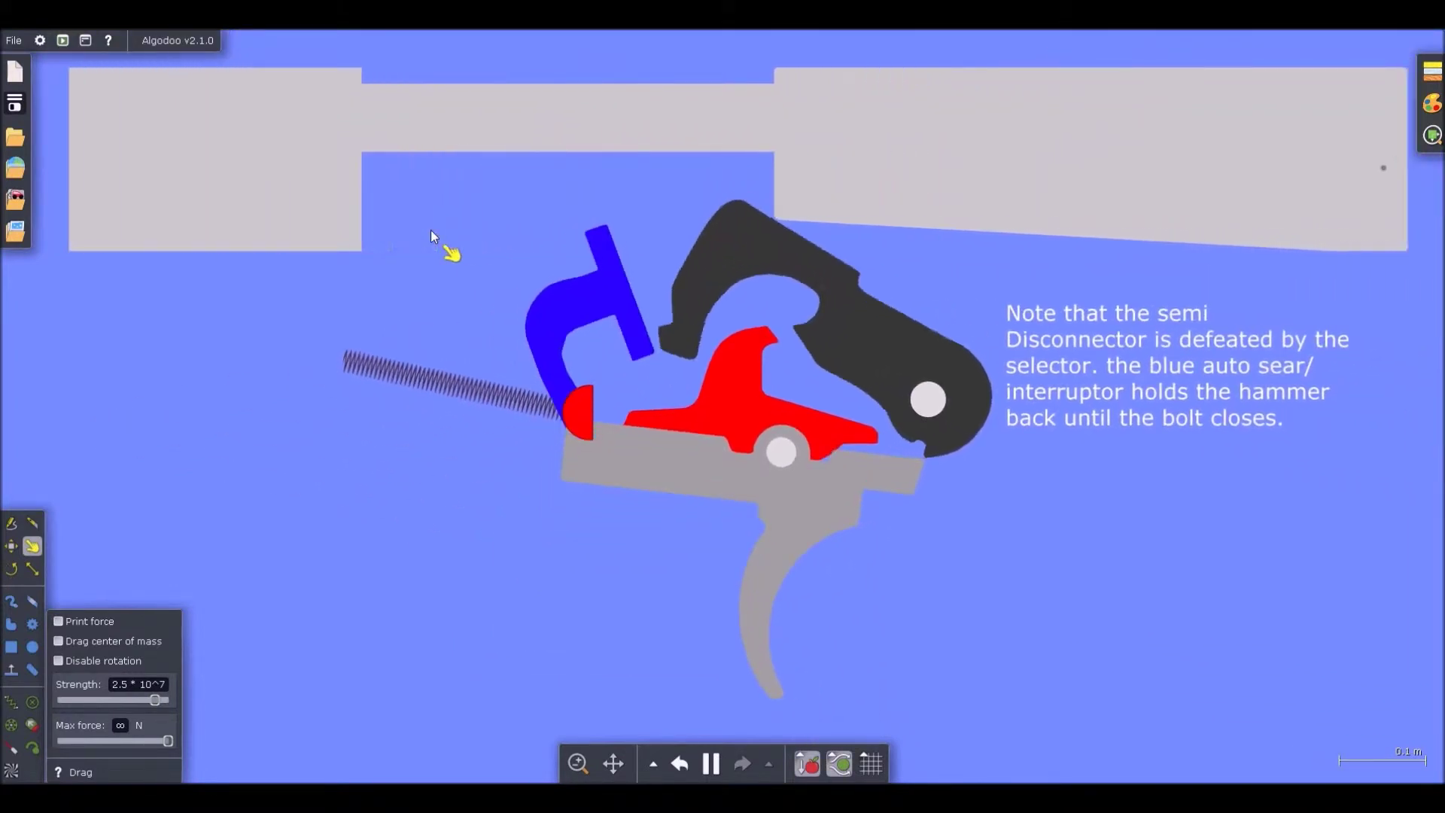
{"action": "scroll", "coordinate": [662, 307], "scroll_direction": "up", "scroll_amount": 5}
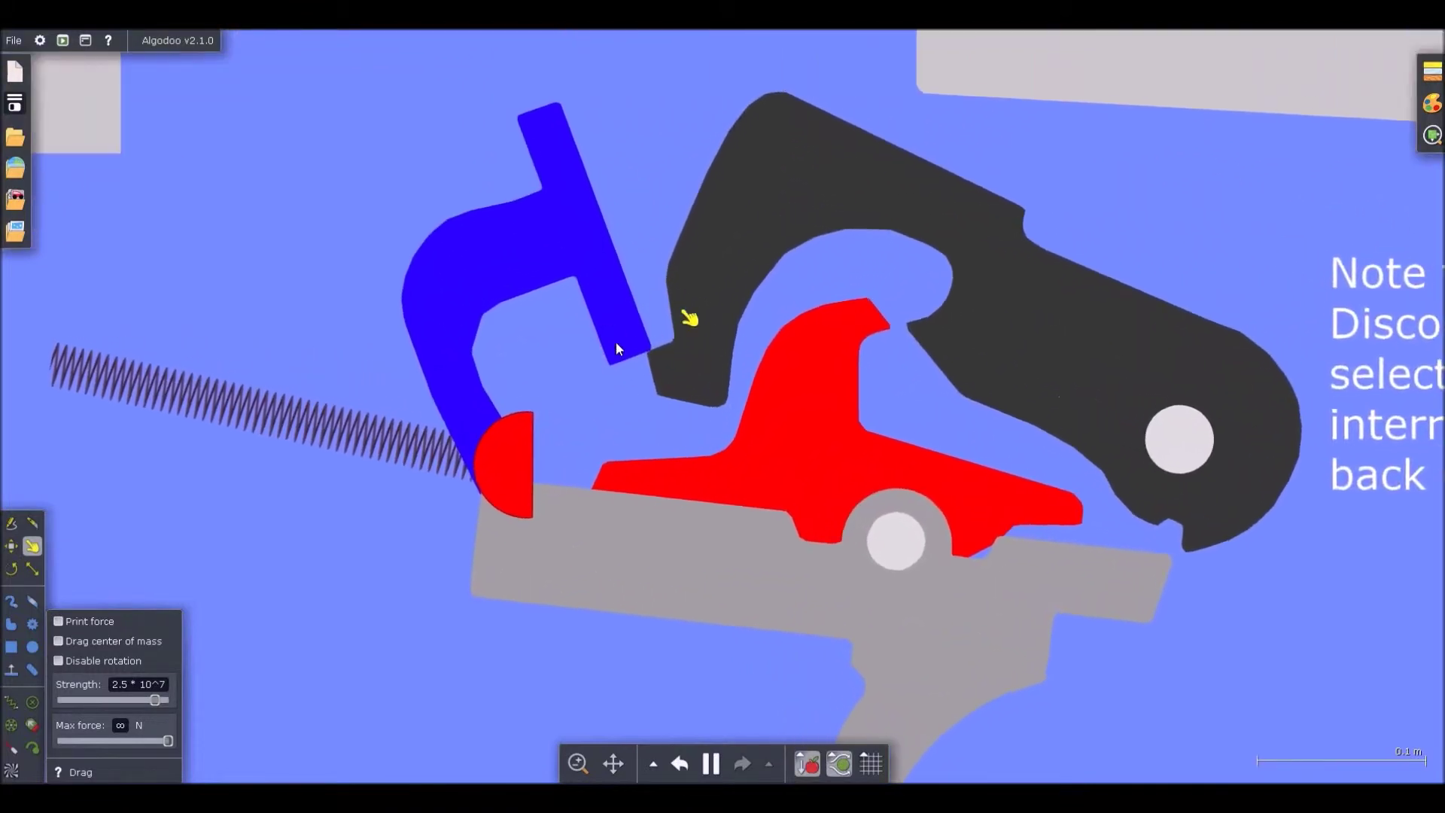
{"action": "scroll", "coordinate": [650, 326], "scroll_direction": "down", "scroll_amount": 8}
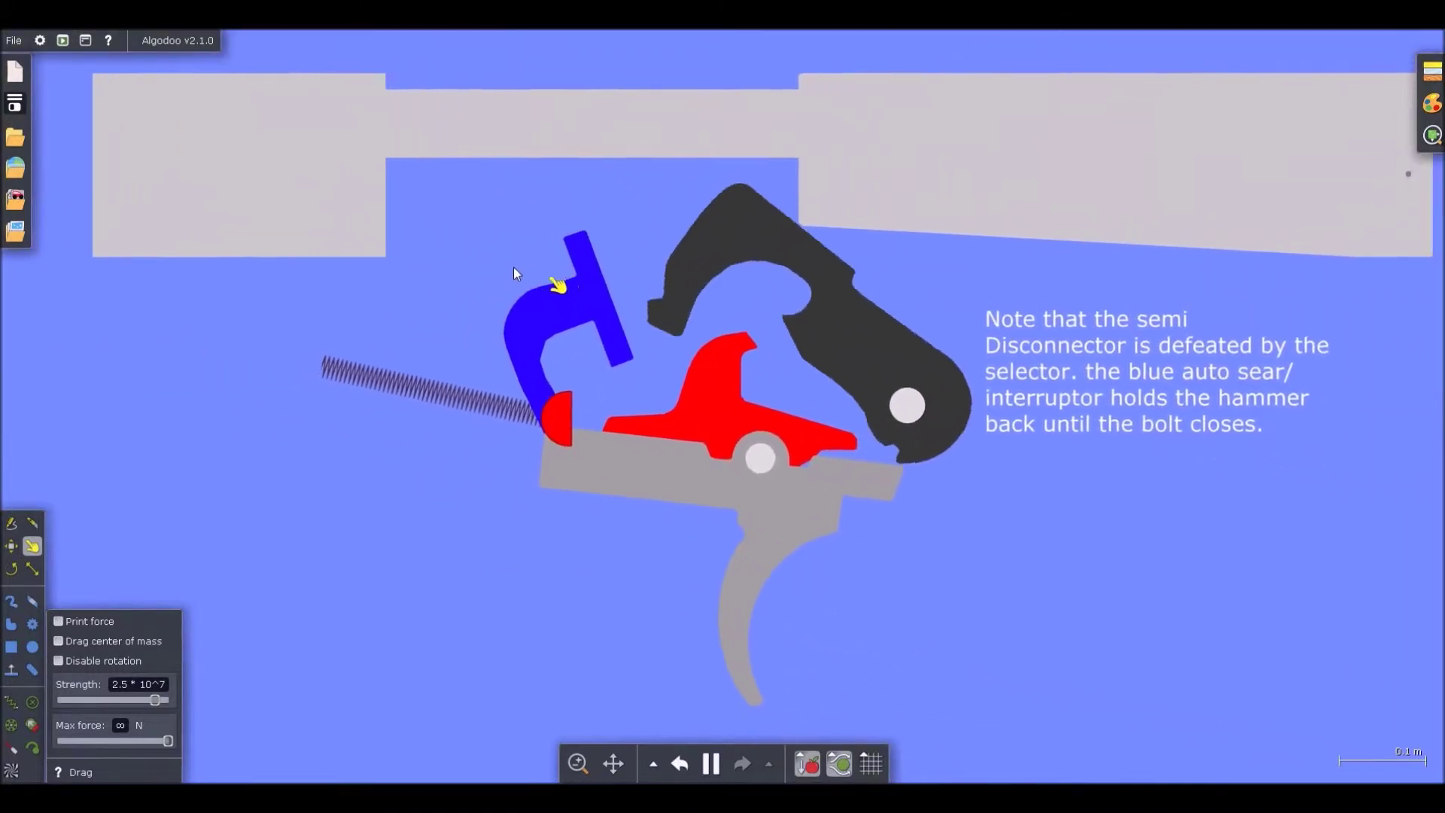
{"action": "scroll", "coordinate": [620, 302], "scroll_direction": "up", "scroll_amount": 3}
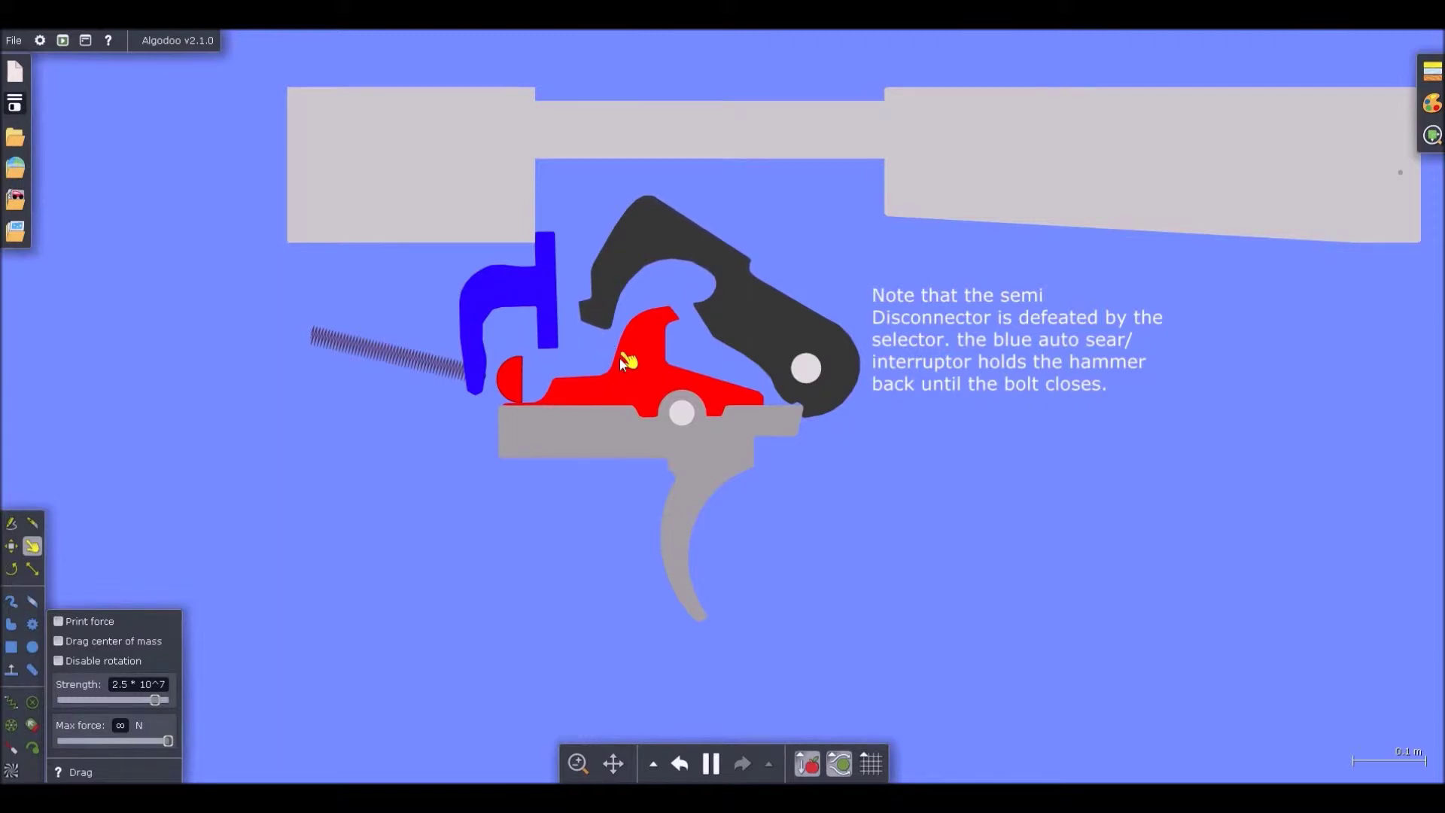
- With the AUTO mechanism at rest, examine the blue auto sear's upper arm against the bolt and its clearance from the hammer
{"action": "scroll", "coordinate": [545, 463], "scroll_direction": "up", "scroll_amount": 3}
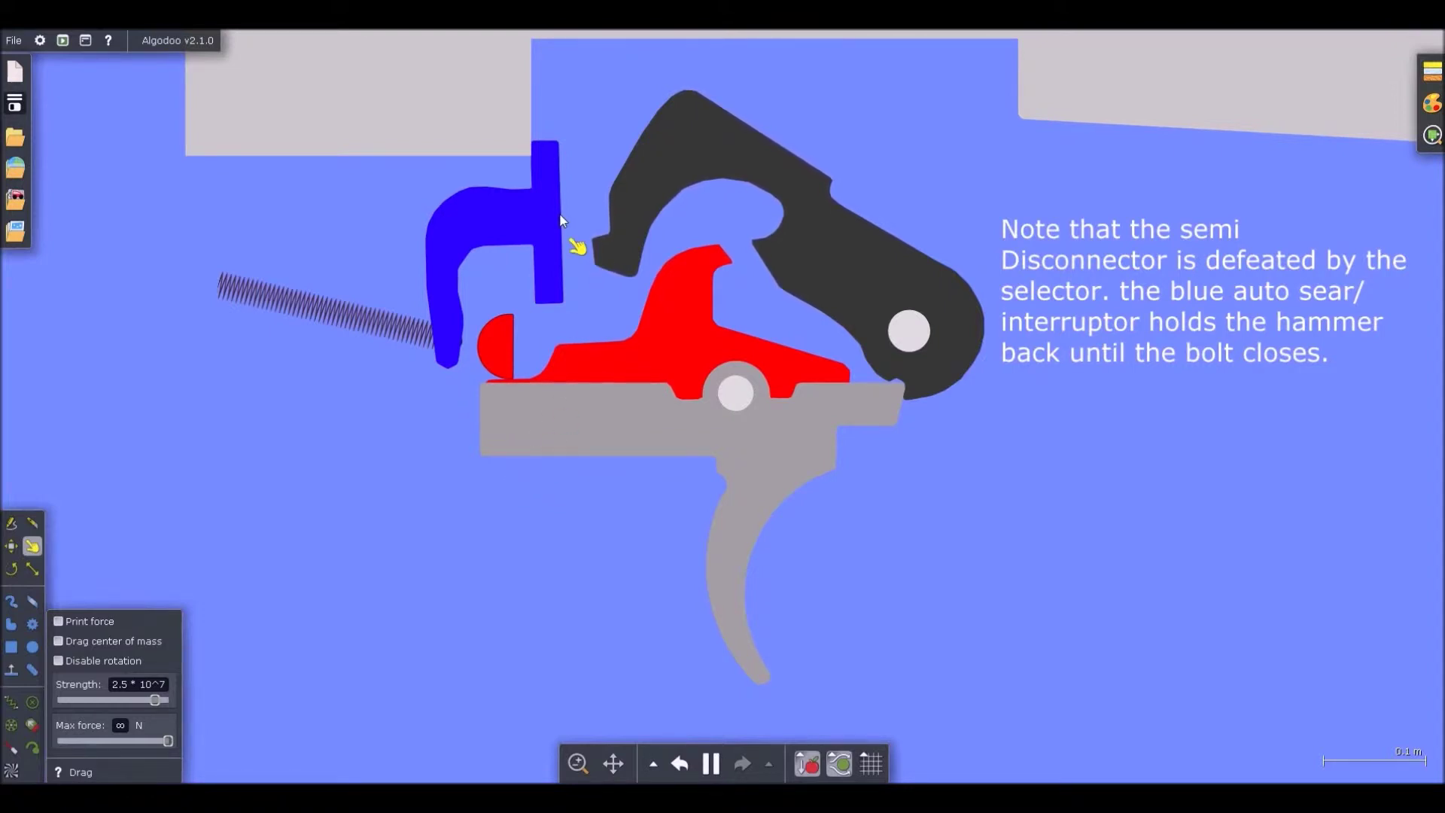
{"action": "scroll", "coordinate": [561, 237], "scroll_direction": "up", "scroll_amount": 3}
{"action": "scroll", "coordinate": [539, 241], "scroll_direction": "down", "scroll_amount": 2}
{"action": "scroll", "coordinate": [539, 241], "scroll_direction": "up", "scroll_amount": 5}
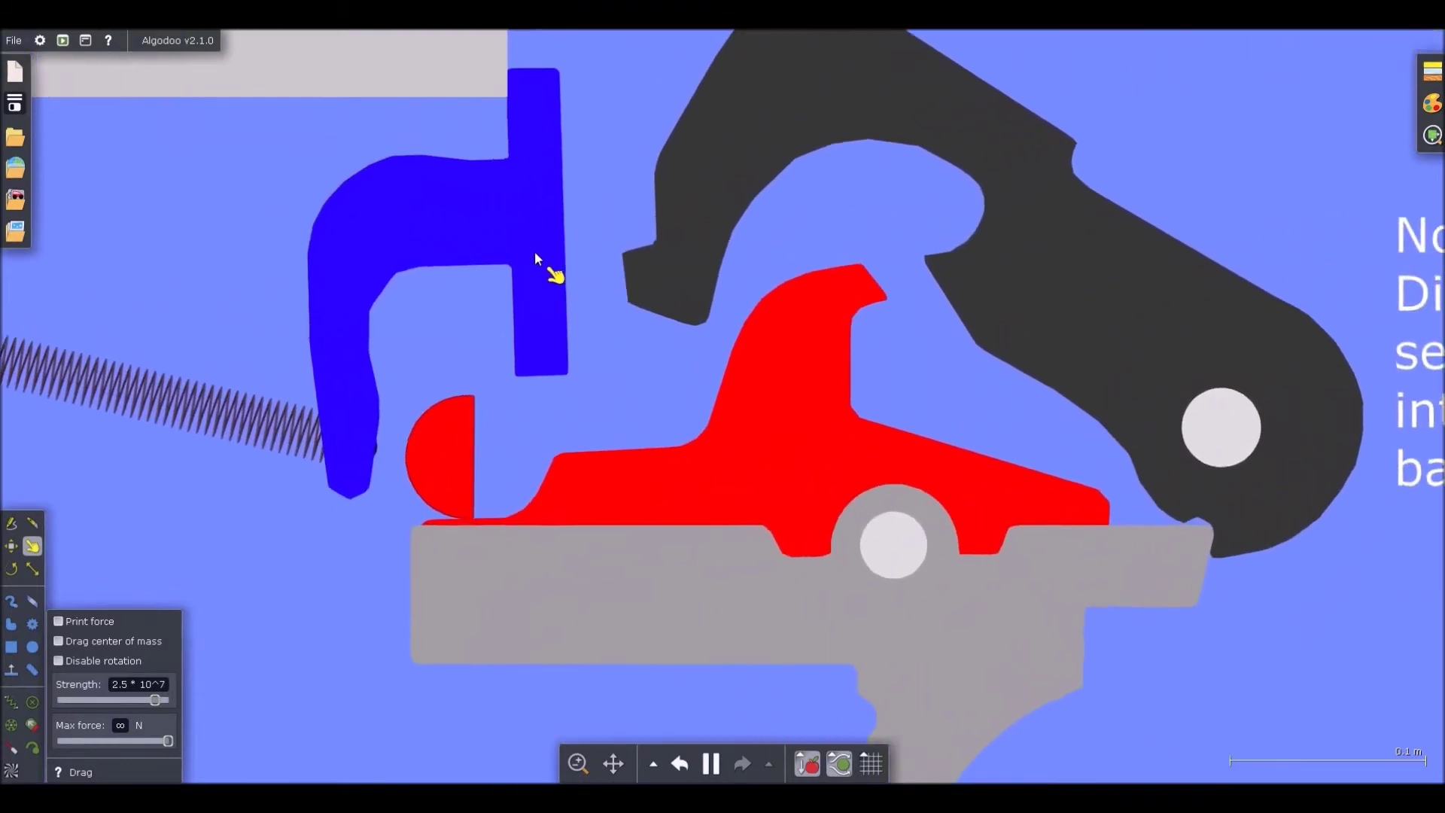
{"action": "scroll", "coordinate": [535, 250], "scroll_direction": "down", "scroll_amount": 7}
{"action": "scroll", "coordinate": [499, 260], "scroll_direction": "up", "scroll_amount": 2}
{"action": "scroll", "coordinate": [557, 308], "scroll_direction": "down", "scroll_amount": 4}
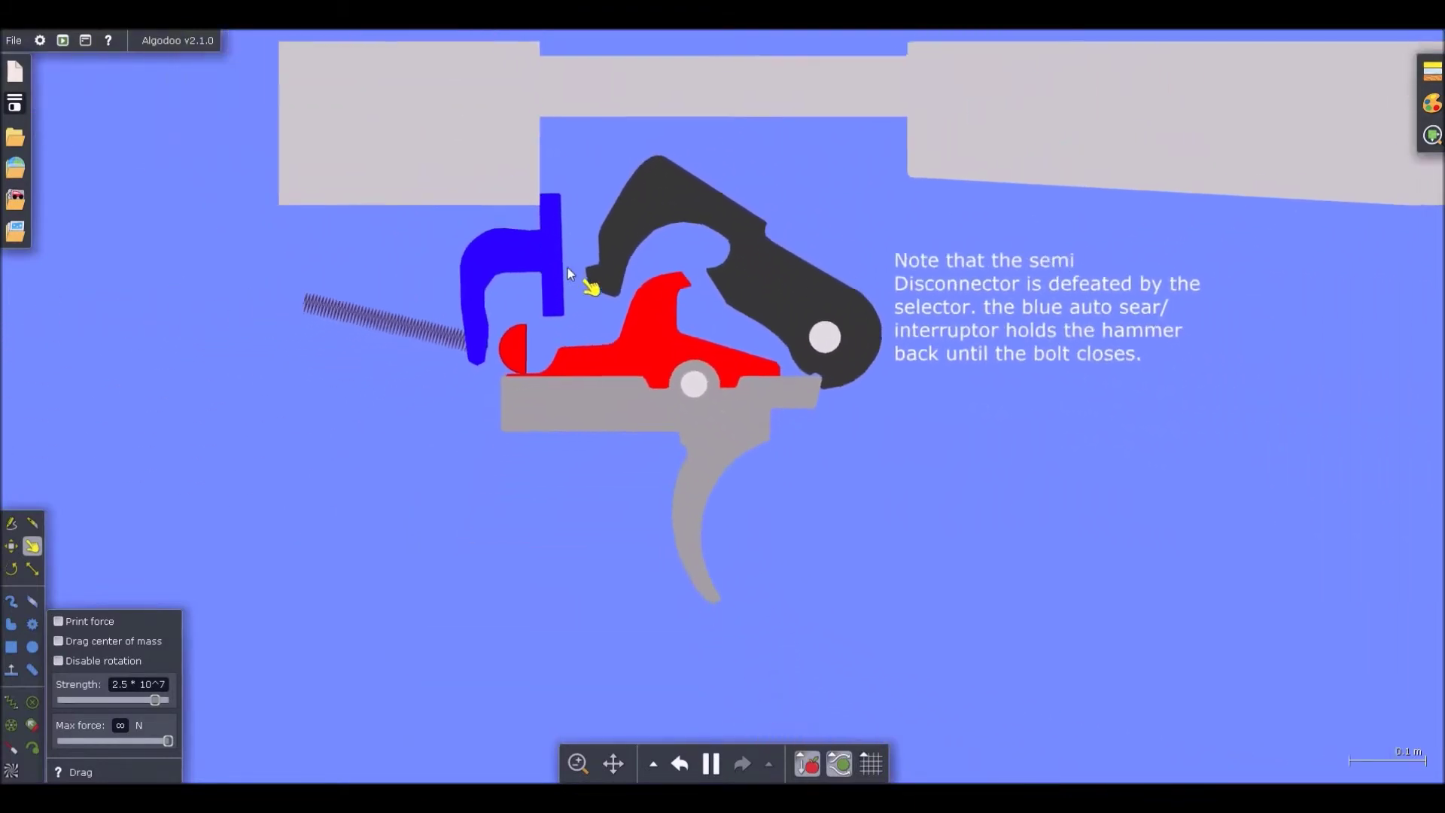
{"action": "scroll", "coordinate": [553, 331], "scroll_direction": "up", "scroll_amount": 3}
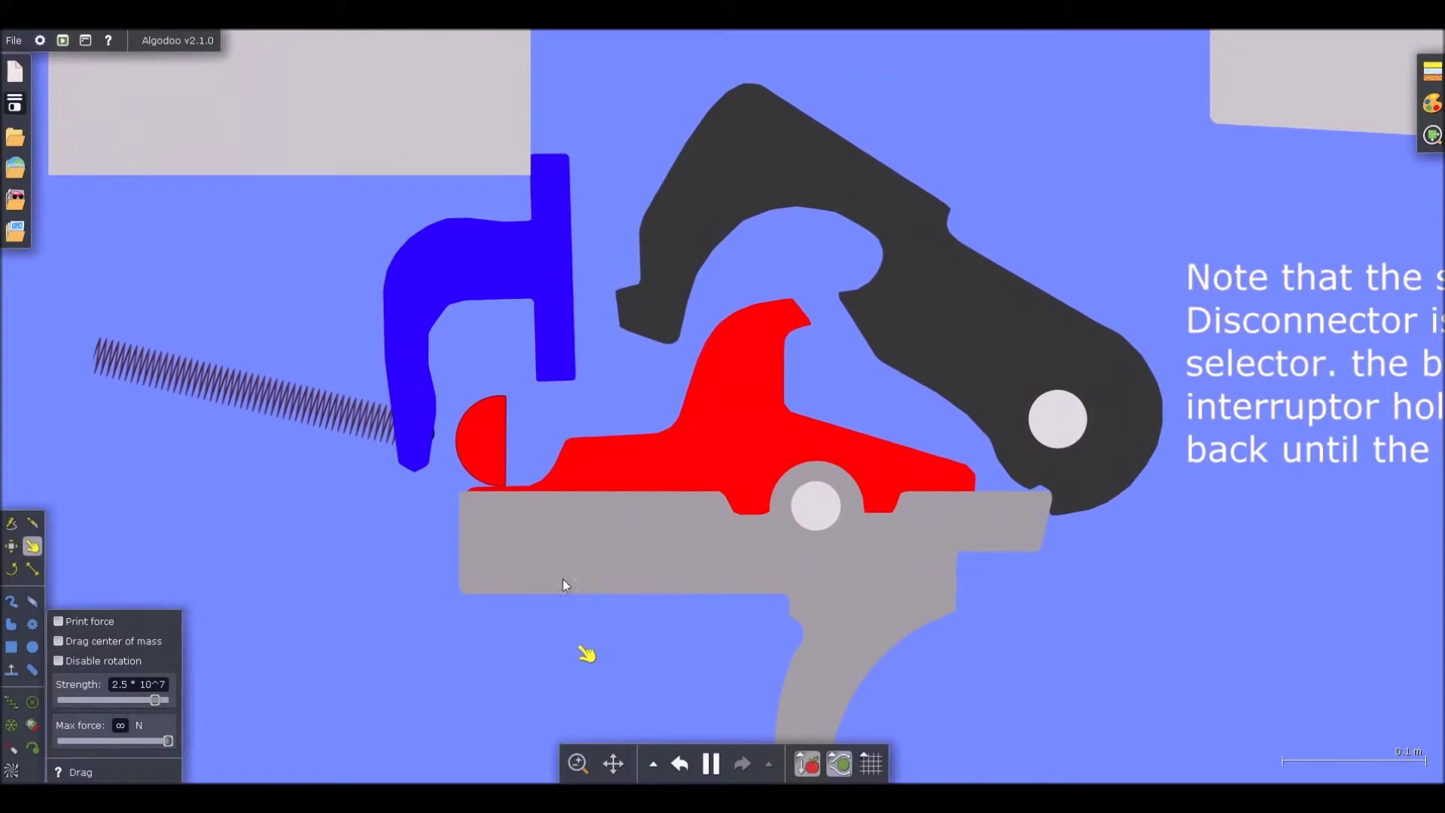
{"action": "scroll", "coordinate": [542, 271], "scroll_direction": "down", "scroll_amount": 5}
{"action": "scroll", "coordinate": [537, 265], "scroll_direction": "up", "scroll_amount": 4}
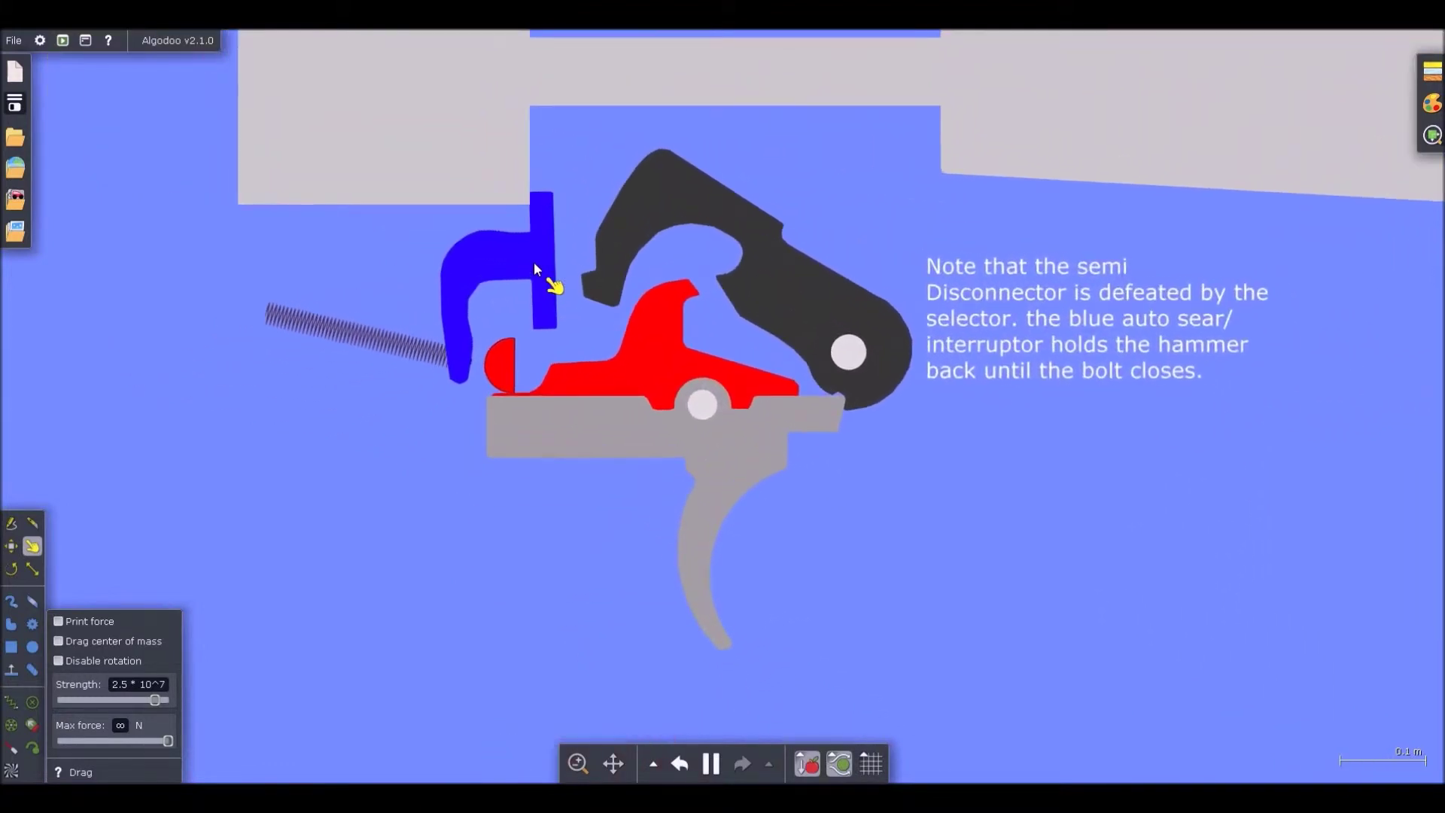
{"action": "scroll", "coordinate": [534, 262], "scroll_direction": "down", "scroll_amount": 4}
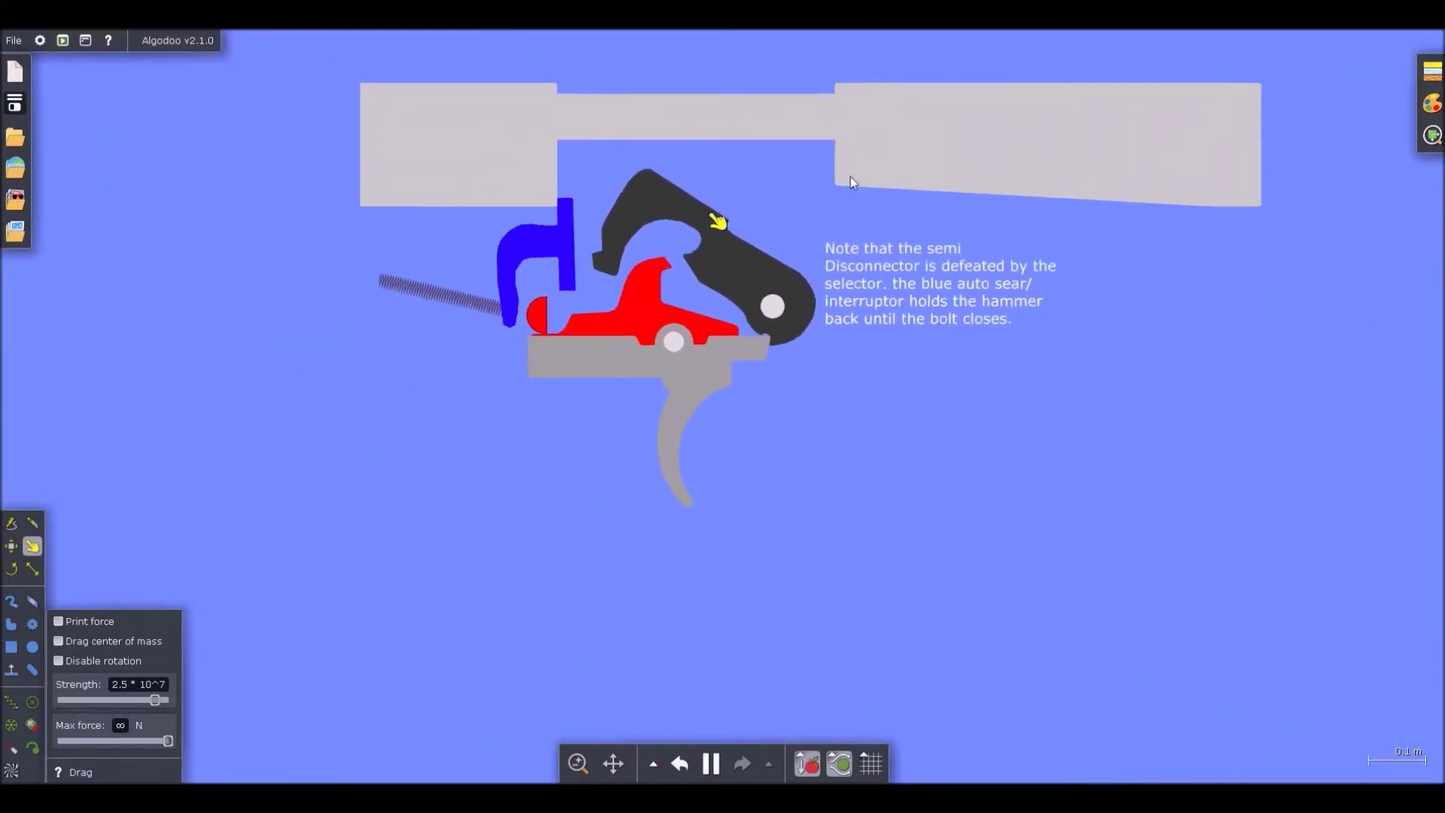
{"action": "scroll", "coordinate": [484, 384], "scroll_direction": "up", "scroll_amount": 5}
{"action": "scroll", "coordinate": [484, 384], "scroll_direction": "up", "scroll_amount": 2}
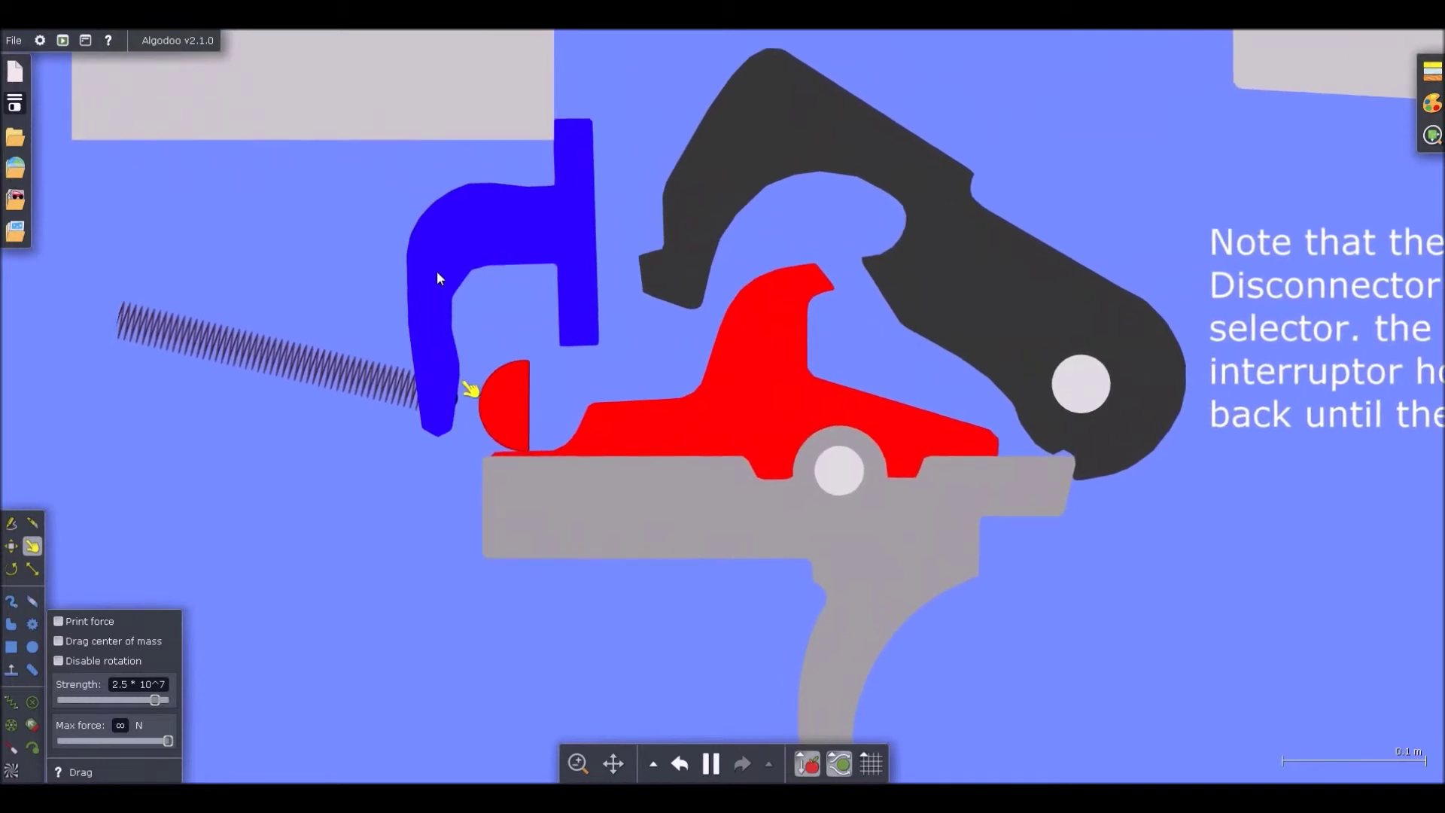
- Slow the simulation to about 0.35 speed and examine the auto sear's tip catching and releasing the hammer
{"action": "mouse_move", "coordinate": [710, 762]}
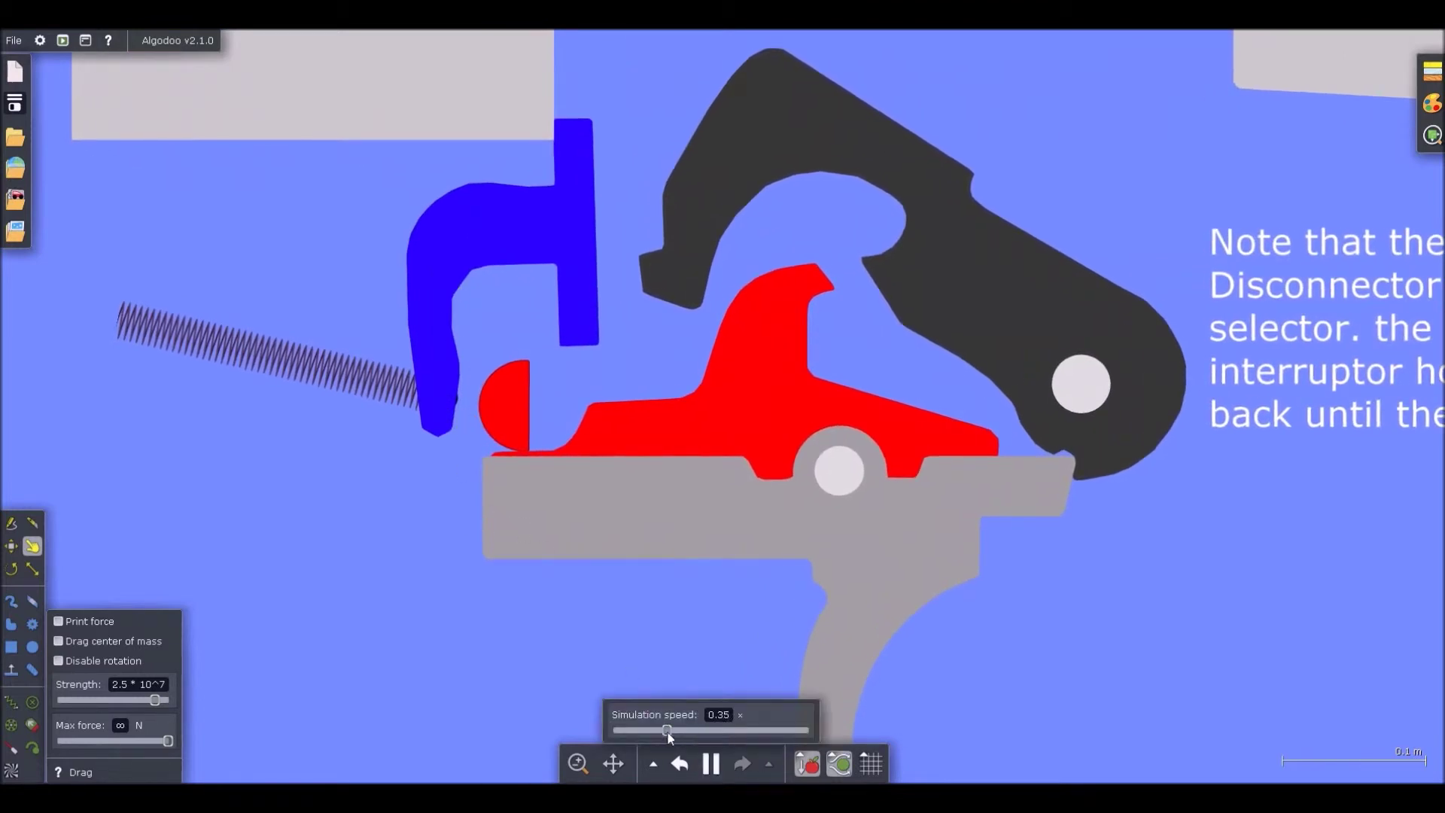
{"action": "scroll", "coordinate": [522, 531], "scroll_direction": "down", "scroll_amount": 2}
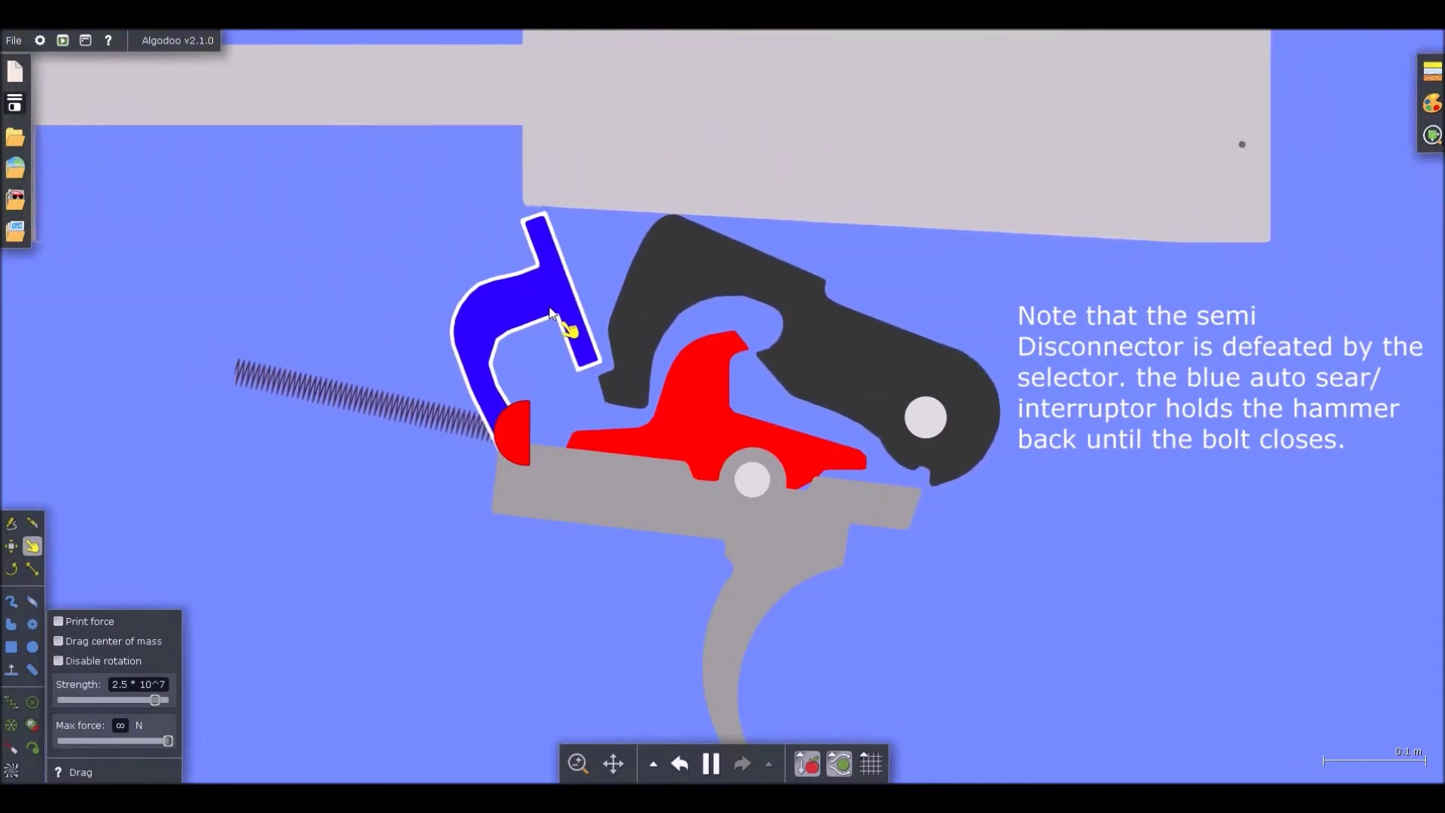
{"action": "scroll", "coordinate": [623, 356], "scroll_direction": "up", "scroll_amount": 3}
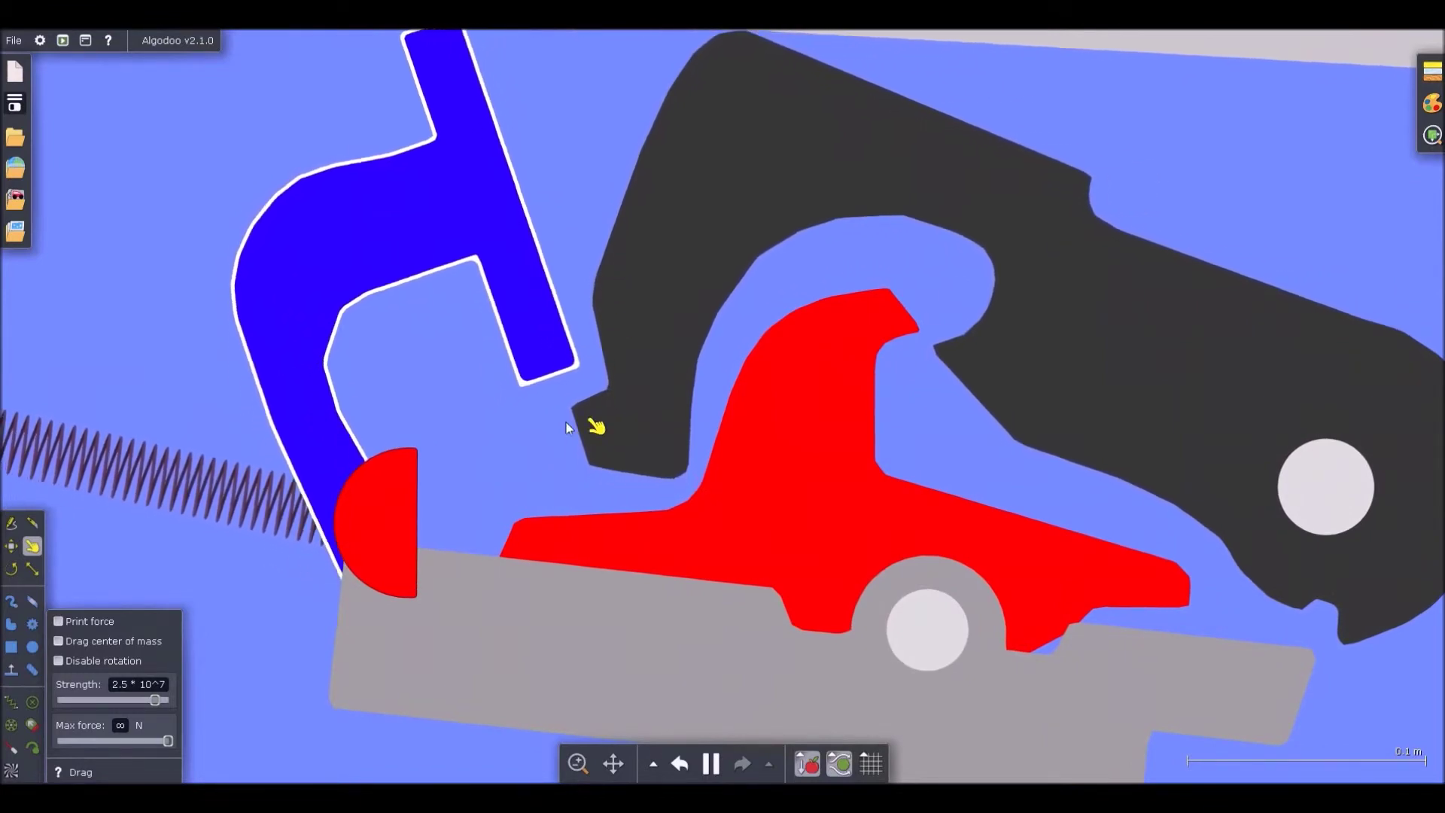
{"action": "scroll", "coordinate": [583, 391], "scroll_direction": "up", "scroll_amount": 2}
{"action": "scroll", "coordinate": [578, 388], "scroll_direction": "down", "scroll_amount": 5}
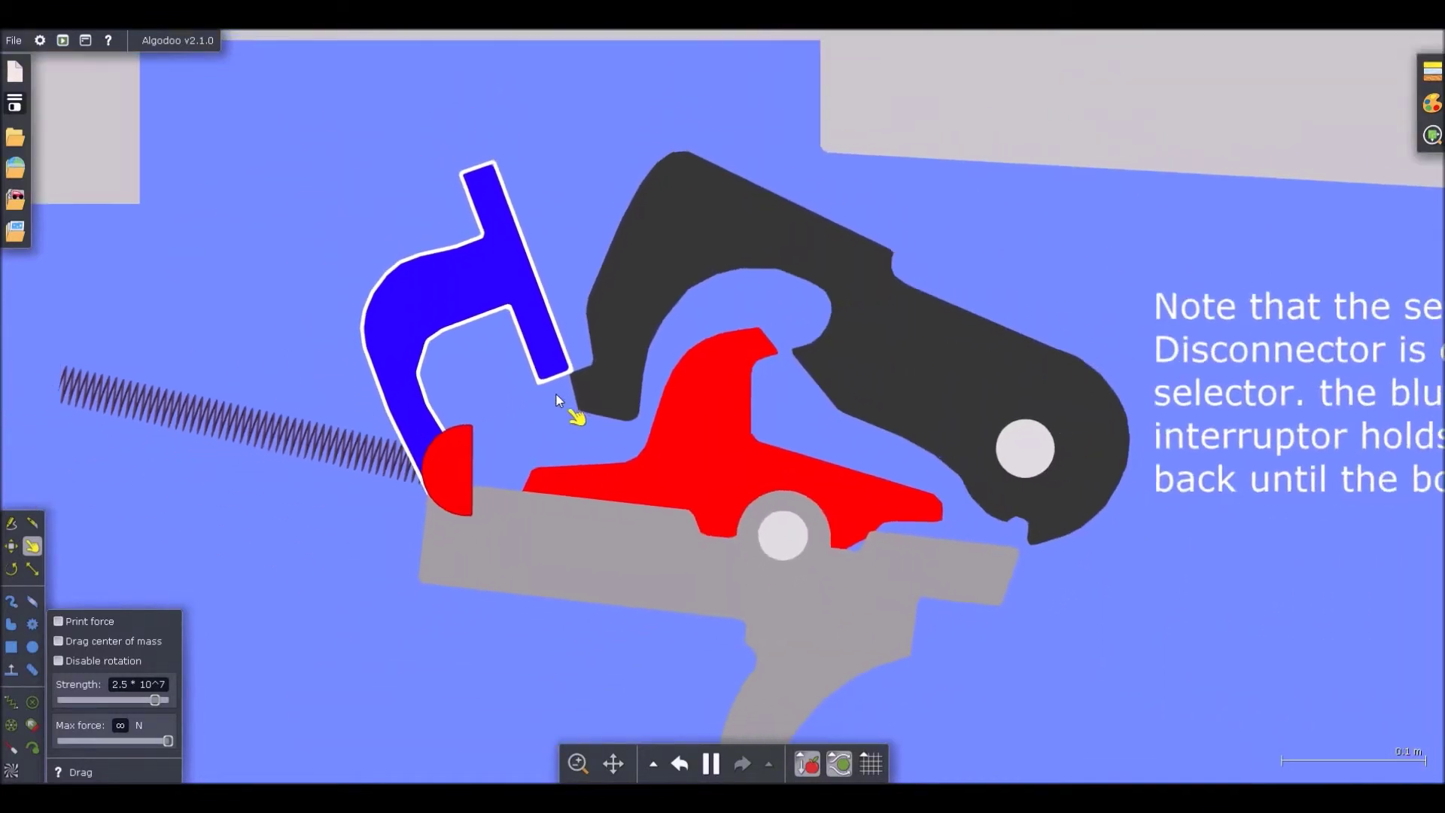
- Cycle the AUTO mechanism again and examine the blue auto sear holding the hammer's hook until the bolt closes
{"action": "scroll", "coordinate": [662, 353], "scroll_direction": "up", "scroll_amount": 3}
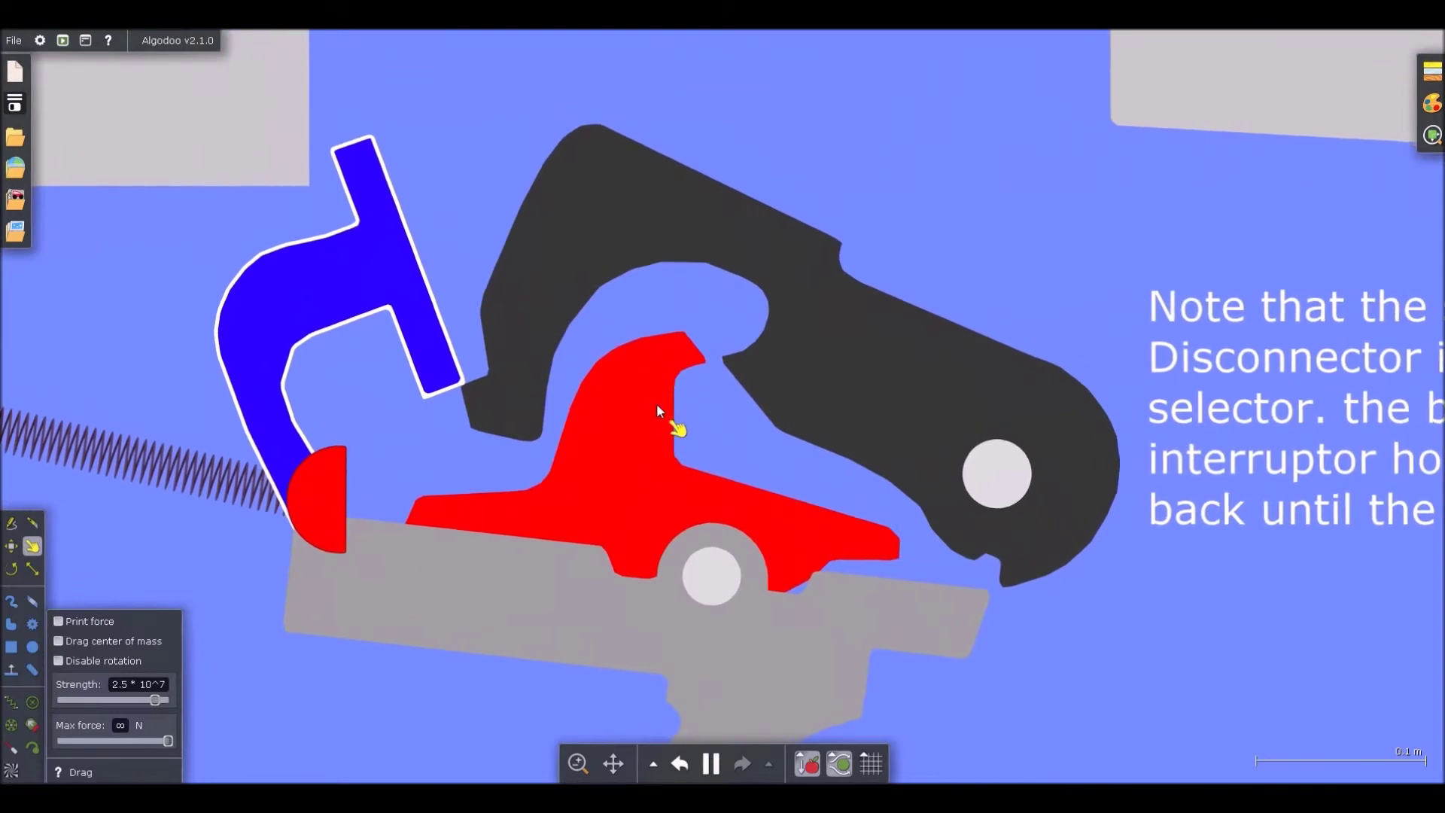
{"action": "scroll", "coordinate": [649, 404], "scroll_direction": "down", "scroll_amount": 3}
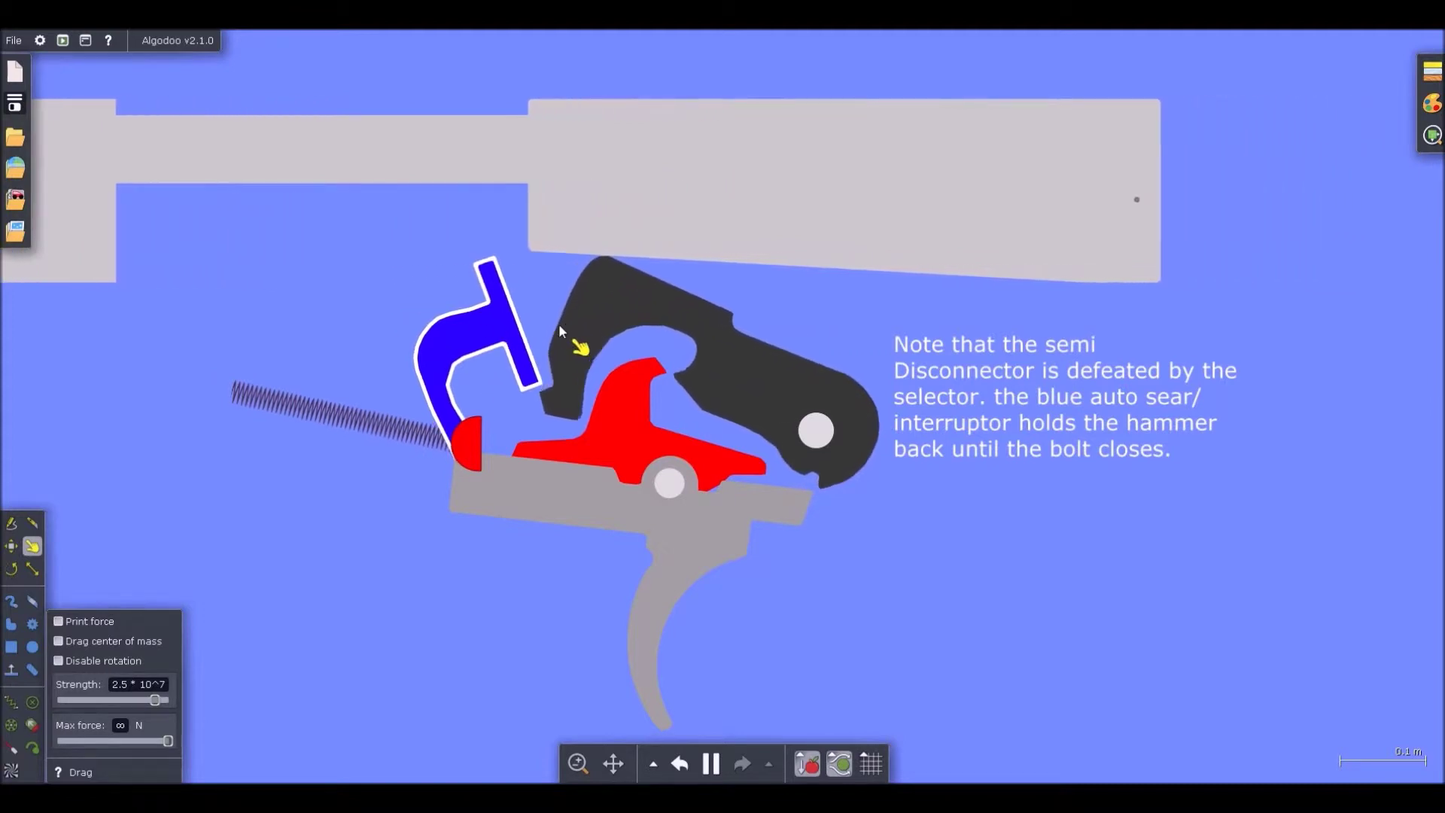
{"action": "scroll", "coordinate": [527, 411], "scroll_direction": "up", "scroll_amount": 2}
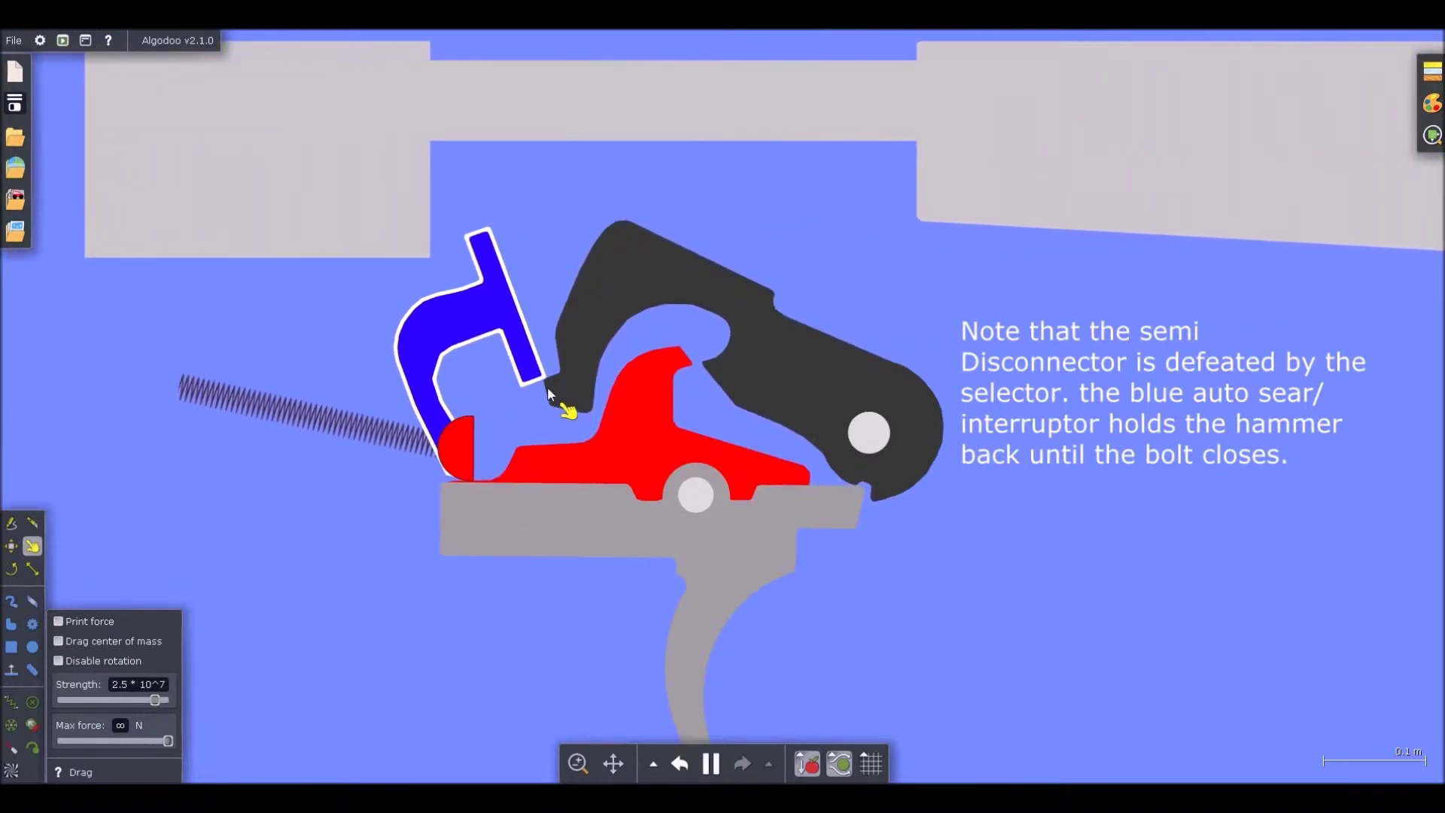
{"action": "scroll", "coordinate": [868, 503], "scroll_direction": "up", "scroll_amount": 5}
{"action": "scroll", "coordinate": [793, 450], "scroll_direction": "down", "scroll_amount": 8}
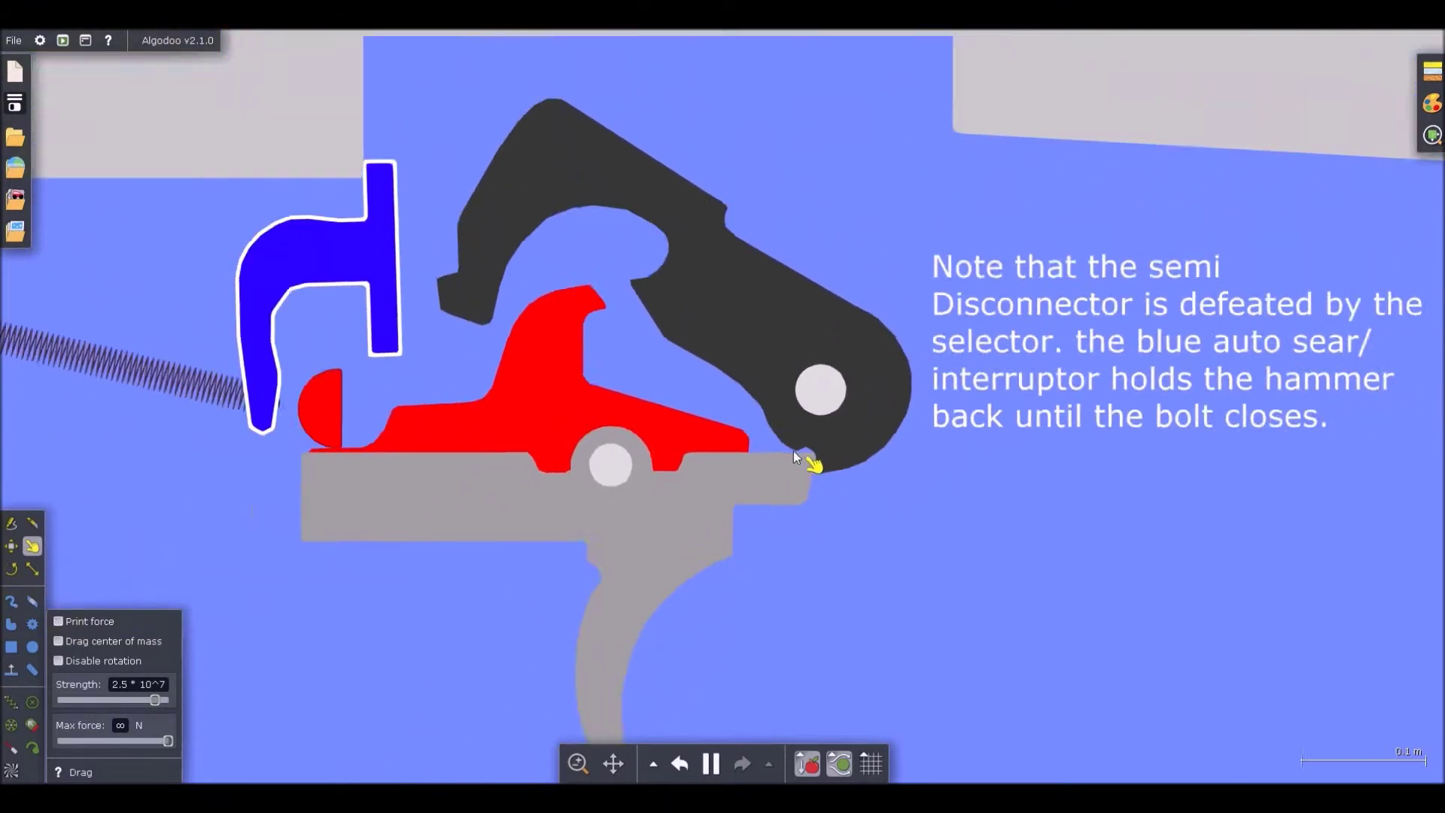
- With the AUTO trigger released, examine how the trigger's sear engages the notch at the hammer's base
{"action": "scroll", "coordinate": [820, 568], "scroll_direction": "down", "scroll_amount": 4}
{"action": "scroll", "coordinate": [824, 448], "scroll_direction": "up", "scroll_amount": 5}
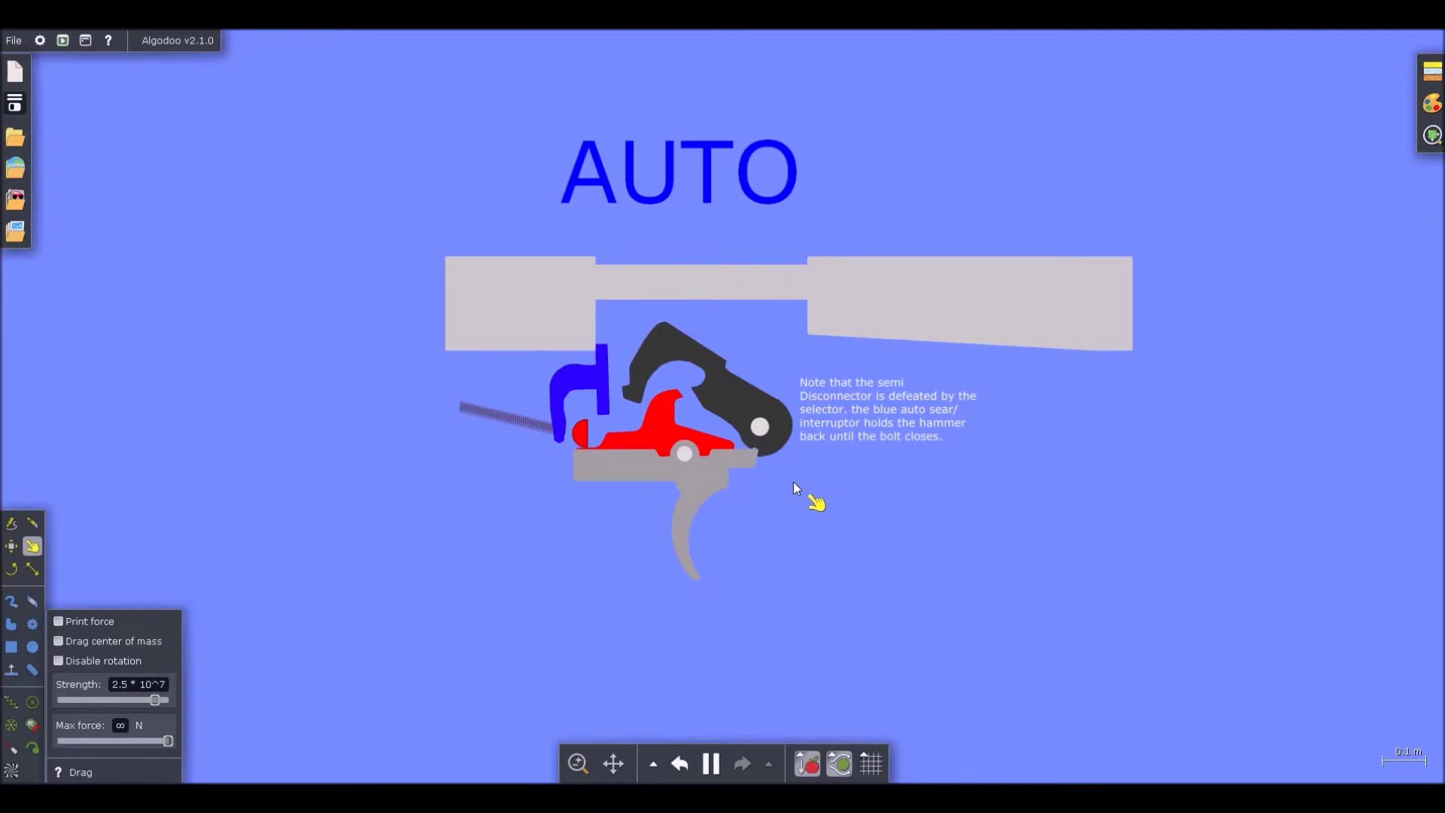
{"action": "scroll", "coordinate": [971, 495], "scroll_direction": "up", "scroll_amount": 2}
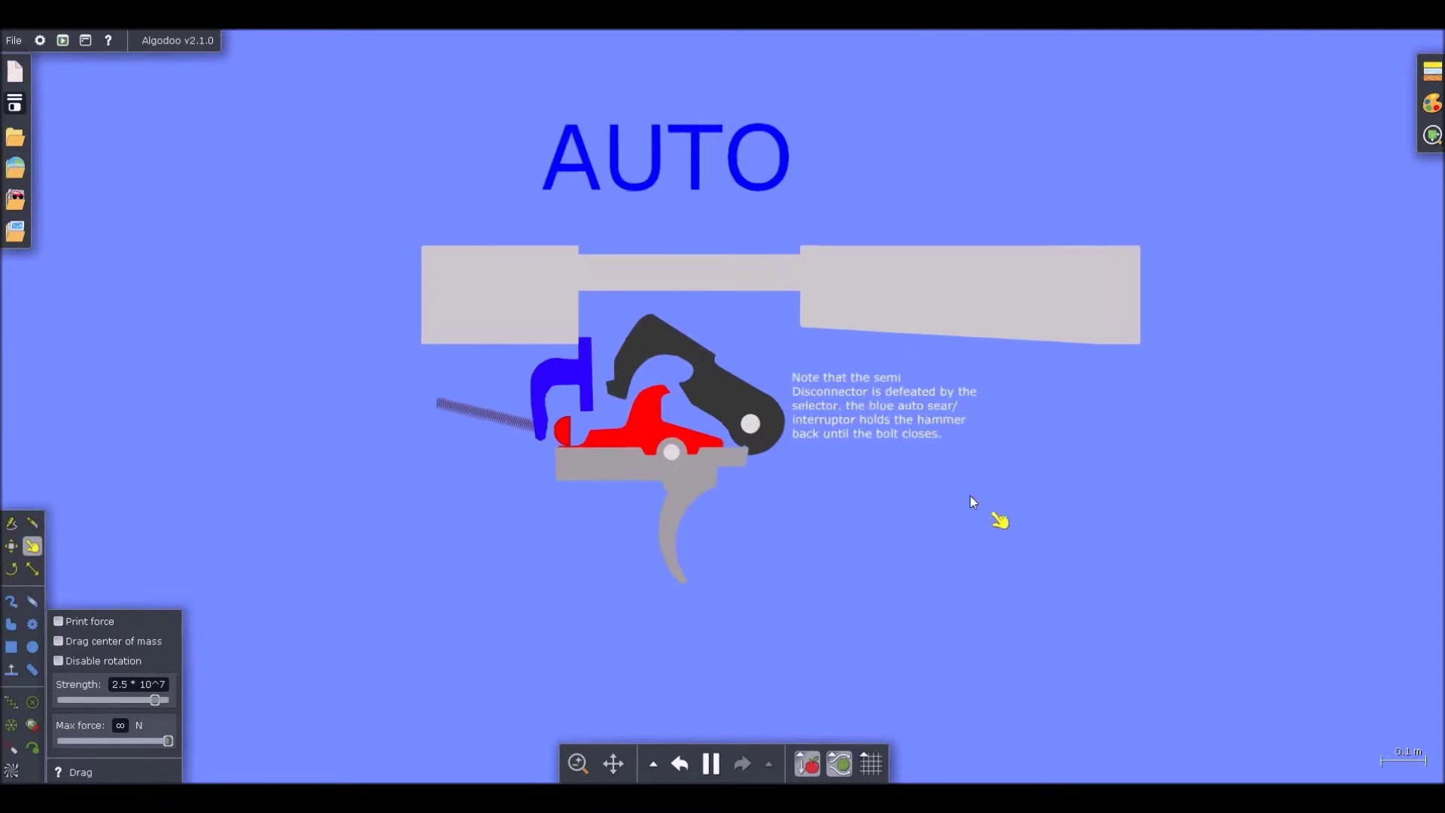
{"action": "scroll", "coordinate": [674, 443], "scroll_direction": "up", "scroll_amount": 3}
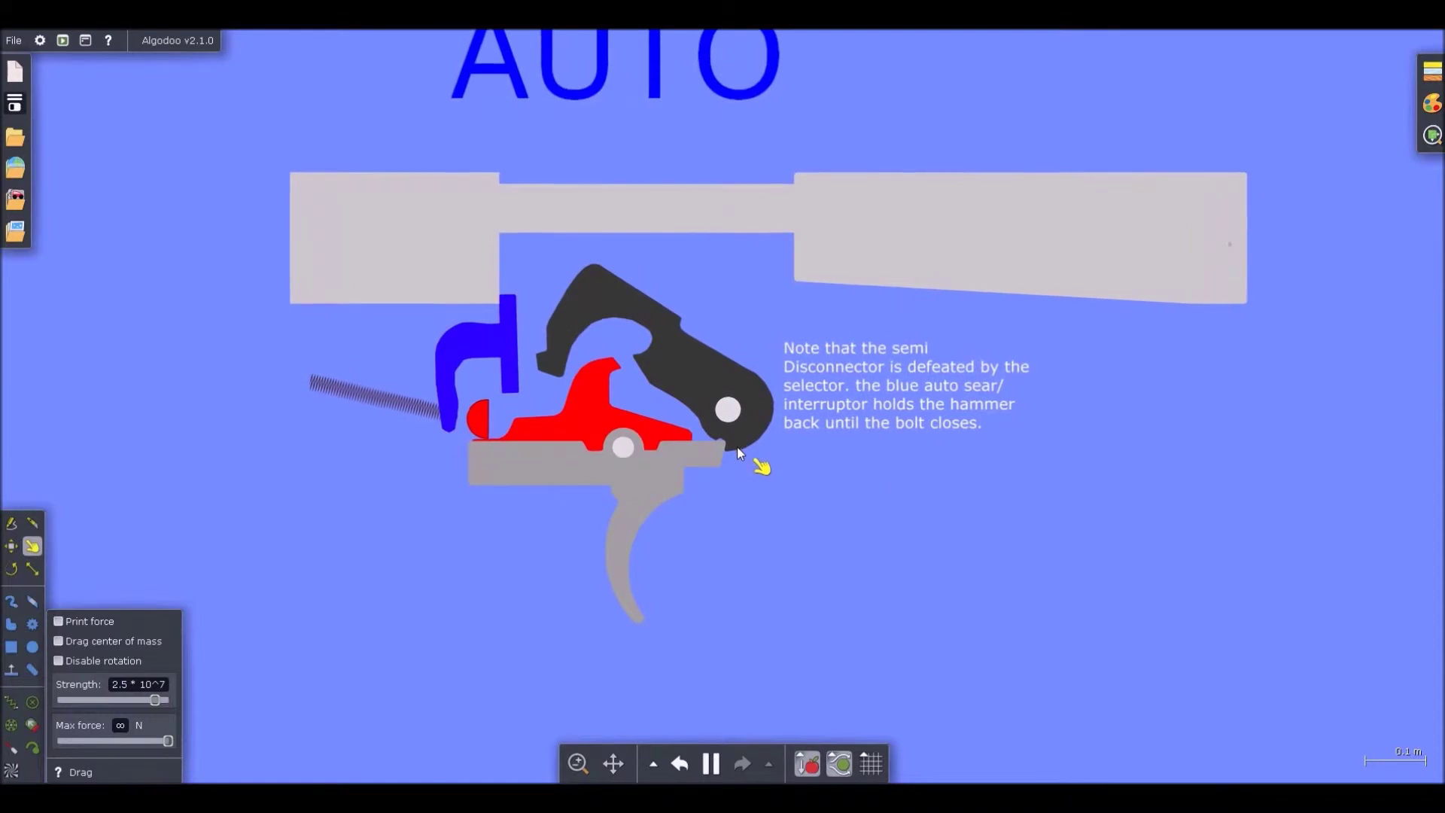
{"action": "scroll", "coordinate": [706, 429], "scroll_direction": "down", "scroll_amount": 1}
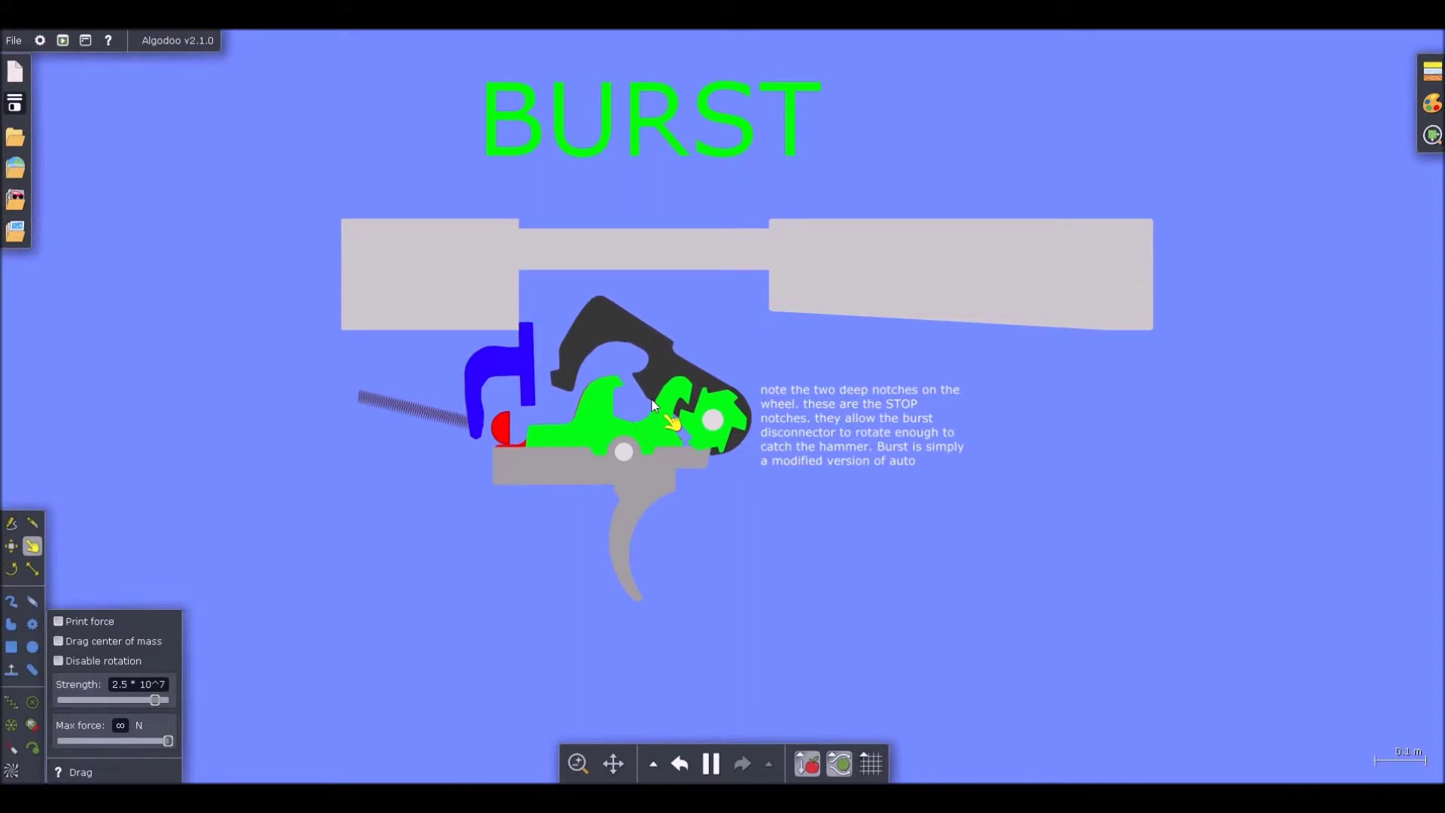
- Go to the BURST mechanism and examine its green burst disconnector and notched wheel on the hammer pivot
{"action": "scroll", "coordinate": [651, 405], "scroll_direction": "up", "scroll_amount": 3}
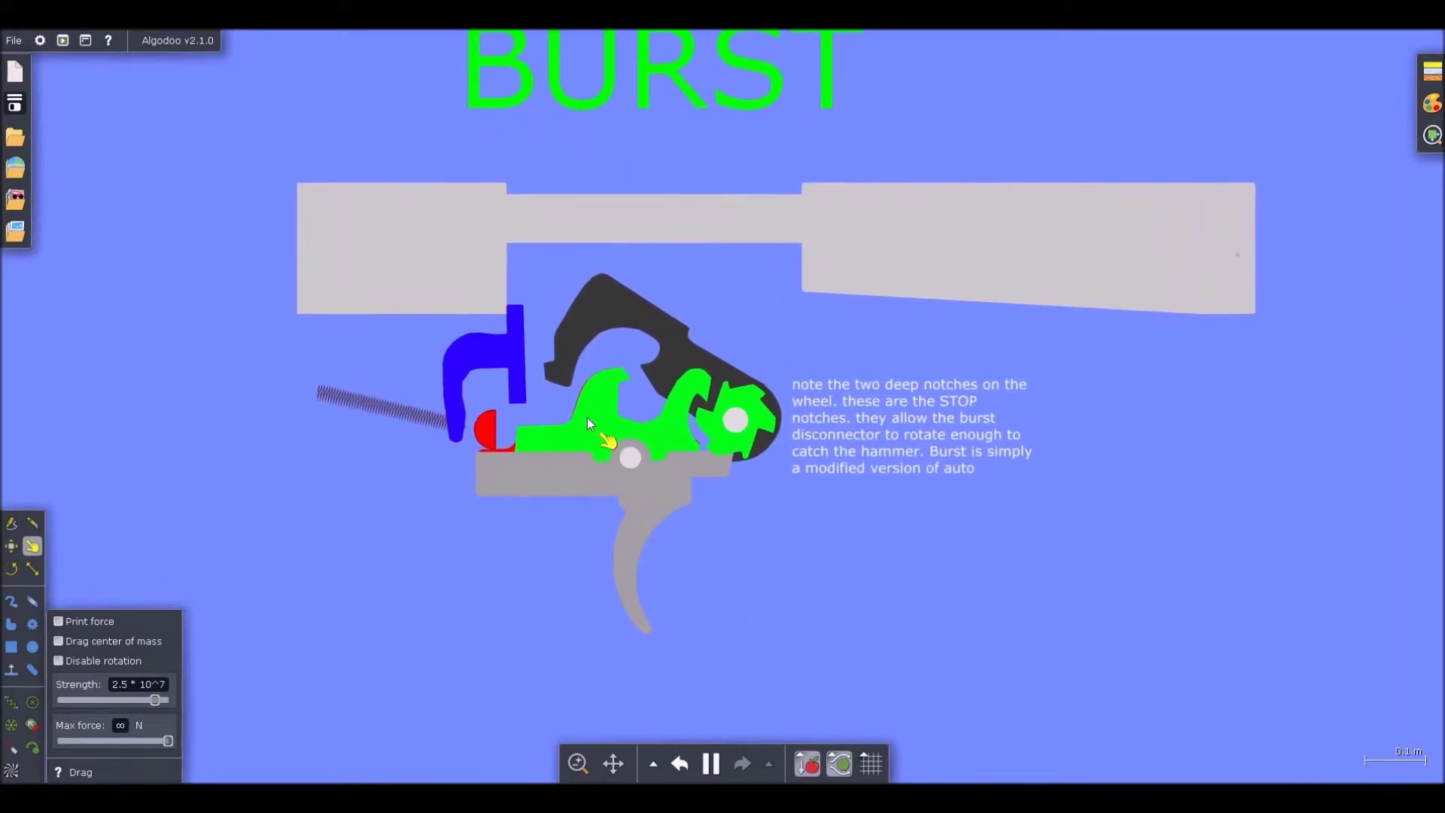
{"action": "scroll", "coordinate": [681, 356], "scroll_direction": "up", "scroll_amount": 5}
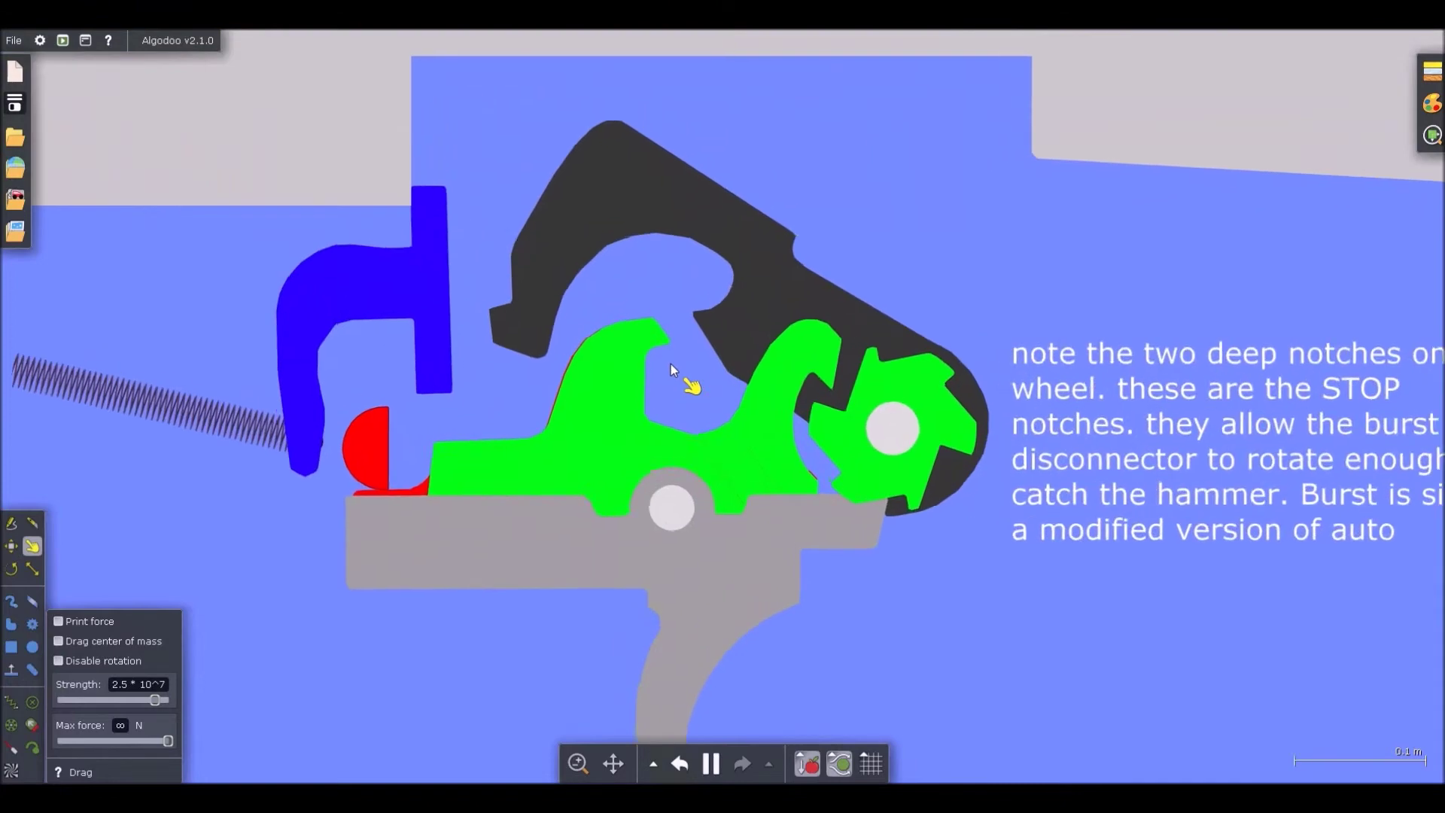
{"action": "scroll", "coordinate": [670, 366], "scroll_direction": "down", "scroll_amount": 2}
{"action": "scroll", "coordinate": [671, 366], "scroll_direction": "down", "scroll_amount": 3}
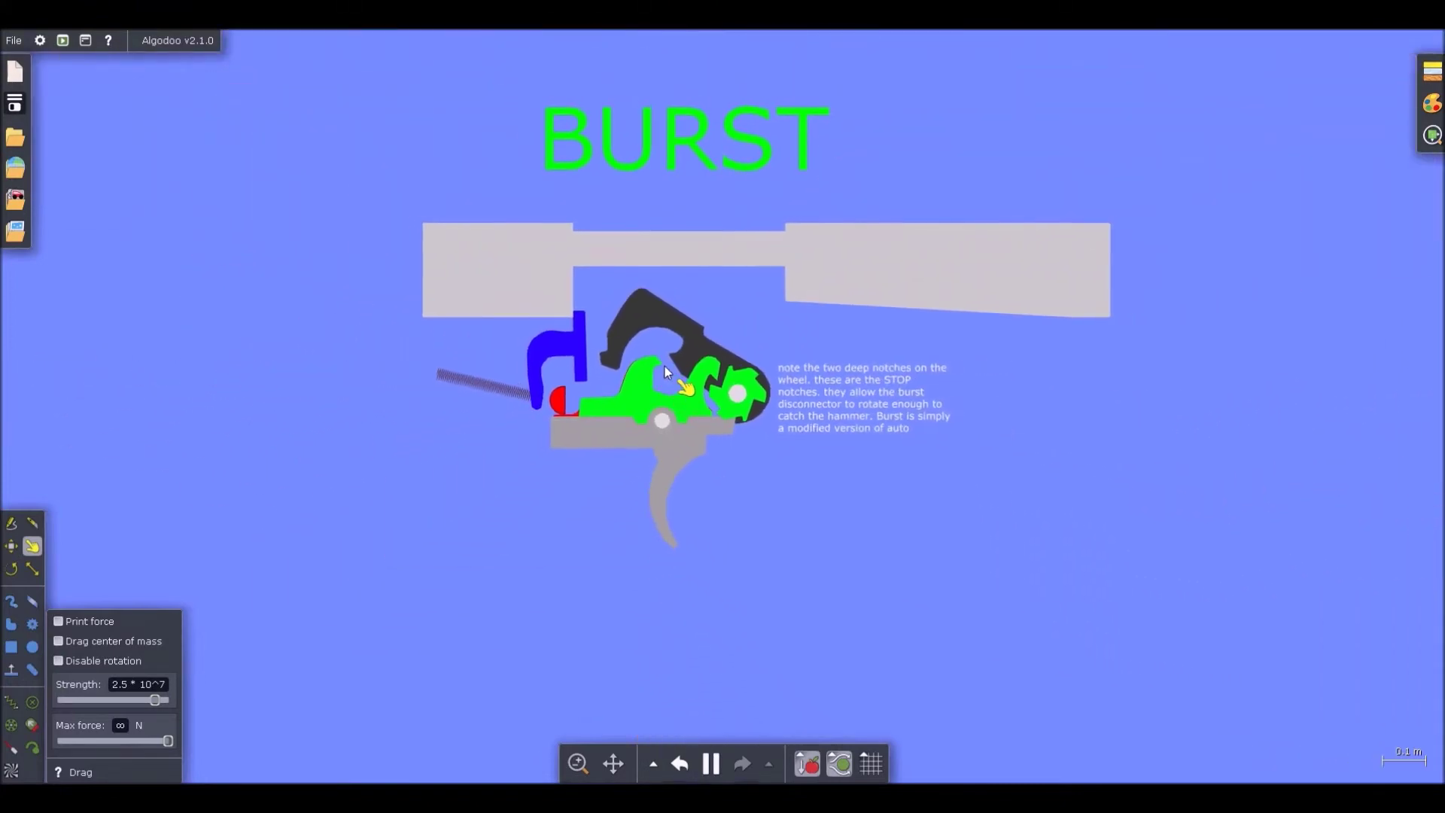
{"action": "scroll", "coordinate": [665, 365], "scroll_direction": "up", "scroll_amount": 3}
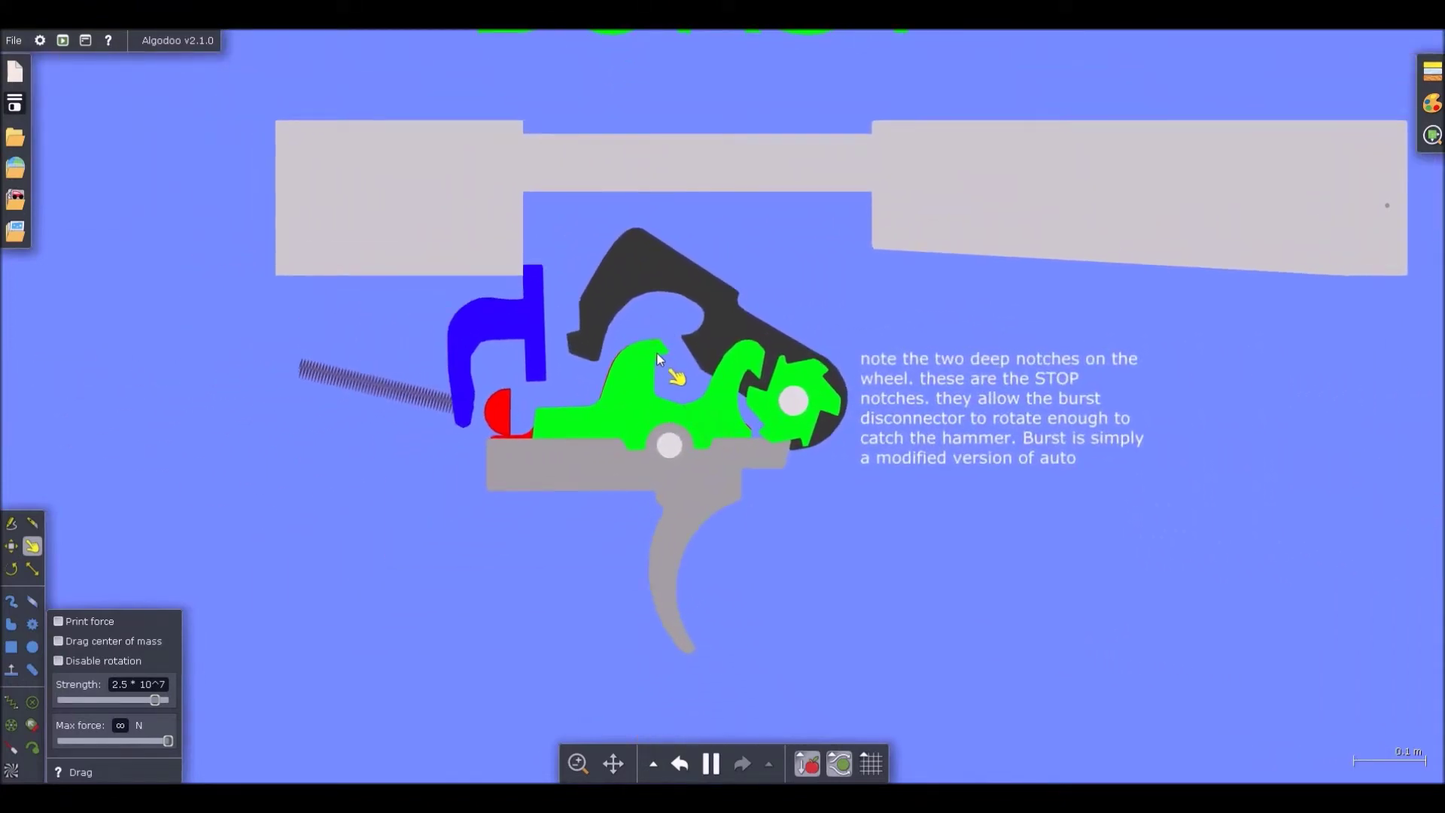
{"action": "scroll", "coordinate": [537, 320], "scroll_direction": "up", "scroll_amount": 4}
{"action": "scroll", "coordinate": [542, 325], "scroll_direction": "down", "scroll_amount": 2}
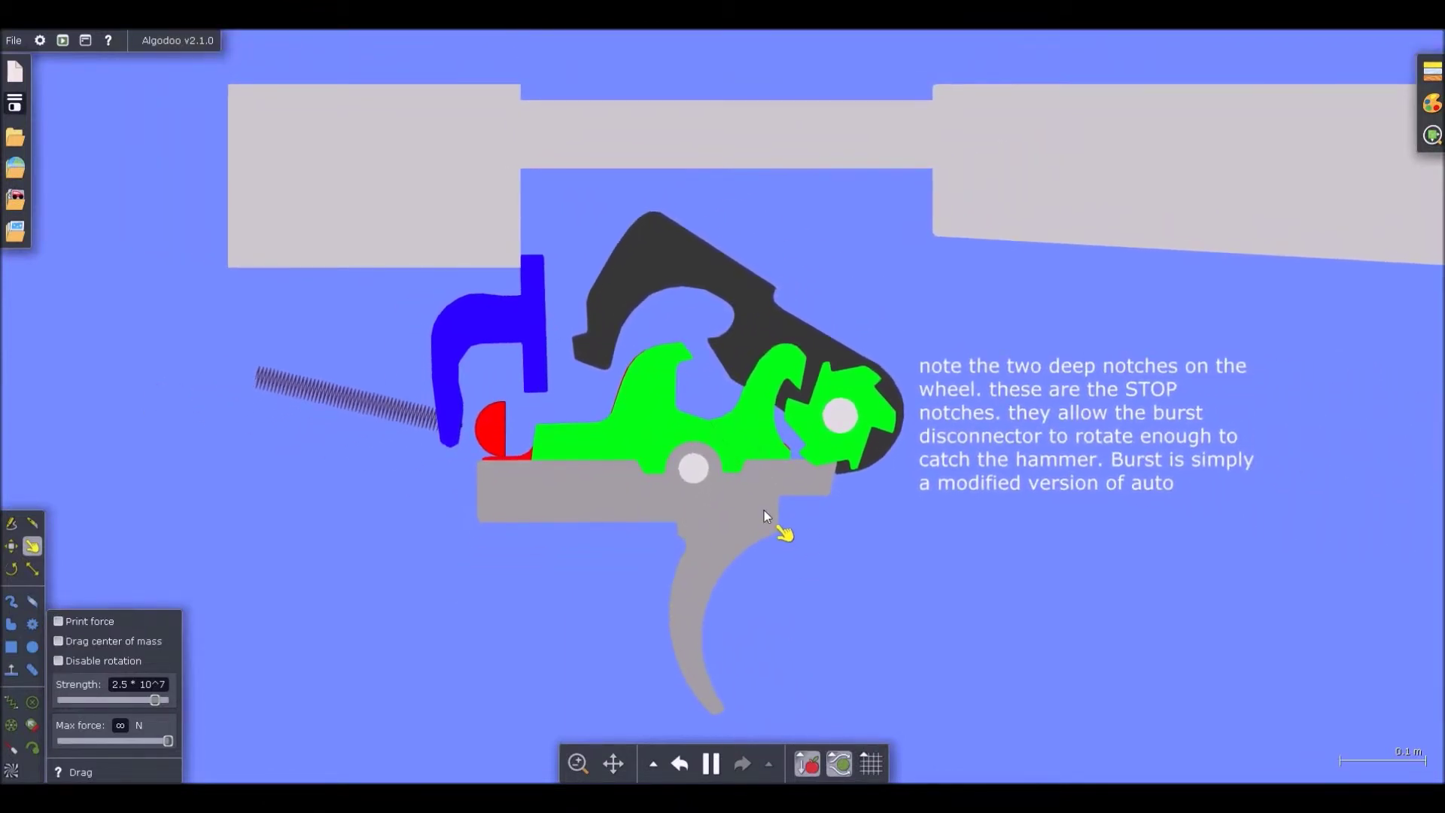
{"action": "scroll", "coordinate": [762, 497], "scroll_direction": "up", "scroll_amount": 2}
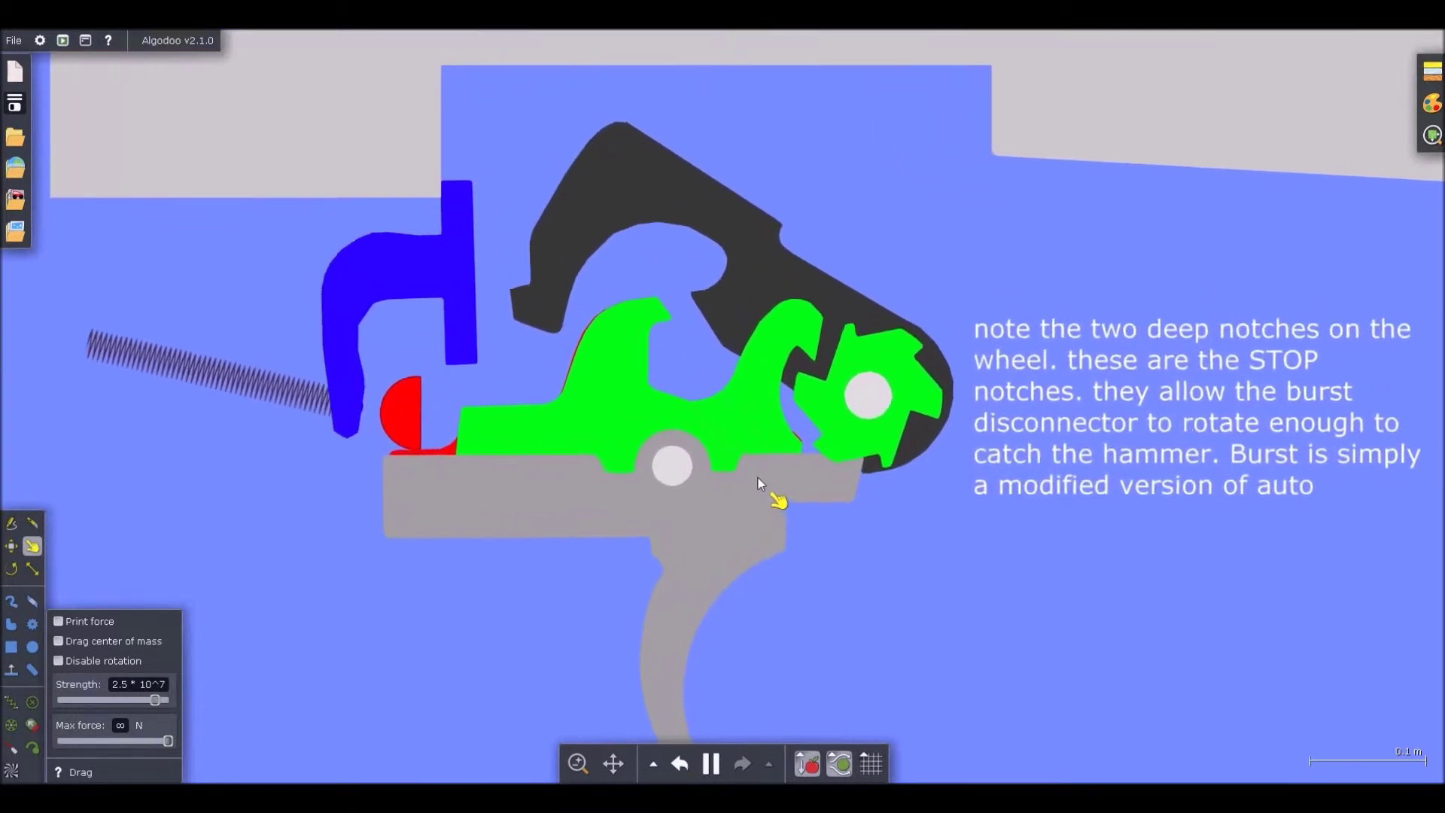
- Highlight the green burst disconnector and examine its front hook and the rear arm that reaches the notched wheel
{"action": "left_click", "coordinate": [590, 325]}
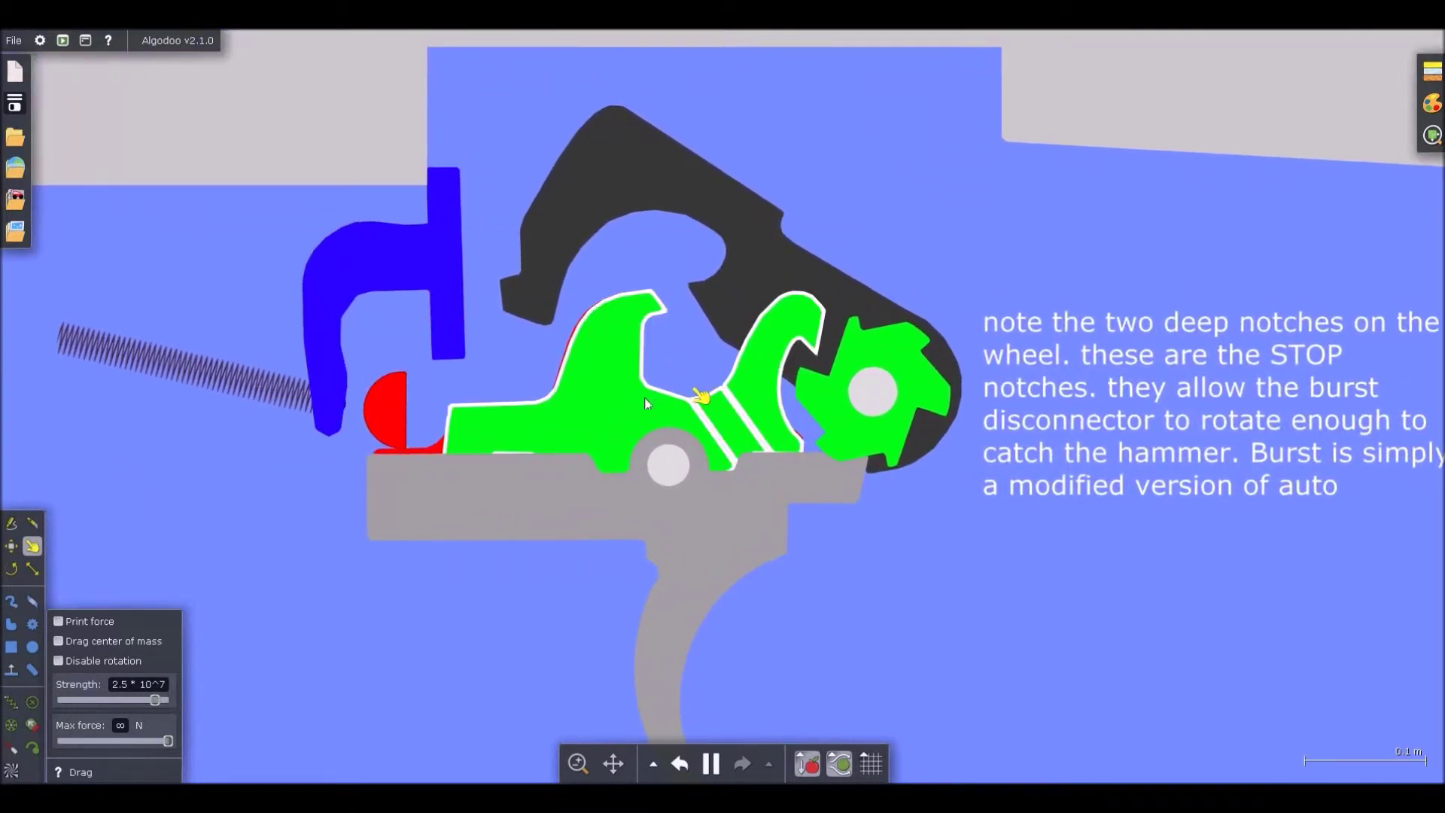
{"action": "scroll", "coordinate": [736, 370], "scroll_direction": "up", "scroll_amount": 3}
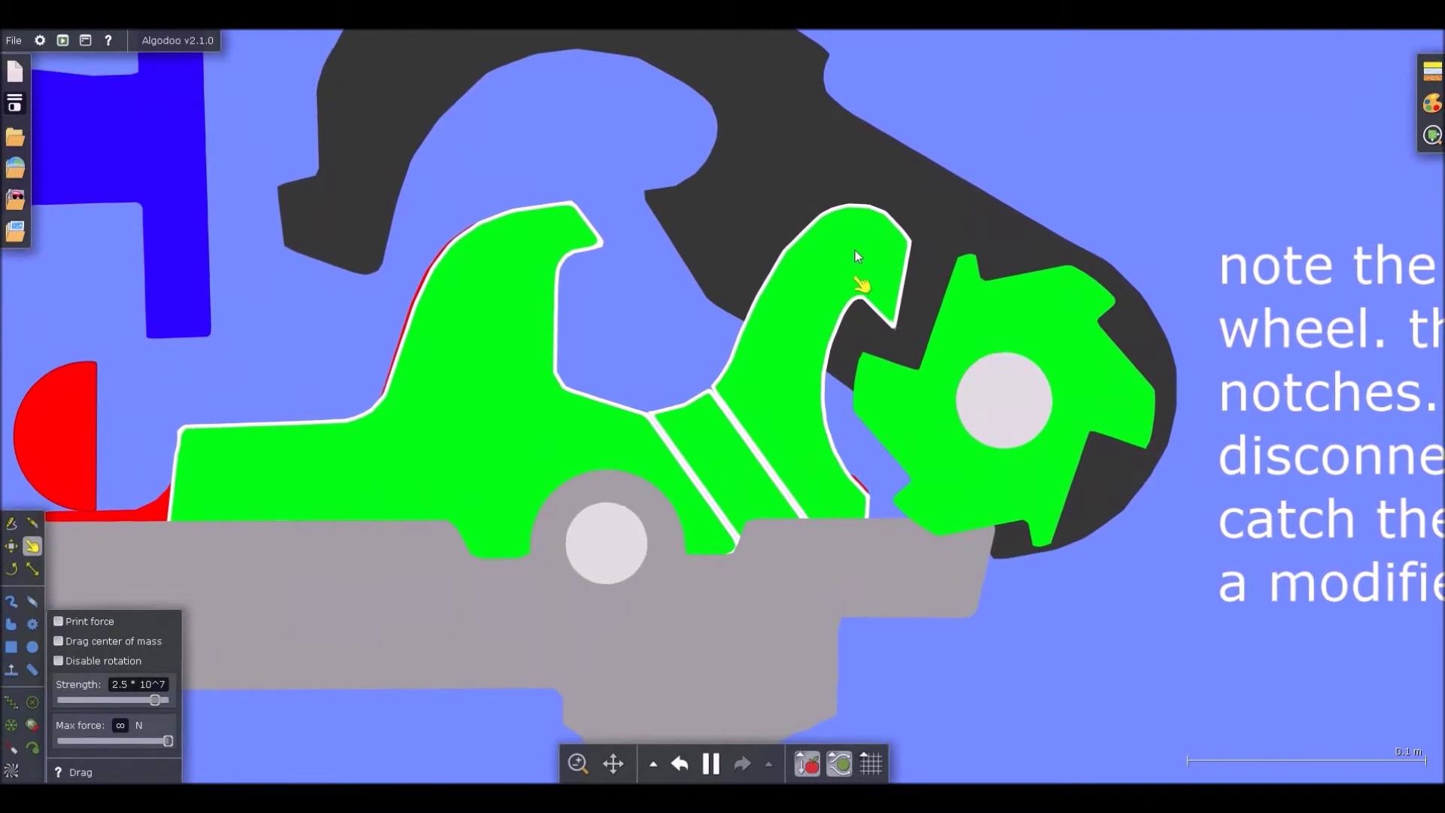
{"action": "scroll", "coordinate": [608, 290], "scroll_direction": "down", "scroll_amount": 5}
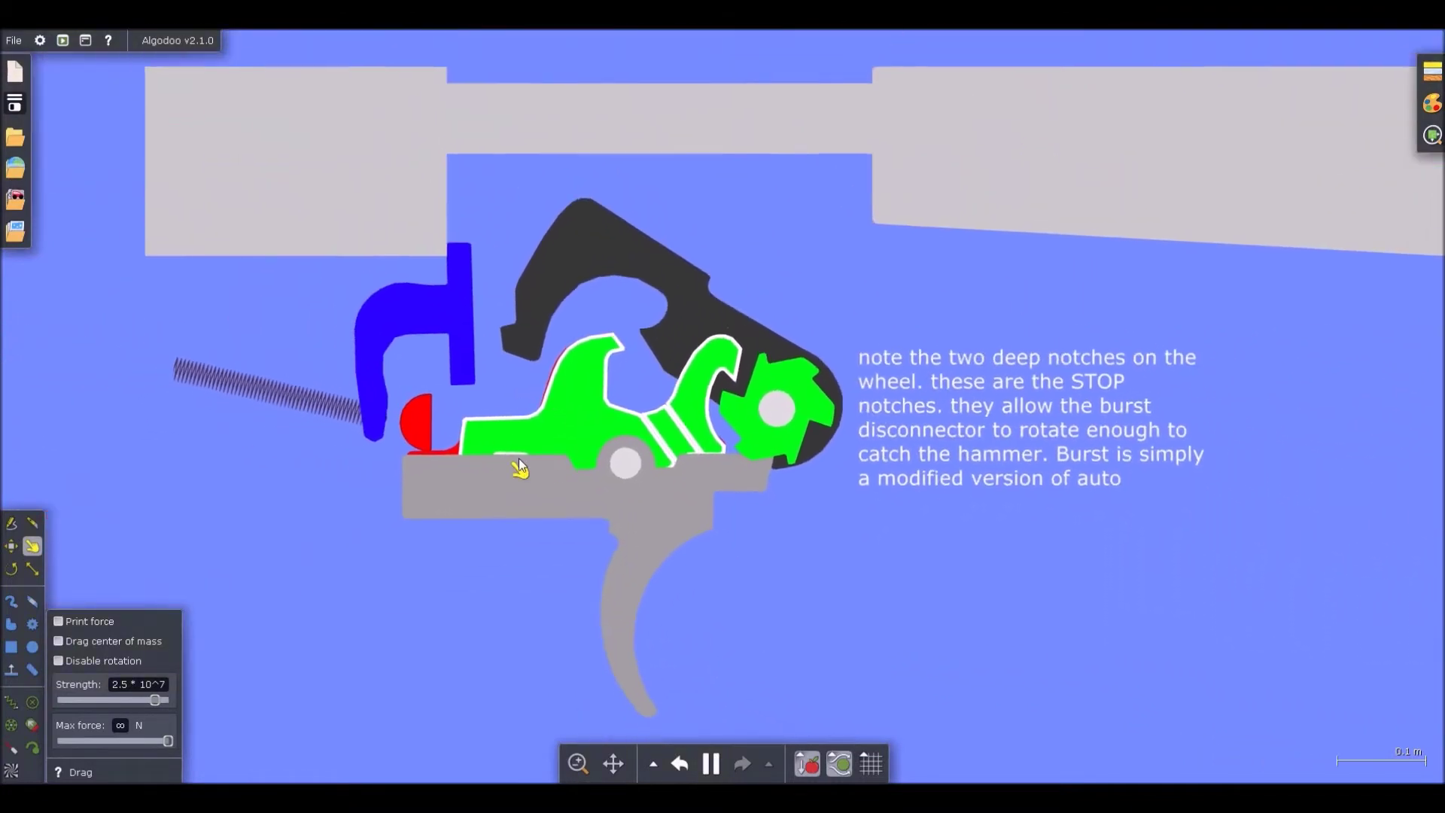
{"action": "scroll", "coordinate": [589, 334], "scroll_direction": "up", "scroll_amount": 5}
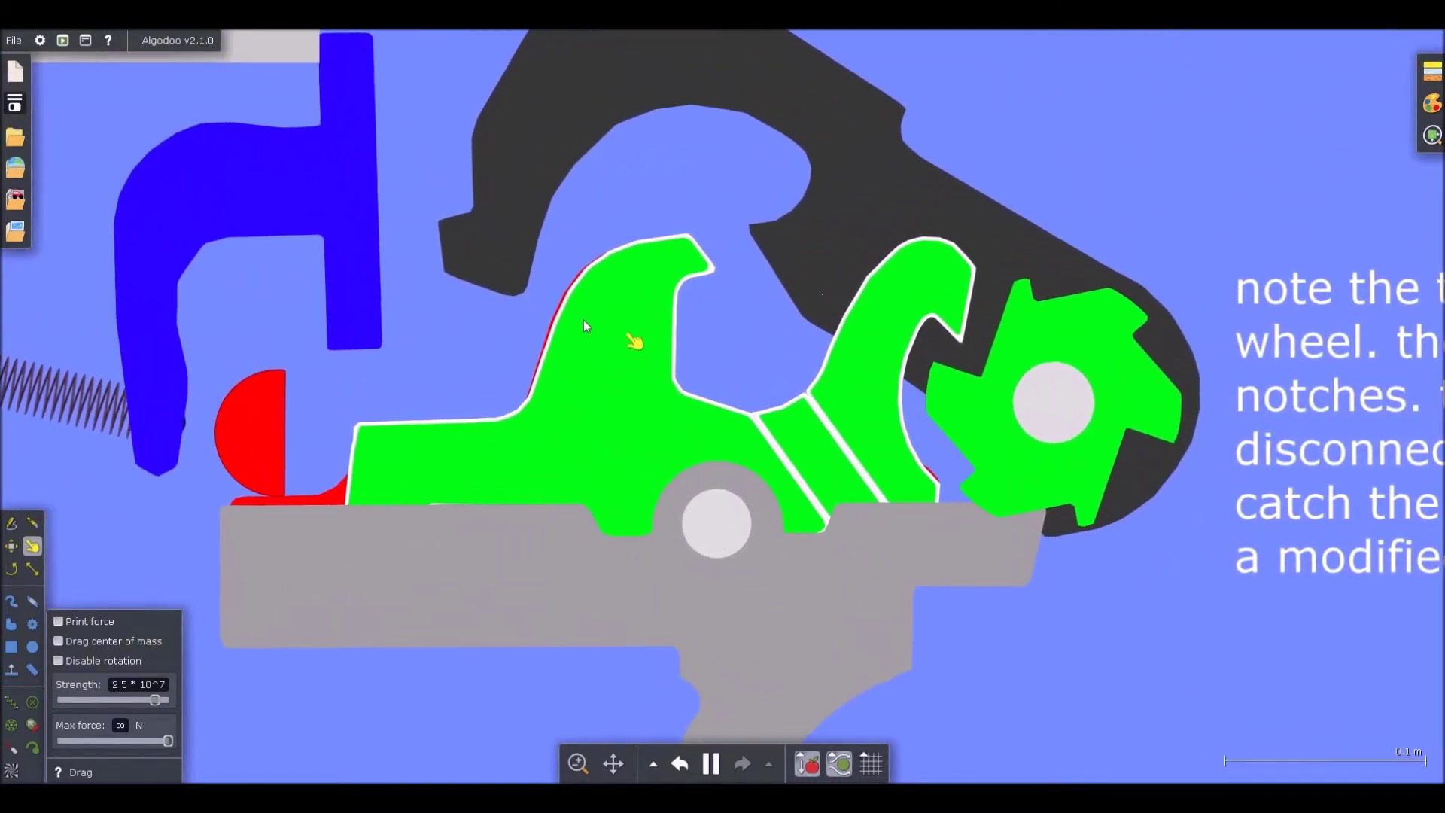
{"action": "scroll", "coordinate": [560, 372], "scroll_direction": "up", "scroll_amount": 2}
{"action": "scroll", "coordinate": [531, 340], "scroll_direction": "down", "scroll_amount": 3}
{"action": "scroll", "coordinate": [531, 340], "scroll_direction": "up", "scroll_amount": 1}
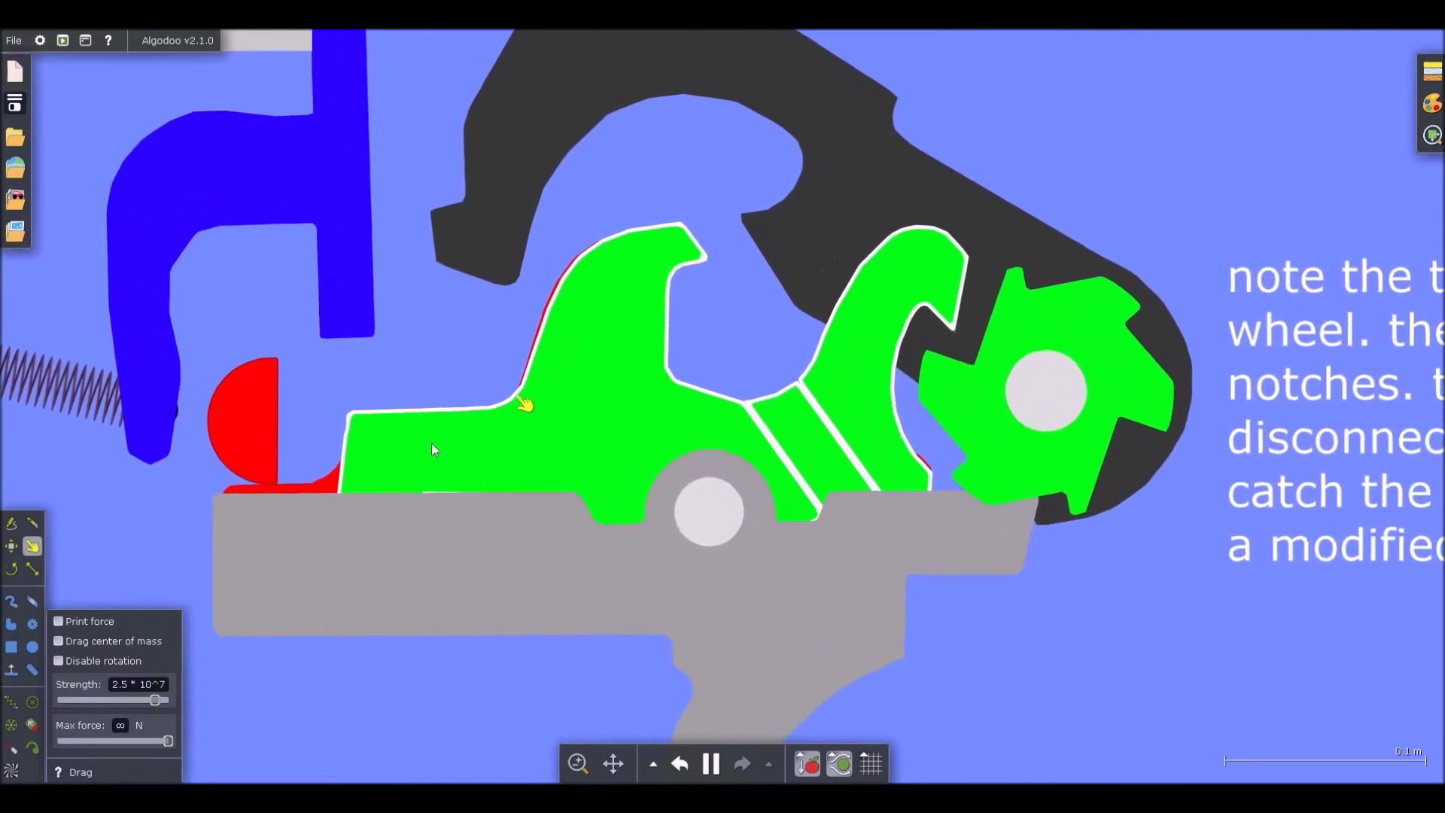
- Highlight the red semi disconnector behind the burst disconnector and compare the two shapes
{"action": "left_click_drag", "start_coordinate": [313, 486], "coordinate": [315, 490]}
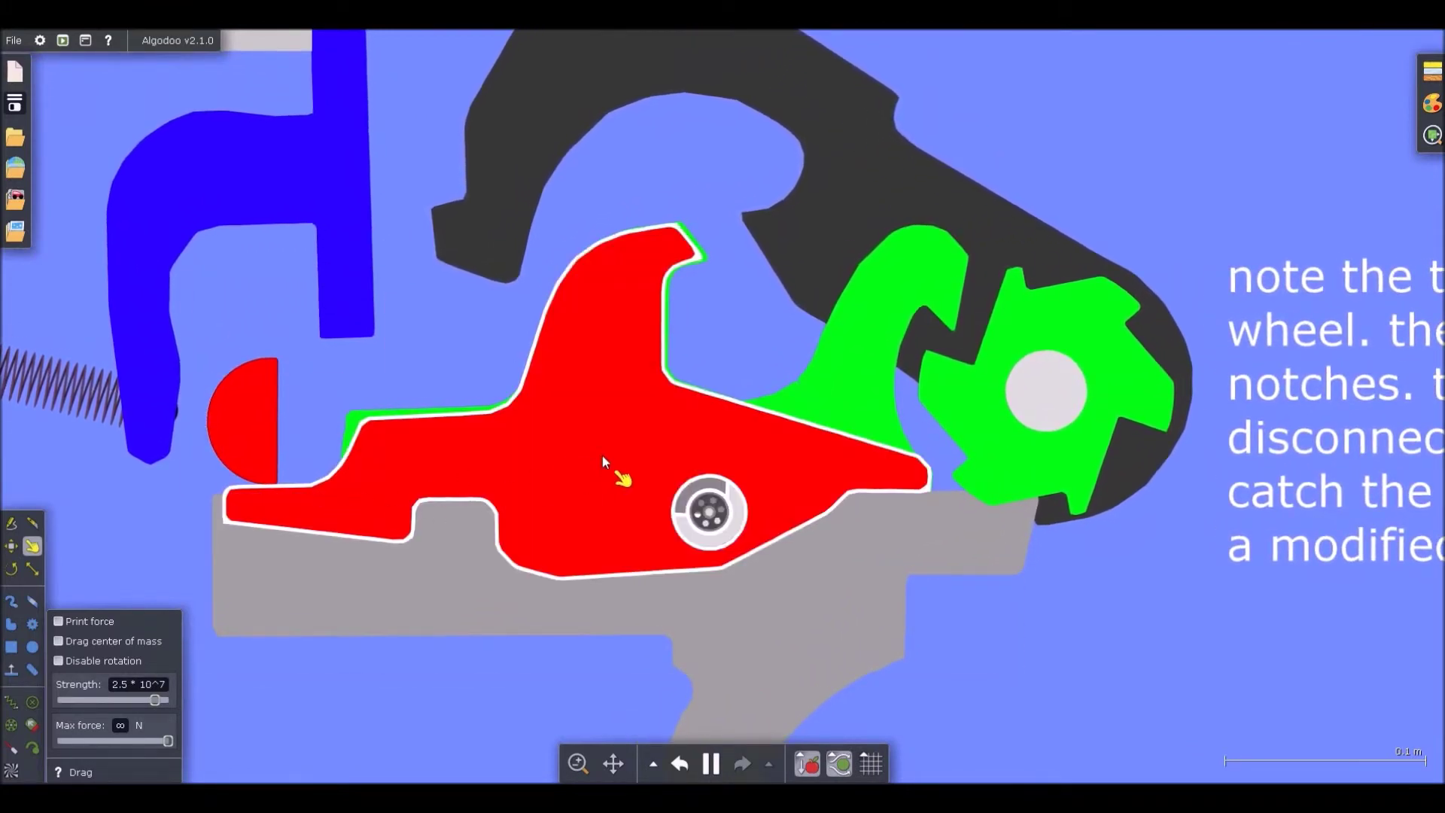
{"action": "scroll", "coordinate": [602, 455], "scroll_direction": "down", "scroll_amount": 3}
{"action": "scroll", "coordinate": [666, 467], "scroll_direction": "up", "scroll_amount": 5}
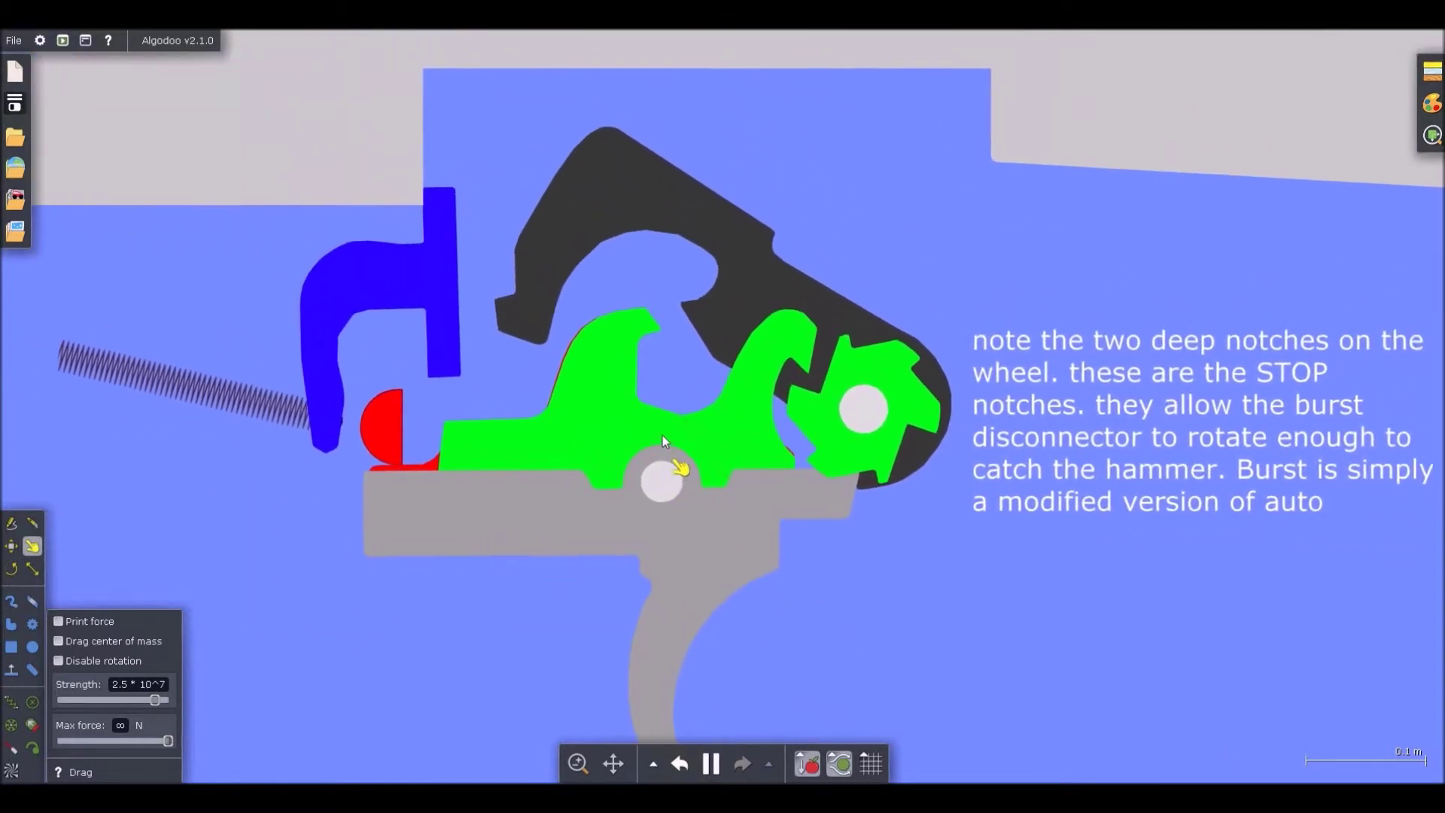
{"action": "scroll", "coordinate": [790, 392], "scroll_direction": "down", "scroll_amount": 3}
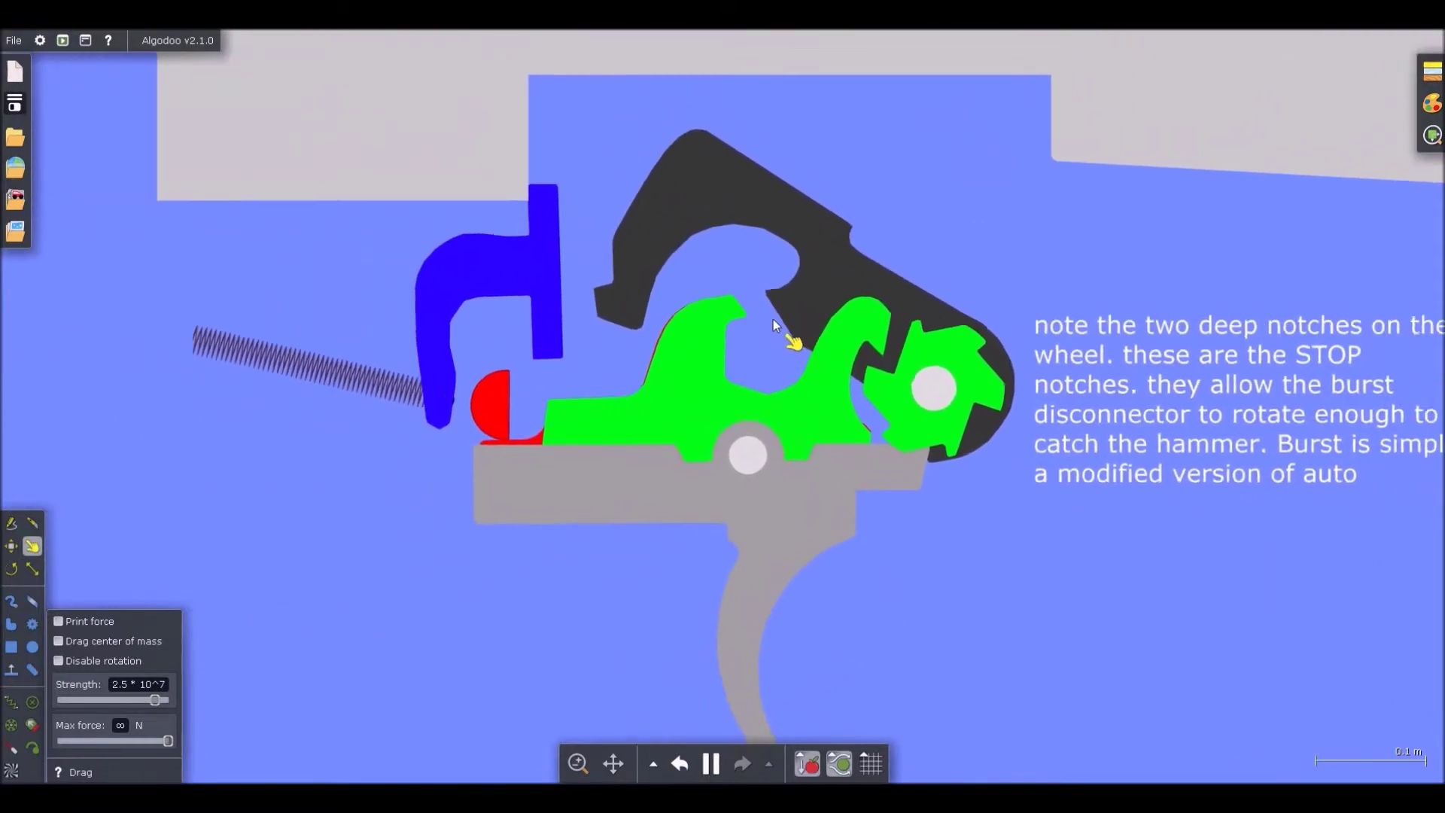
- Fire and cycle the BURST mechanism, examining how the burst disconnector's rear arm meets the wheel as the hammer moves
{"action": "scroll", "coordinate": [866, 339], "scroll_direction": "up", "scroll_amount": 5}
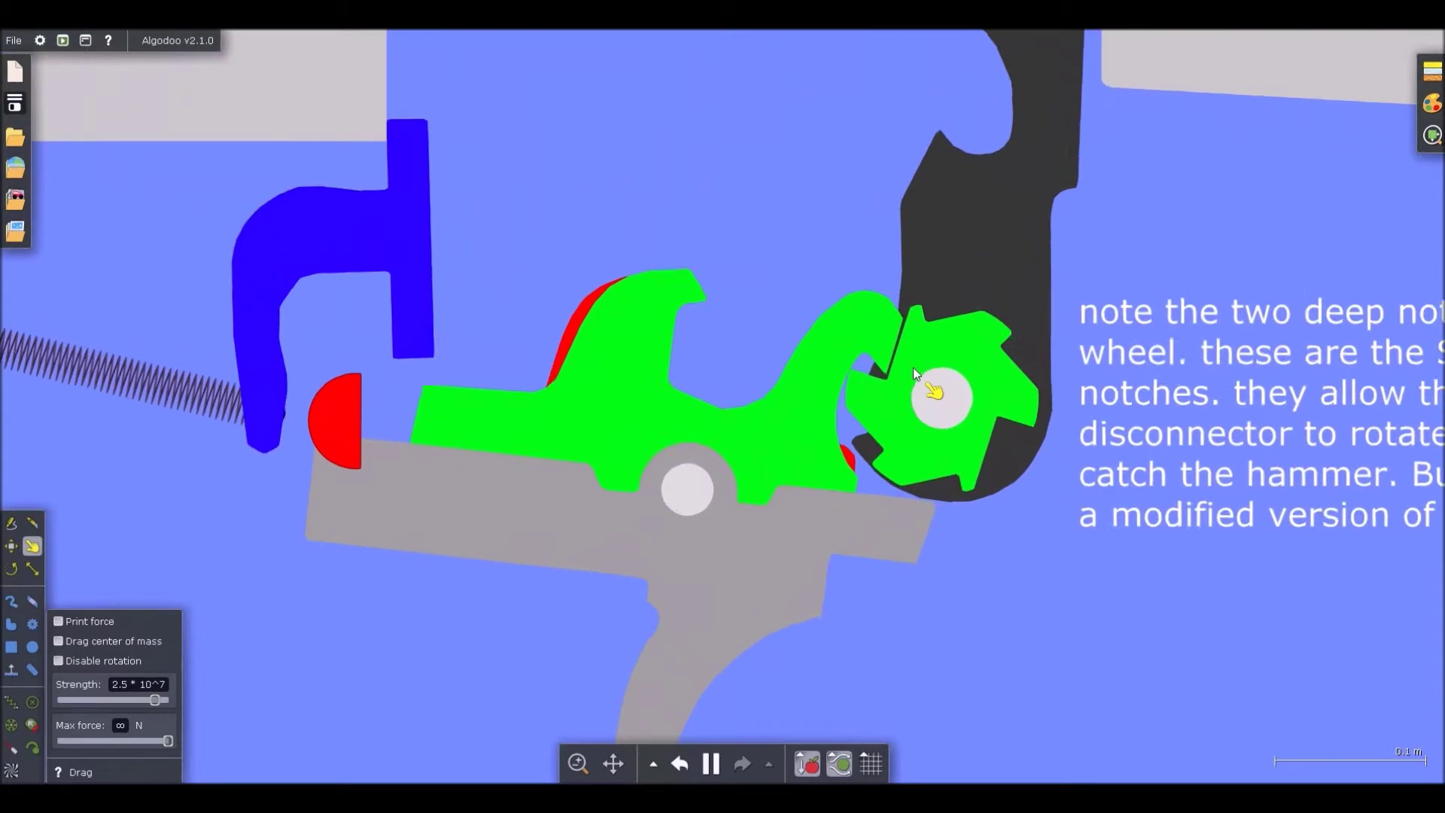
{"action": "scroll", "coordinate": [878, 338], "scroll_direction": "down", "scroll_amount": 3}
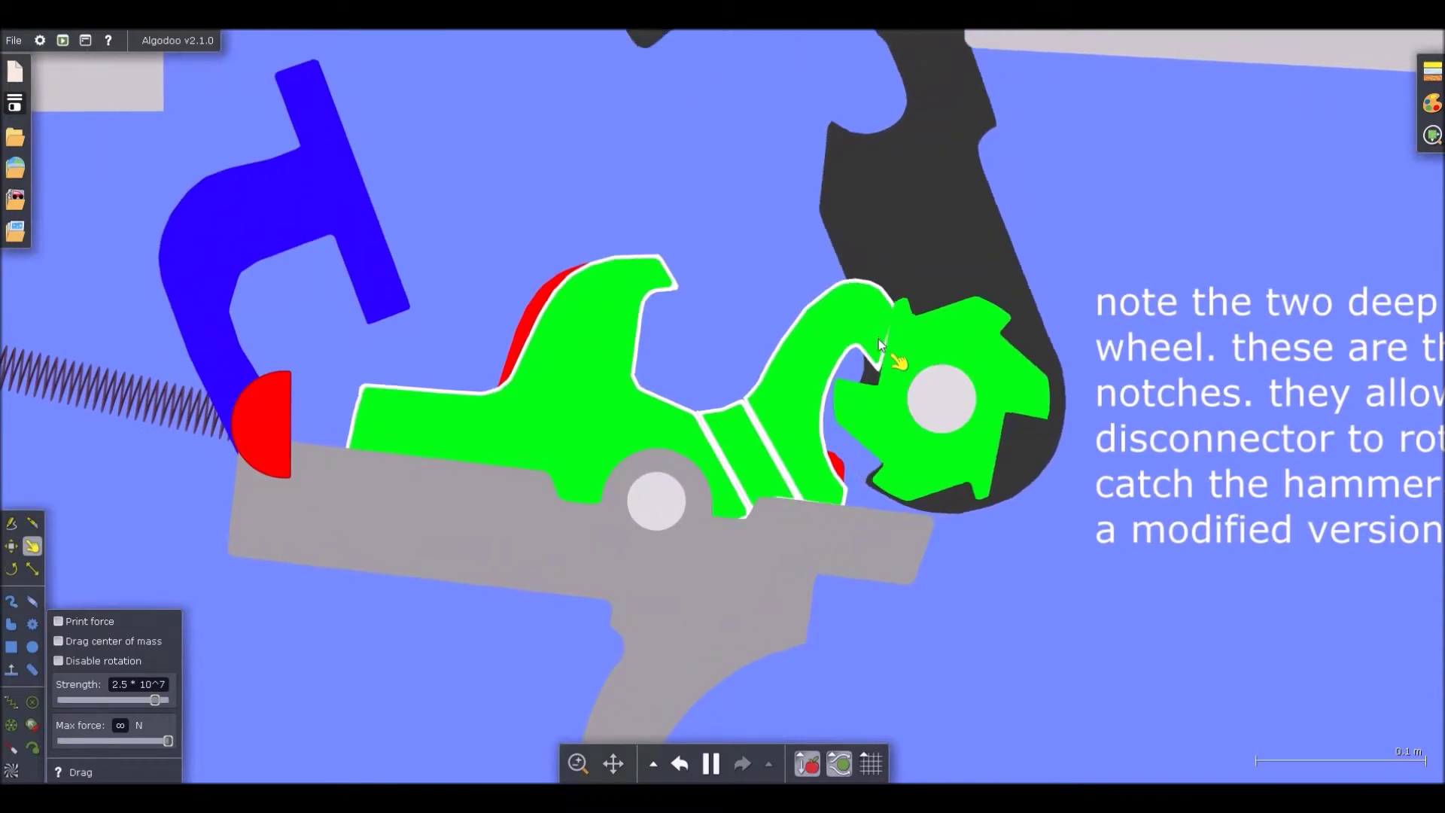
{"action": "scroll", "coordinate": [874, 432], "scroll_direction": "up", "scroll_amount": 1}
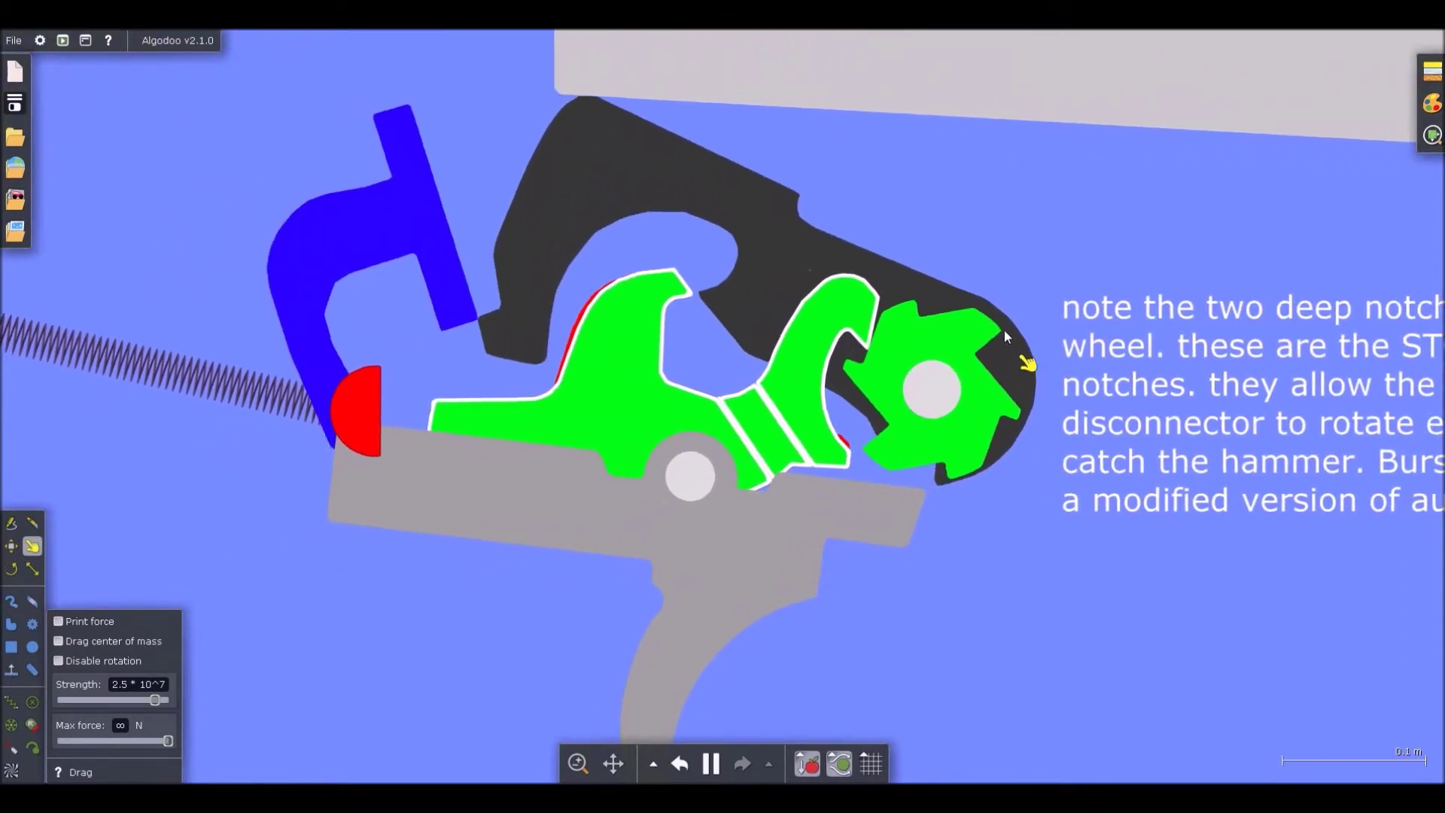
{"action": "scroll", "coordinate": [923, 331], "scroll_direction": "down", "scroll_amount": 5}
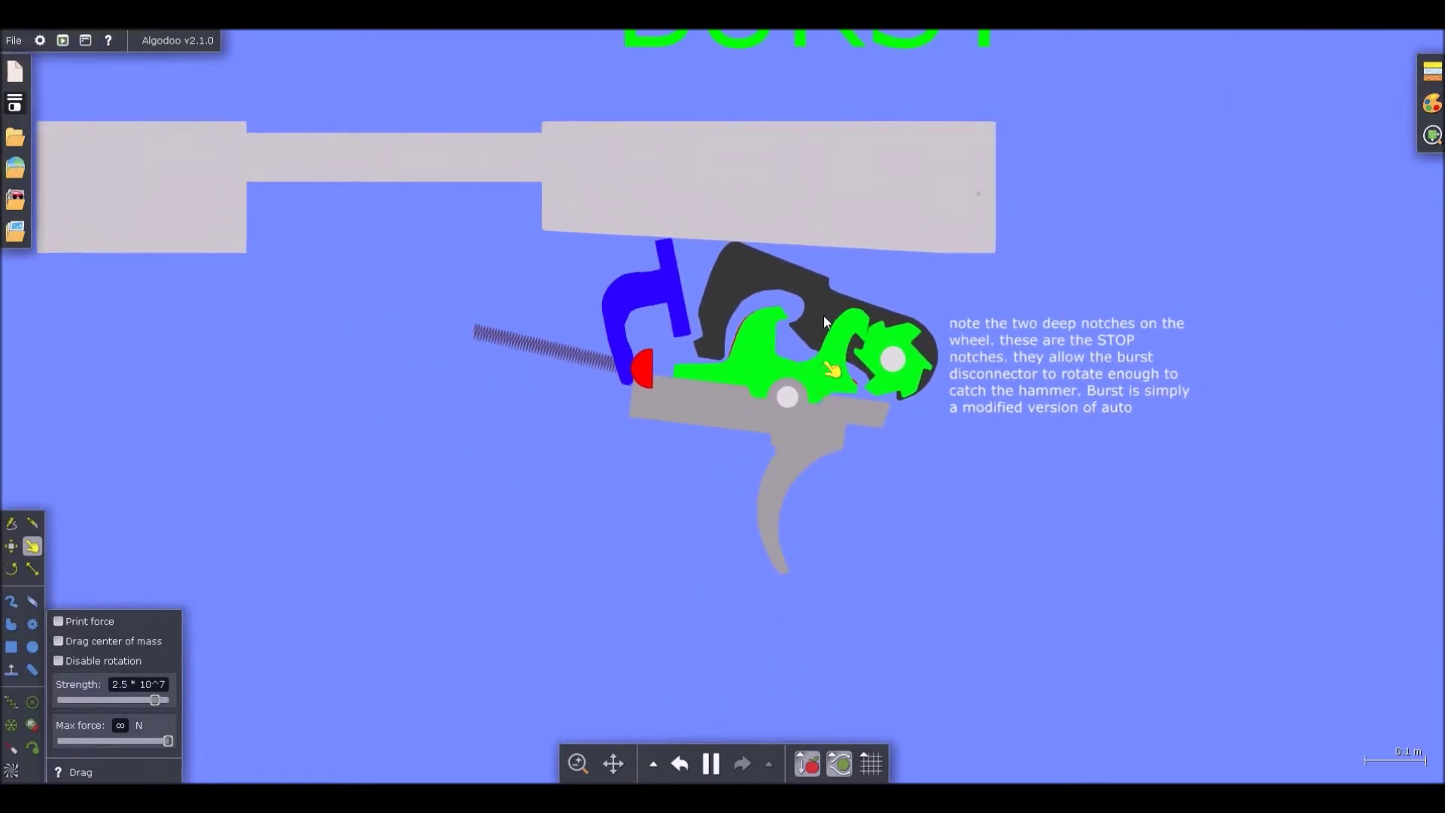
- With the hammer held back, examine the clearance between the burst disconnector's front hook and the hammer
{"action": "scroll", "coordinate": [823, 314], "scroll_direction": "up", "scroll_amount": 5}
{"action": "scroll", "coordinate": [902, 354], "scroll_direction": "up", "scroll_amount": 3}
{"action": "scroll", "coordinate": [897, 395], "scroll_direction": "down", "scroll_amount": 5}
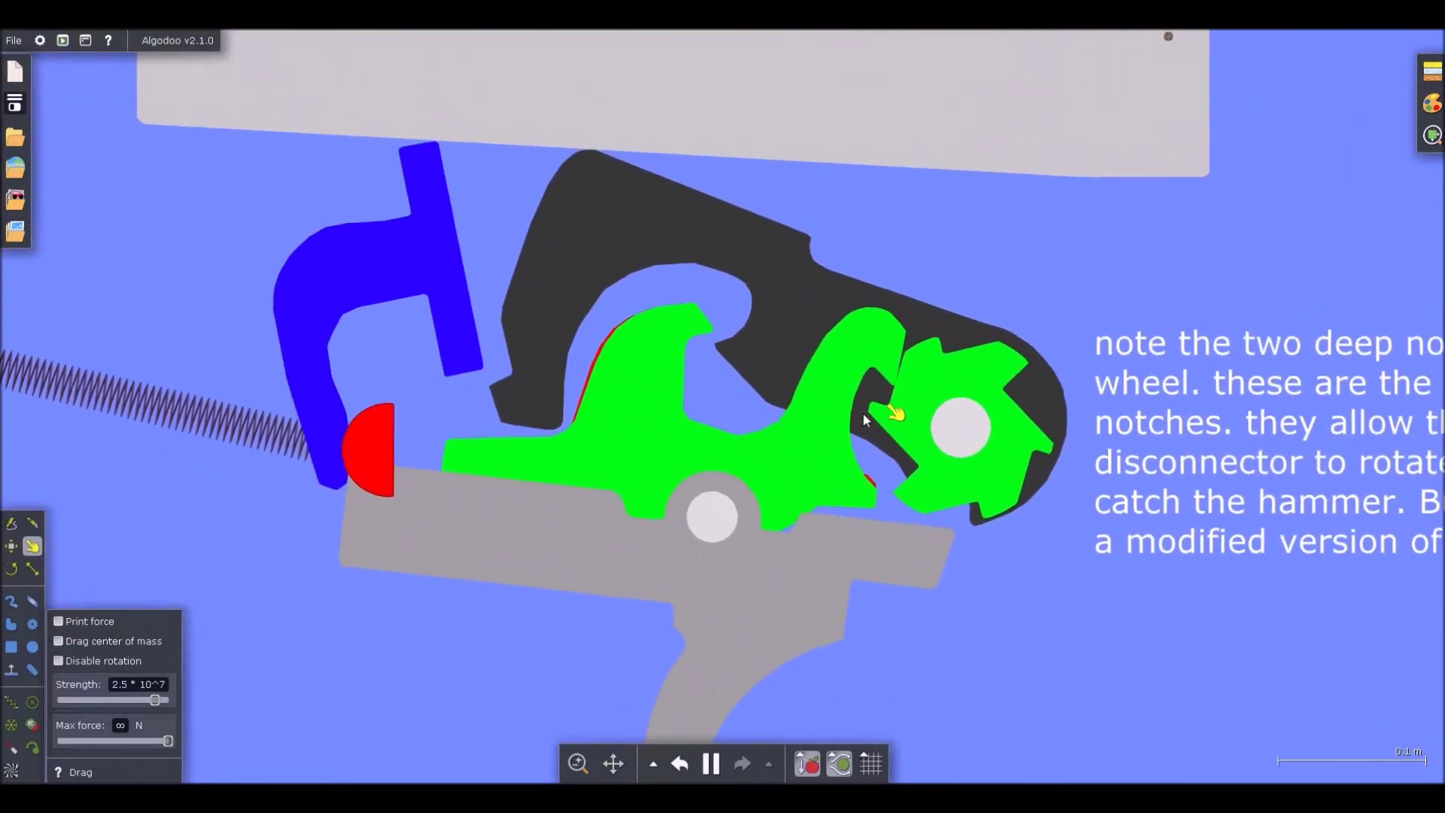
{"action": "scroll", "coordinate": [853, 422], "scroll_direction": "up", "scroll_amount": 3}
{"action": "scroll", "coordinate": [707, 346], "scroll_direction": "up", "scroll_amount": 3}
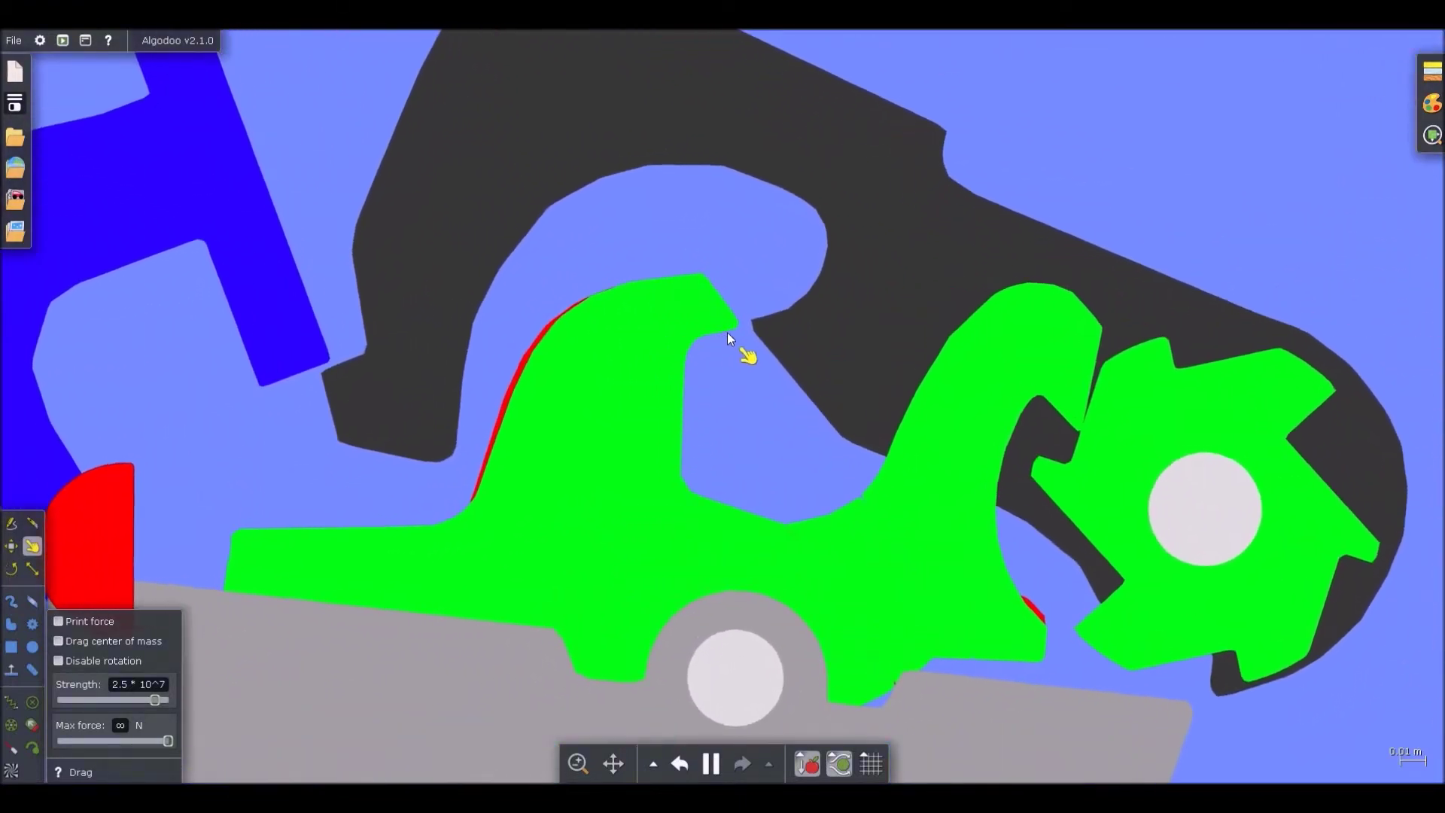
{"action": "scroll", "coordinate": [719, 328], "scroll_direction": "down", "scroll_amount": 2}
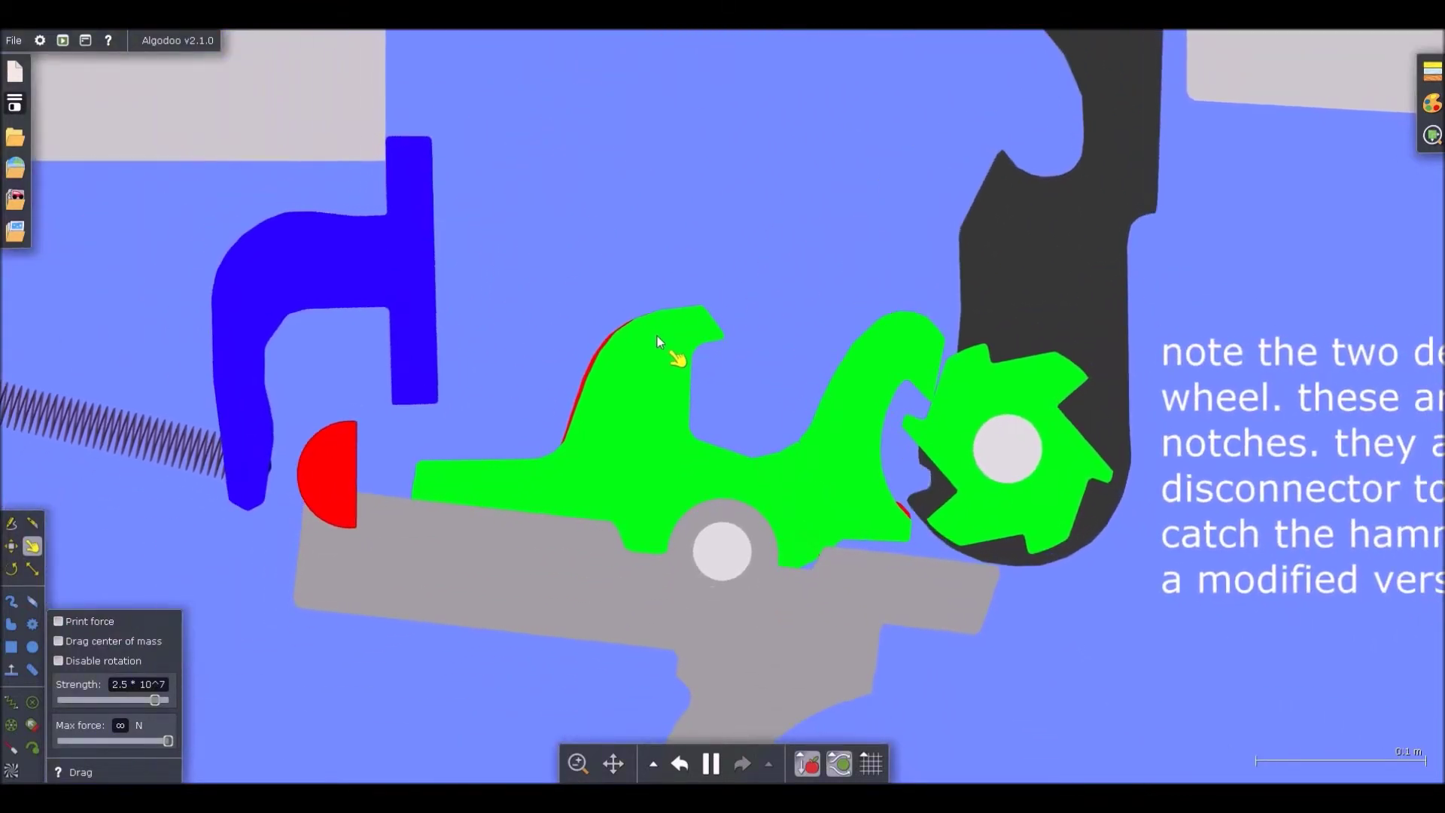
- Cycle the BURST mechanism for another shot and examine the rear arm's position against the wheel's notches
{"action": "scroll", "coordinate": [657, 336], "scroll_direction": "down", "scroll_amount": 4}
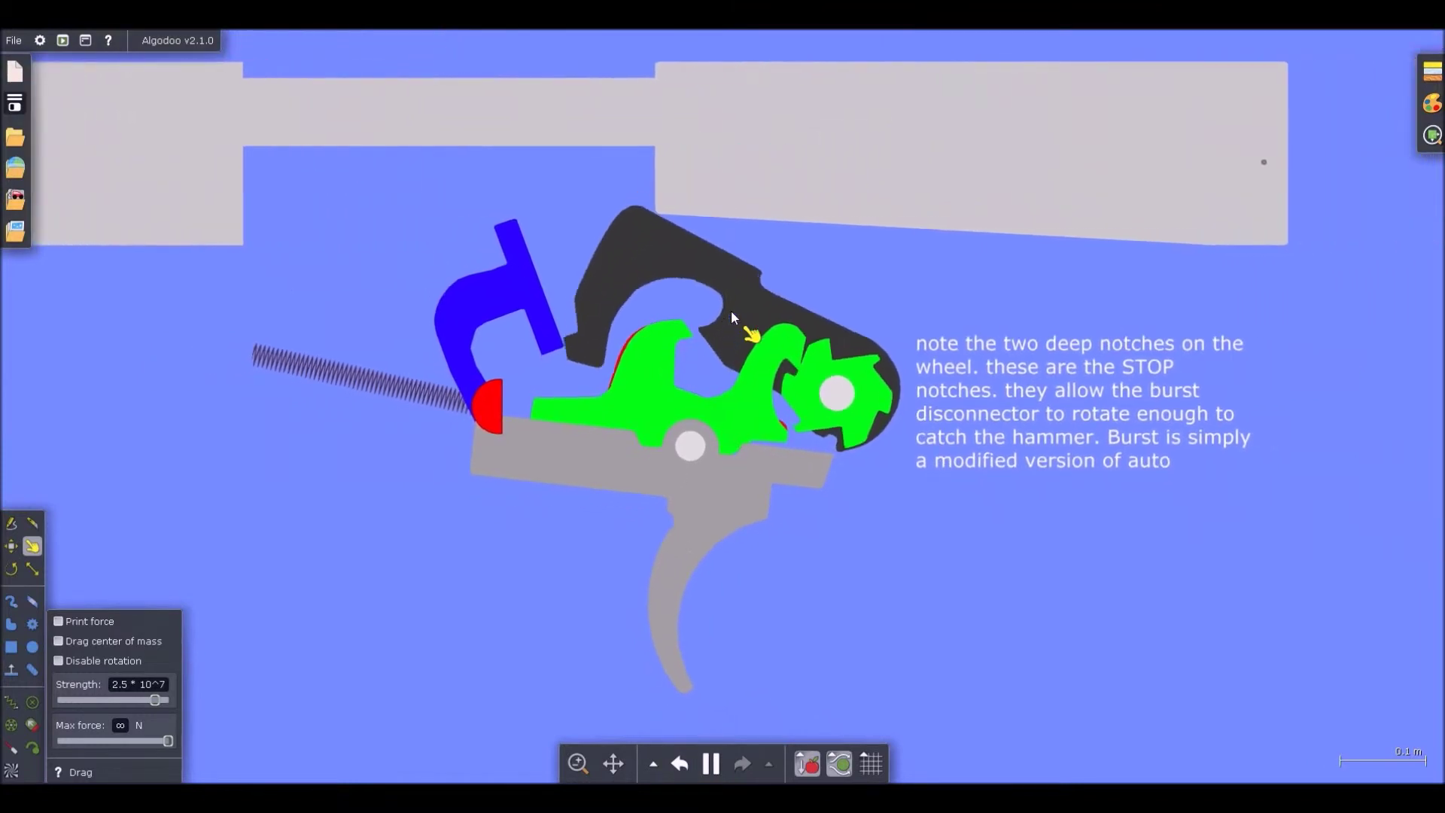
{"action": "scroll", "coordinate": [732, 305], "scroll_direction": "up", "scroll_amount": 2}
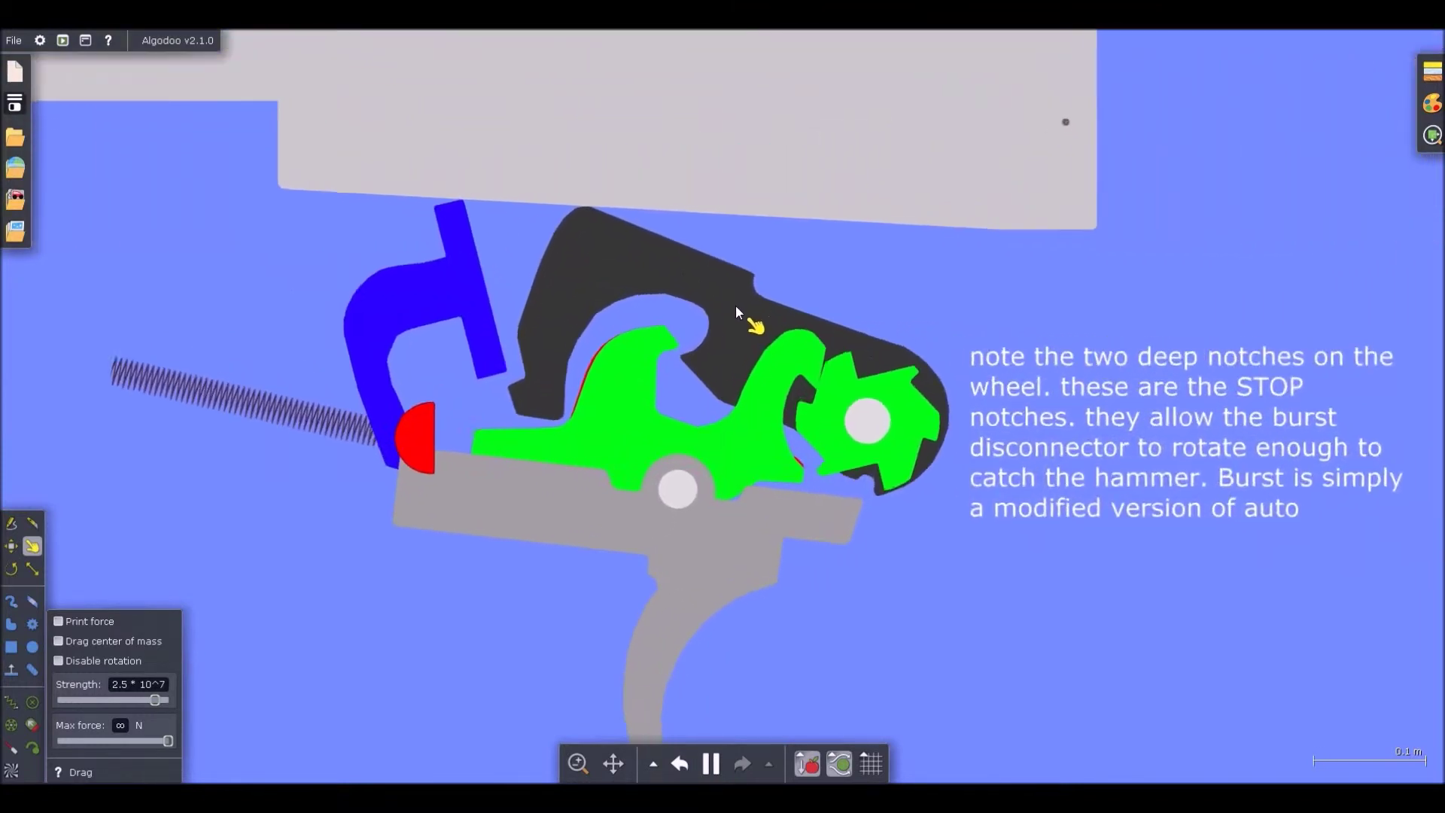
{"action": "scroll", "coordinate": [734, 309], "scroll_direction": "up", "scroll_amount": 1}
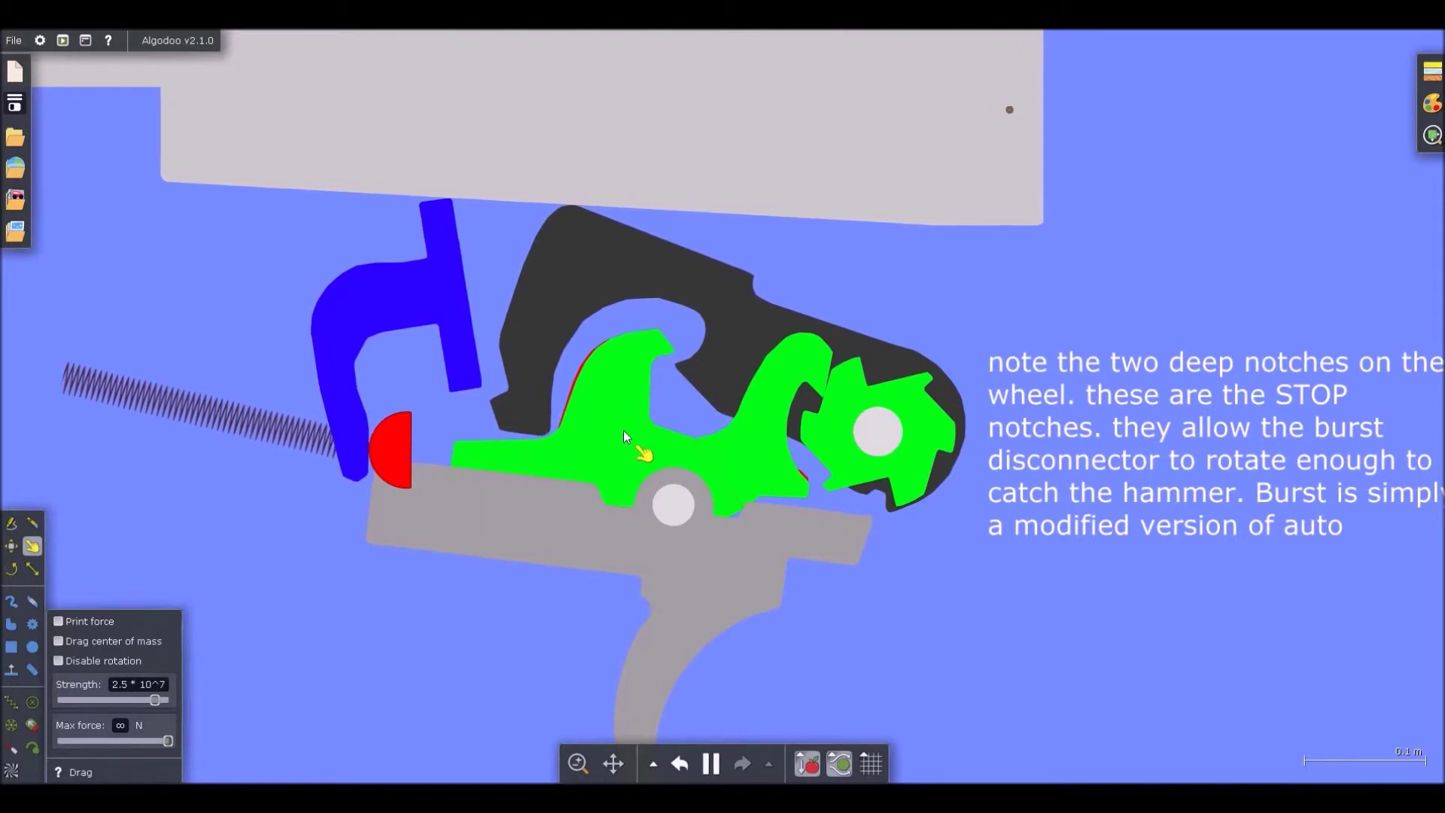
{"action": "scroll", "coordinate": [806, 359], "scroll_direction": "up", "scroll_amount": 2}
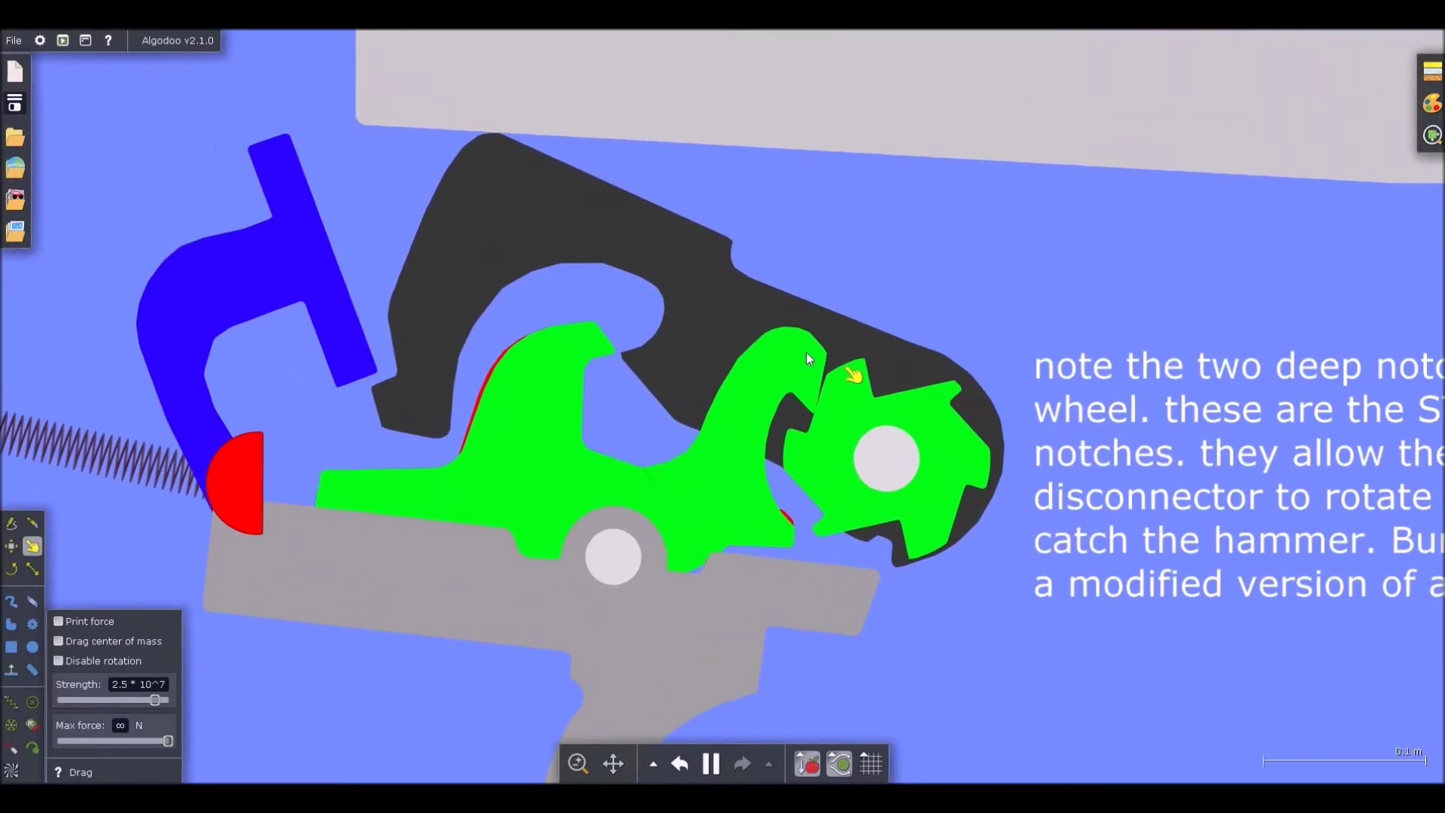
{"action": "scroll", "coordinate": [806, 359], "scroll_direction": "up", "scroll_amount": 2}
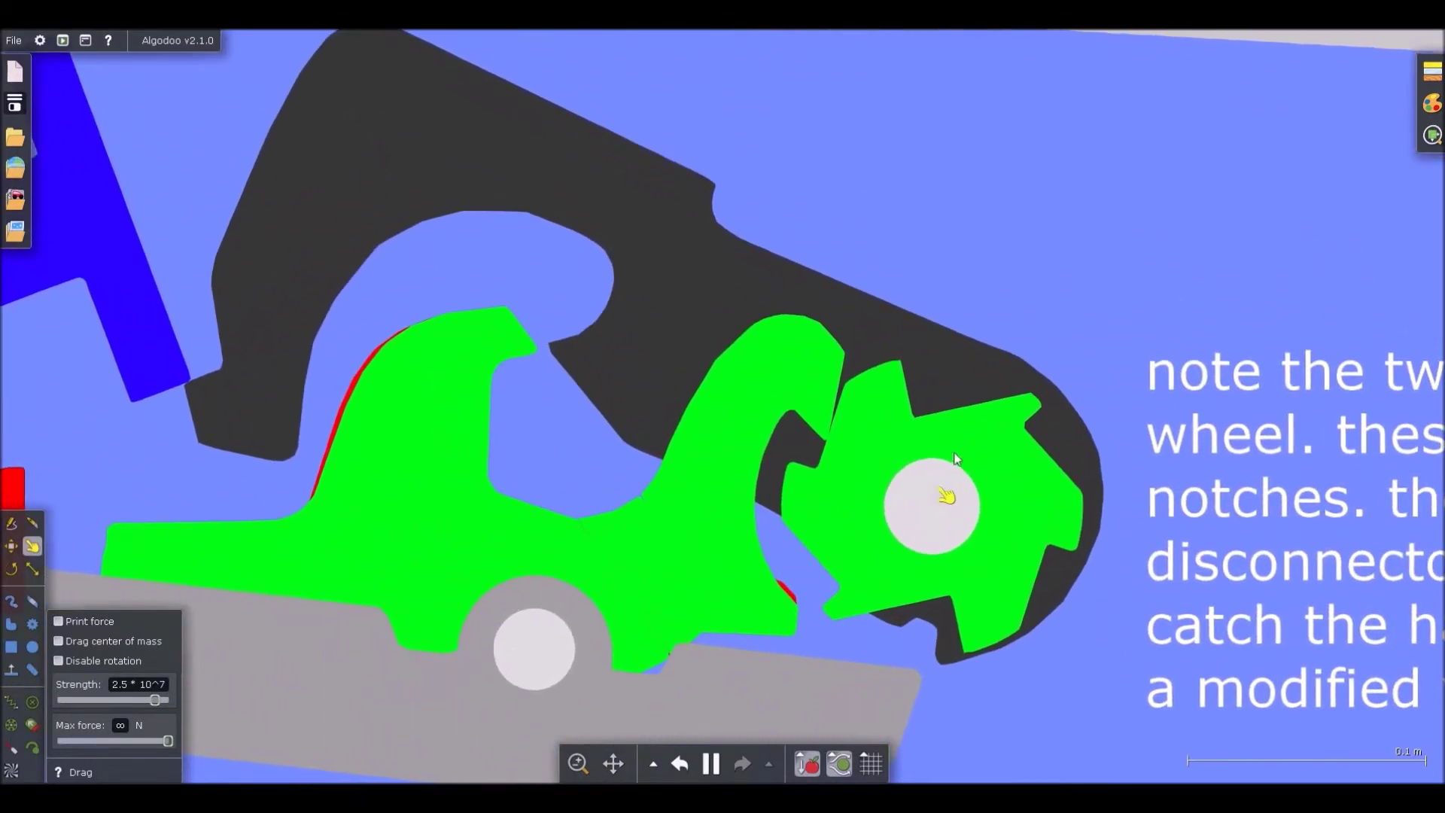
{"action": "scroll", "coordinate": [789, 429], "scroll_direction": "down", "scroll_amount": 2}
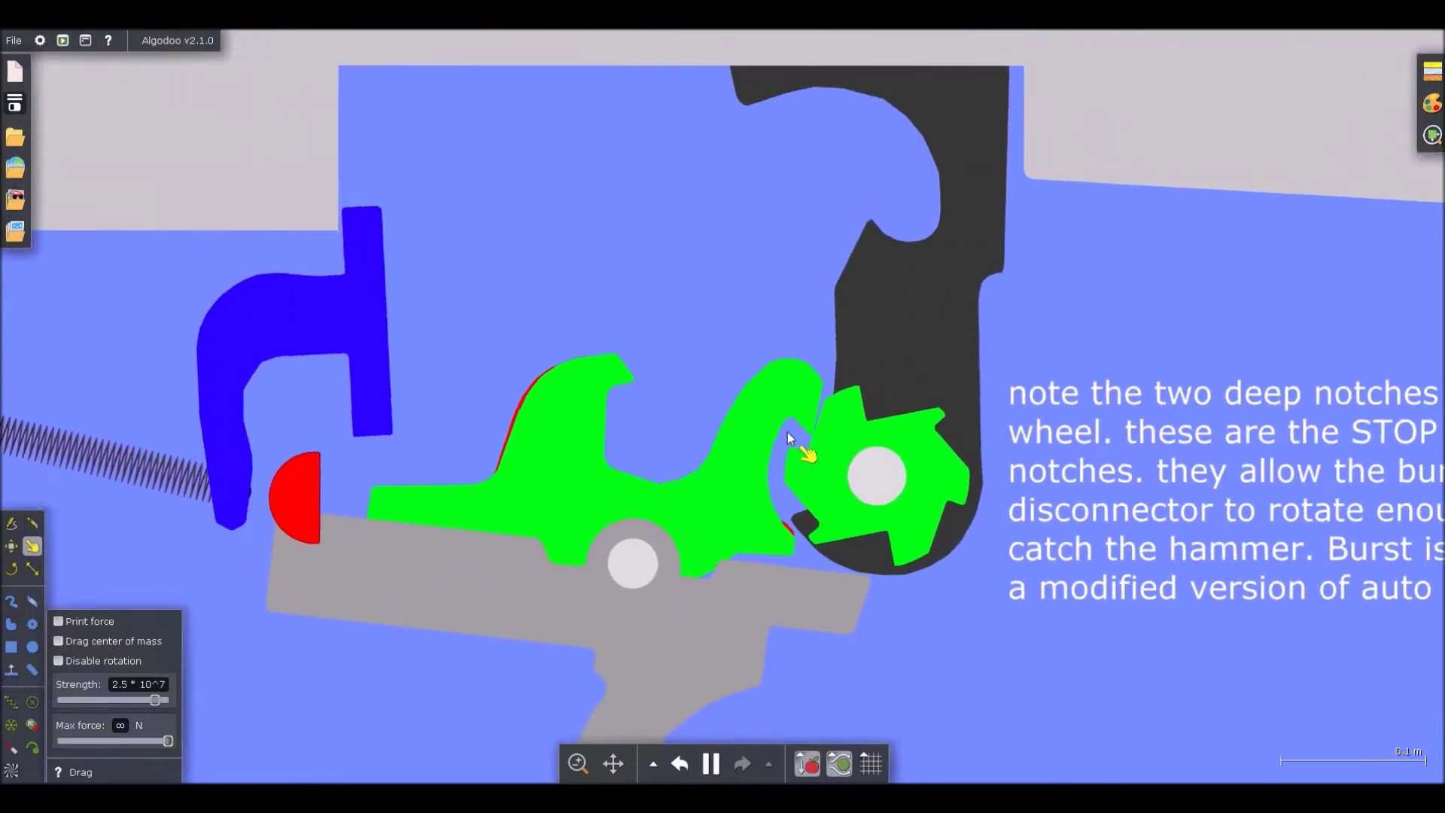
- Cycle the BURST bolt and examine how the disconnector's front hook and the blue sear sit against the lowered hammer
{"action": "scroll", "coordinate": [612, 376], "scroll_direction": "up", "scroll_amount": 2}
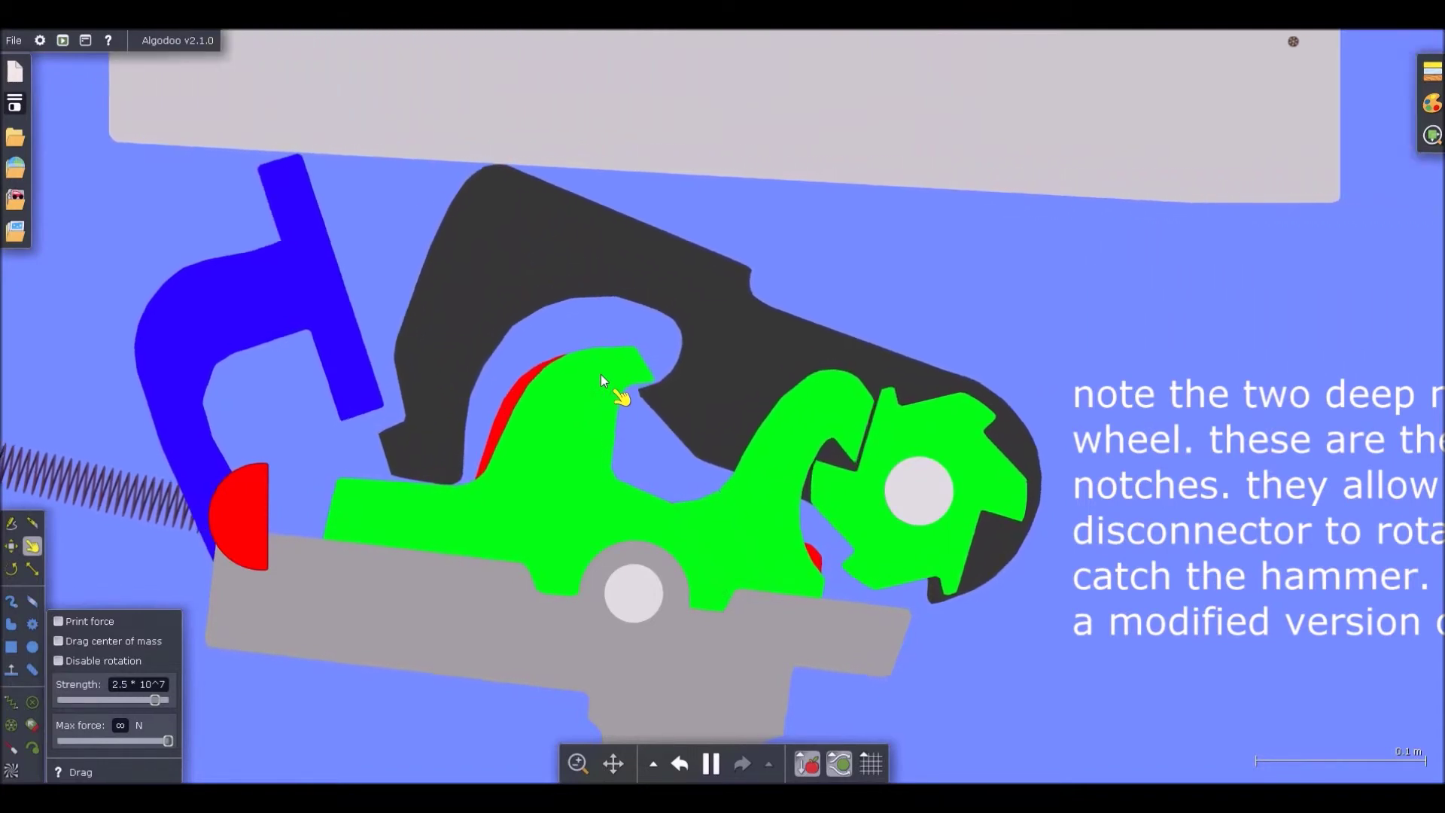
{"action": "scroll", "coordinate": [328, 325], "scroll_direction": "up", "scroll_amount": 3}
{"action": "scroll", "coordinate": [507, 313], "scroll_direction": "down", "scroll_amount": 4}
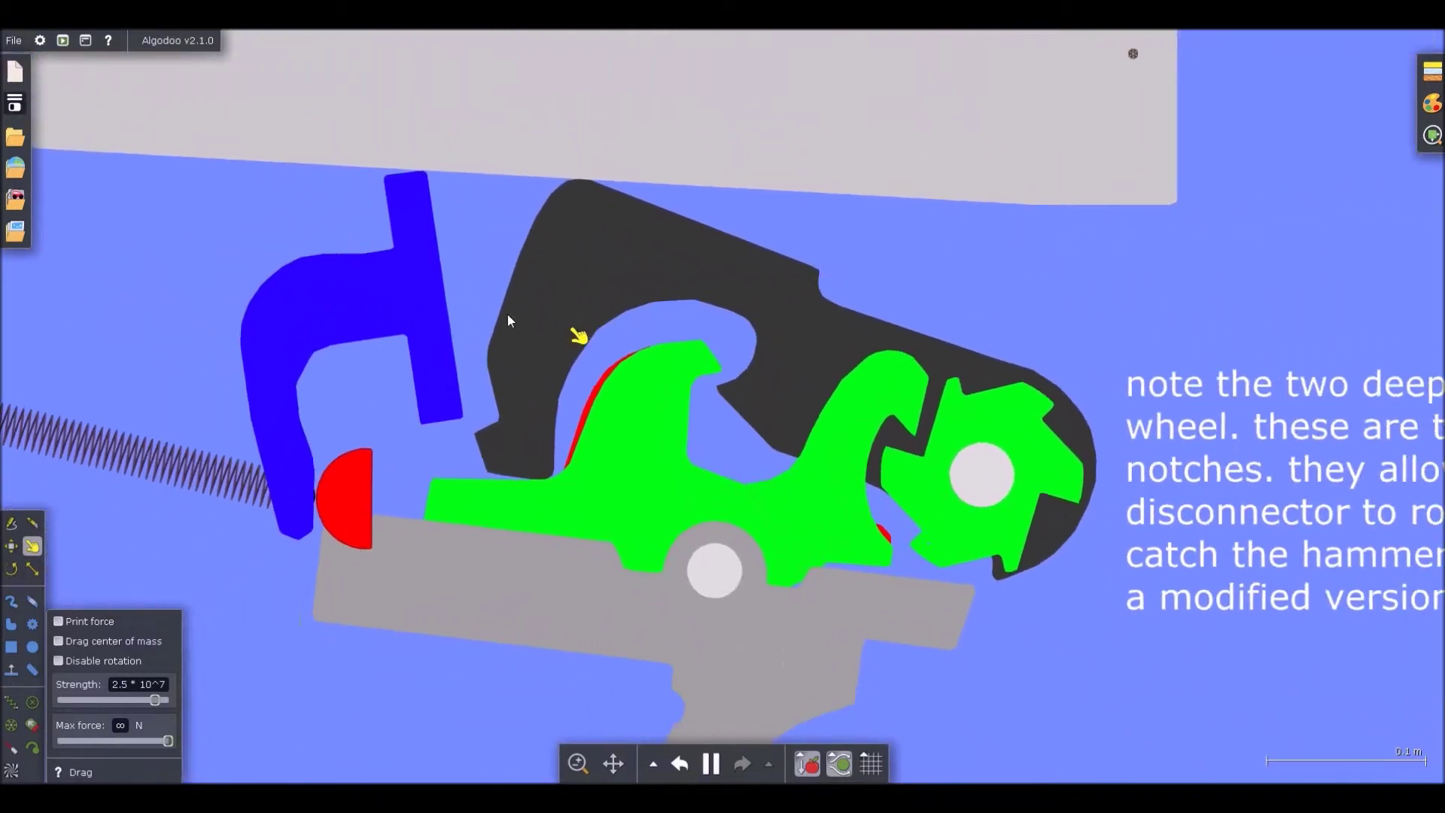
{"action": "scroll", "coordinate": [453, 301], "scroll_direction": "up", "scroll_amount": 2}
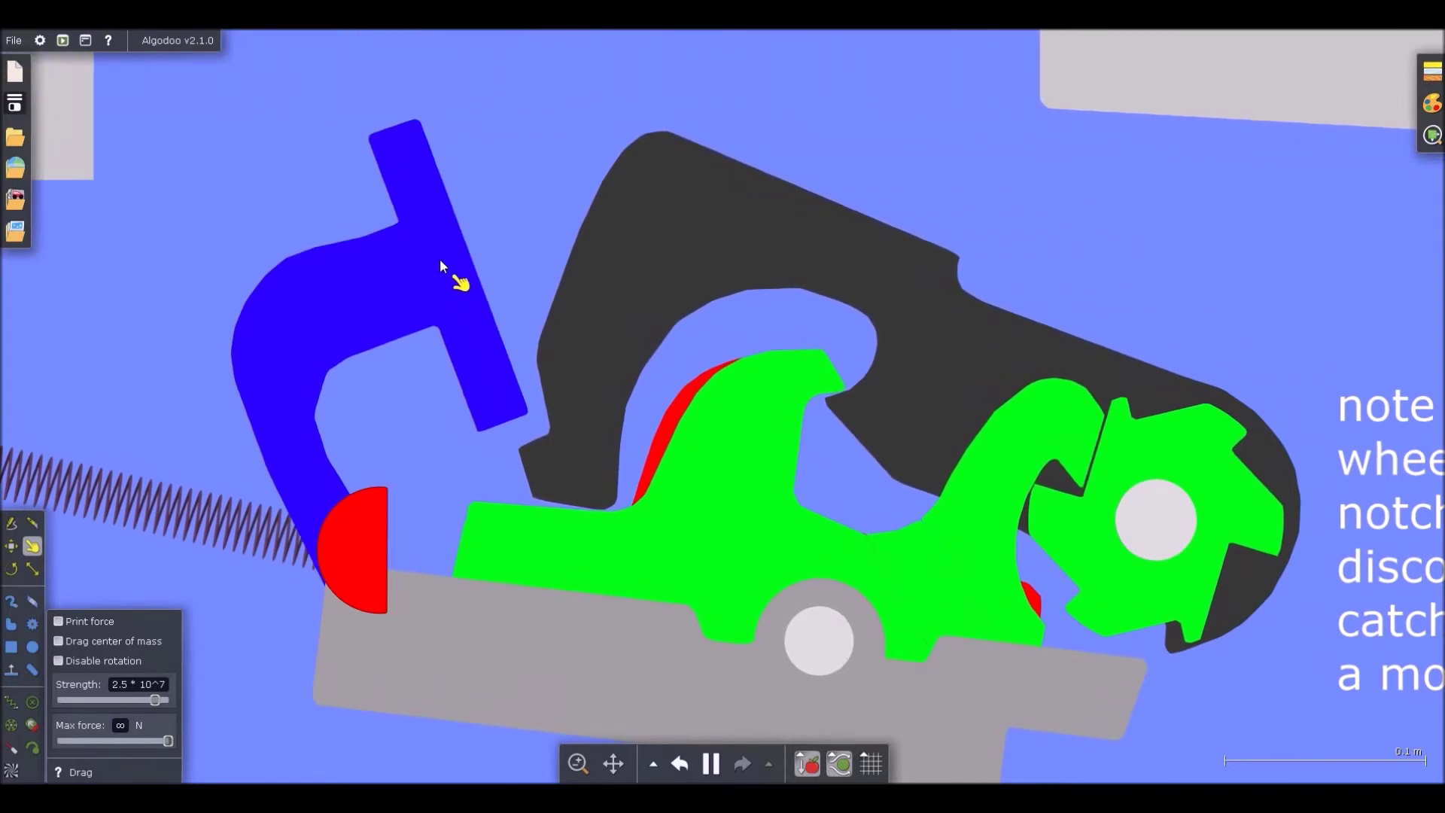
{"action": "scroll", "coordinate": [440, 259], "scroll_direction": "down", "scroll_amount": 3}
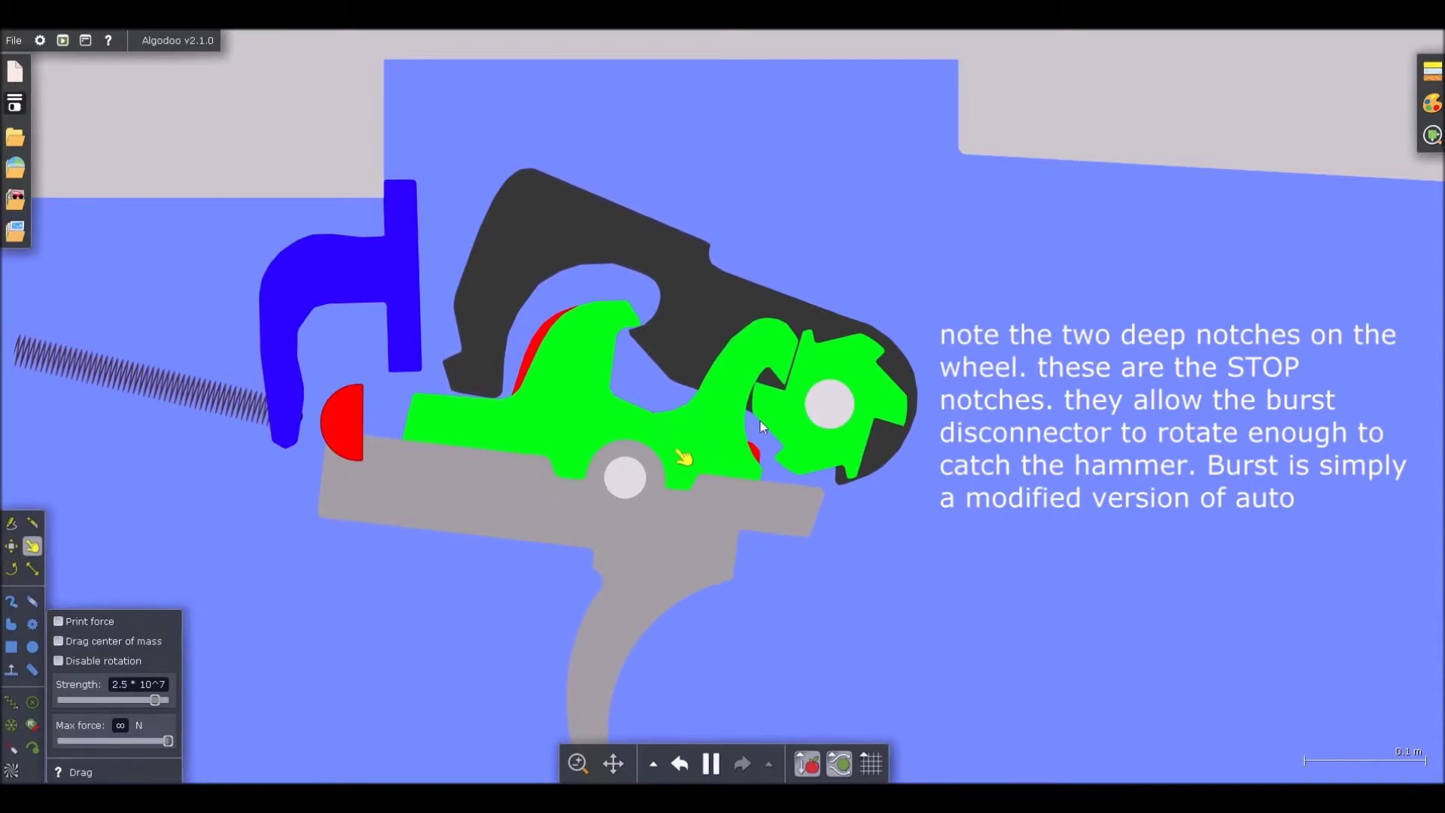
- Examine the burst disconnector holding the hammer, and release the trigger so the hammer rests on the trigger's sear
{"action": "scroll", "coordinate": [792, 395], "scroll_direction": "up", "scroll_amount": 5}
{"action": "scroll", "coordinate": [782, 432], "scroll_direction": "down", "scroll_amount": 5}
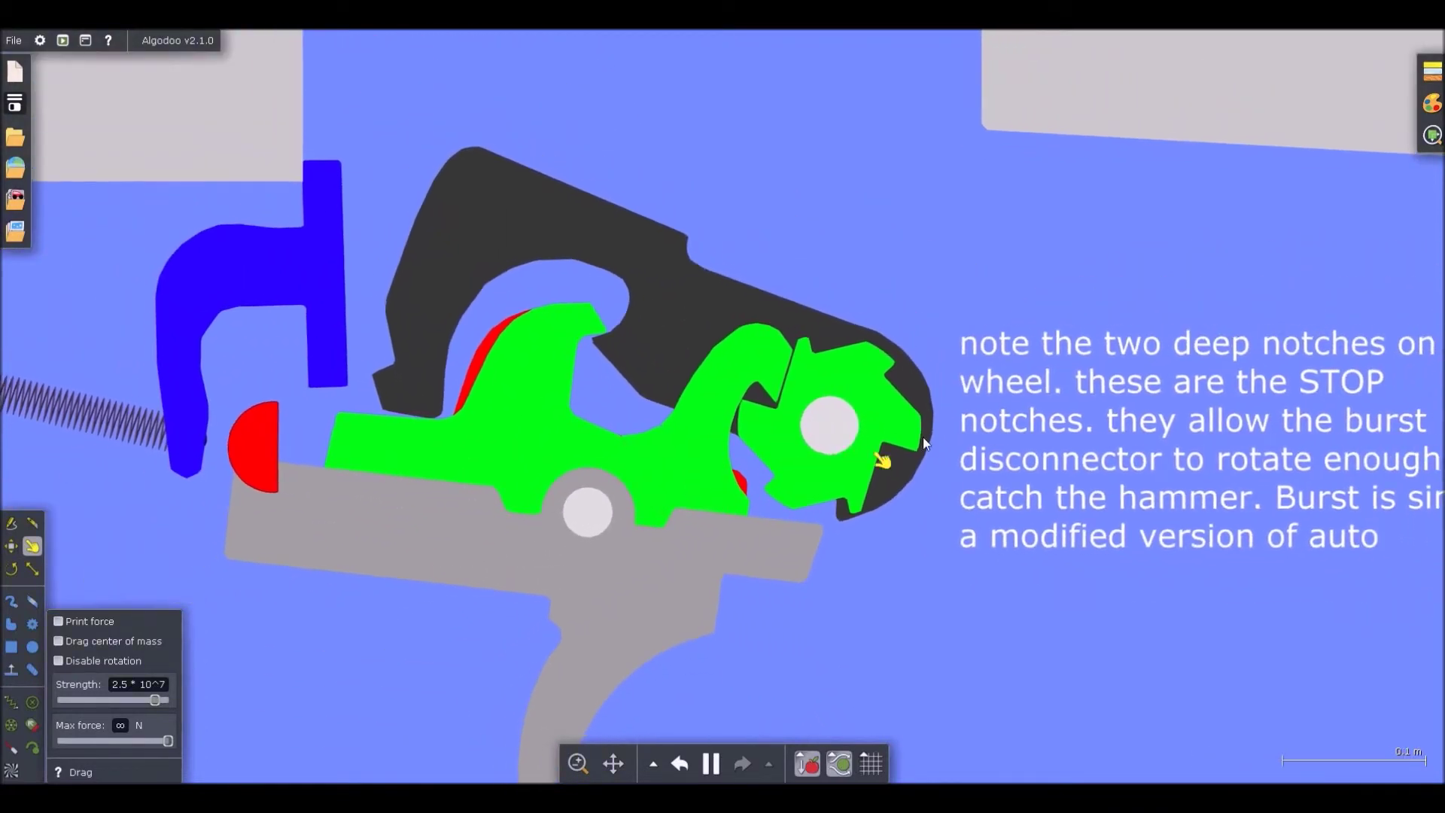
{"action": "scroll", "coordinate": [903, 467], "scroll_direction": "up", "scroll_amount": 3}
{"action": "scroll", "coordinate": [820, 489], "scroll_direction": "down", "scroll_amount": 2}
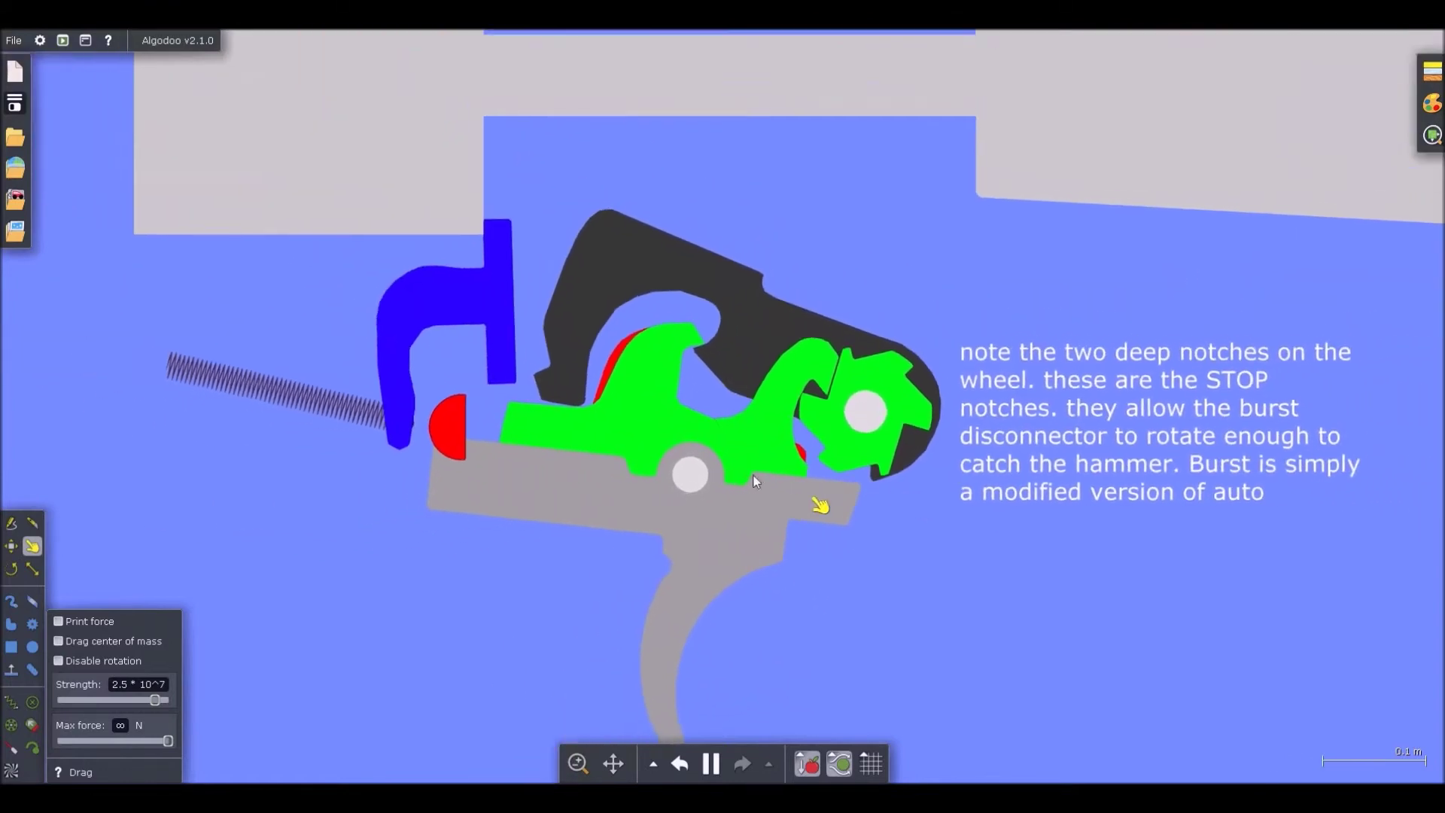
{"action": "scroll", "coordinate": [723, 474], "scroll_direction": "up", "scroll_amount": 3}
{"action": "scroll", "coordinate": [716, 469], "scroll_direction": "down", "scroll_amount": 1}
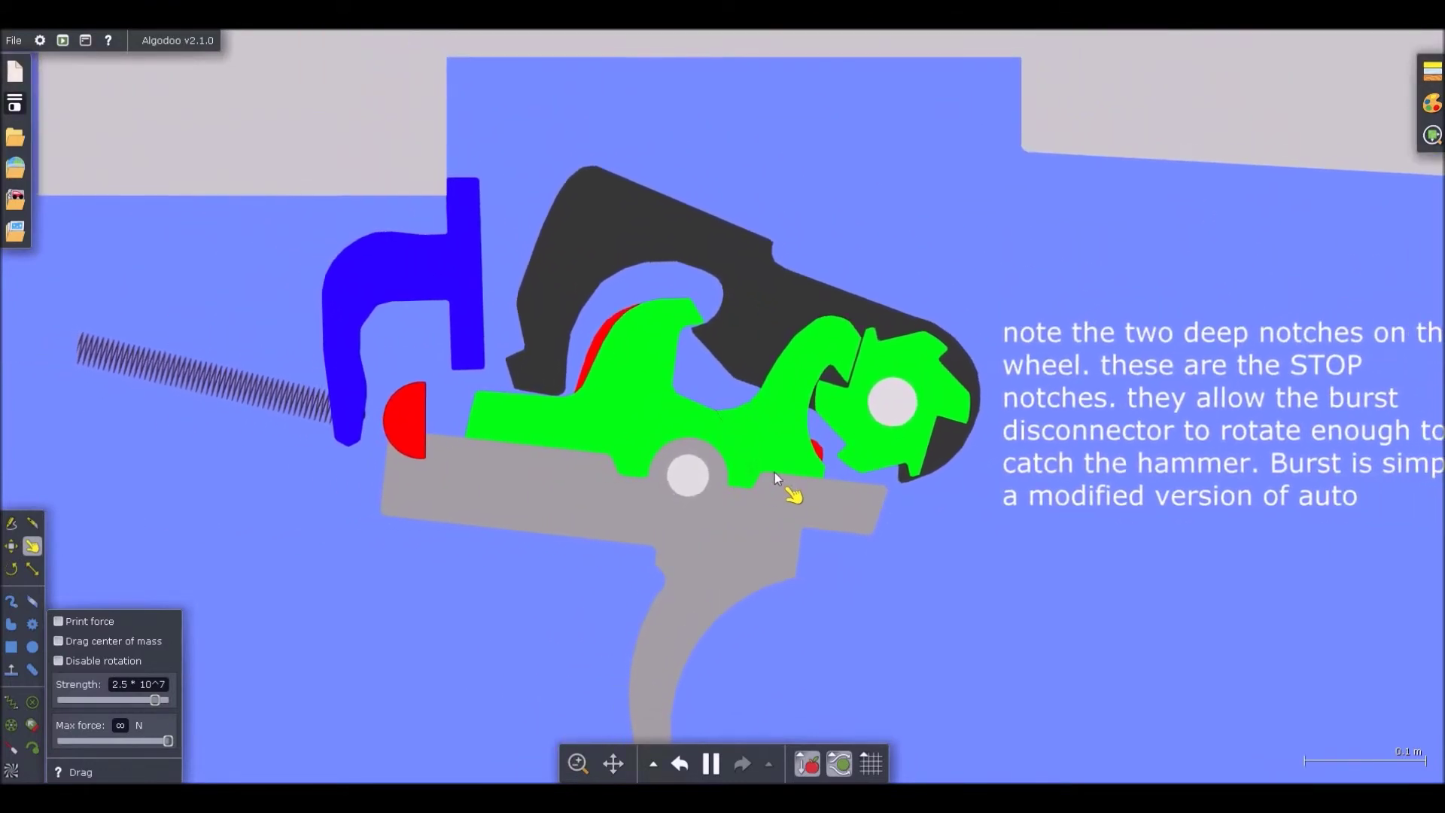
{"action": "left_click_drag", "start_coordinate": [805, 519], "coordinate": [802, 521]}
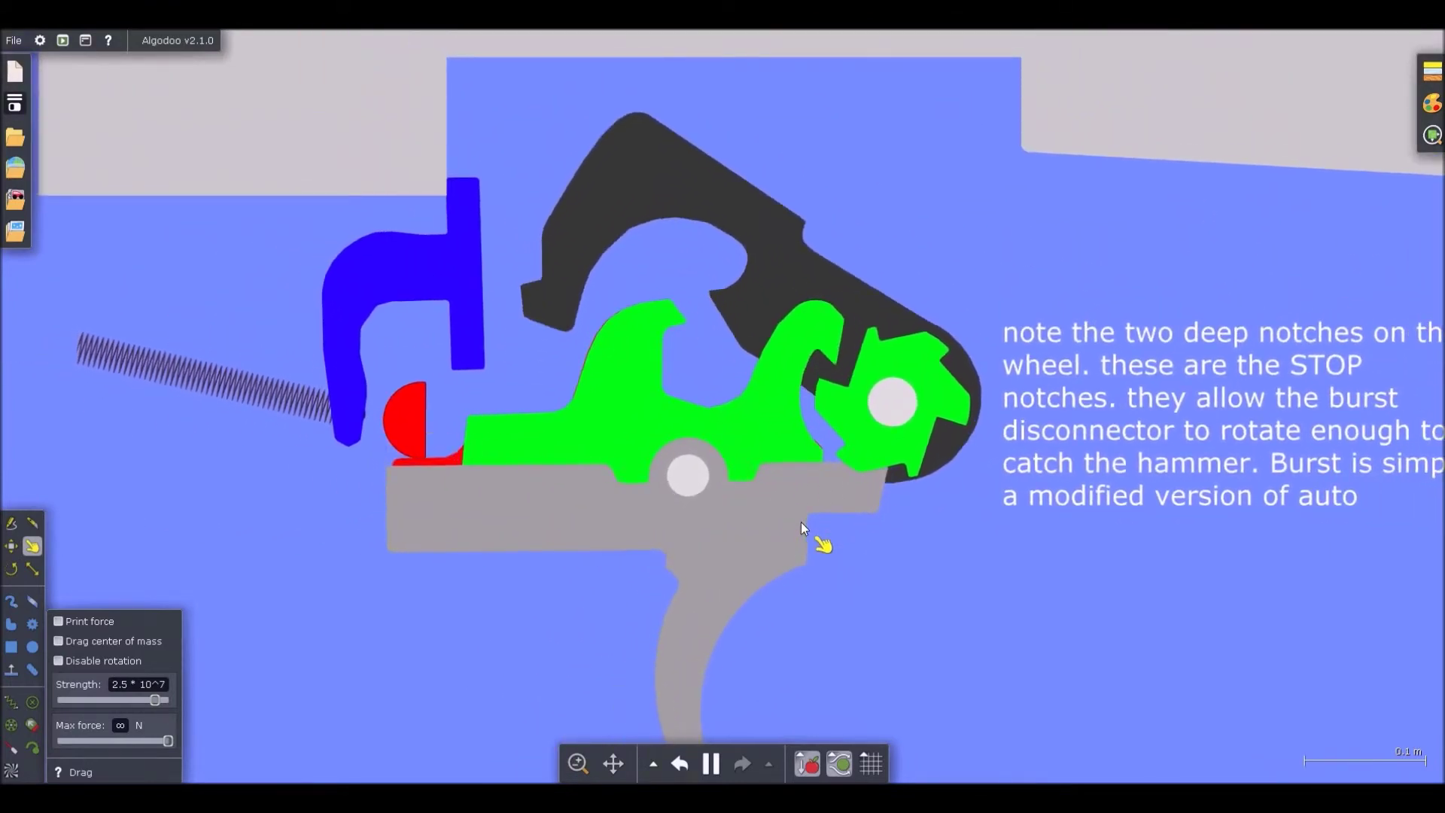
{"action": "mouse_move", "coordinate": [710, 764]}
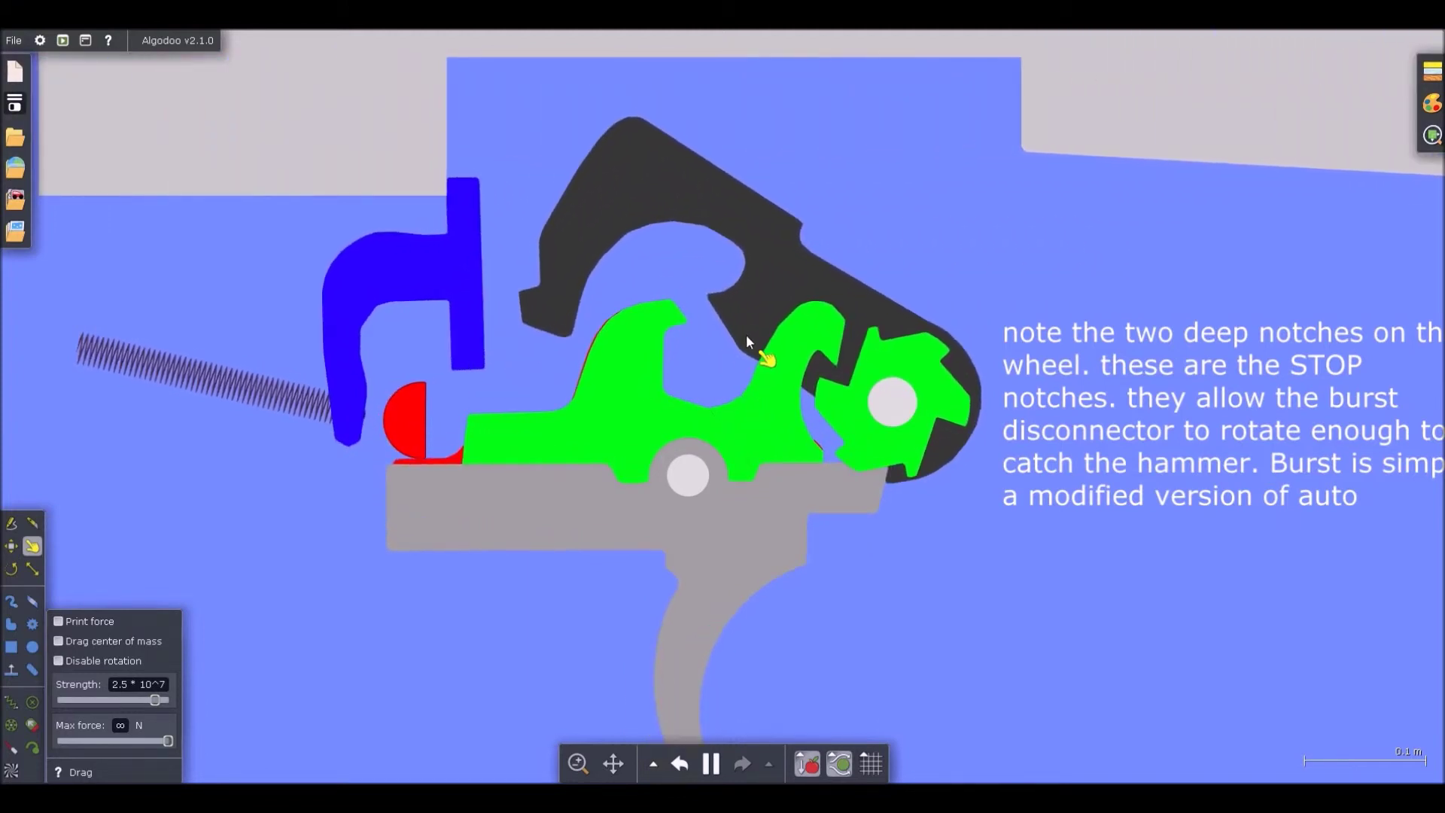
- With the trigger released, examine the green wheel's notches beside the burst disconnector's rear arm
{"action": "left_click_drag", "start_coordinate": [671, 322], "coordinate": [1397, 321]}
{"action": "scroll", "coordinate": [940, 435], "scroll_direction": "up", "scroll_amount": 5}
{"action": "scroll", "coordinate": [760, 482], "scroll_direction": "down", "scroll_amount": 3}
{"action": "scroll", "coordinate": [715, 396], "scroll_direction": "up", "scroll_amount": 4}
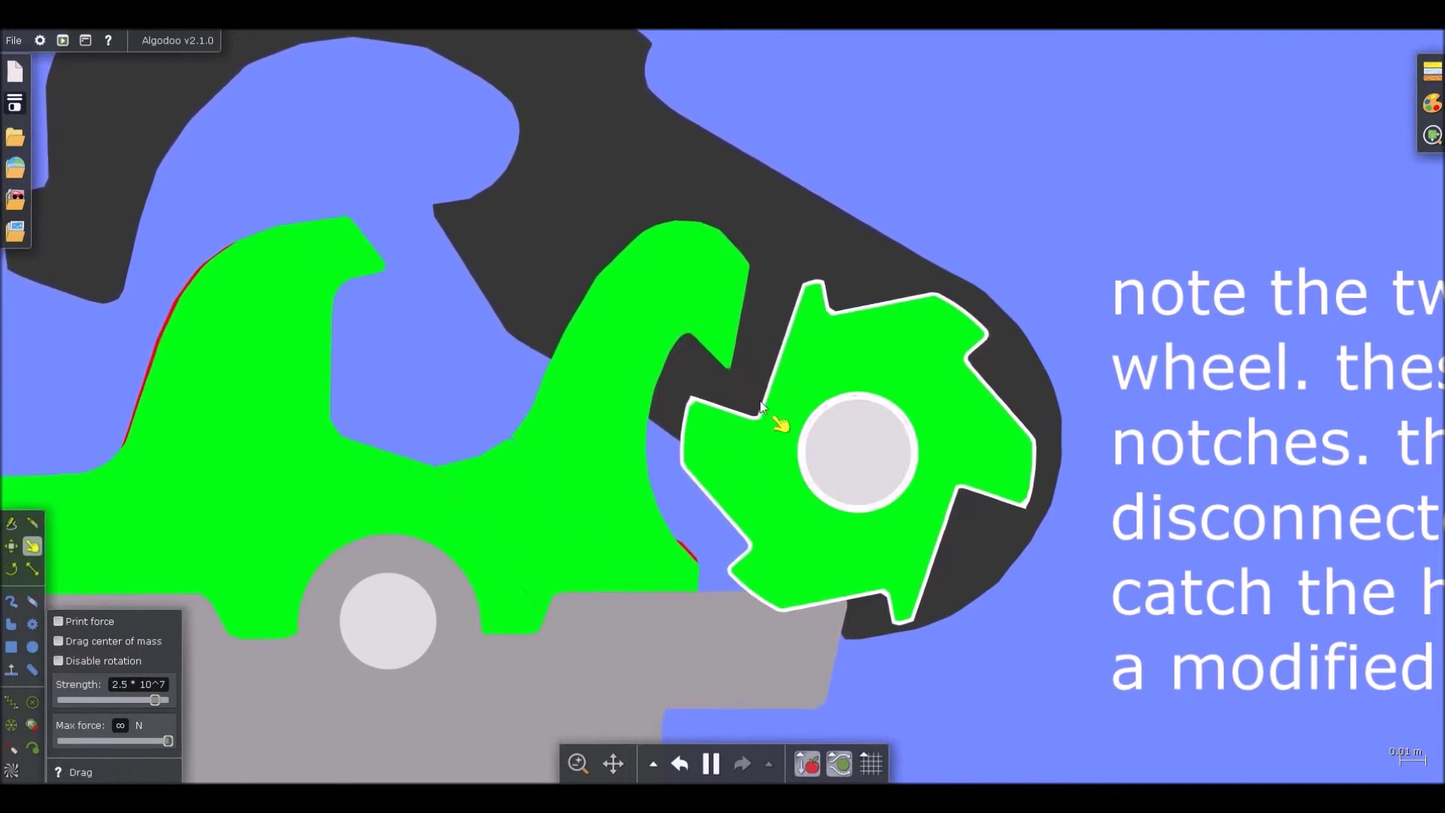
{"action": "scroll", "coordinate": [827, 595], "scroll_direction": "down", "scroll_amount": 4}
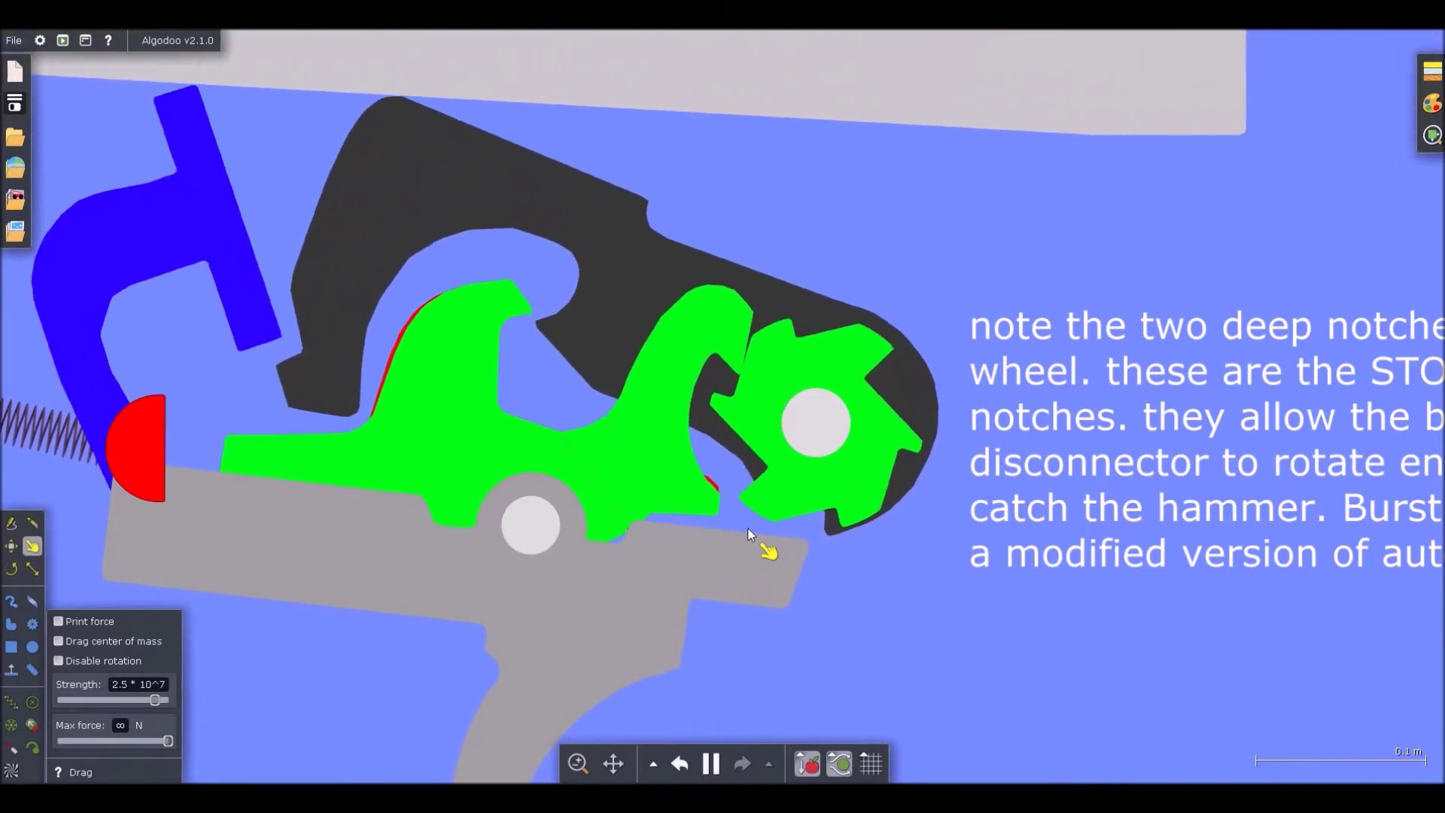
- Cycle another burst and examine the rear arm in the wheel's deep STOP notch and the front hook at the hammer
{"action": "scroll", "coordinate": [734, 357], "scroll_direction": "up", "scroll_amount": 2}
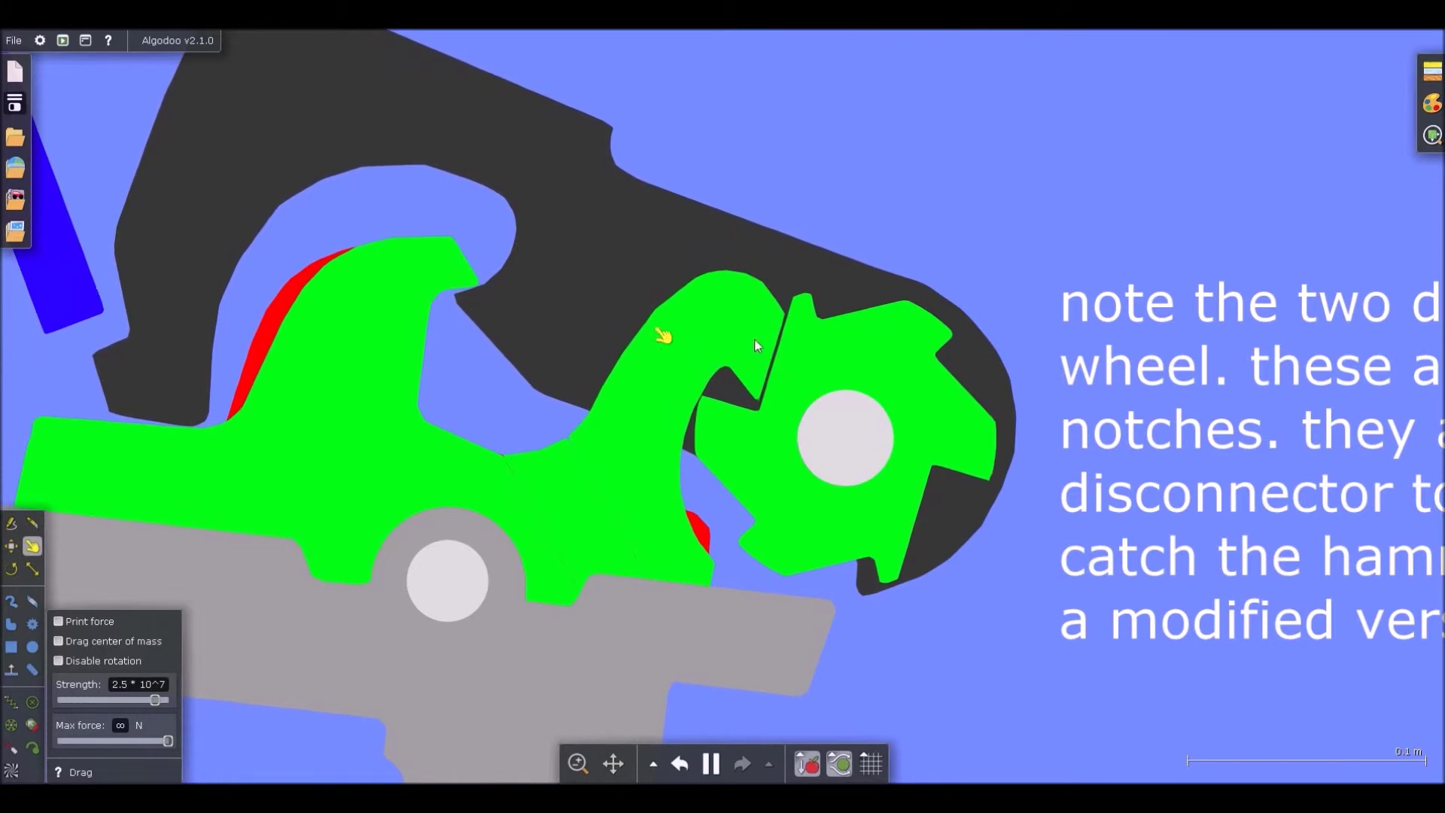
{"action": "scroll", "coordinate": [775, 396], "scroll_direction": "up", "scroll_amount": 2}
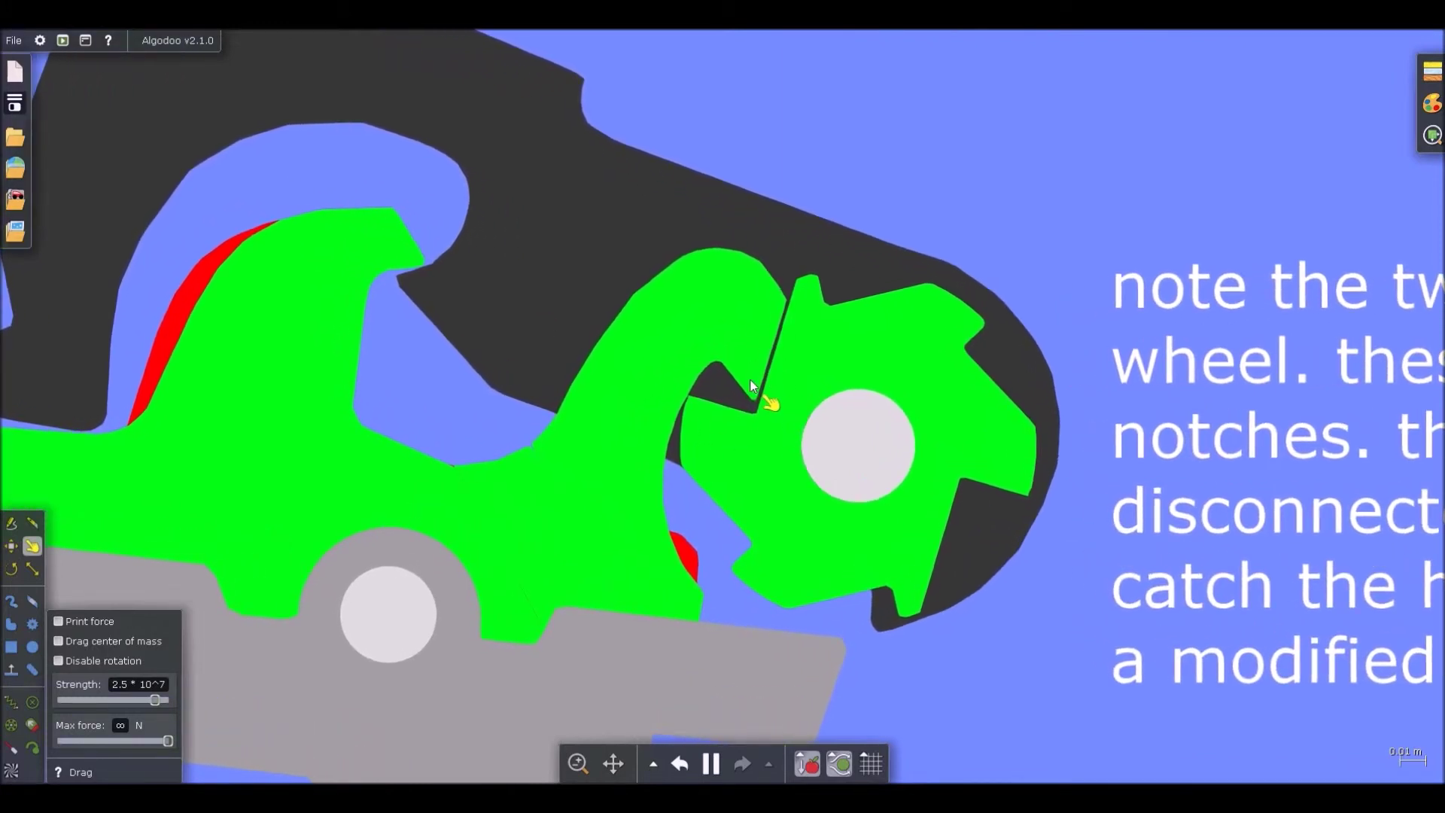
{"action": "scroll", "coordinate": [828, 384], "scroll_direction": "down", "scroll_amount": 2}
{"action": "scroll", "coordinate": [527, 301], "scroll_direction": "up", "scroll_amount": 2}
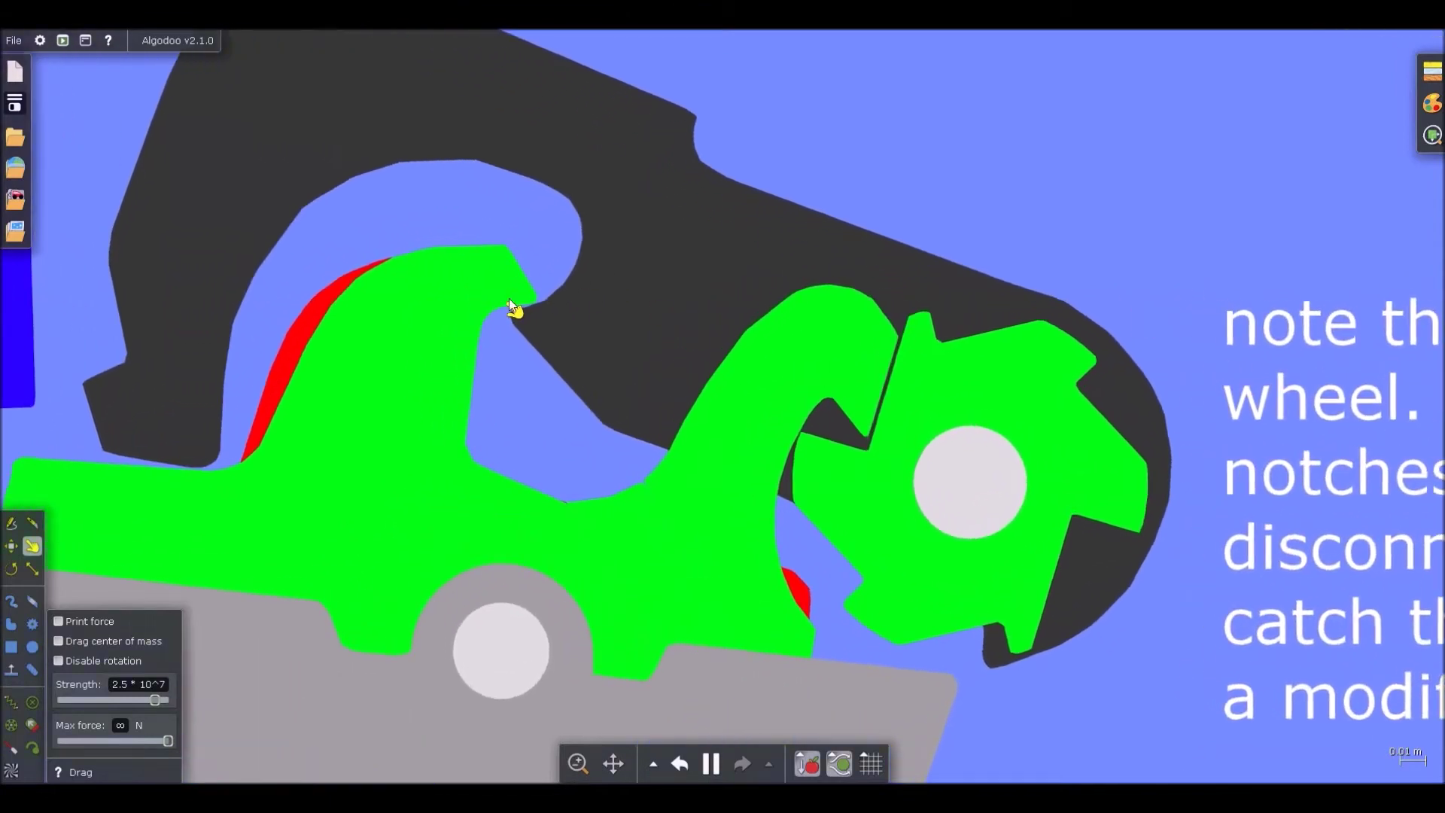
{"action": "scroll", "coordinate": [787, 301], "scroll_direction": "down", "scroll_amount": 2}
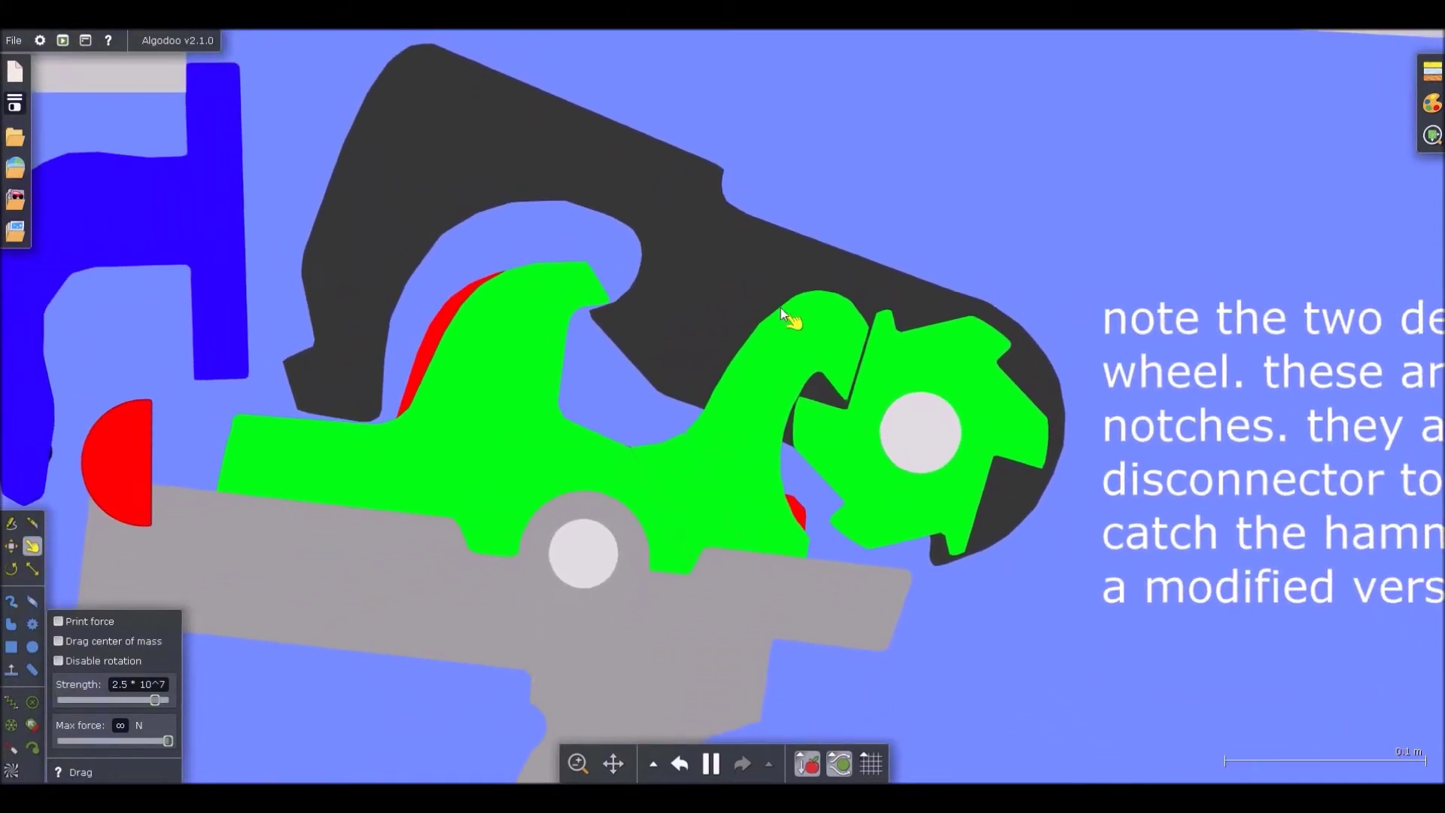
- In the SEMI mechanism, pull the red disconnector back off the hammer's hook and examine the hammer's reset
{"action": "scroll", "coordinate": [783, 312], "scroll_direction": "down", "scroll_amount": 5}
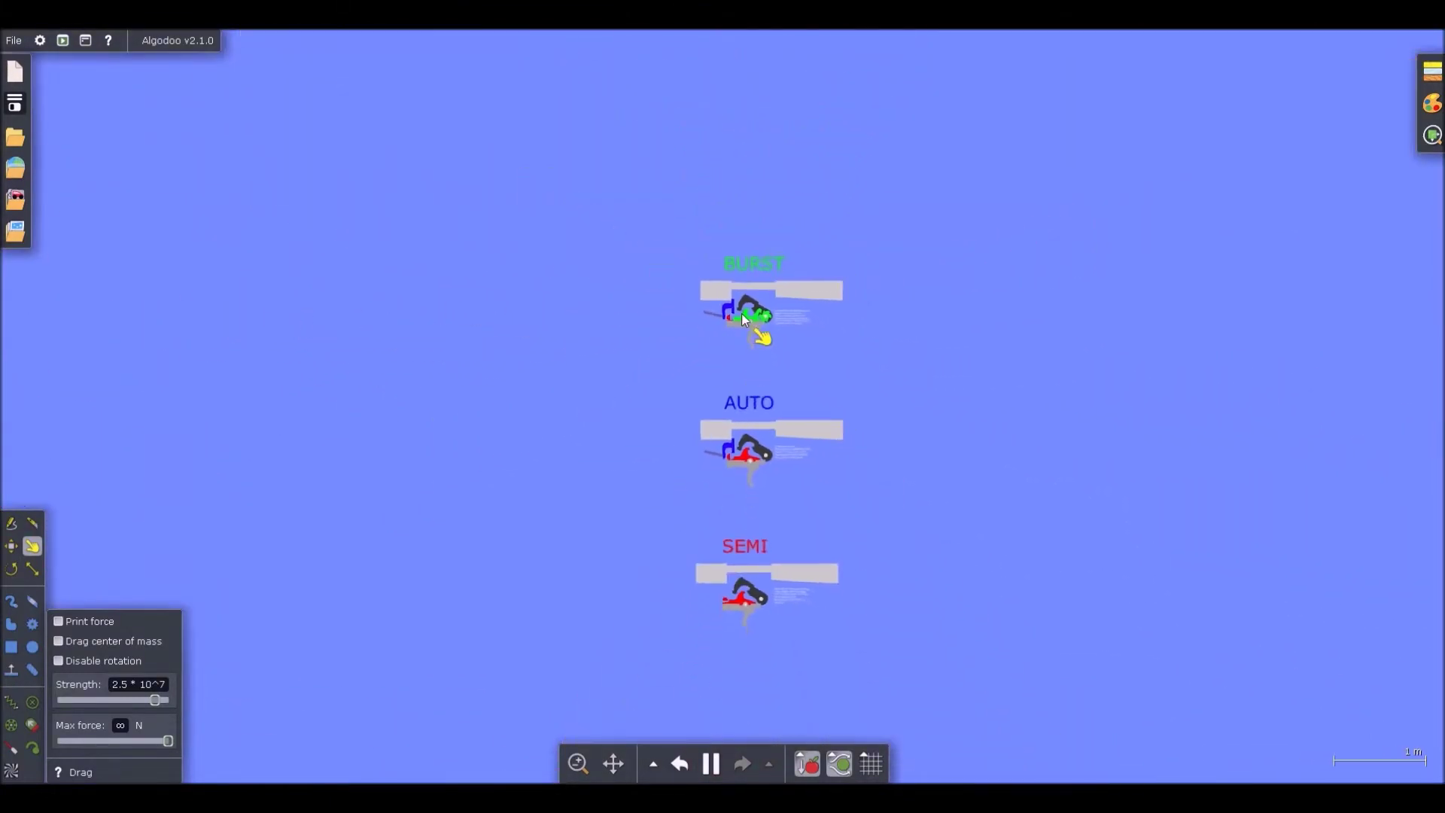
{"action": "scroll", "coordinate": [745, 339], "scroll_direction": "down", "scroll_amount": 1}
{"action": "scroll", "coordinate": [761, 482], "scroll_direction": "up", "scroll_amount": 6}
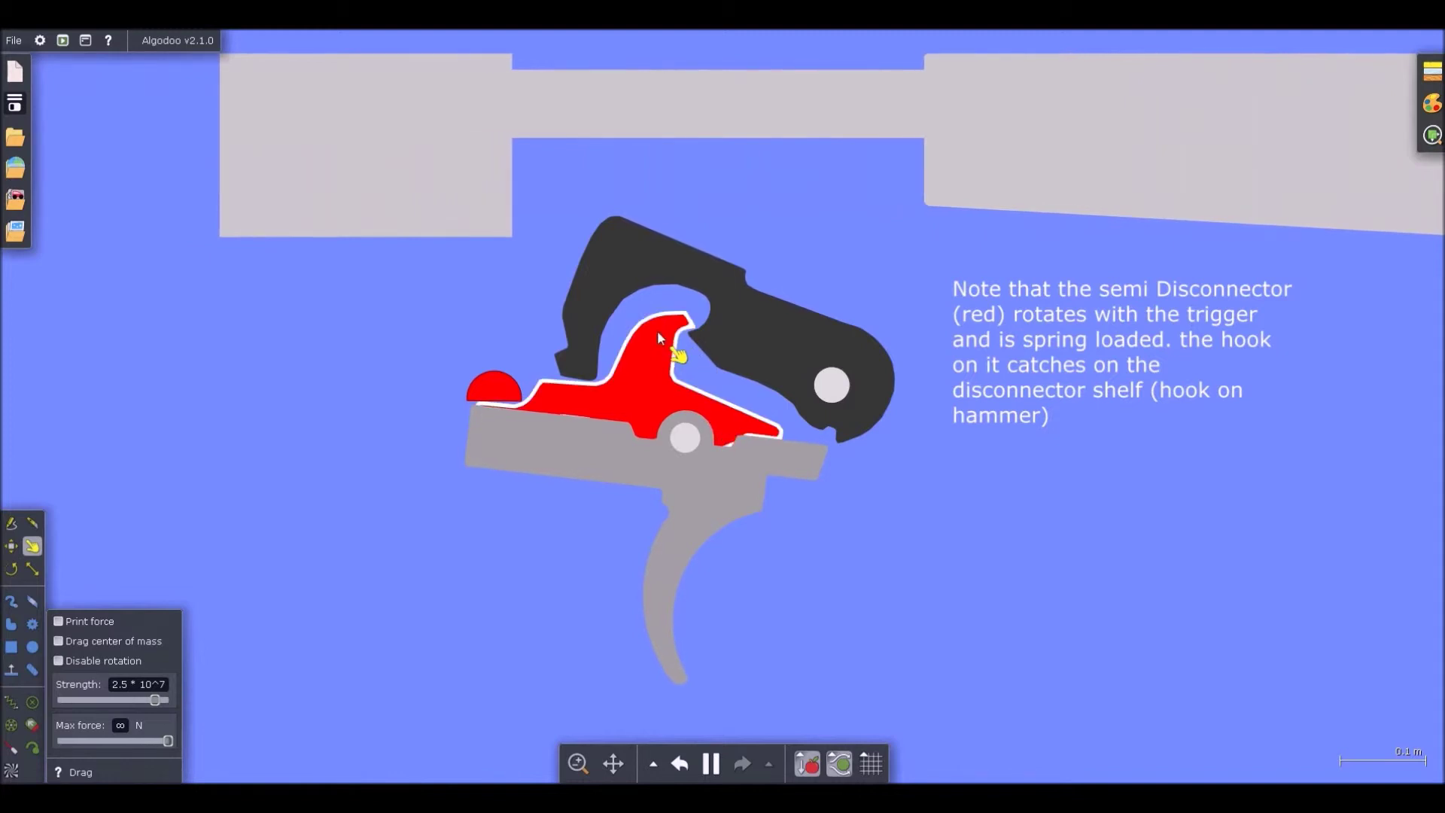
{"action": "left_click_drag", "start_coordinate": [657, 331], "coordinate": [620, 377]}
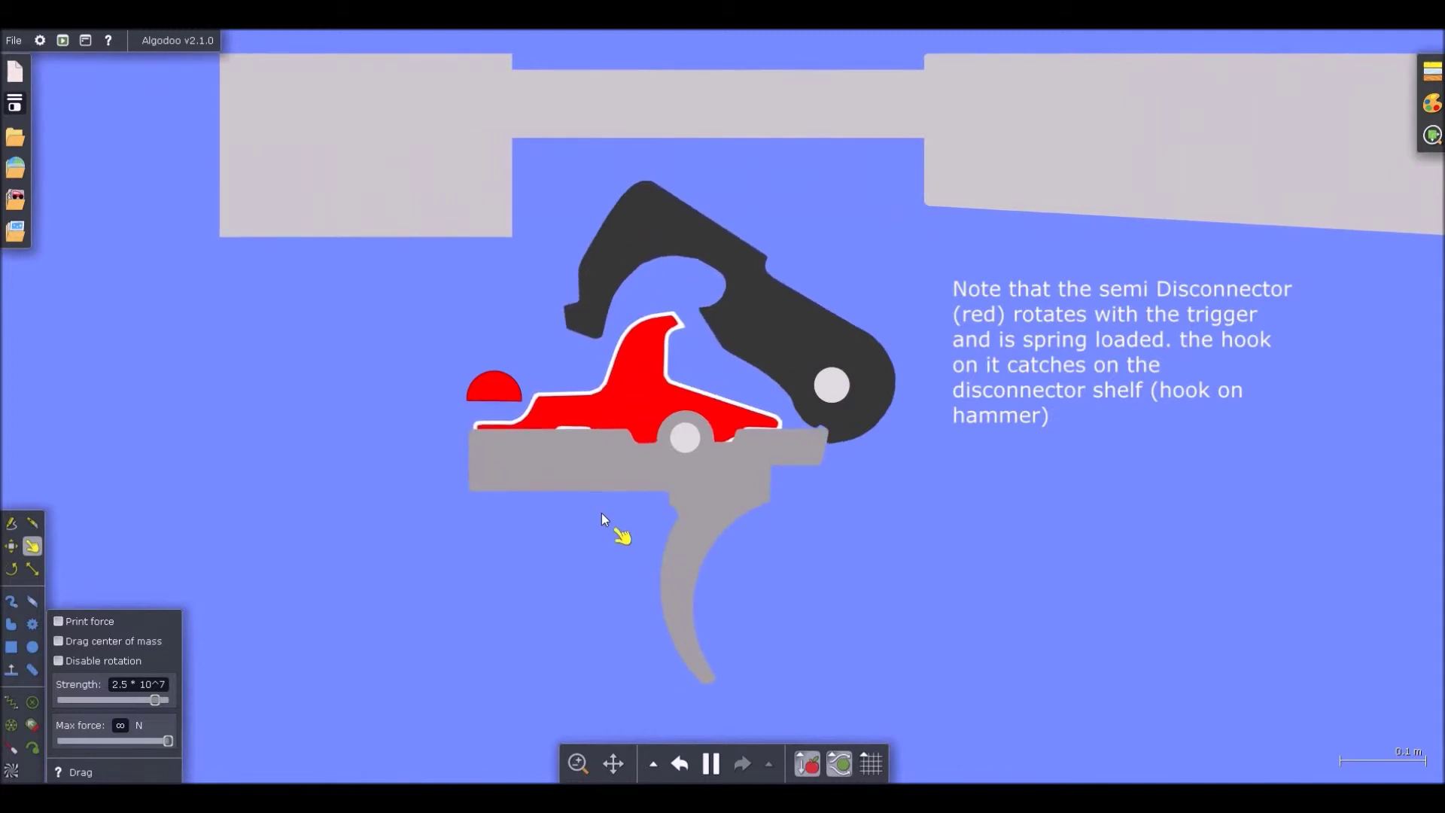
- Examine how the blue sear and the trigger hold the hammer in the AUTO mechanism as the bolt cycles
{"action": "scroll", "coordinate": [606, 519], "scroll_direction": "down", "scroll_amount": 8}
{"action": "scroll", "coordinate": [593, 312], "scroll_direction": "up", "scroll_amount": 10}
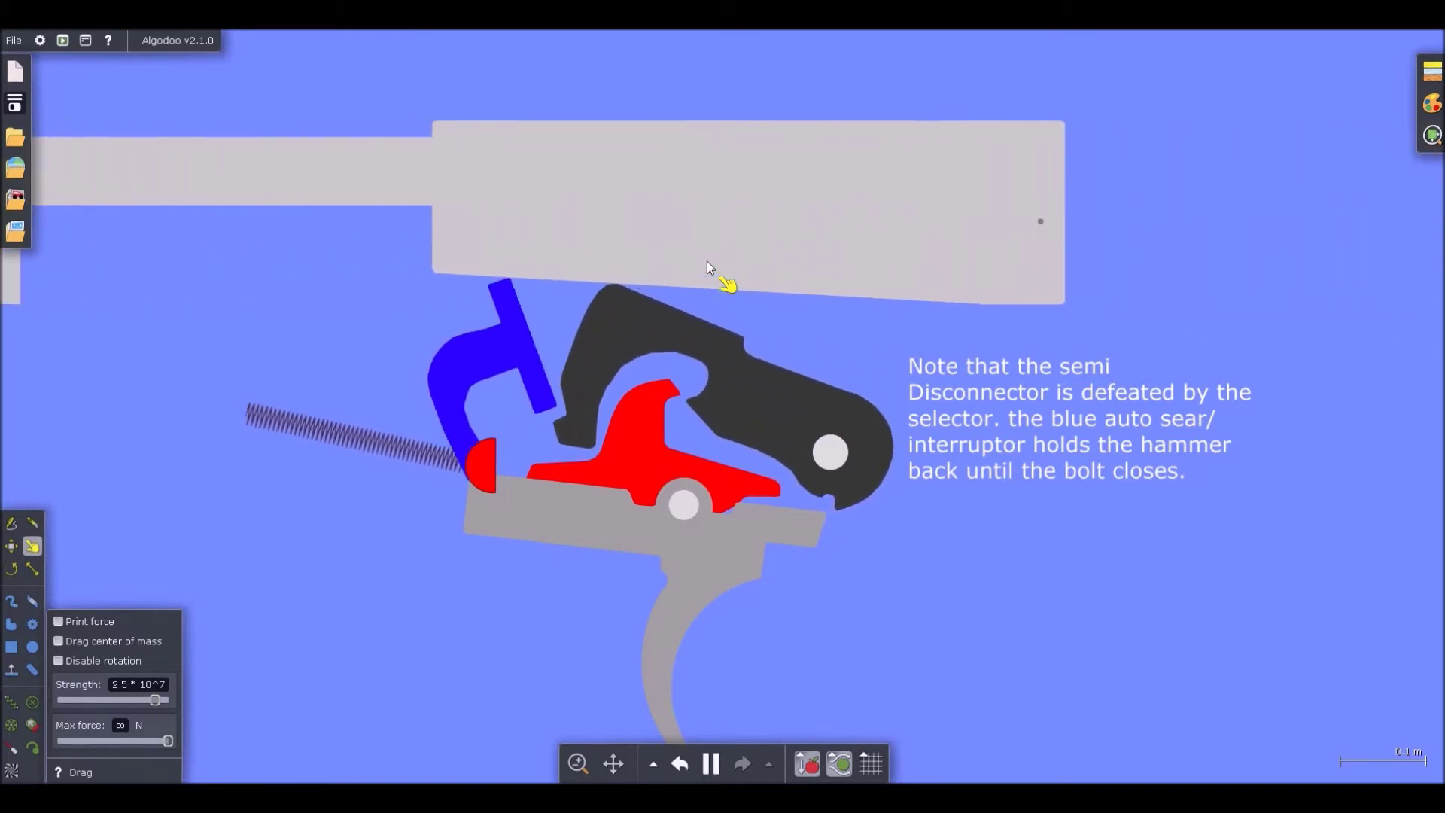
{"action": "scroll", "coordinate": [706, 261], "scroll_direction": "down", "scroll_amount": 10}
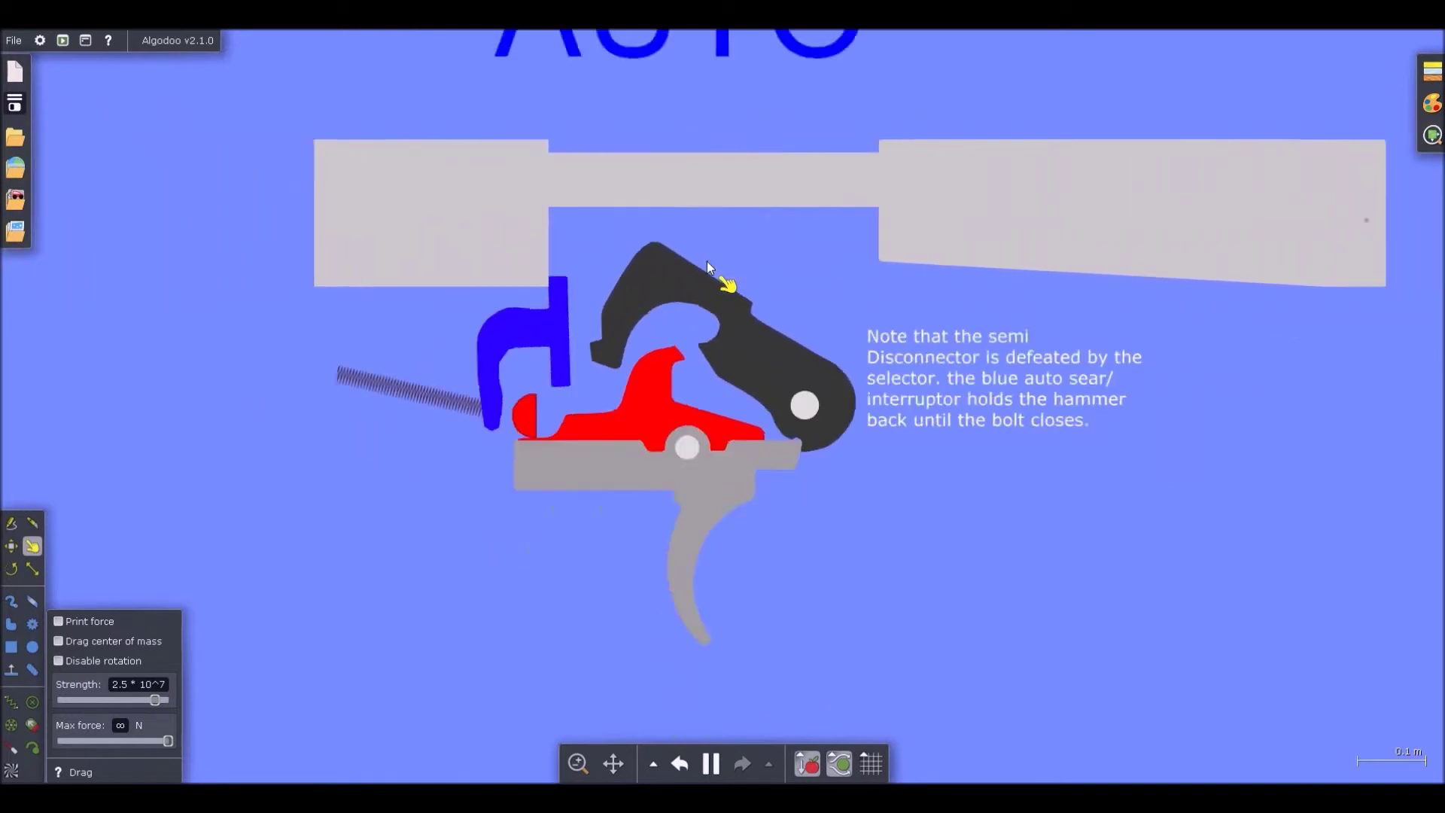
- Fire and cycle the BURST mechanism again, examining the disconnector's position on the wheel's shallow notches
{"action": "scroll", "coordinate": [707, 29], "scroll_direction": "up", "scroll_amount": 2}
{"action": "scroll", "coordinate": [710, 46], "scroll_direction": "up", "scroll_amount": 8}
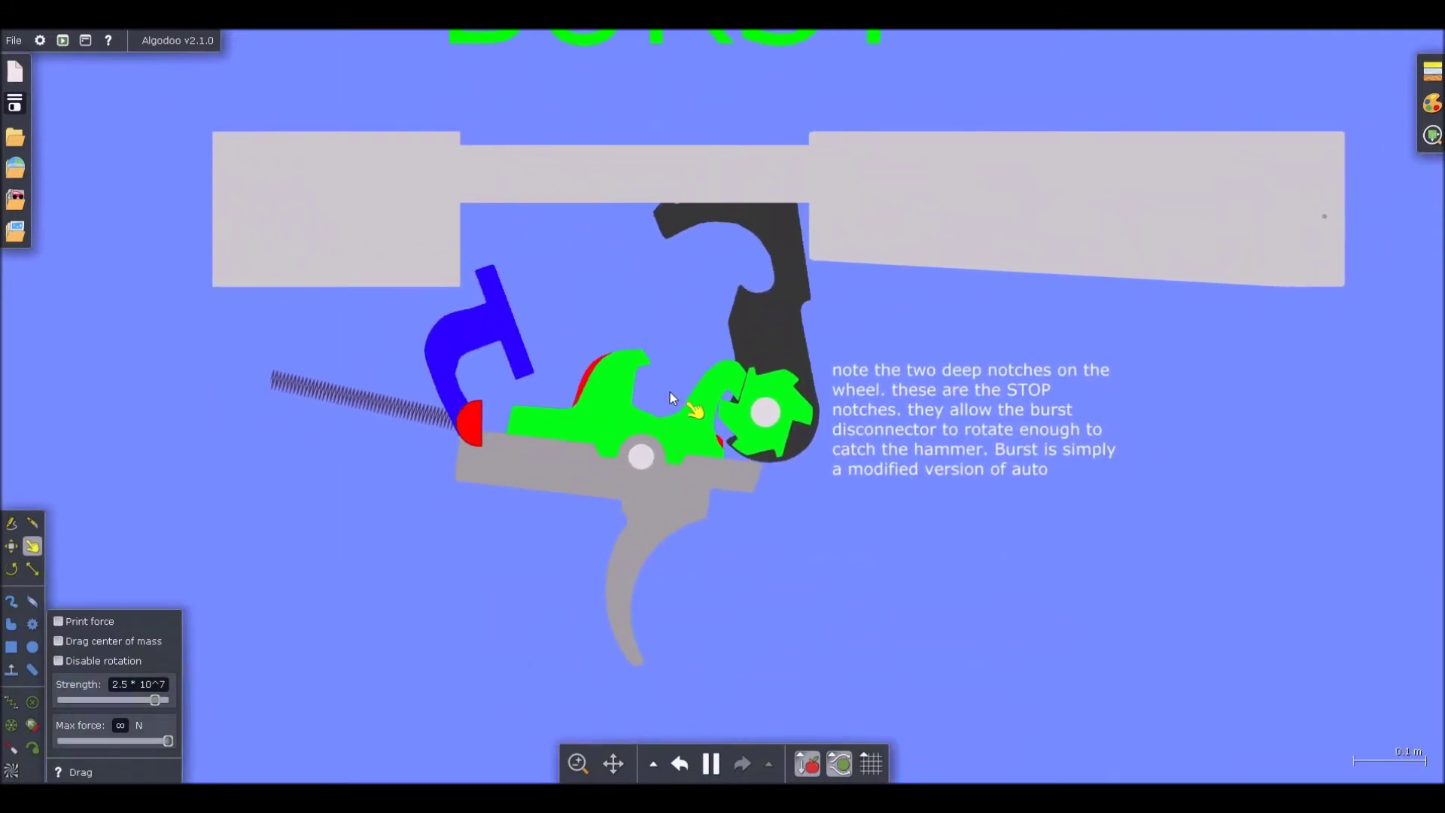
{"action": "scroll", "coordinate": [640, 384], "scroll_direction": "up", "scroll_amount": 5}
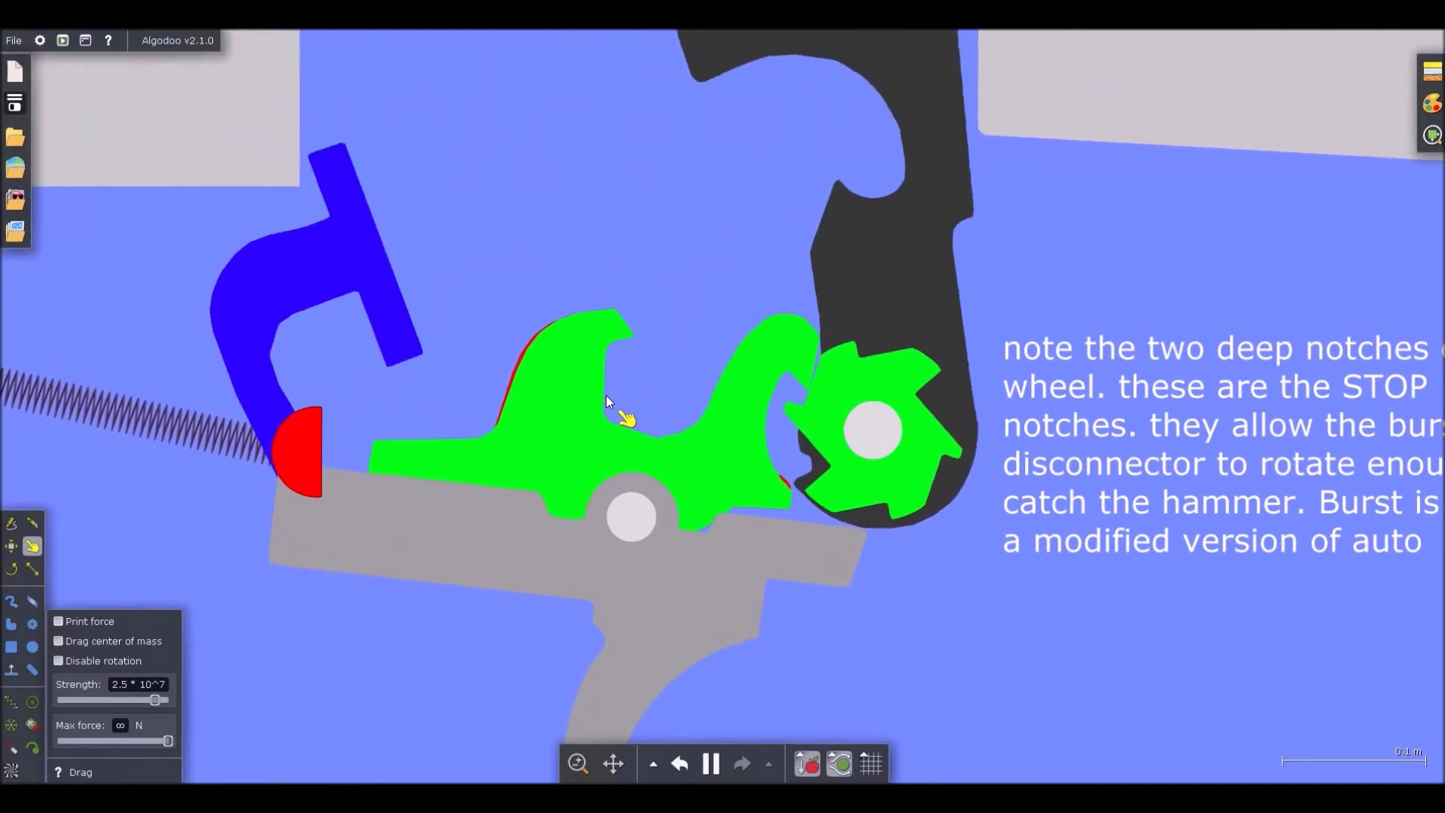
{"action": "scroll", "coordinate": [529, 348], "scroll_direction": "up", "scroll_amount": 3}
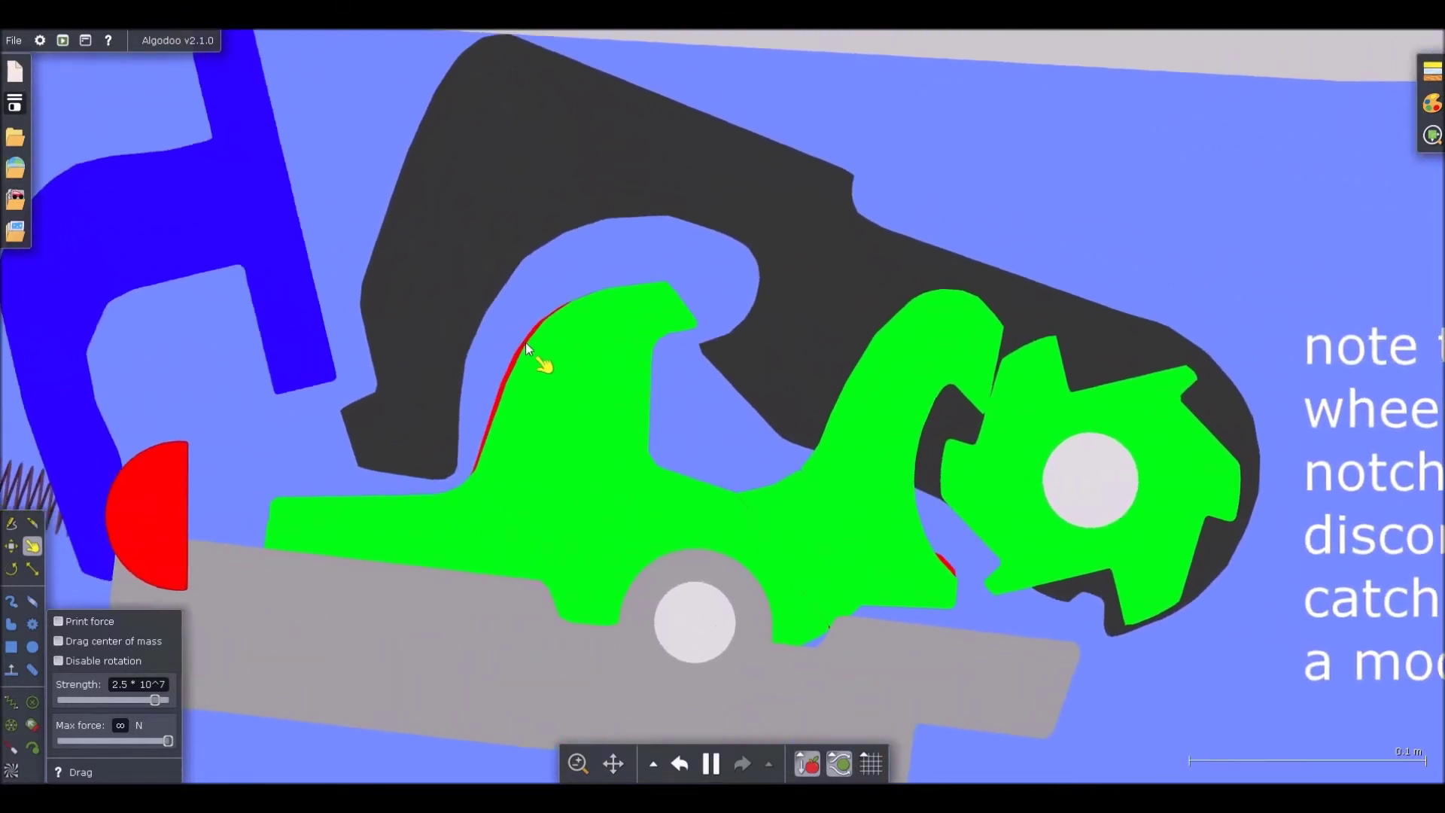
{"action": "scroll", "coordinate": [526, 343], "scroll_direction": "down", "scroll_amount": 5}
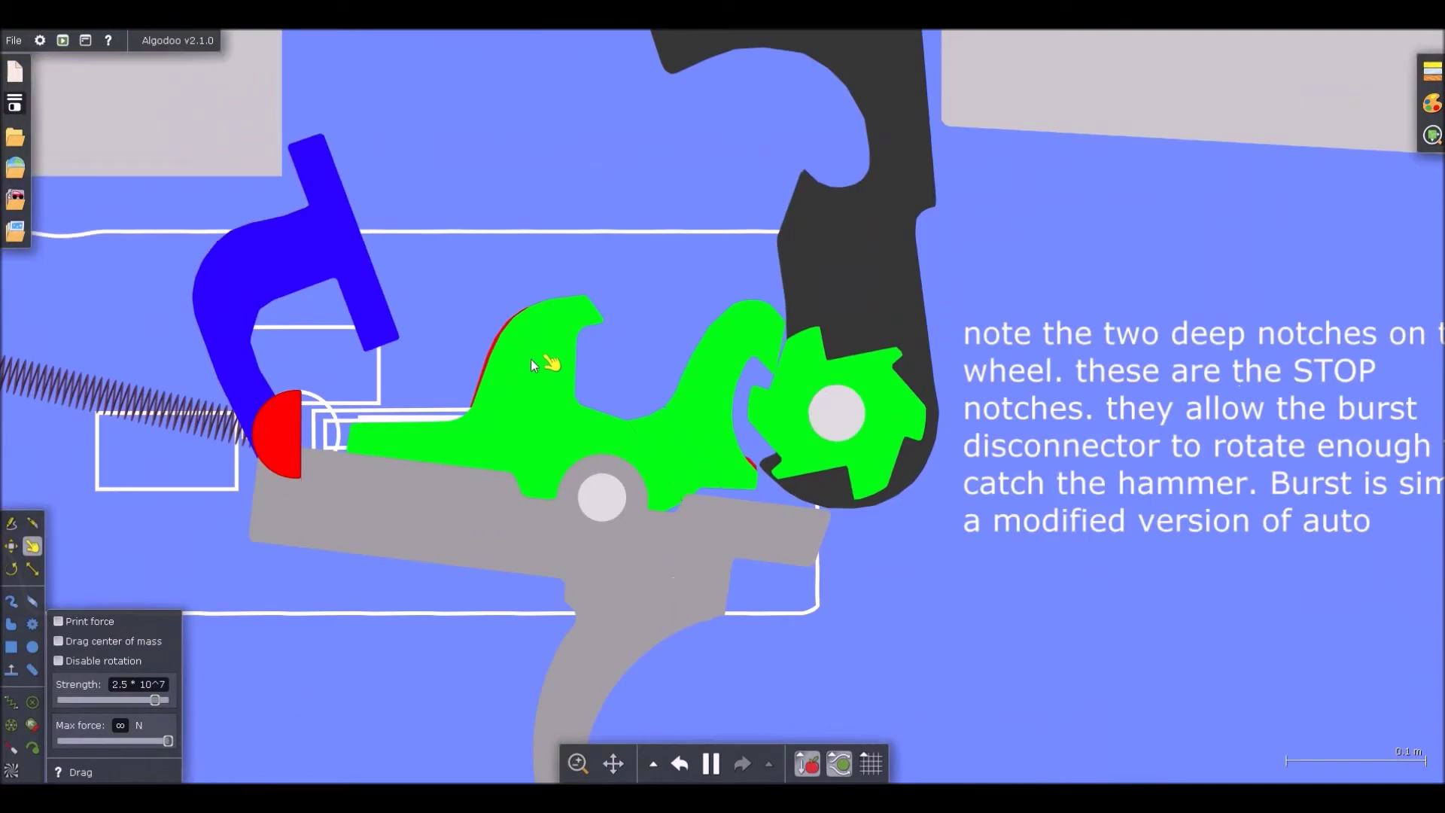
- Cycle BURST to the final shot, examine the rear arm in the STOP notch, and release the trigger
{"action": "scroll", "coordinate": [594, 346], "scroll_direction": "up", "scroll_amount": 2}
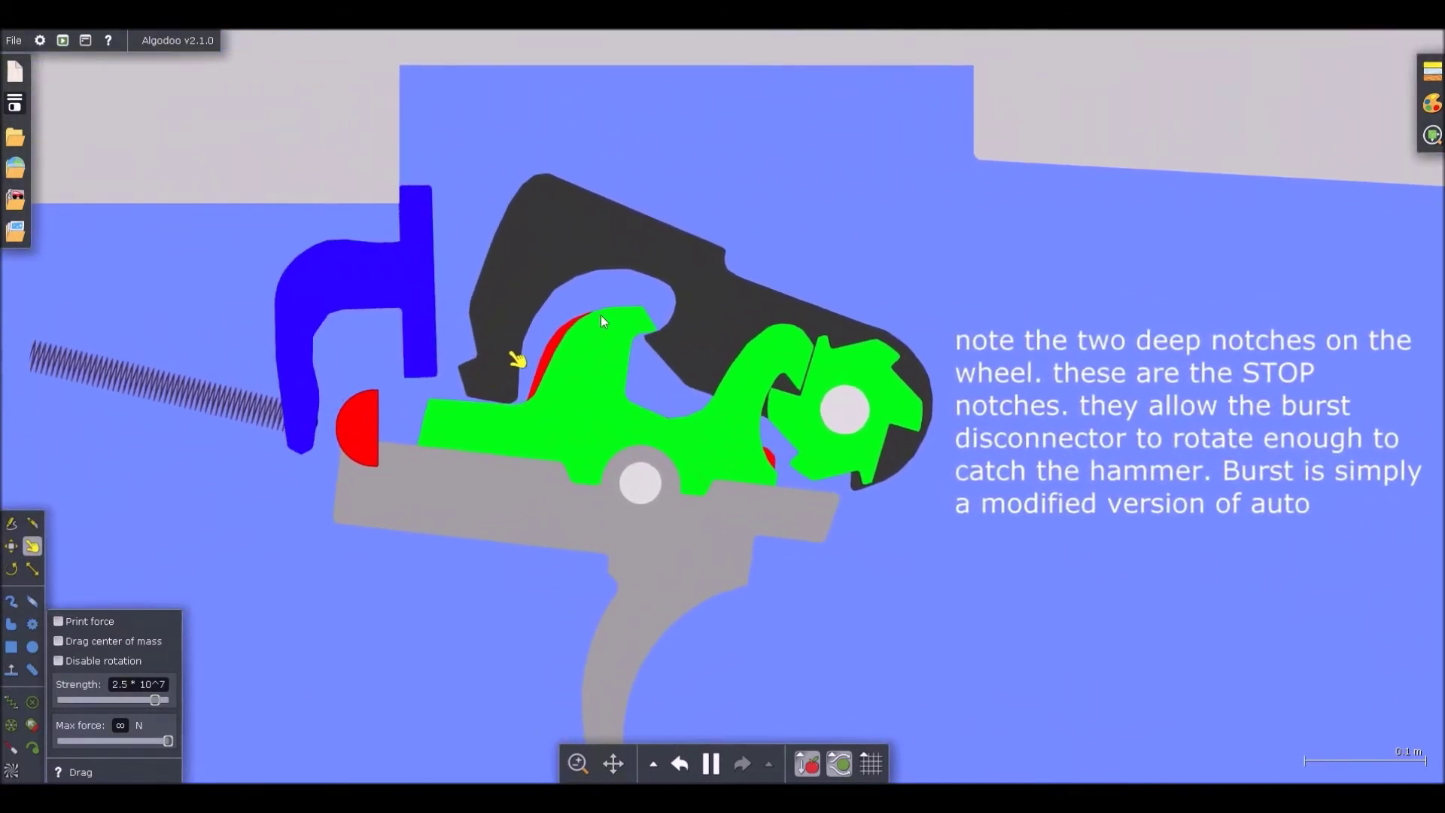
{"action": "scroll", "coordinate": [753, 289], "scroll_direction": "down", "scroll_amount": 2}
{"action": "scroll", "coordinate": [791, 365], "scroll_direction": "up", "scroll_amount": 2}
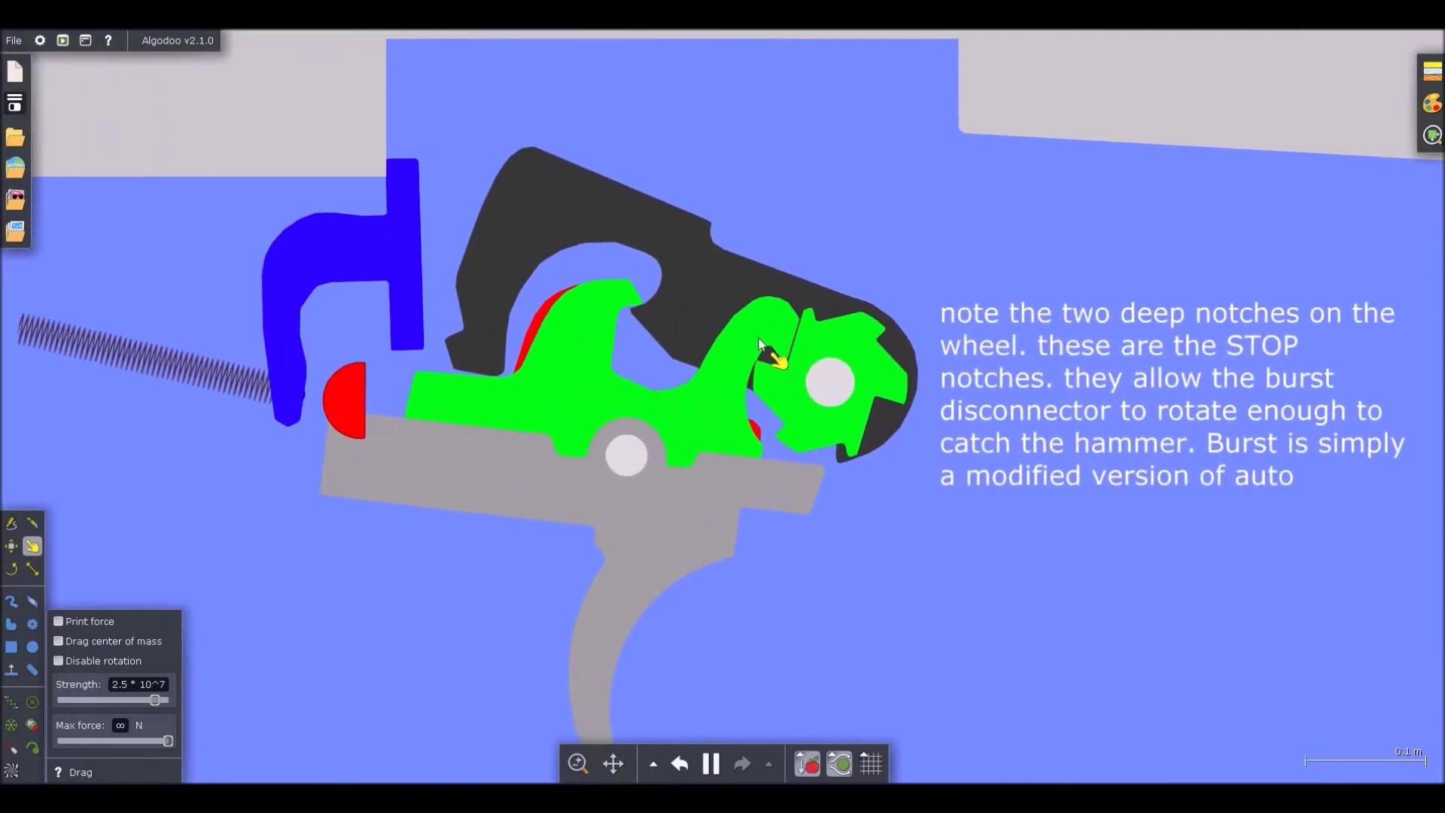
{"action": "left_click_drag", "start_coordinate": [767, 351], "coordinate": [763, 369]}
{"action": "scroll", "coordinate": [809, 697], "scroll_direction": "down", "scroll_amount": 1}
{"action": "scroll", "coordinate": [807, 505], "scroll_direction": "up", "scroll_amount": 1}
{"action": "scroll", "coordinate": [808, 509], "scroll_direction": "up", "scroll_amount": 1}
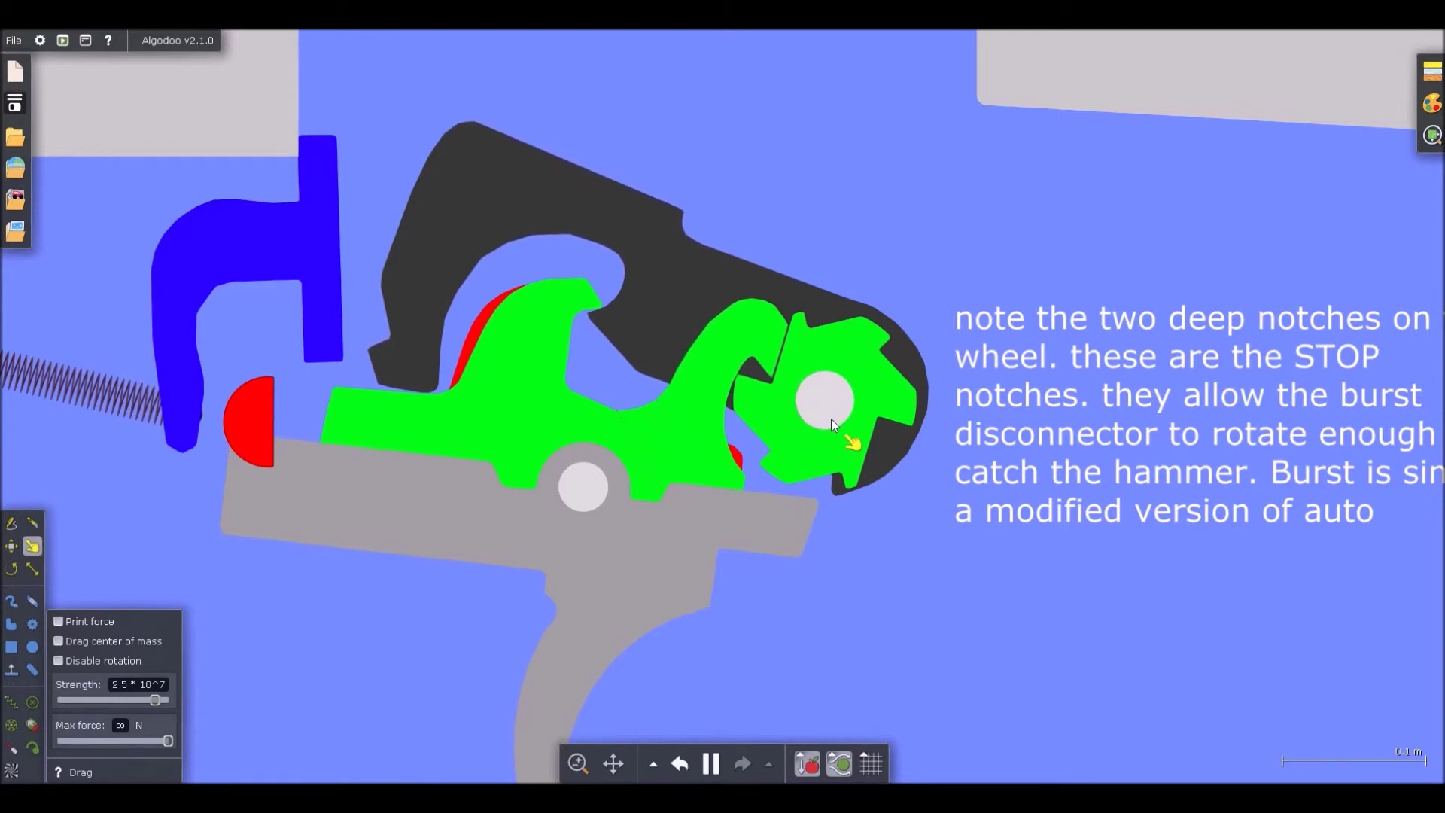
{"action": "scroll", "coordinate": [823, 427], "scroll_direction": "down", "scroll_amount": 4}
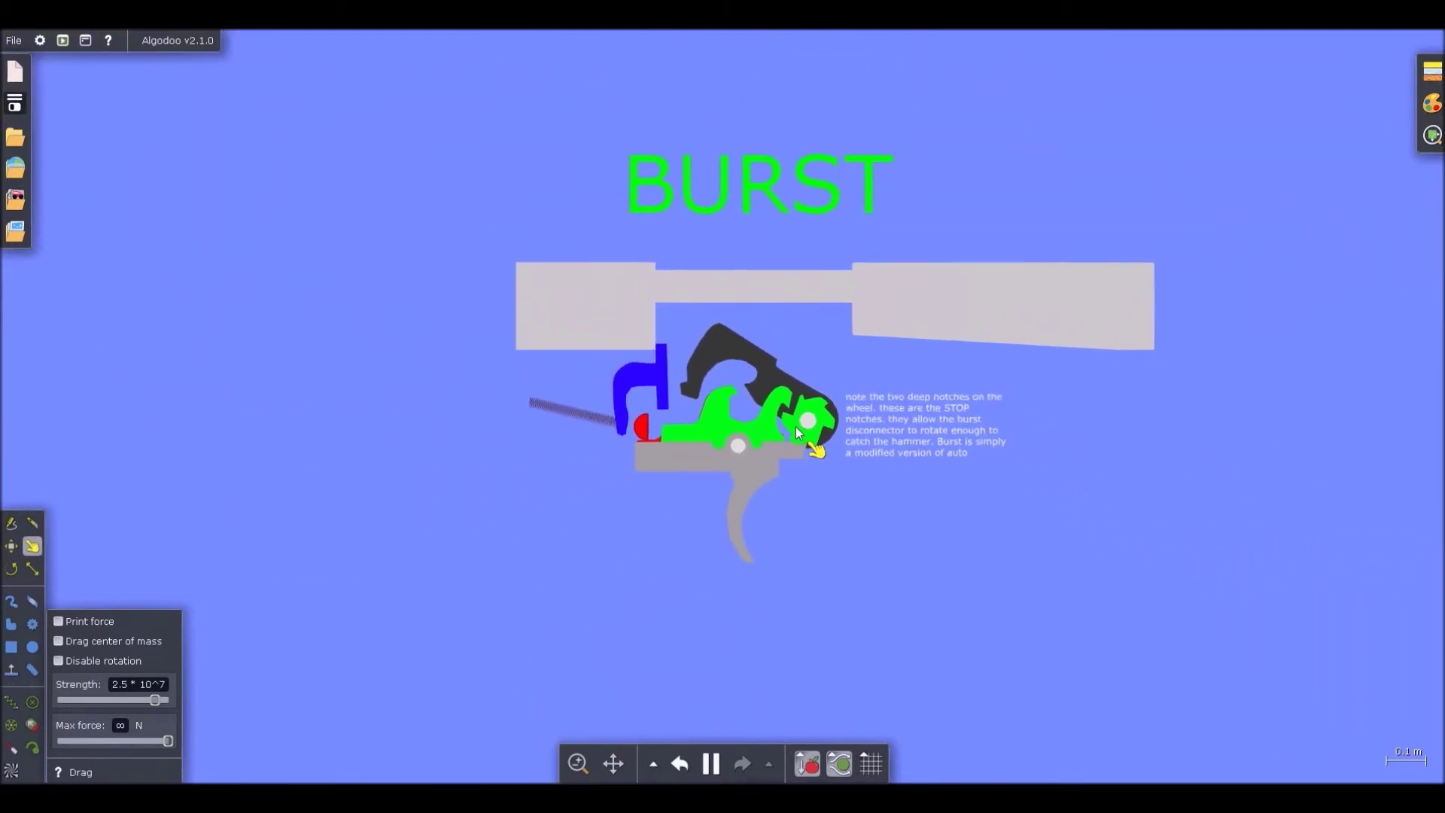
- Examine the complete reset BURST mechanism, including its bolt, hammer, wheel, disconnectors and trigger
{"action": "scroll", "coordinate": [796, 427], "scroll_direction": "down", "scroll_amount": 3}
{"action": "scroll", "coordinate": [789, 340], "scroll_direction": "down", "scroll_amount": 1}
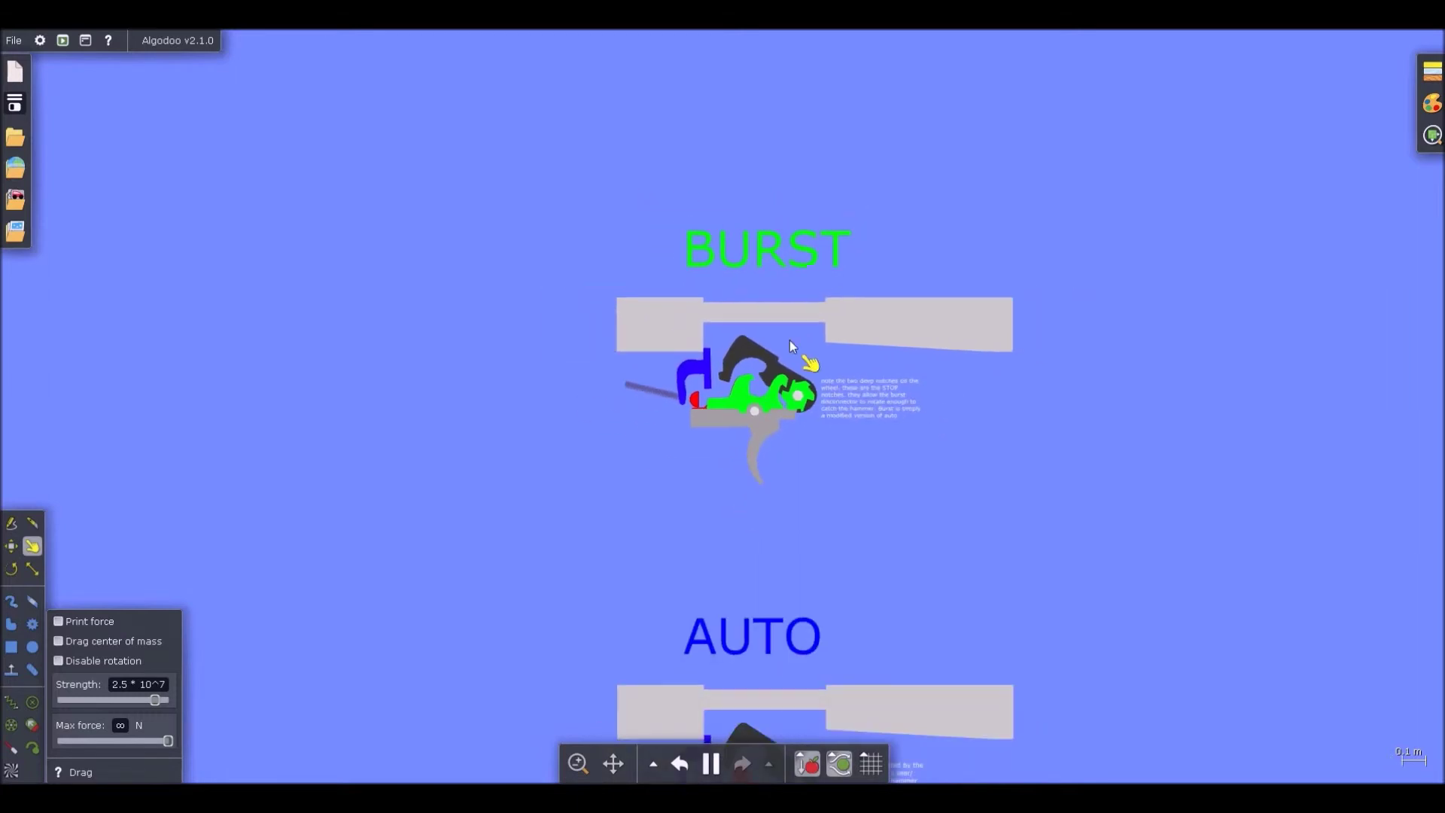
{"action": "scroll", "coordinate": [811, 337], "scroll_direction": "up", "scroll_amount": 2}
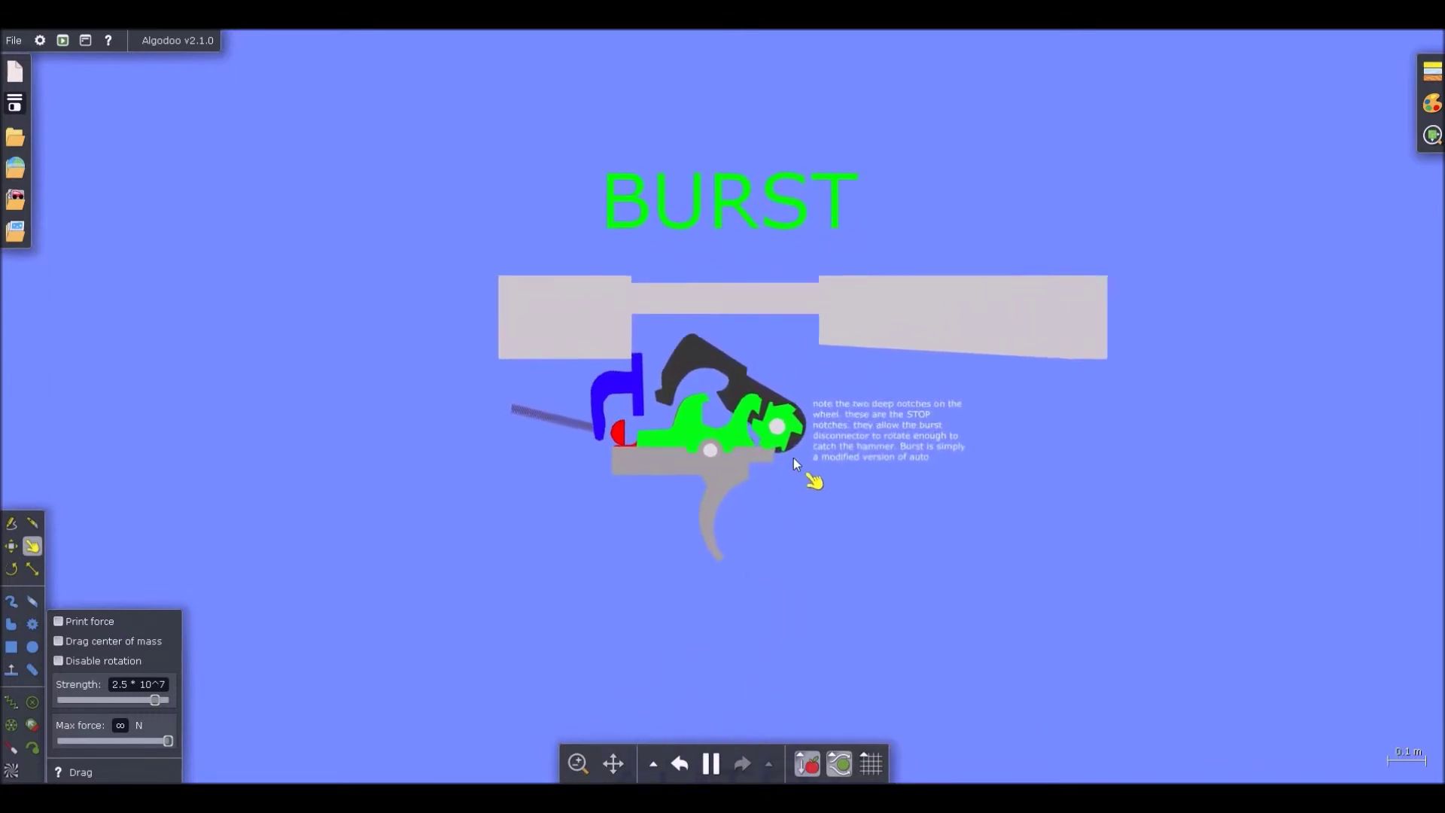
{"action": "scroll", "coordinate": [793, 458], "scroll_direction": "up", "scroll_amount": 3}
{"action": "scroll", "coordinate": [490, 515], "scroll_direction": "down", "scroll_amount": 2}
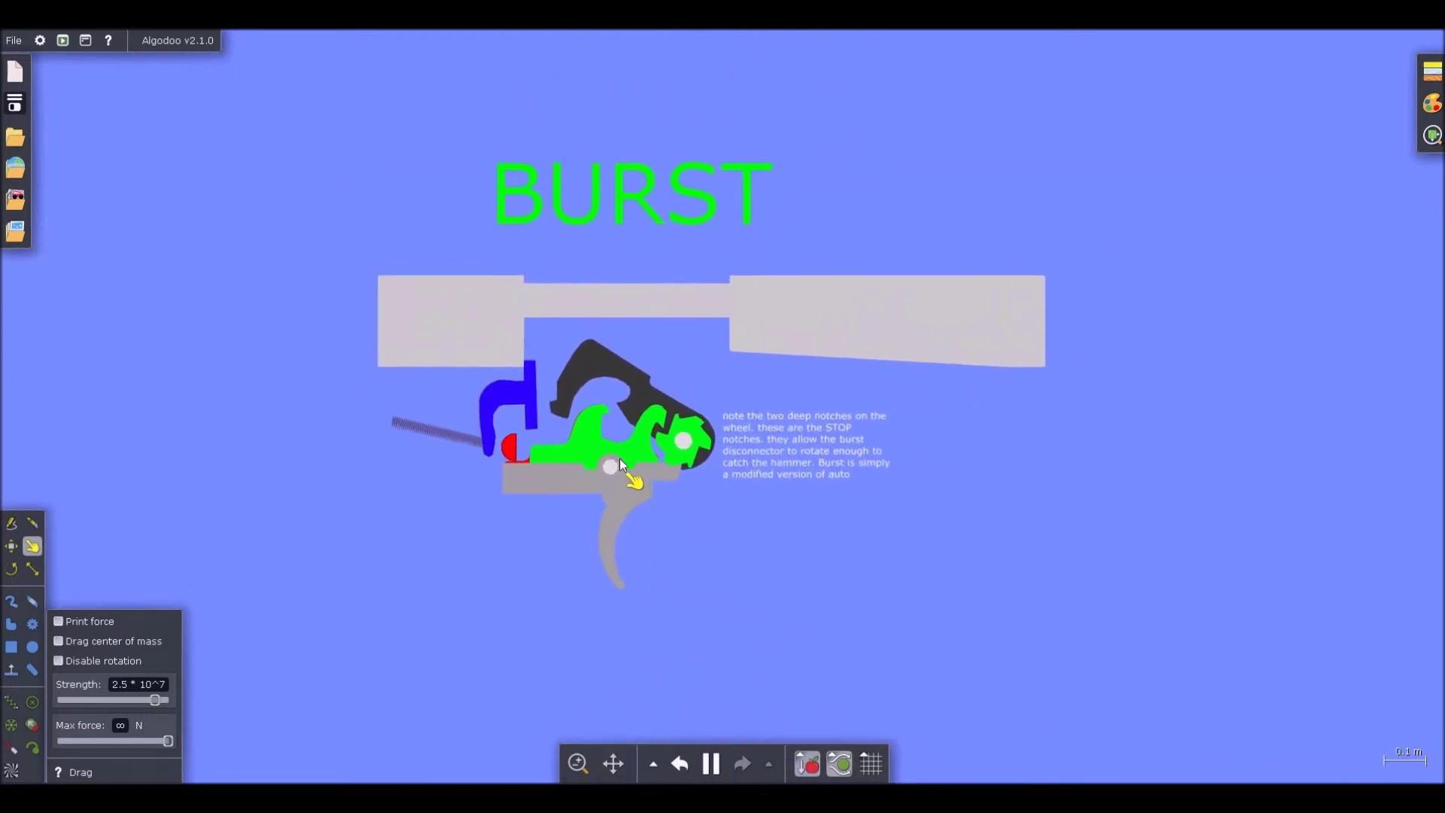
{"action": "scroll", "coordinate": [665, 440], "scroll_direction": "down", "scroll_amount": 1}
{"action": "scroll", "coordinate": [672, 444], "scroll_direction": "up", "scroll_amount": 2}
{"action": "scroll", "coordinate": [671, 449], "scroll_direction": "down", "scroll_amount": 2}
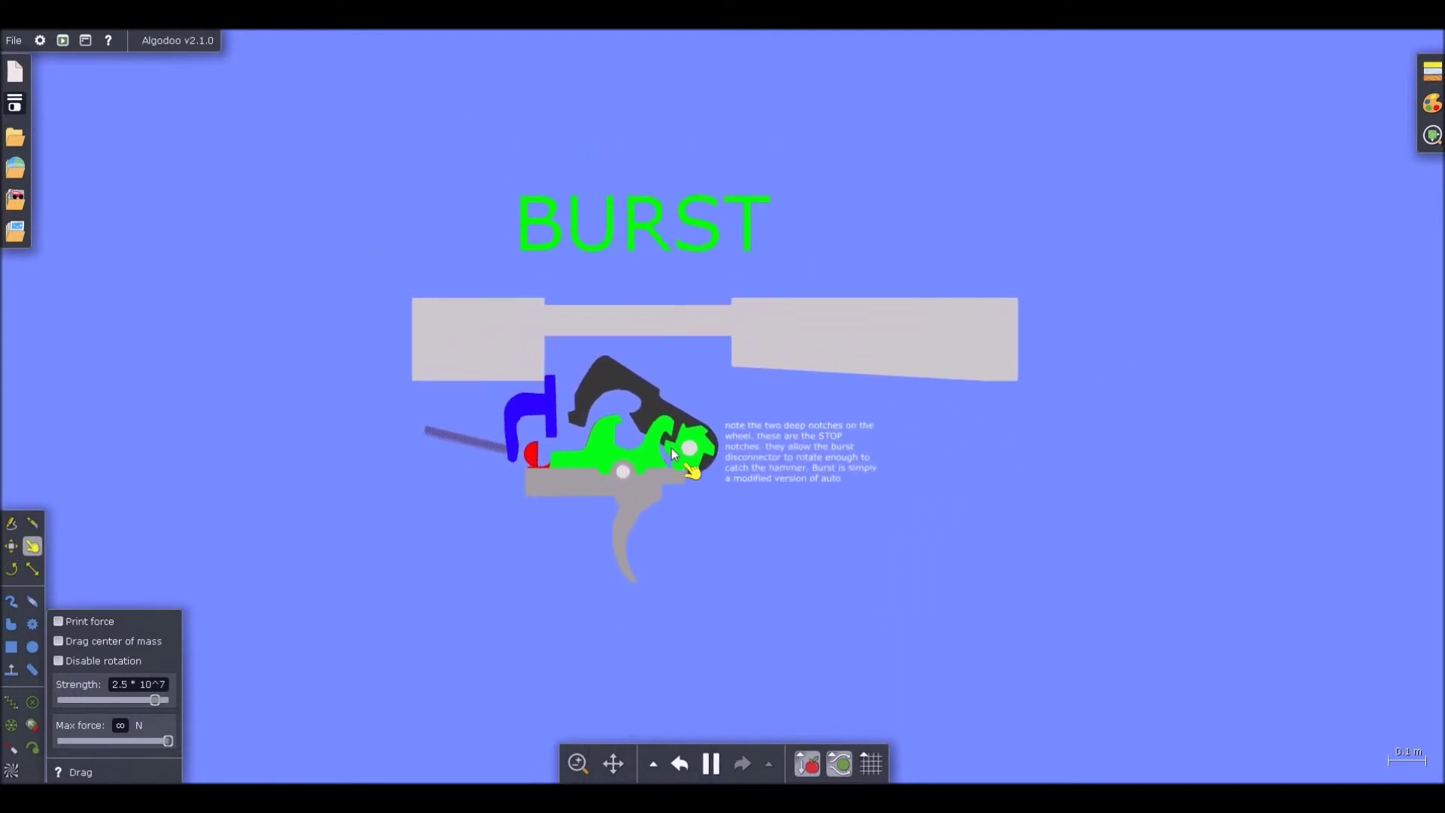
{"action": "scroll", "coordinate": [672, 448], "scroll_direction": "up", "scroll_amount": 2}
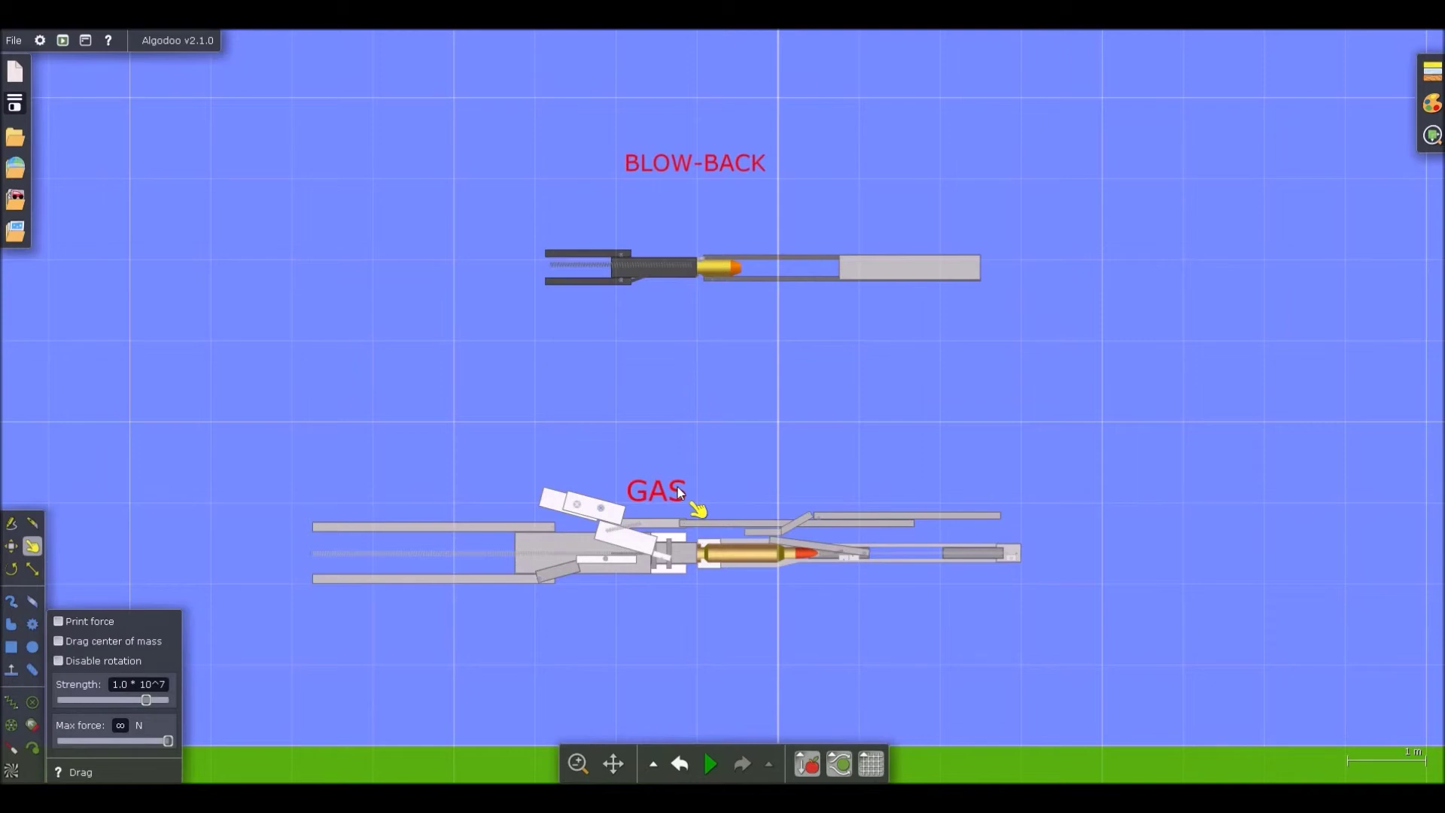
- In the operating-system scene, examine the GAS mechanism alongside the BLOW-BACK mechanism
{"action": "scroll", "coordinate": [660, 557], "scroll_direction": "up", "scroll_amount": 3}
{"action": "scroll", "coordinate": [602, 441], "scroll_direction": "down", "scroll_amount": 2}
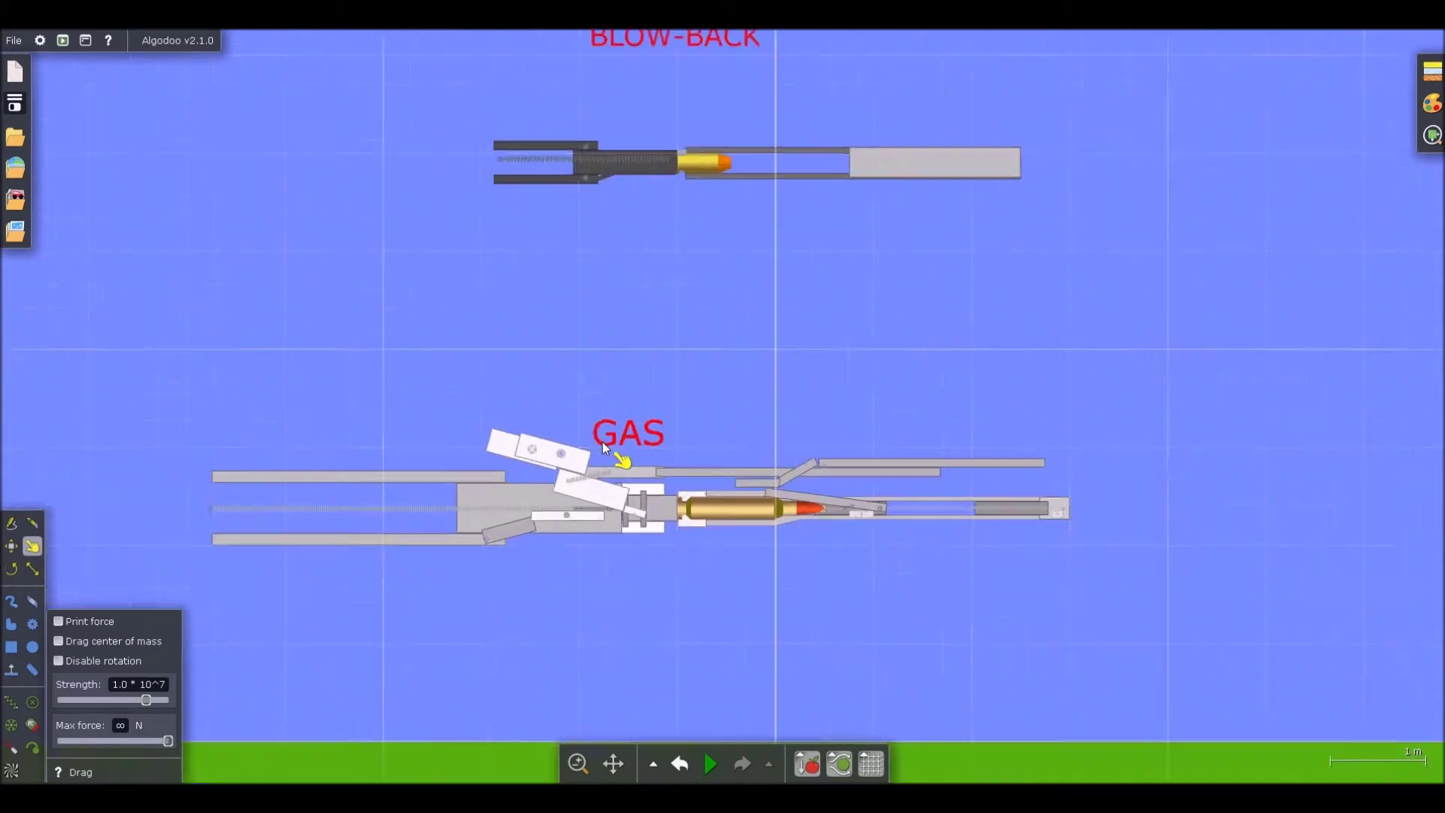
{"action": "scroll", "coordinate": [626, 510], "scroll_direction": "up", "scroll_amount": 3}
{"action": "scroll", "coordinate": [675, 381], "scroll_direction": "down", "scroll_amount": 3}
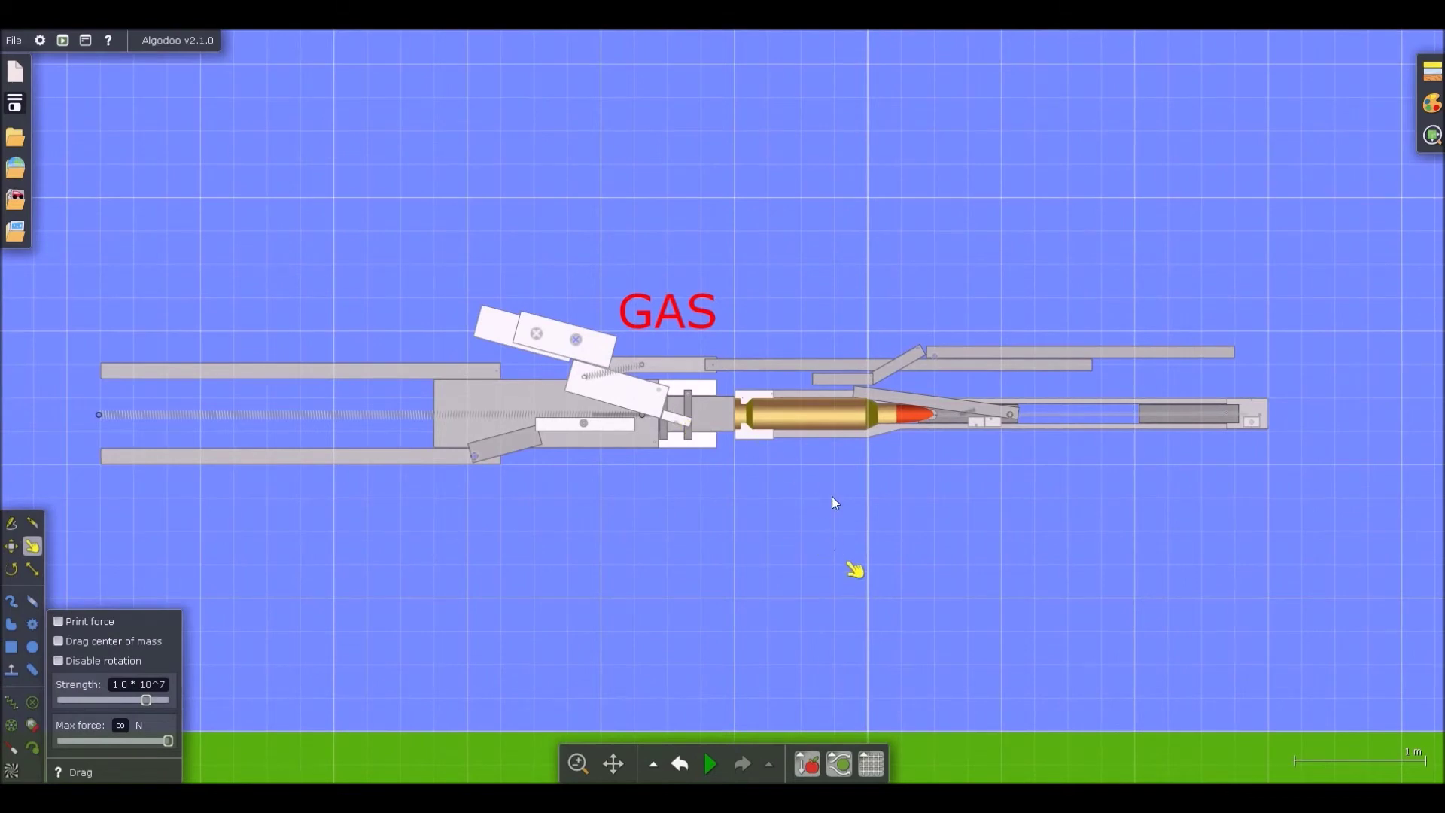
- Examine the GAS mechanism's bolt head, chambered cartridge and the linkage above the barrel up close
{"action": "scroll", "coordinate": [703, 421], "scroll_direction": "up", "scroll_amount": 3}
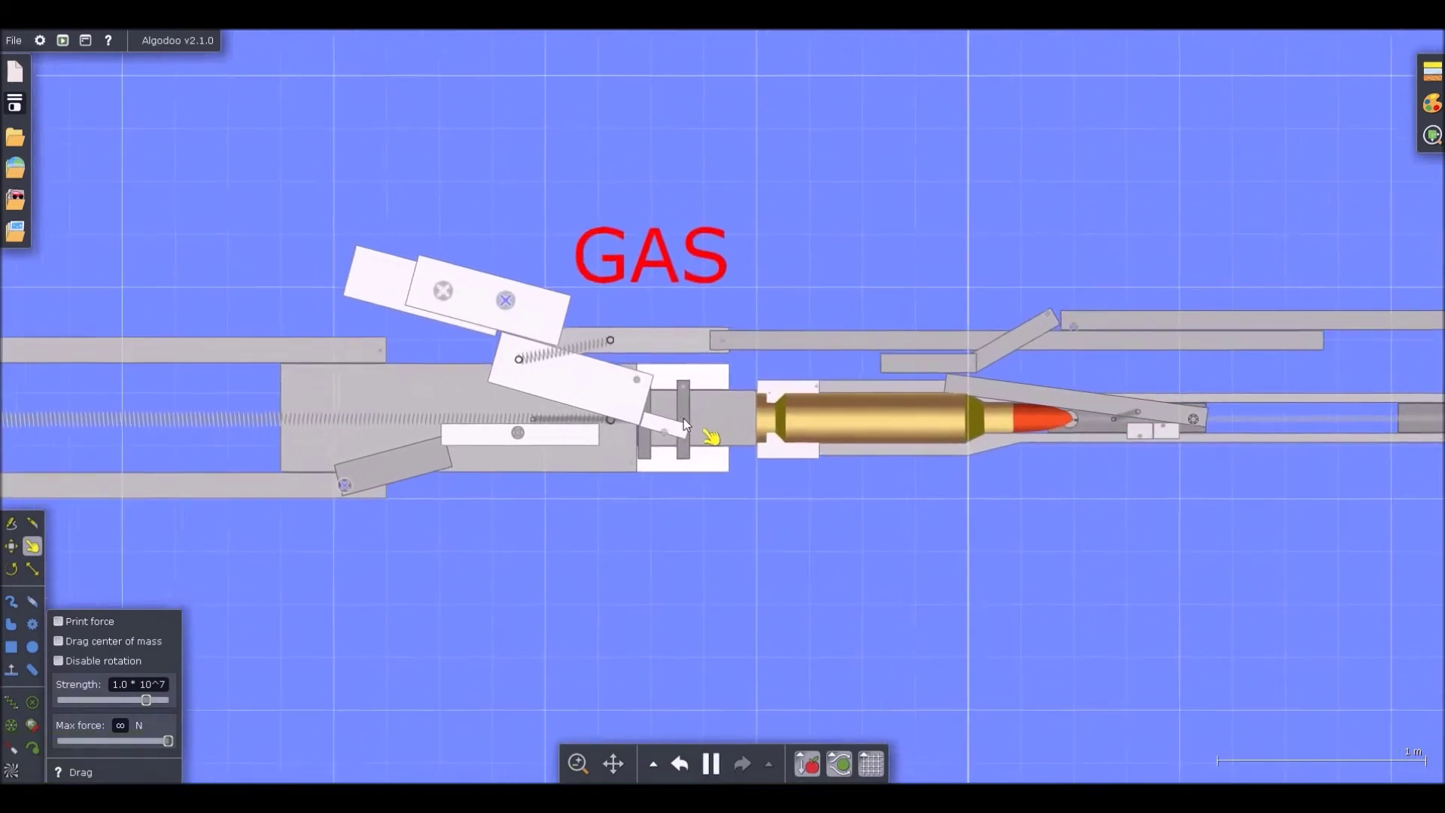
{"action": "scroll", "coordinate": [675, 422], "scroll_direction": "up", "scroll_amount": 2}
{"action": "scroll", "coordinate": [602, 391], "scroll_direction": "down", "scroll_amount": 5}
{"action": "scroll", "coordinate": [890, 380], "scroll_direction": "up", "scroll_amount": 3}
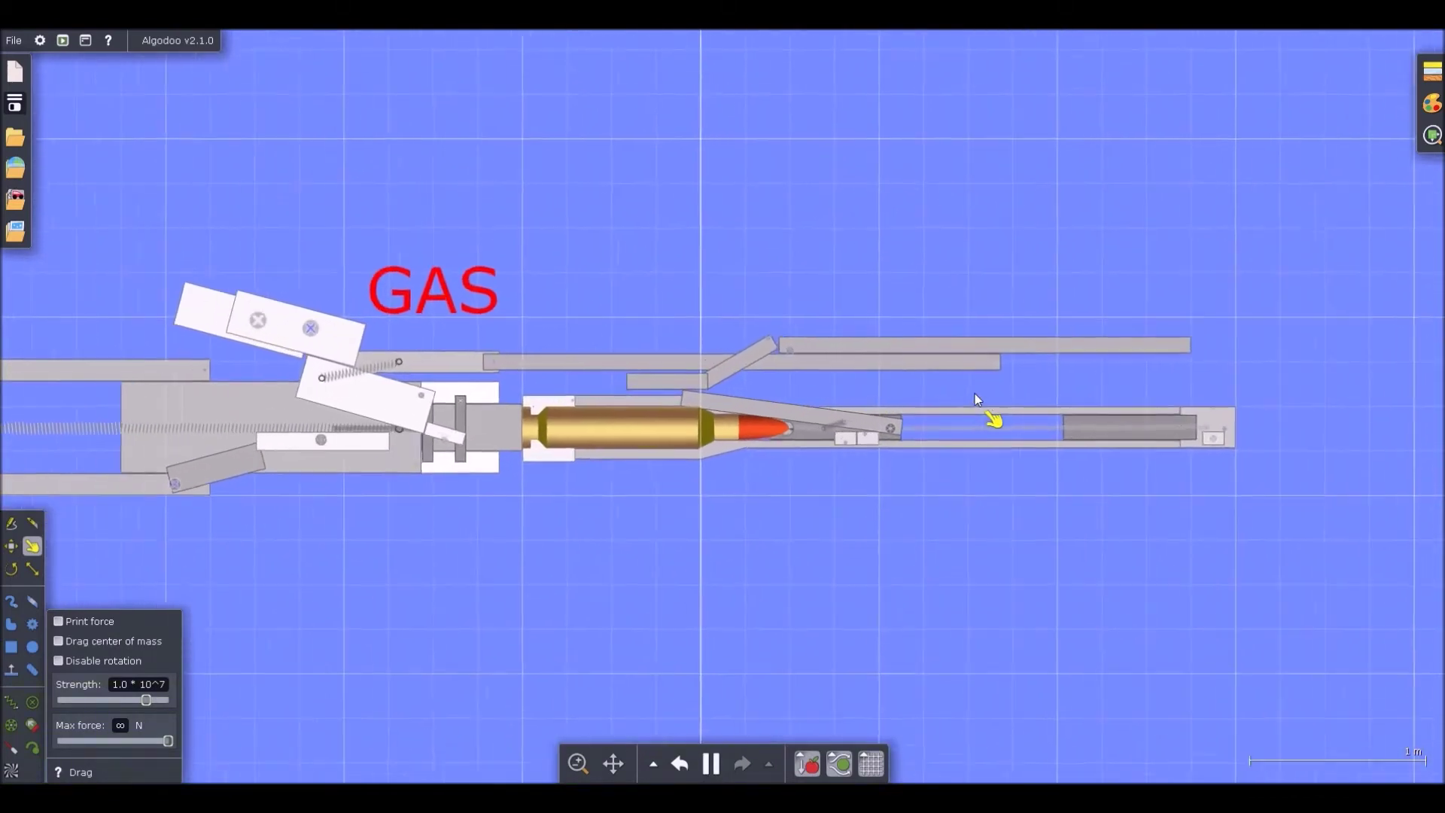
{"action": "left_click_drag", "start_coordinate": [875, 376], "coordinate": [730, 374]}
{"action": "scroll", "coordinate": [730, 374], "scroll_direction": "up", "scroll_amount": 2}
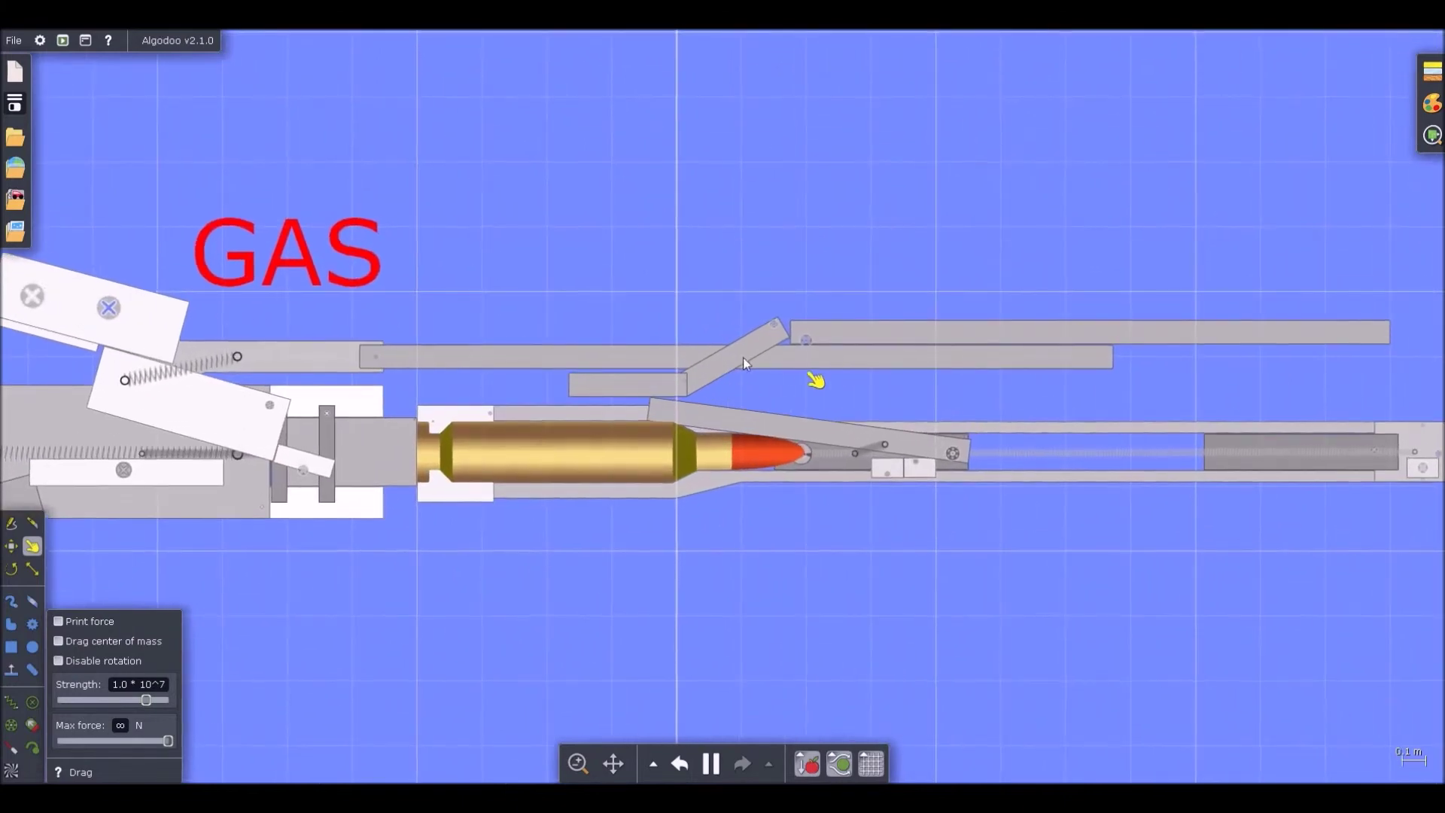
{"action": "scroll", "coordinate": [718, 373], "scroll_direction": "down", "scroll_amount": 3}
{"action": "scroll", "coordinate": [823, 372], "scroll_direction": "up", "scroll_amount": 2}
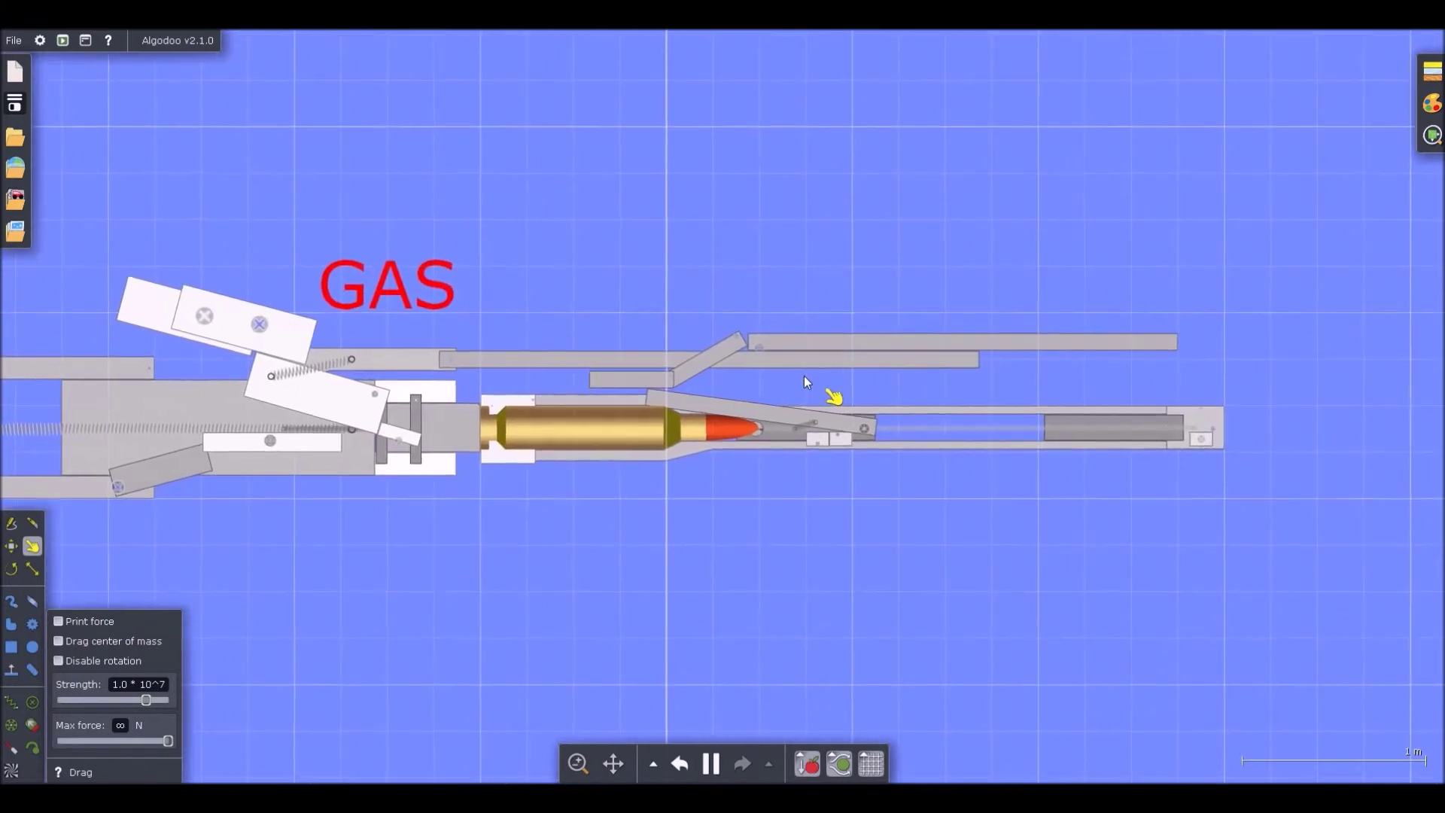
- Examine the whole GAS mechanism, from the bolt carrier and return spring to the long rod above the barrel
{"action": "scroll", "coordinate": [804, 377], "scroll_direction": "down", "scroll_amount": 2}
{"action": "scroll", "coordinate": [1053, 363], "scroll_direction": "down", "scroll_amount": 2}
{"action": "scroll", "coordinate": [586, 349], "scroll_direction": "up", "scroll_amount": 3}
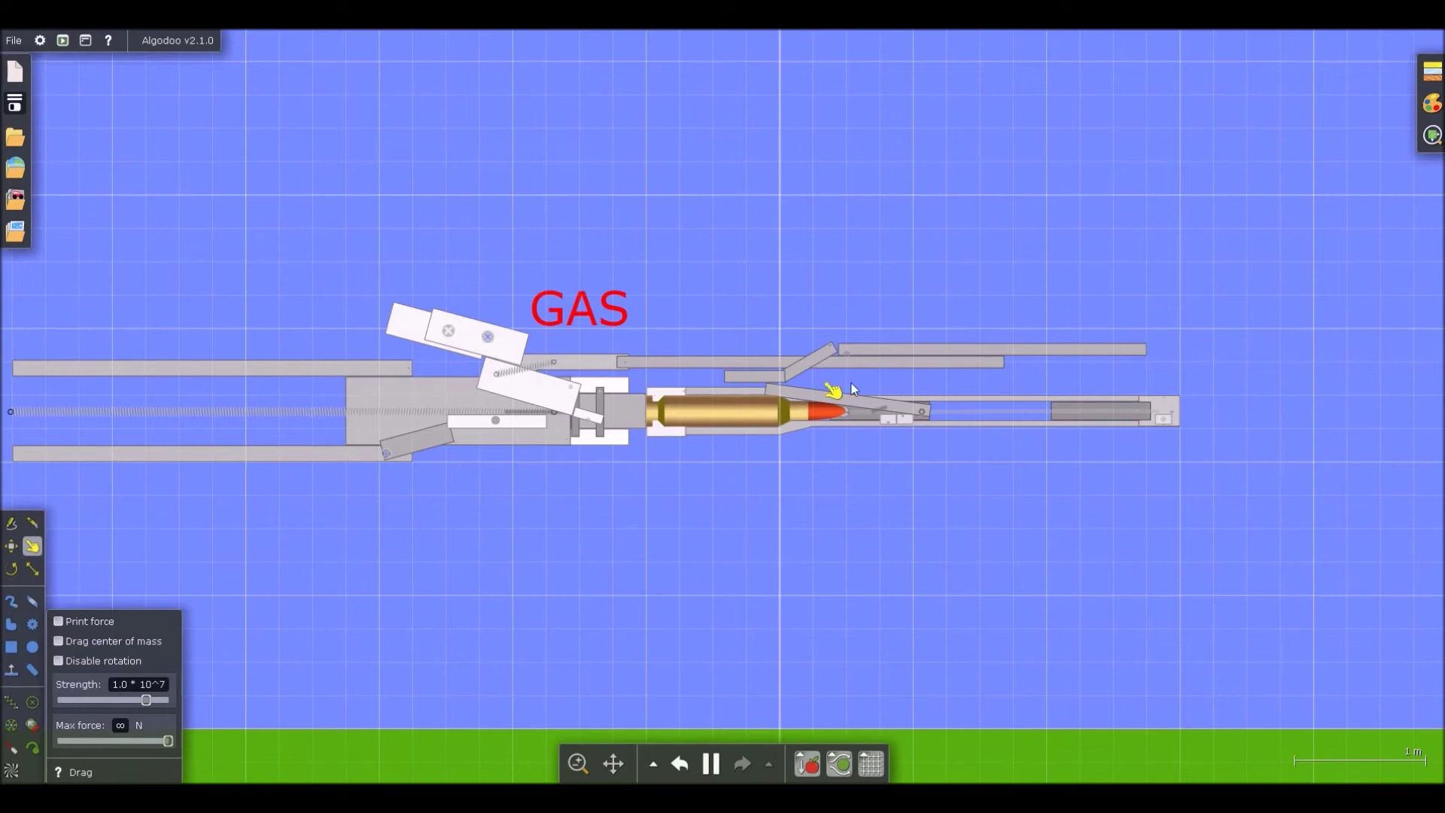
{"action": "scroll", "coordinate": [893, 375], "scroll_direction": "up", "scroll_amount": 4}
{"action": "scroll", "coordinate": [1136, 347], "scroll_direction": "down", "scroll_amount": 2}
{"action": "left_click_drag", "start_coordinate": [1133, 346], "coordinate": [733, 359]}
{"action": "scroll", "coordinate": [703, 503], "scroll_direction": "down", "scroll_amount": 3}
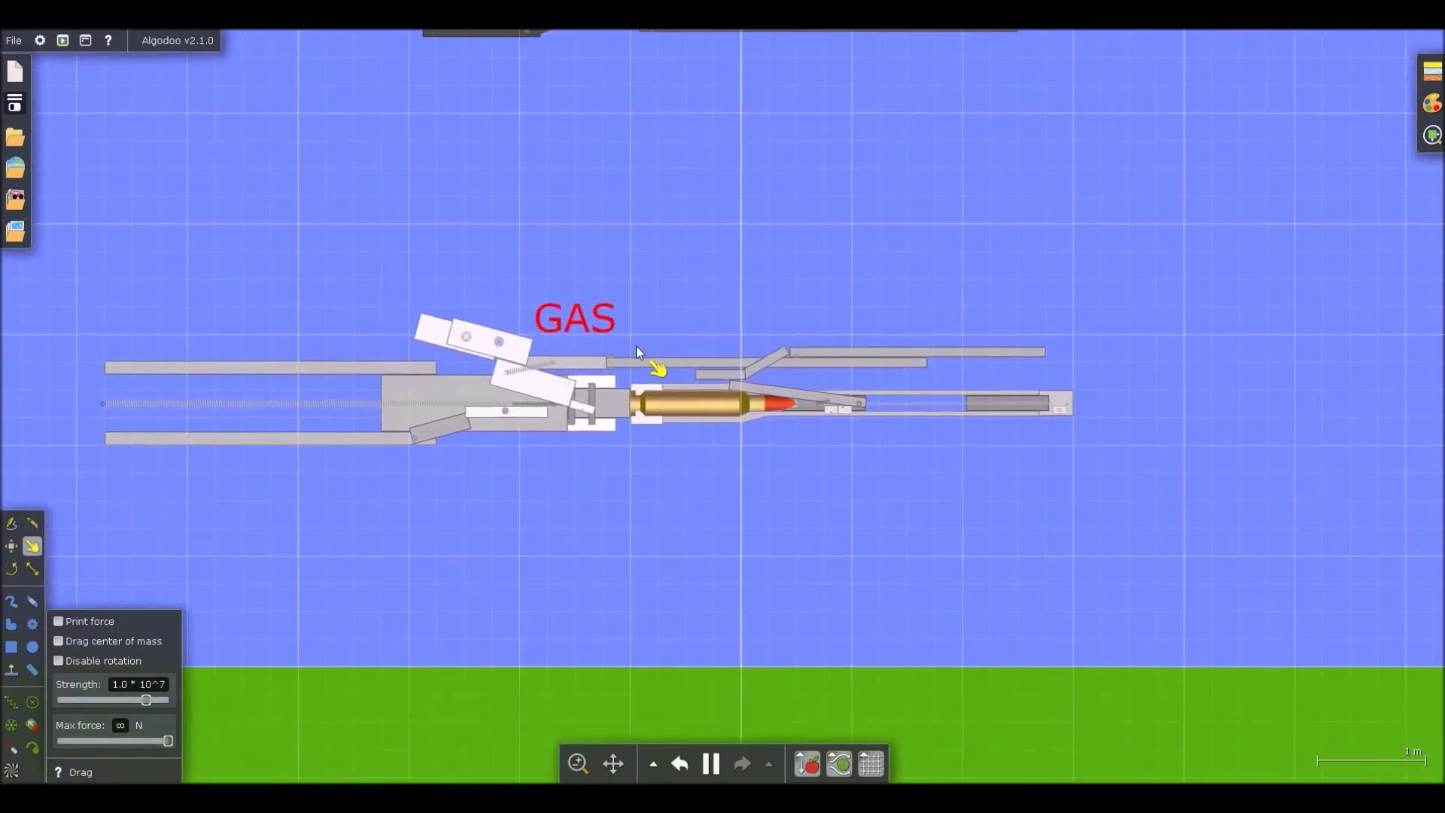
{"action": "scroll", "coordinate": [635, 347], "scroll_direction": "up", "scroll_amount": 2}
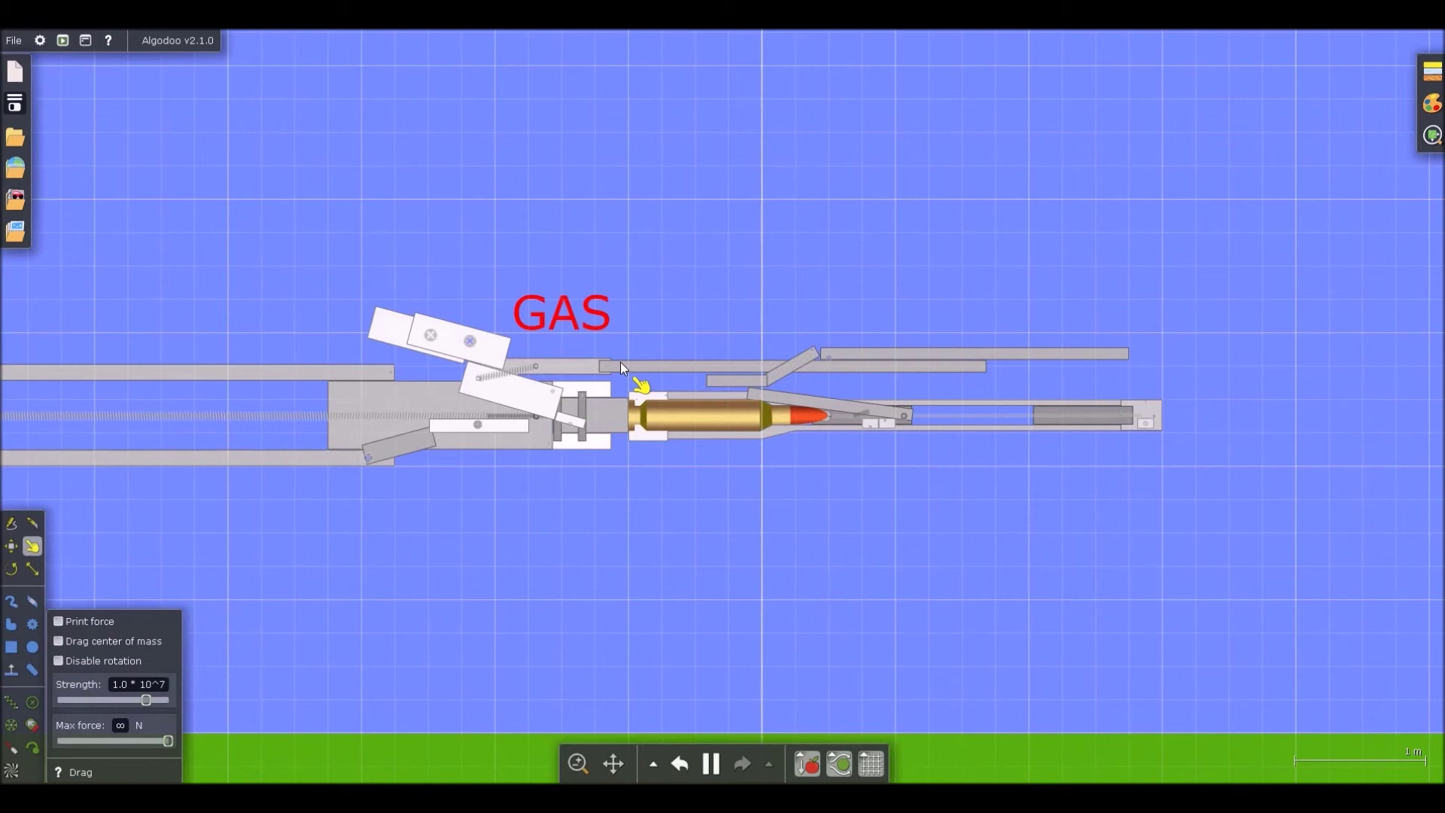
- Pull the BLOW-BACK mechanism's casing forward through the barrel and undo the move
{"action": "scroll", "coordinate": [594, 345], "scroll_direction": "down", "scroll_amount": 5}
{"action": "scroll", "coordinate": [611, 148], "scroll_direction": "up", "scroll_amount": 5}
{"action": "scroll", "coordinate": [678, 361], "scroll_direction": "up", "scroll_amount": 4}
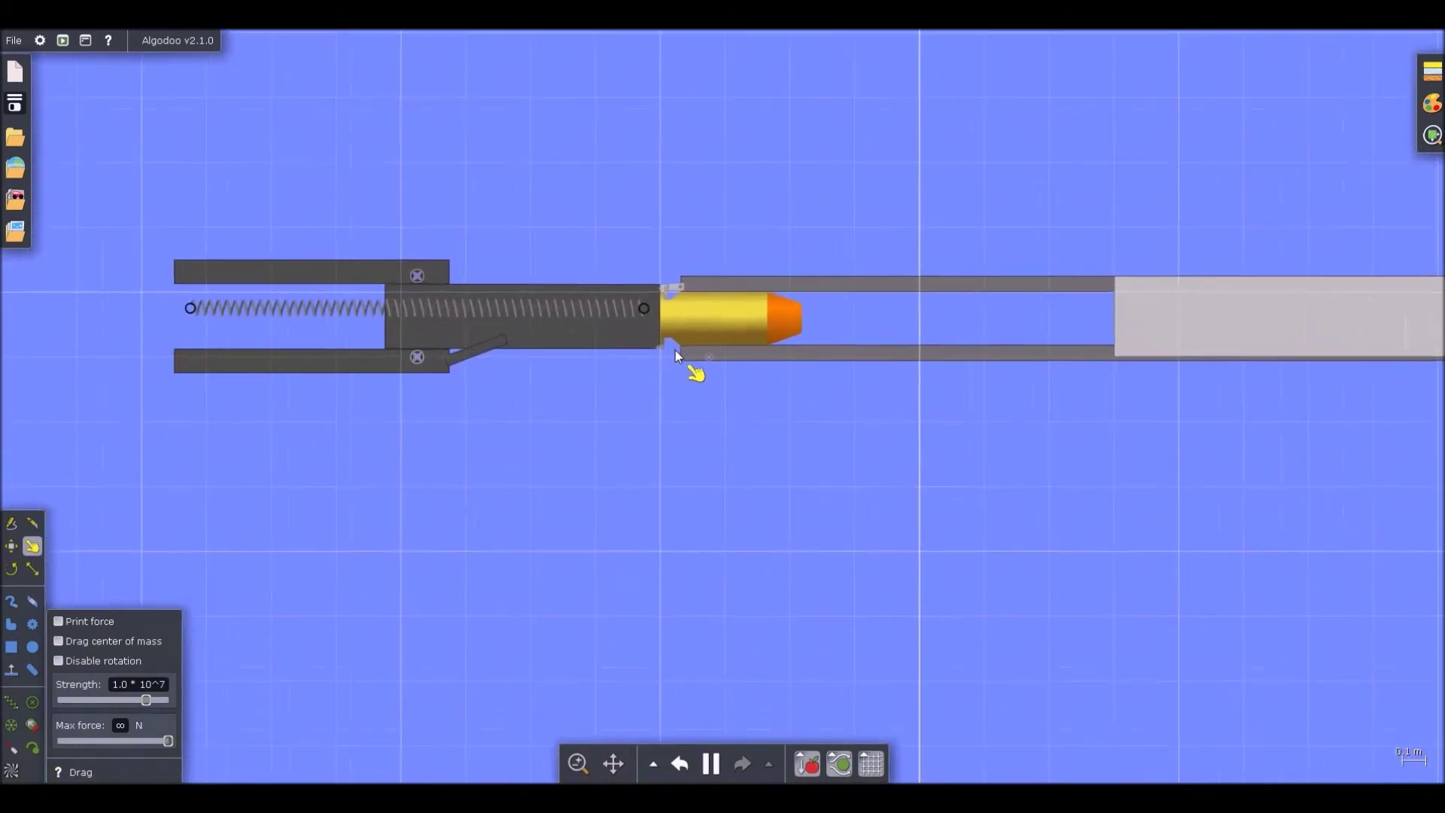
{"action": "scroll", "coordinate": [700, 305], "scroll_direction": "down", "scroll_amount": 2}
{"action": "left_click_drag", "start_coordinate": [604, 309], "coordinate": [582, 354]}
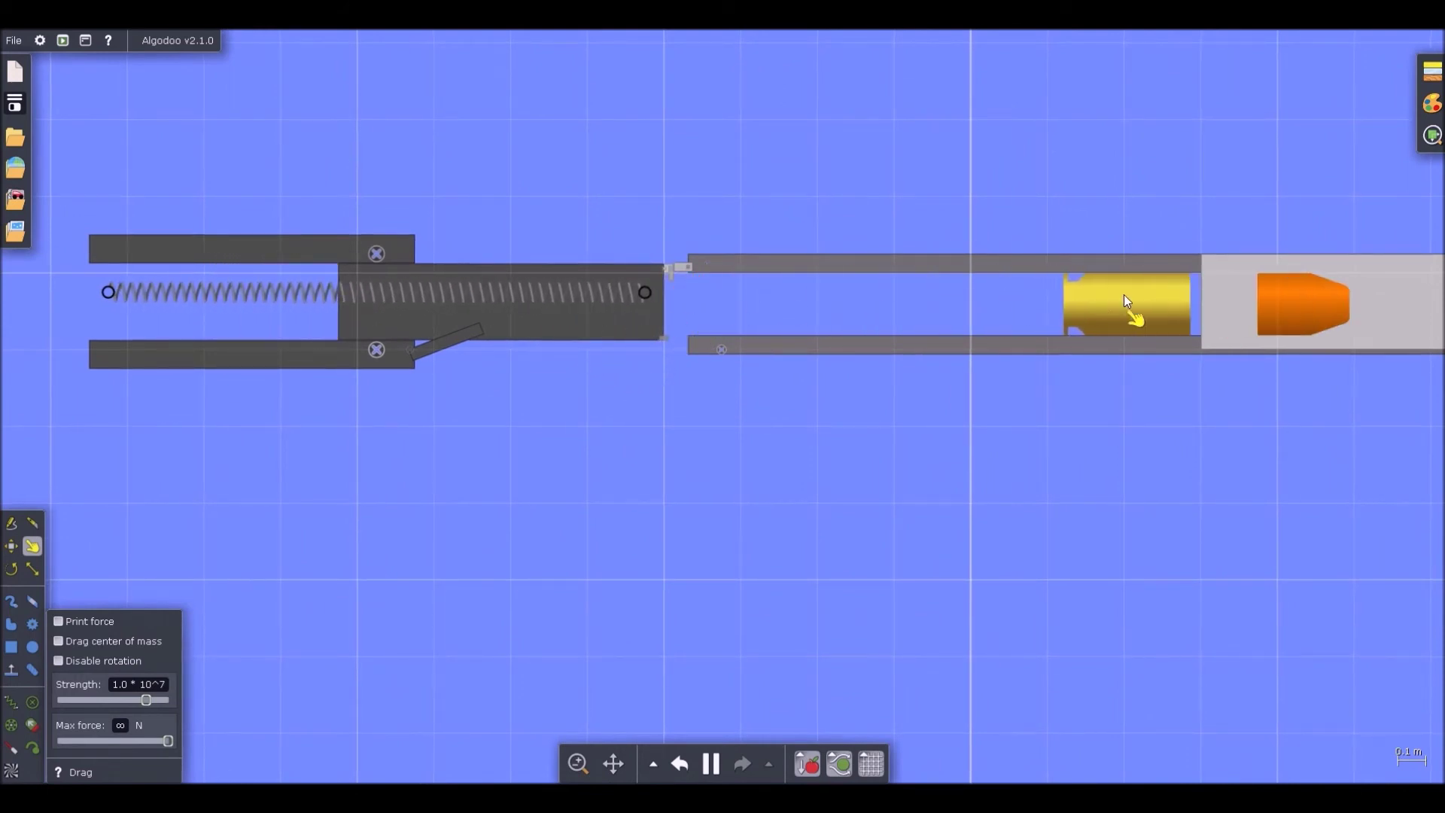
{"action": "left_click_drag", "start_coordinate": [978, 315], "coordinate": [973, 325]}
{"action": "key", "text": "ctrl+z"}
{"action": "scroll", "coordinate": [734, 324], "scroll_direction": "up", "scroll_amount": 3}
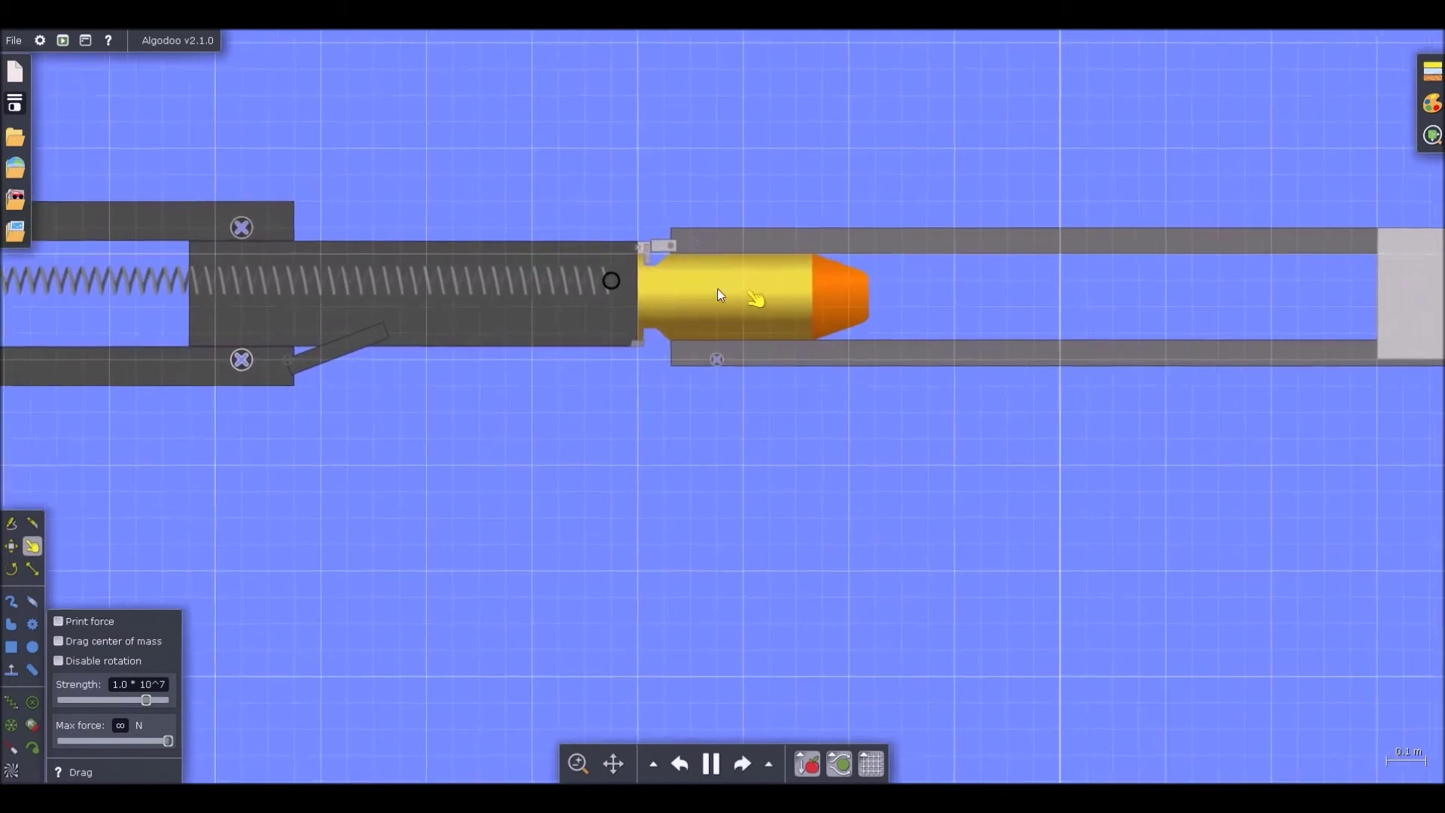
- Examine the BLOW-BACK mechanism's spring-loaded bolt resting against the cartridge in the barrel
{"action": "mouse_move", "coordinate": [727, 280]}
{"action": "left_mouse_down"}
{"action": "mouse_move", "coordinate": [581, 296]}
{"action": "mouse_move", "coordinate": [717, 296]}
{"action": "left_mouse_up"}
{"action": "scroll", "coordinate": [629, 268], "scroll_direction": "up", "scroll_amount": 3}
{"action": "scroll", "coordinate": [666, 252], "scroll_direction": "up", "scroll_amount": 2}
{"action": "left_click_drag", "start_coordinate": [688, 246], "coordinate": [331, 260]}
{"action": "scroll", "coordinate": [363, 256], "scroll_direction": "down", "scroll_amount": 4}
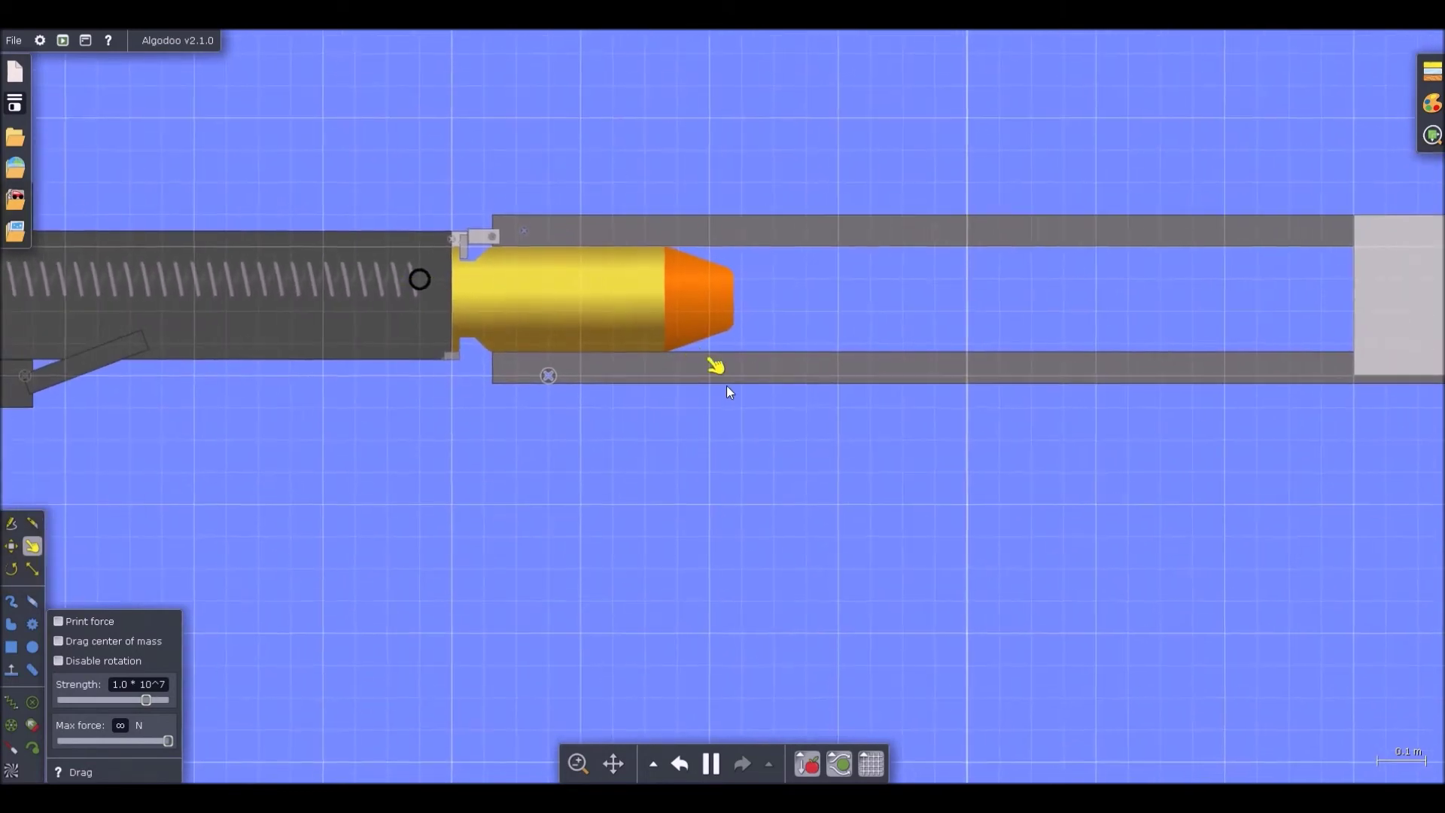
{"action": "scroll", "coordinate": [689, 310], "scroll_direction": "up", "scroll_amount": 1}
{"action": "scroll", "coordinate": [783, 316], "scroll_direction": "down", "scroll_amount": 3}
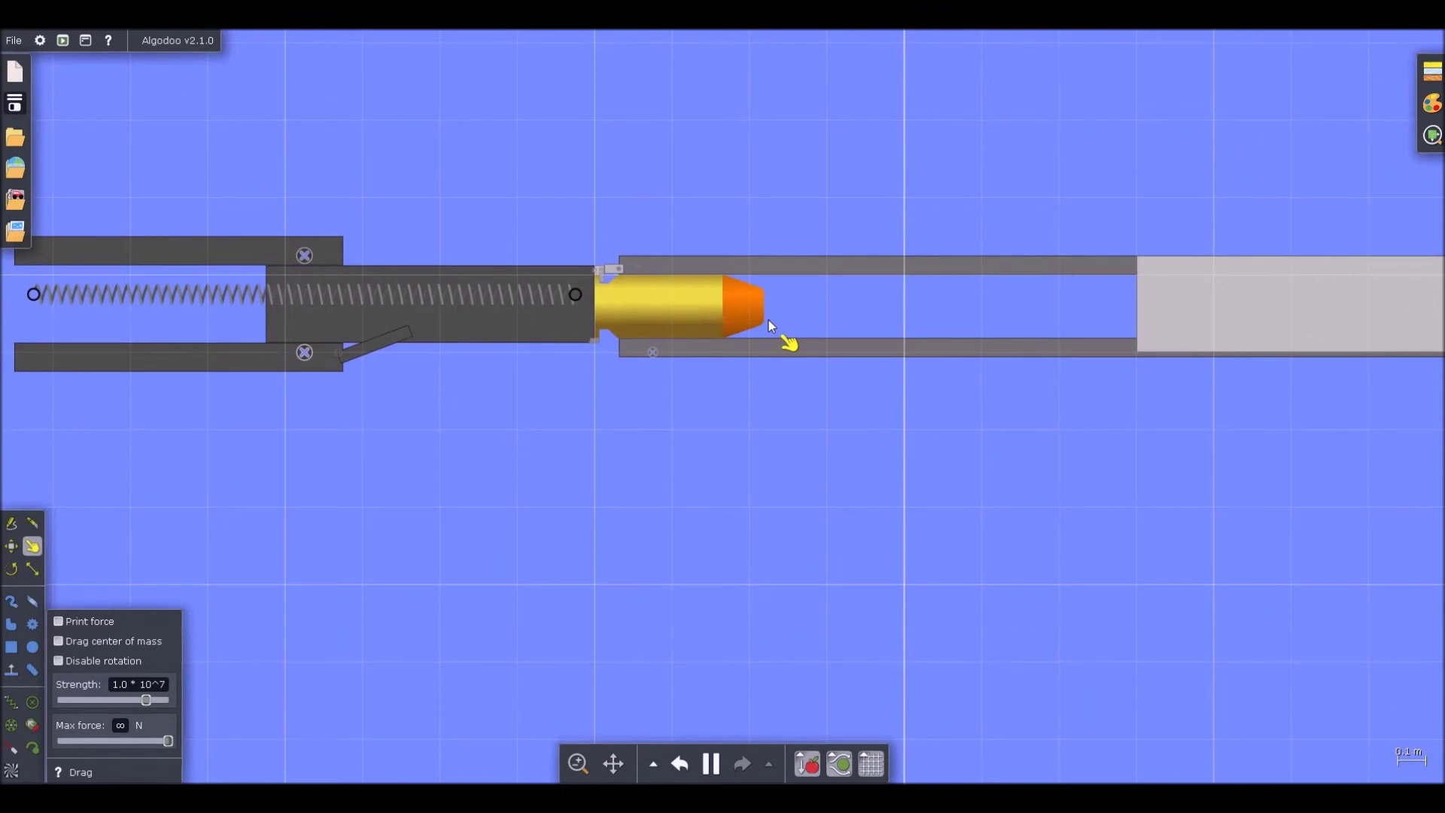
- Examine how the small extractor on the BLOW-BACK bolt engages the groove behind the casing's rim
{"action": "scroll", "coordinate": [602, 278], "scroll_direction": "up", "scroll_amount": 1}
{"action": "scroll", "coordinate": [601, 283], "scroll_direction": "up", "scroll_amount": 3}
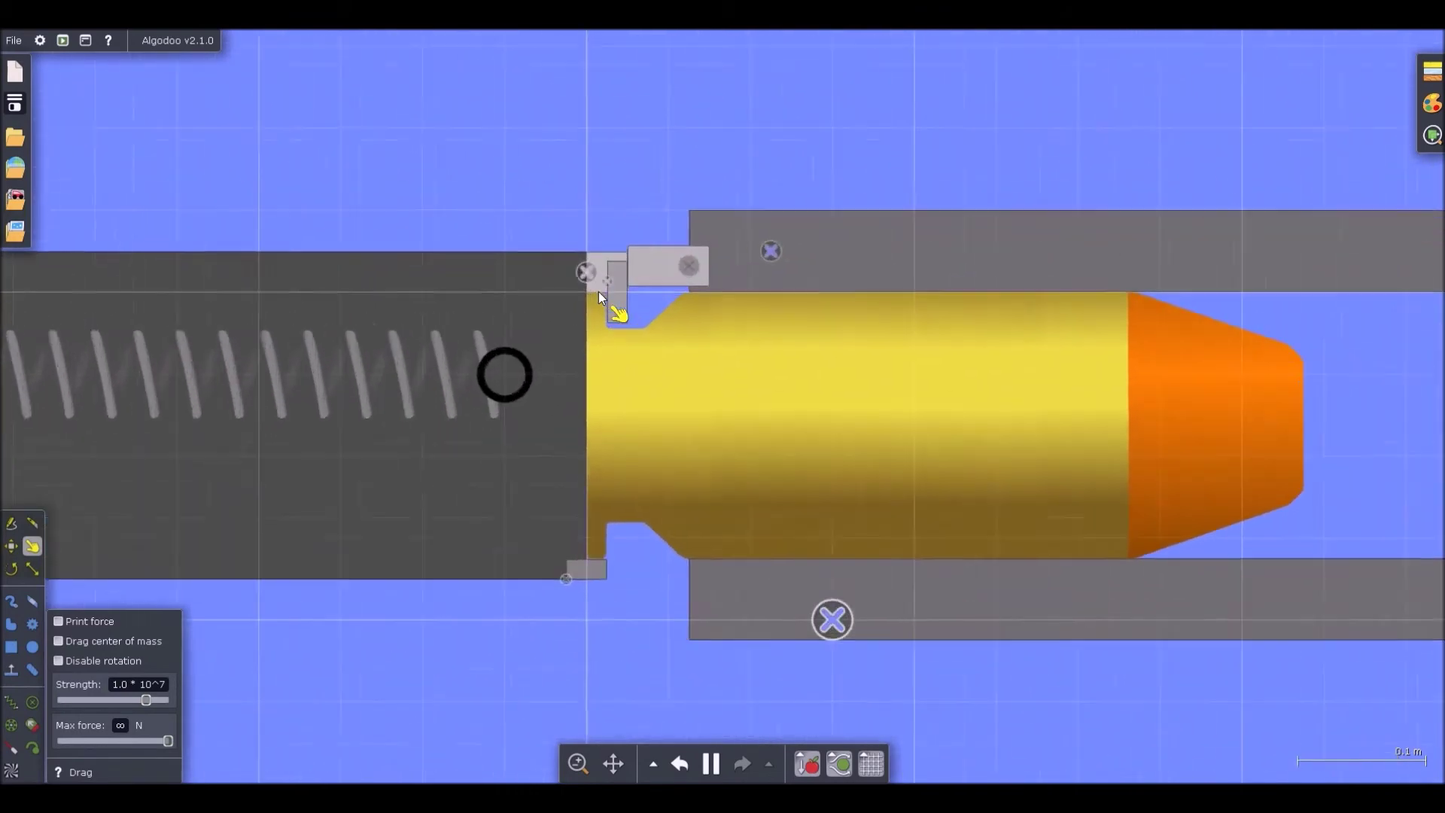
{"action": "scroll", "coordinate": [600, 291], "scroll_direction": "down", "scroll_amount": 2}
{"action": "scroll", "coordinate": [602, 323], "scroll_direction": "up", "scroll_amount": 1}
{"action": "scroll", "coordinate": [620, 448], "scroll_direction": "down", "scroll_amount": 2}
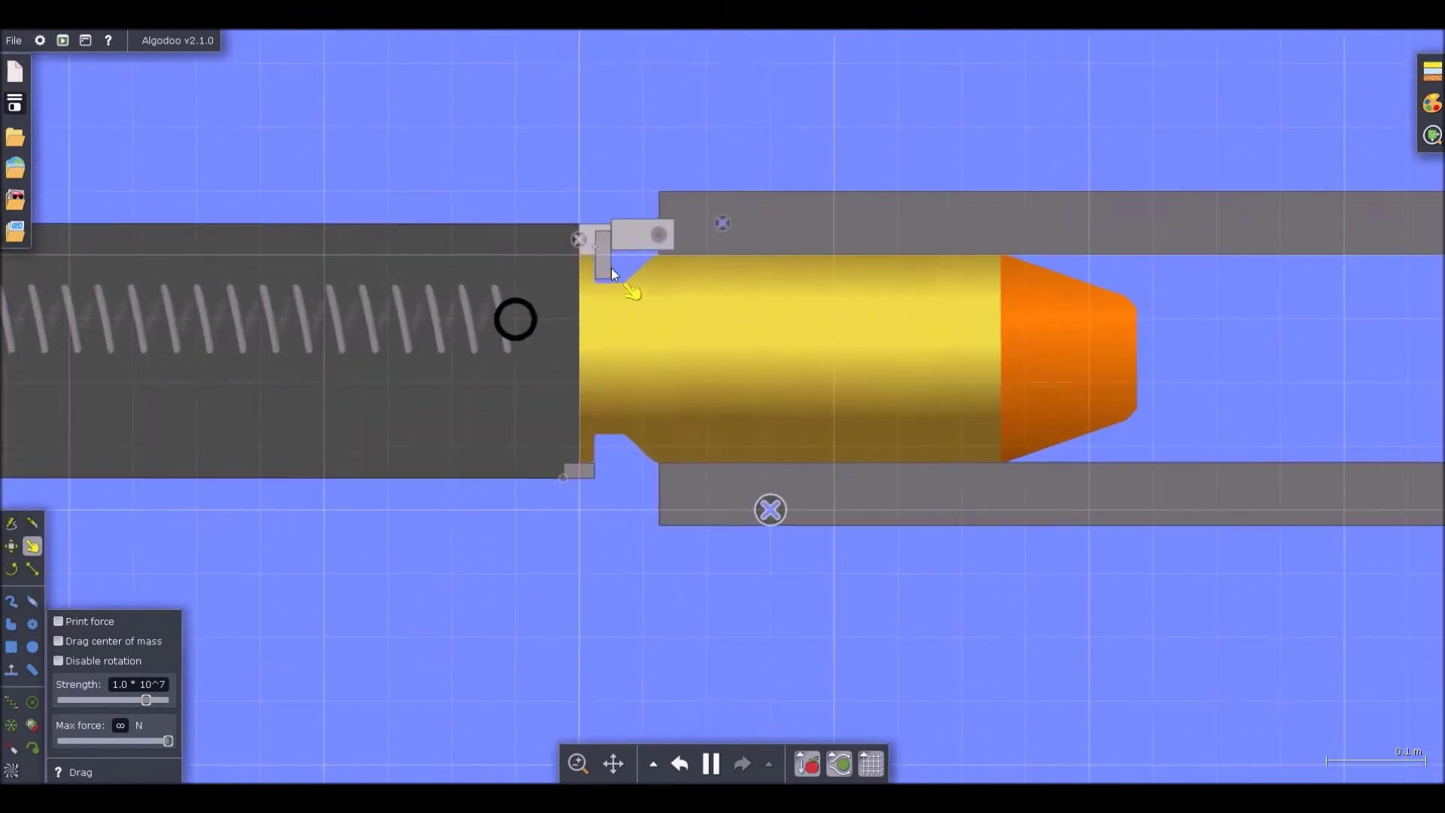
{"action": "scroll", "coordinate": [625, 444], "scroll_direction": "up", "scroll_amount": 1}
{"action": "scroll", "coordinate": [630, 437], "scroll_direction": "down", "scroll_amount": 3}
{"action": "scroll", "coordinate": [629, 177], "scroll_direction": "down", "scroll_amount": 1}
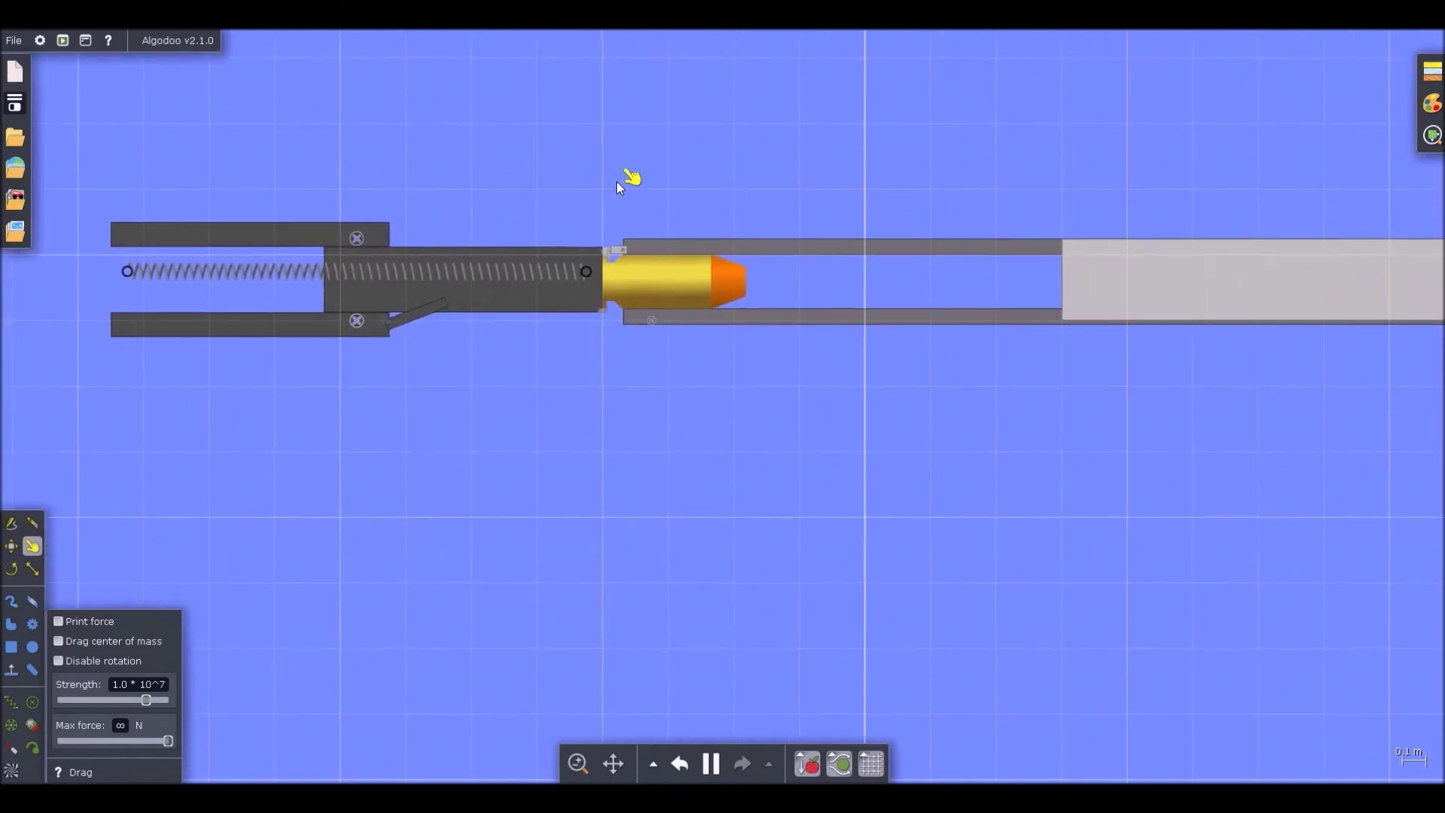
- Inspect the BLOW-BACK extractor's hook and pivots and the chamber's rear edge at higher magnification
{"action": "scroll", "coordinate": [612, 335], "scroll_direction": "up", "scroll_amount": 4}
{"action": "scroll", "coordinate": [613, 317], "scroll_direction": "up", "scroll_amount": 1}
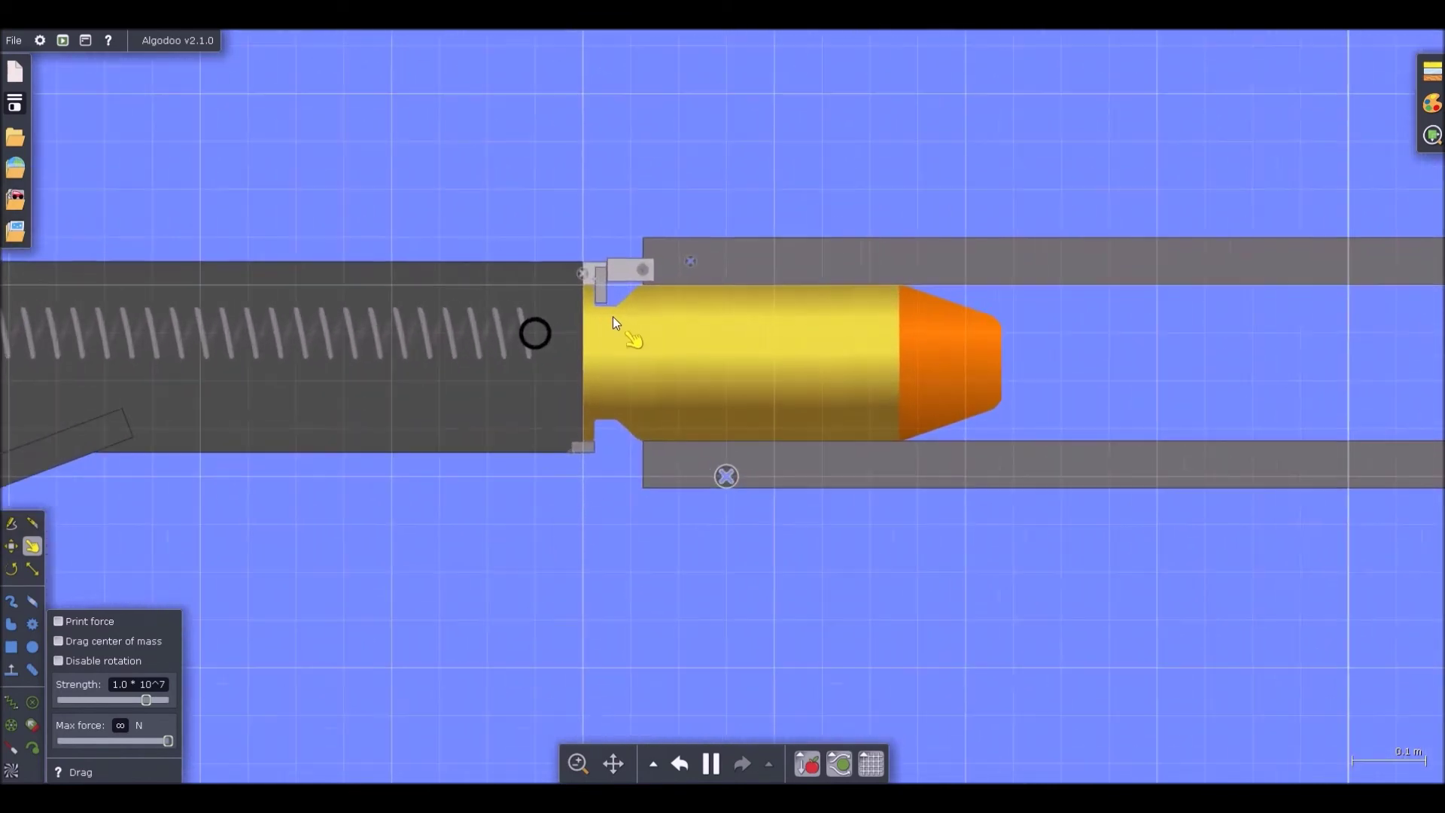
{"action": "scroll", "coordinate": [618, 312], "scroll_direction": "down", "scroll_amount": 4}
{"action": "scroll", "coordinate": [625, 306], "scroll_direction": "up", "scroll_amount": 4}
{"action": "scroll", "coordinate": [625, 309], "scroll_direction": "up", "scroll_amount": 5}
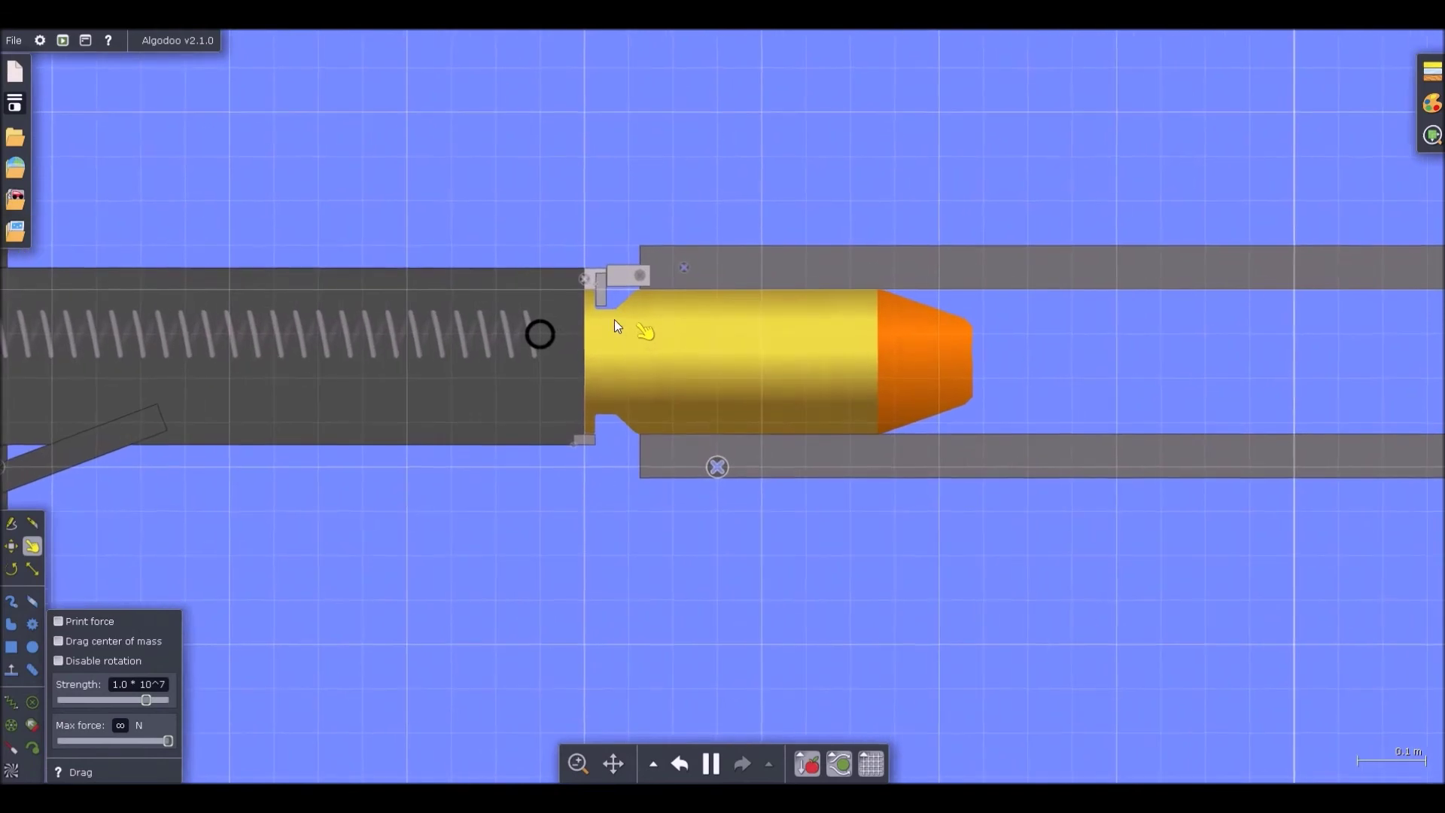
{"action": "scroll", "coordinate": [602, 298], "scroll_direction": "down", "scroll_amount": 2}
{"action": "scroll", "coordinate": [611, 285], "scroll_direction": "up", "scroll_amount": 1}
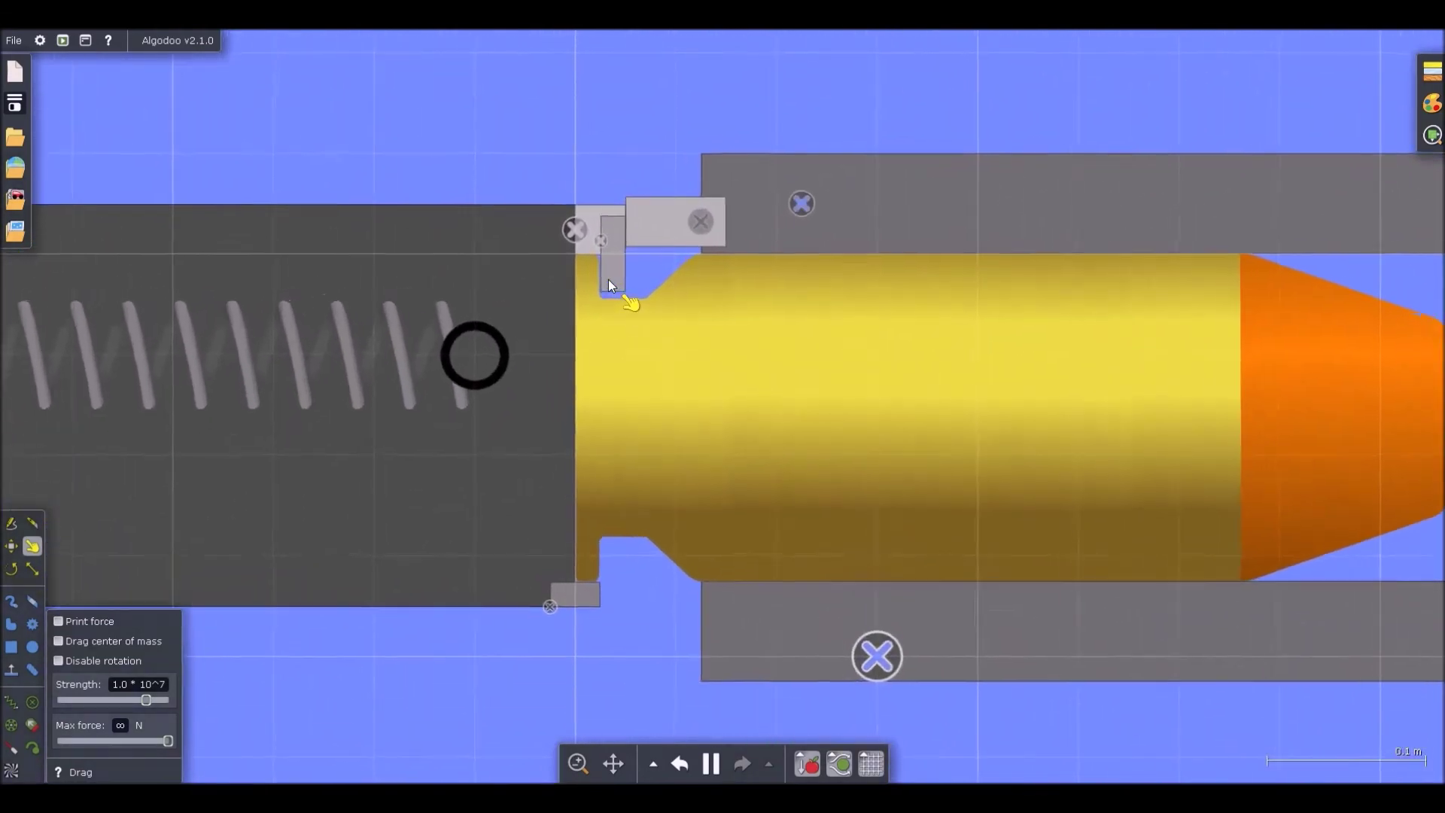
{"action": "scroll", "coordinate": [608, 280], "scroll_direction": "down", "scroll_amount": 2}
{"action": "scroll", "coordinate": [602, 301], "scroll_direction": "up", "scroll_amount": 6}
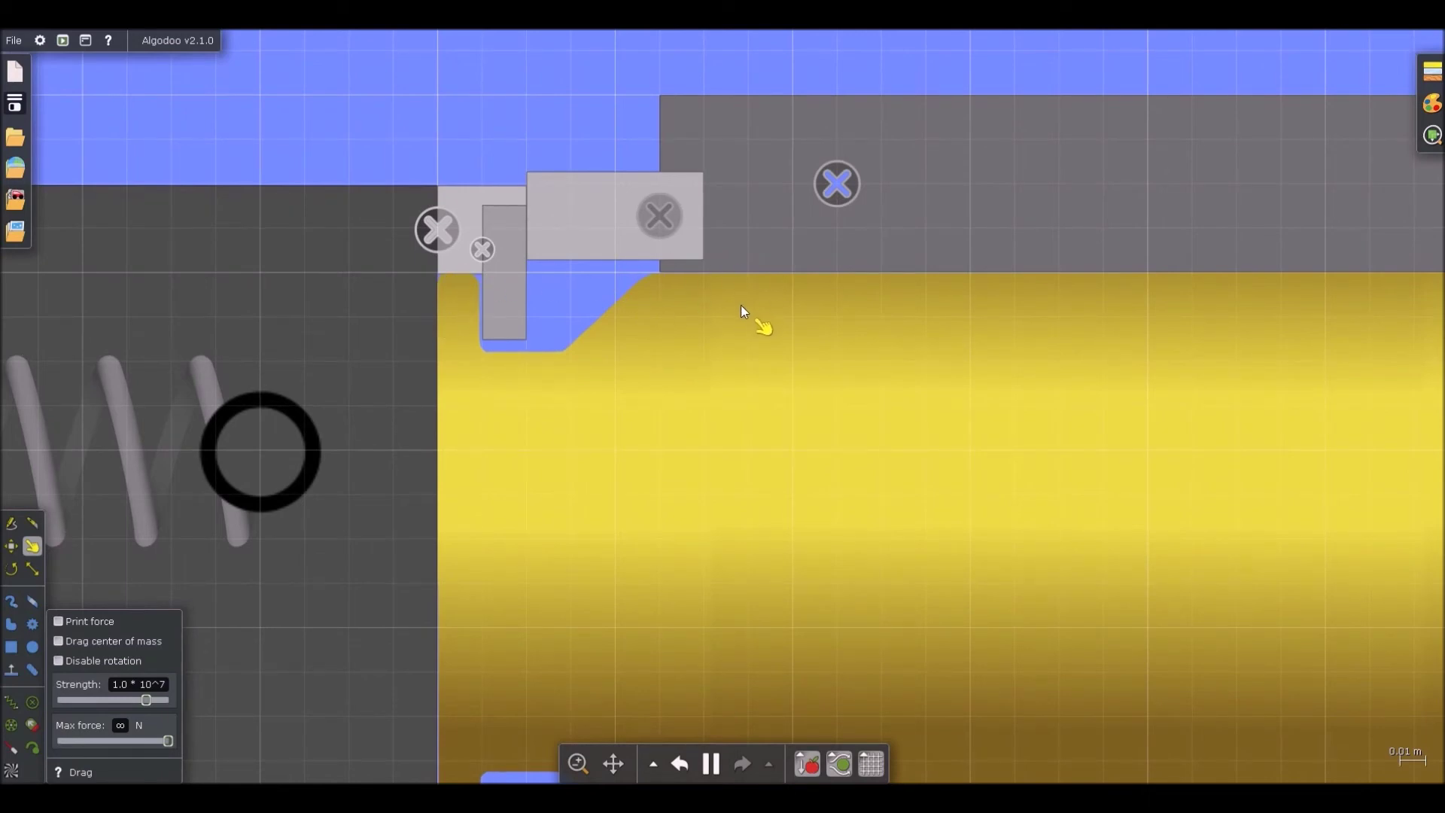
{"action": "scroll", "coordinate": [681, 278], "scroll_direction": "down", "scroll_amount": 3}
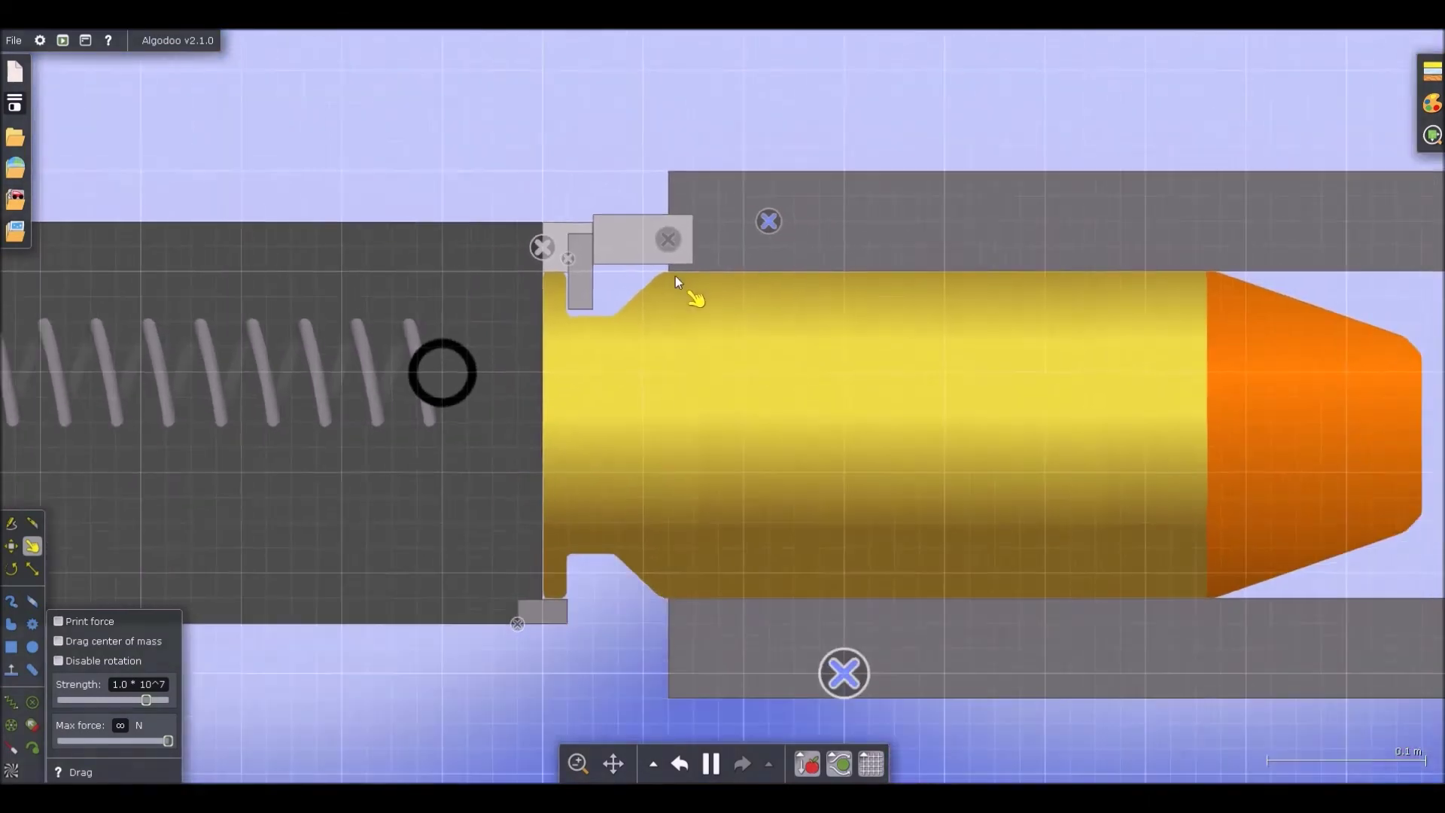
{"action": "scroll", "coordinate": [675, 275], "scroll_direction": "down", "scroll_amount": 3}
{"action": "scroll", "coordinate": [620, 263], "scroll_direction": "up", "scroll_amount": 3}
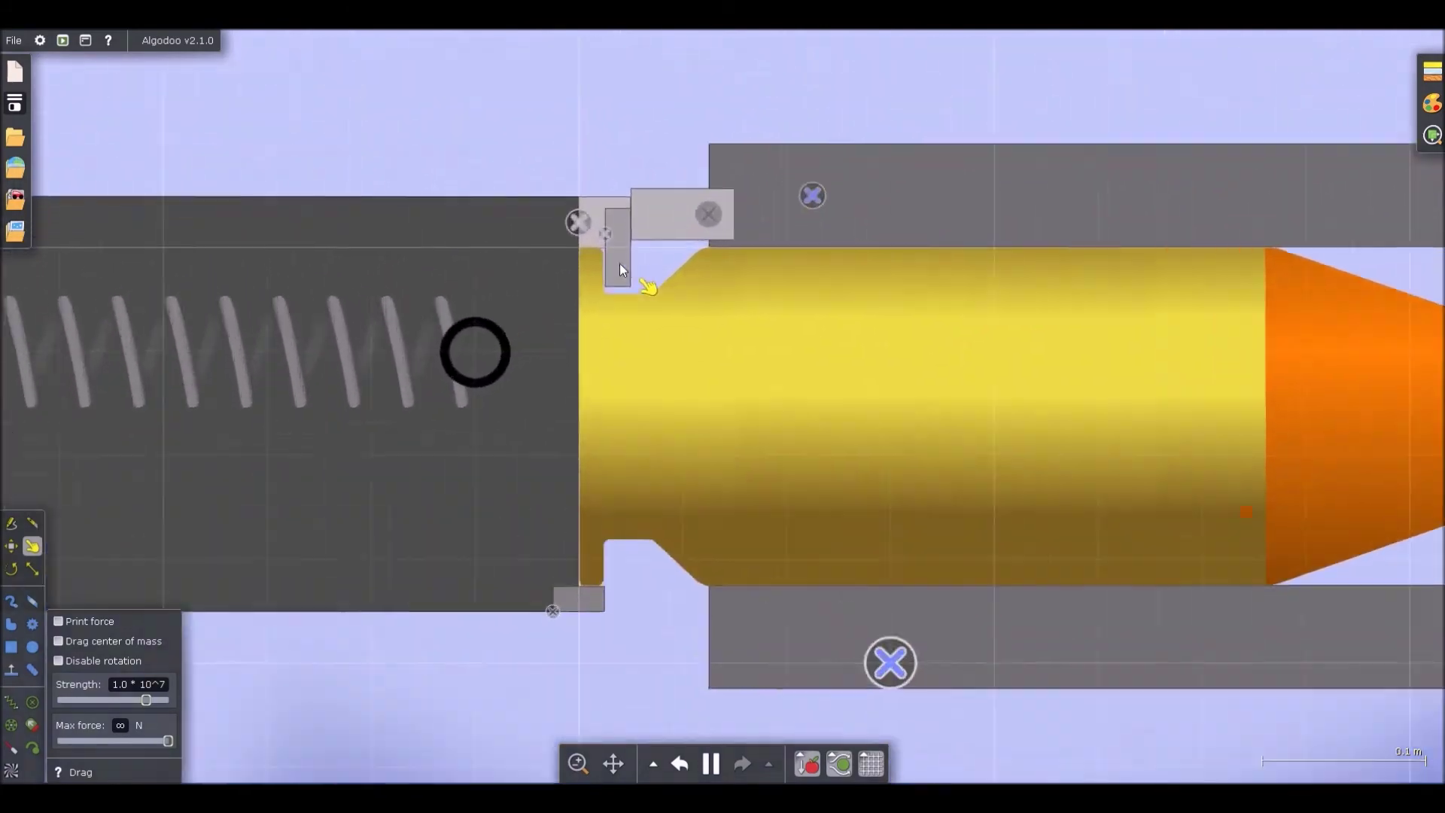
{"action": "scroll", "coordinate": [620, 264], "scroll_direction": "down", "scroll_amount": 5}
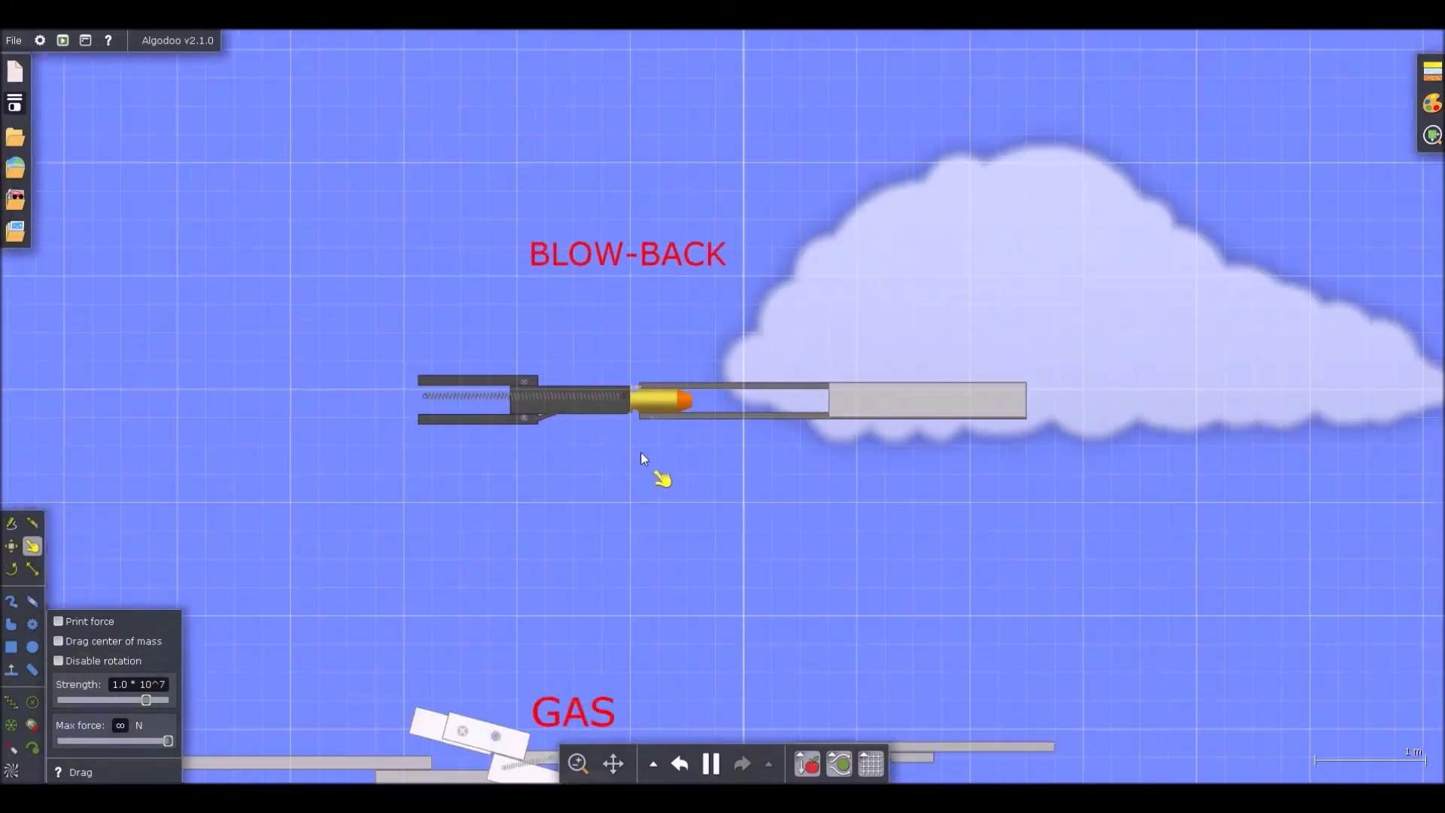
- Examine the SHORT-RECOIL mechanism's slide, firing pin and chambered cartridge
{"action": "scroll", "coordinate": [643, 458], "scroll_direction": "down", "scroll_amount": 5}
{"action": "scroll", "coordinate": [662, 60], "scroll_direction": "up", "scroll_amount": 6}
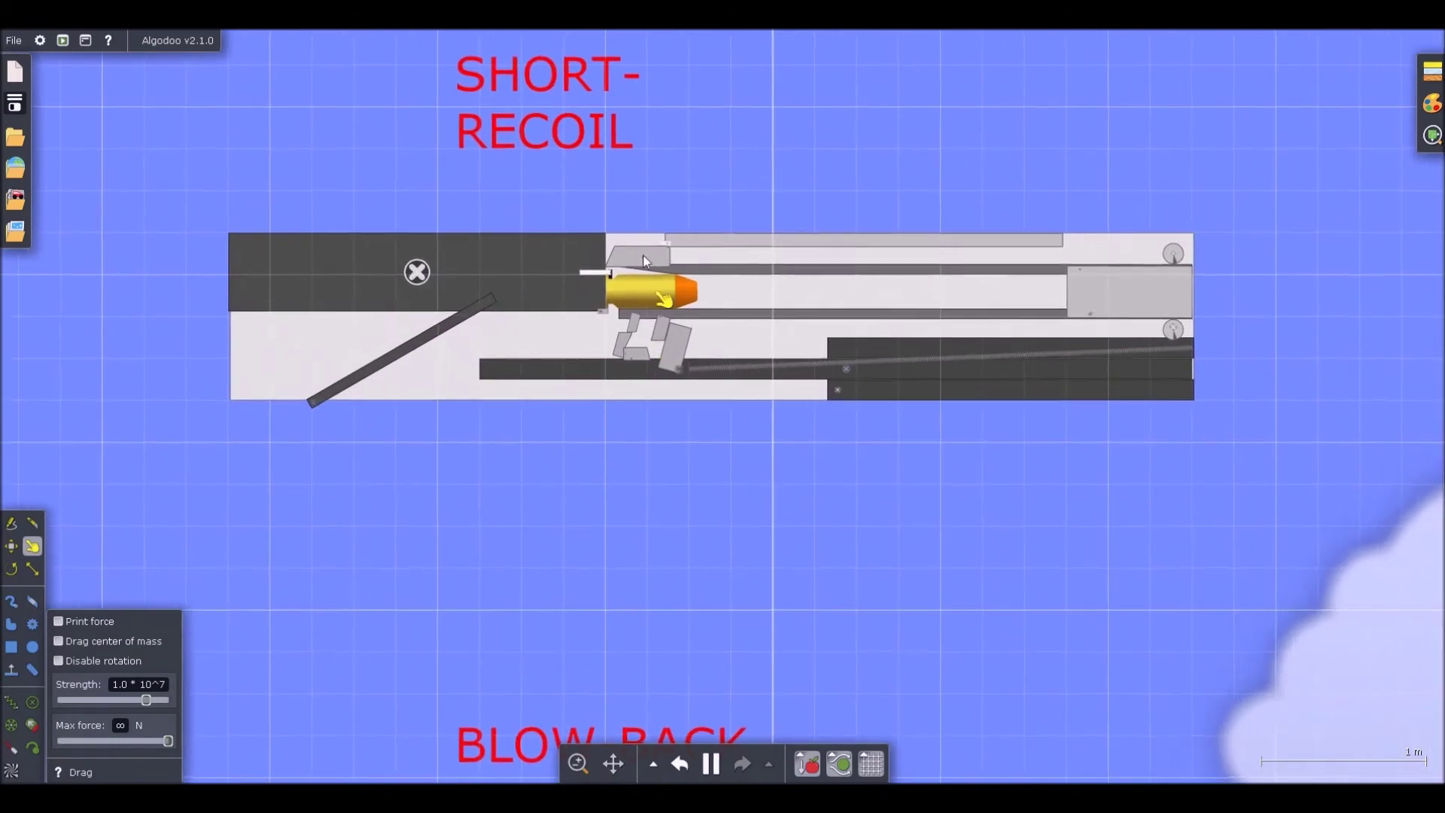
{"action": "scroll", "coordinate": [645, 259], "scroll_direction": "up", "scroll_amount": 3}
{"action": "scroll", "coordinate": [679, 254], "scroll_direction": "down", "scroll_amount": 3}
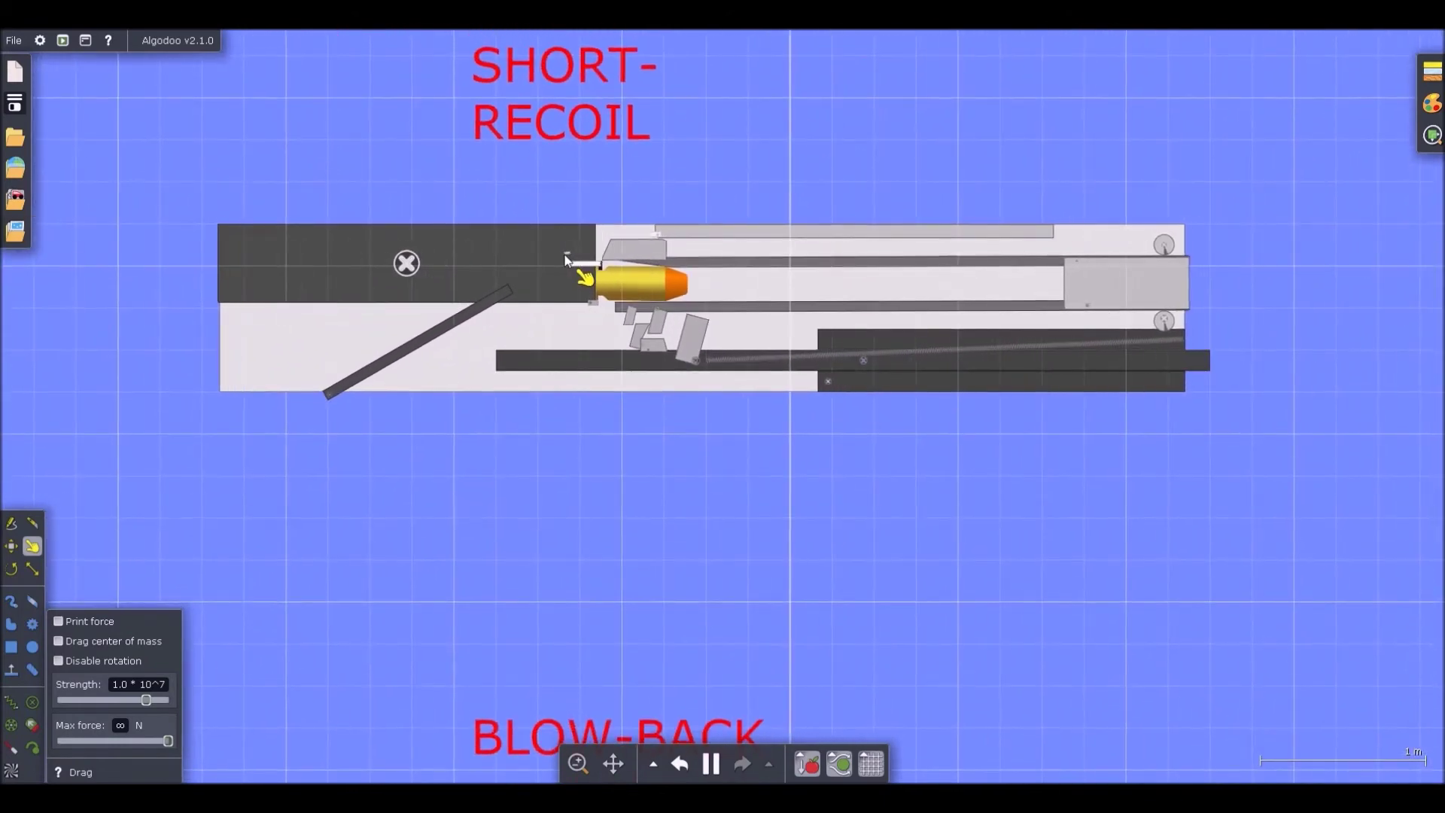
{"action": "left_click_drag", "start_coordinate": [563, 259], "coordinate": [614, 269]}
{"action": "scroll", "coordinate": [605, 259], "scroll_direction": "up", "scroll_amount": 3}
{"action": "scroll", "coordinate": [576, 261], "scroll_direction": "down", "scroll_amount": 3}
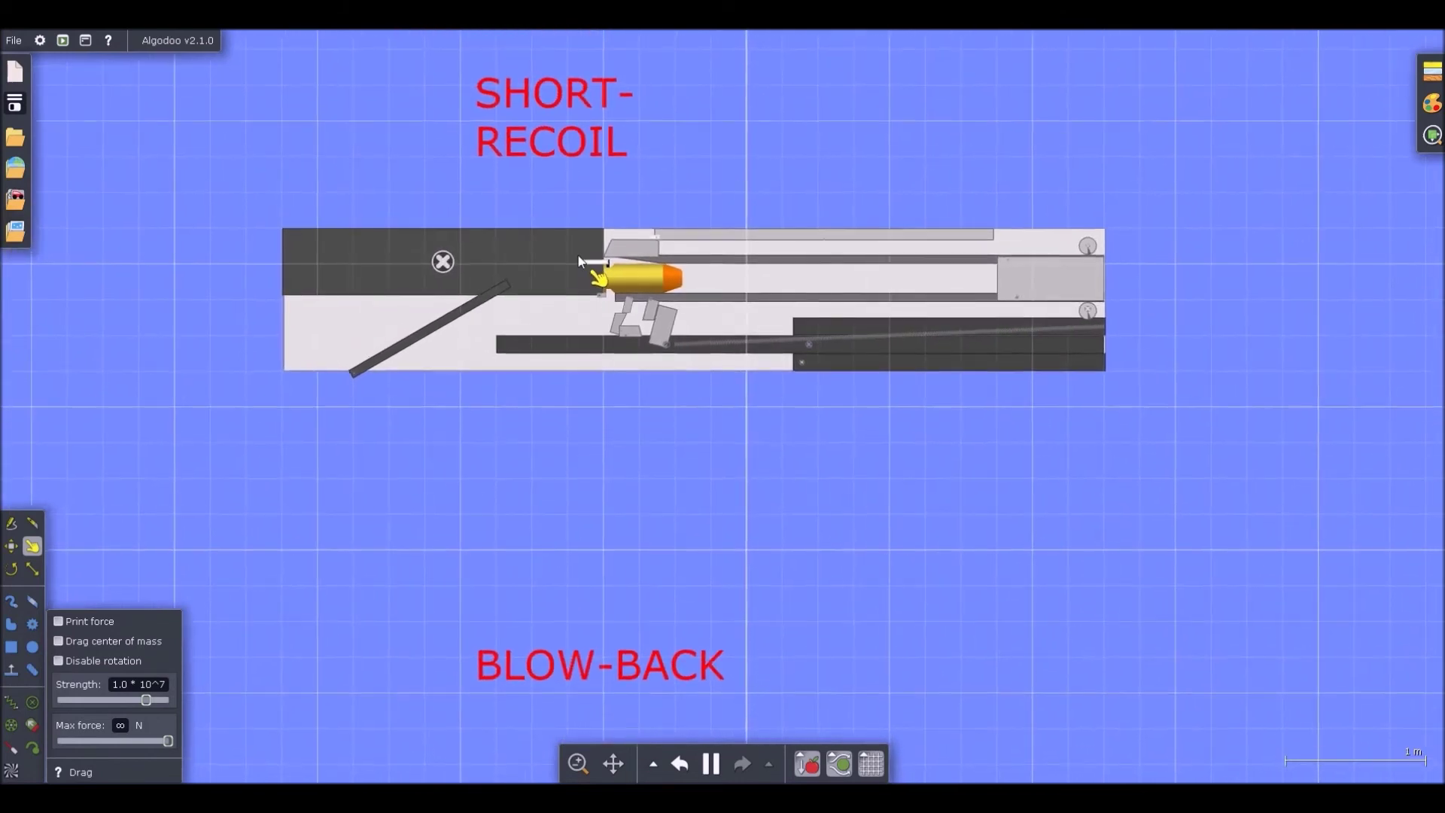
{"action": "scroll", "coordinate": [576, 260], "scroll_direction": "up", "scroll_amount": 1}
{"action": "scroll", "coordinate": [576, 261], "scroll_direction": "down", "scroll_amount": 5}
{"action": "scroll", "coordinate": [587, 301], "scroll_direction": "up", "scroll_amount": 2}
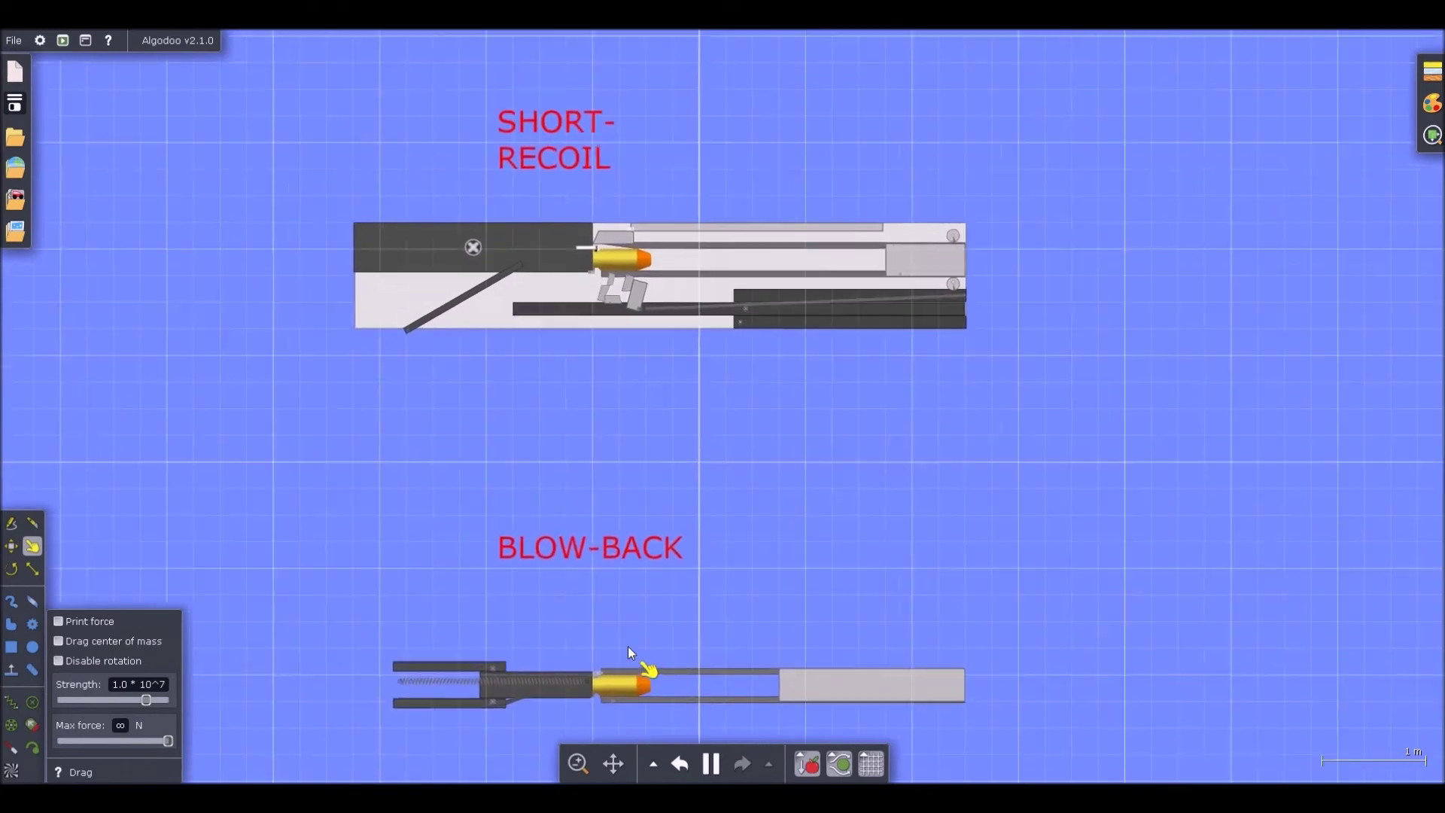
- Fire the BLOW-BACK cartridge, undo the shot, and return to the Drag tool
{"action": "scroll", "coordinate": [639, 655], "scroll_direction": "down", "scroll_amount": 2}
{"action": "scroll", "coordinate": [671, 453], "scroll_direction": "up", "scroll_amount": 8}
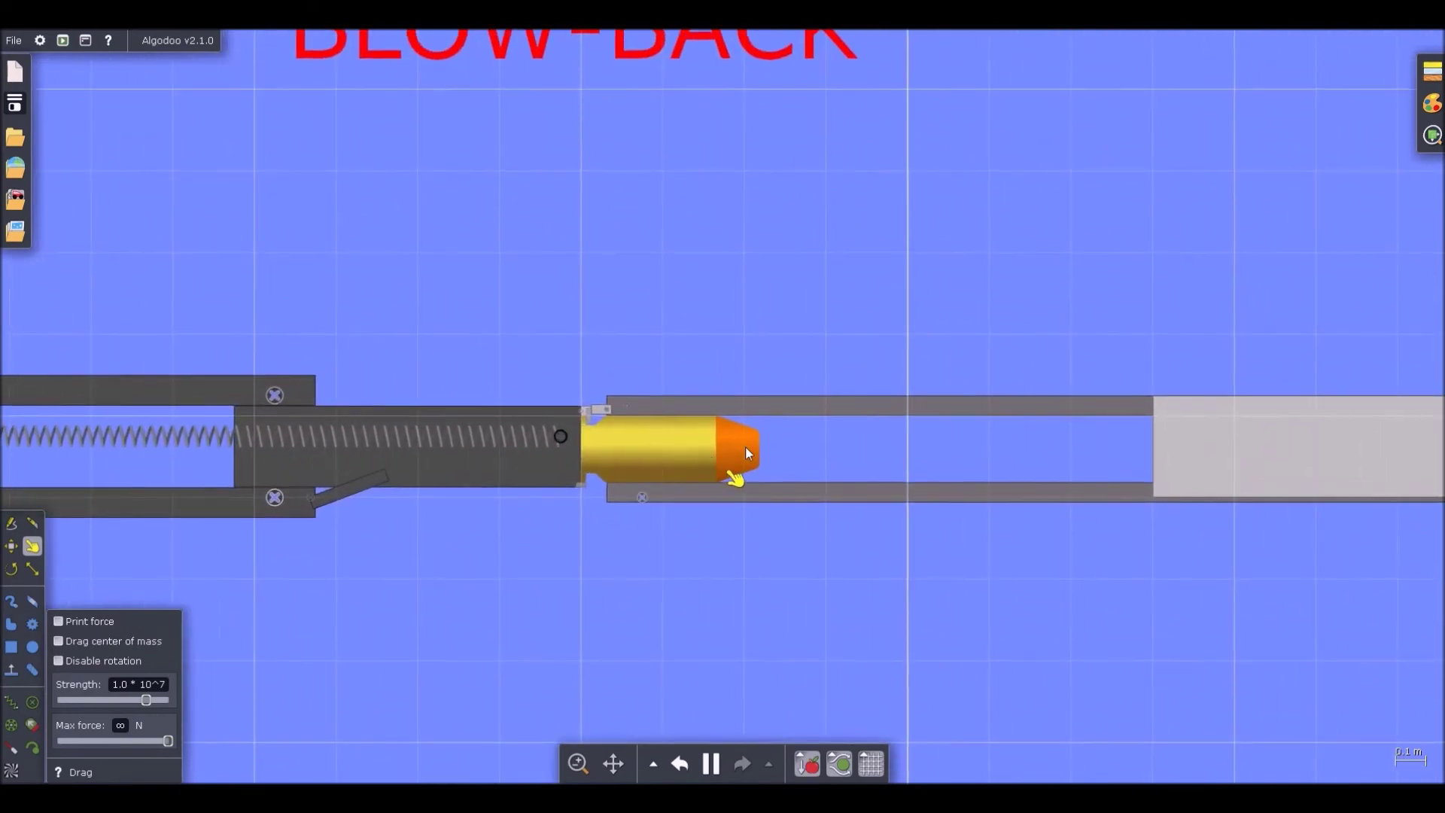
{"action": "left_click_drag", "start_coordinate": [494, 455], "coordinate": [414, 449]}
{"action": "key", "text": "b"}
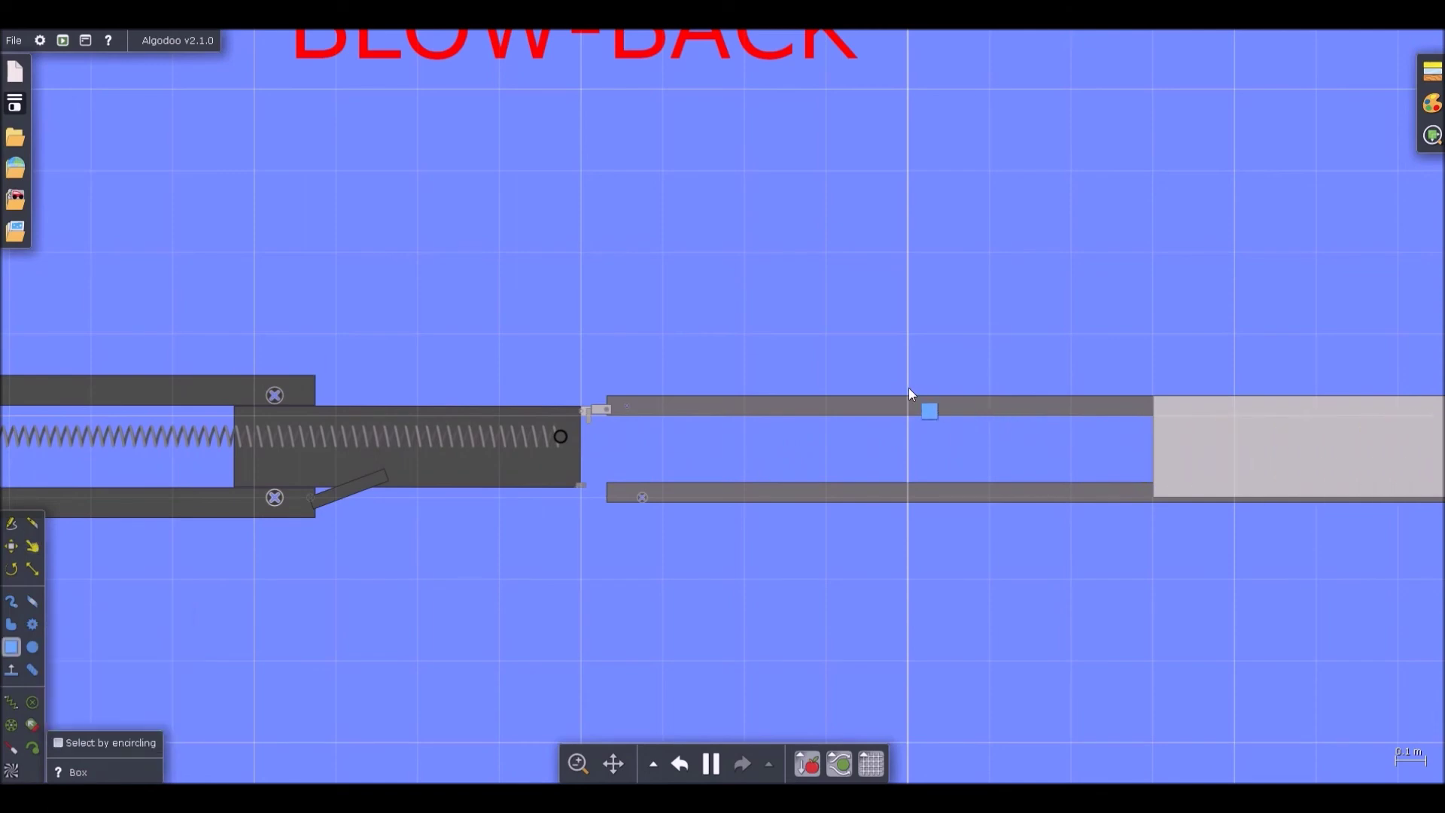
{"action": "key", "text": "ctrl+z"}
{"action": "scroll", "coordinate": [650, 294], "scroll_direction": "up", "scroll_amount": 3}
{"action": "key", "text": "d"}
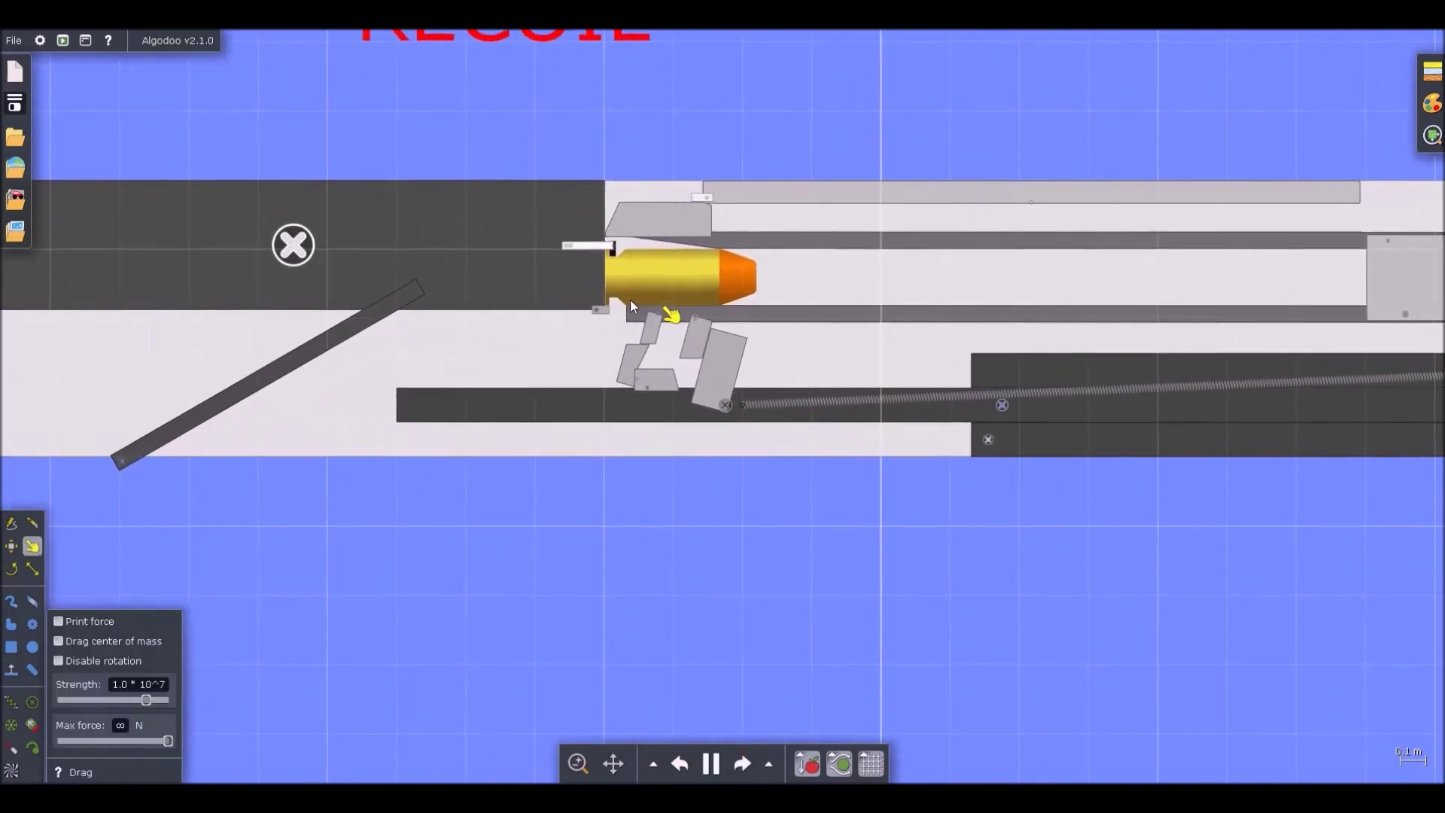
- Examine the SHORT-RECOIL mechanism's locking block, hammer linkage and barrel
{"action": "scroll", "coordinate": [647, 286], "scroll_direction": "down", "scroll_amount": 4}
{"action": "scroll", "coordinate": [641, 233], "scroll_direction": "up", "scroll_amount": 5}
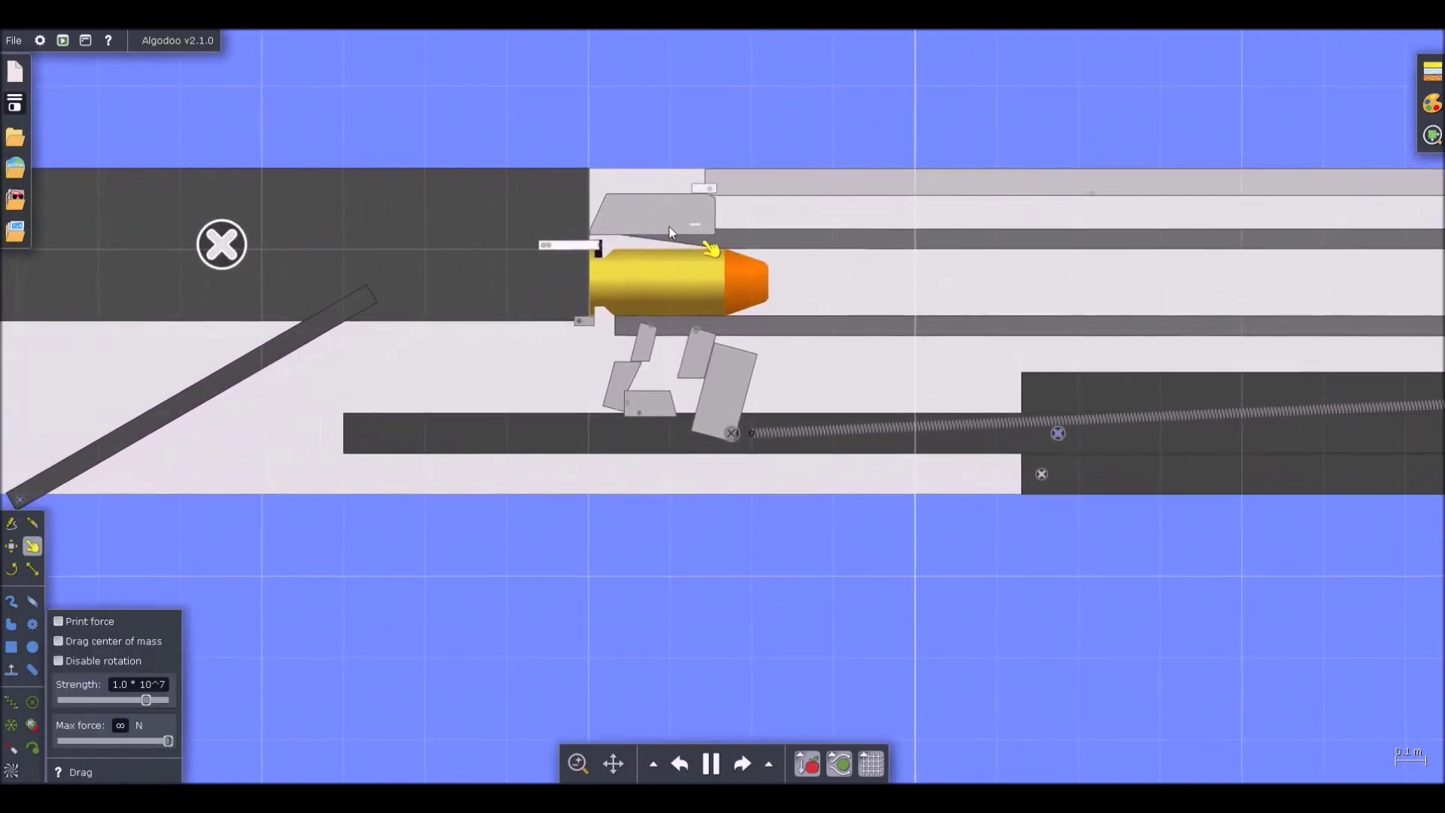
{"action": "scroll", "coordinate": [610, 238], "scroll_direction": "down", "scroll_amount": 1}
{"action": "scroll", "coordinate": [599, 242], "scroll_direction": "down", "scroll_amount": 4}
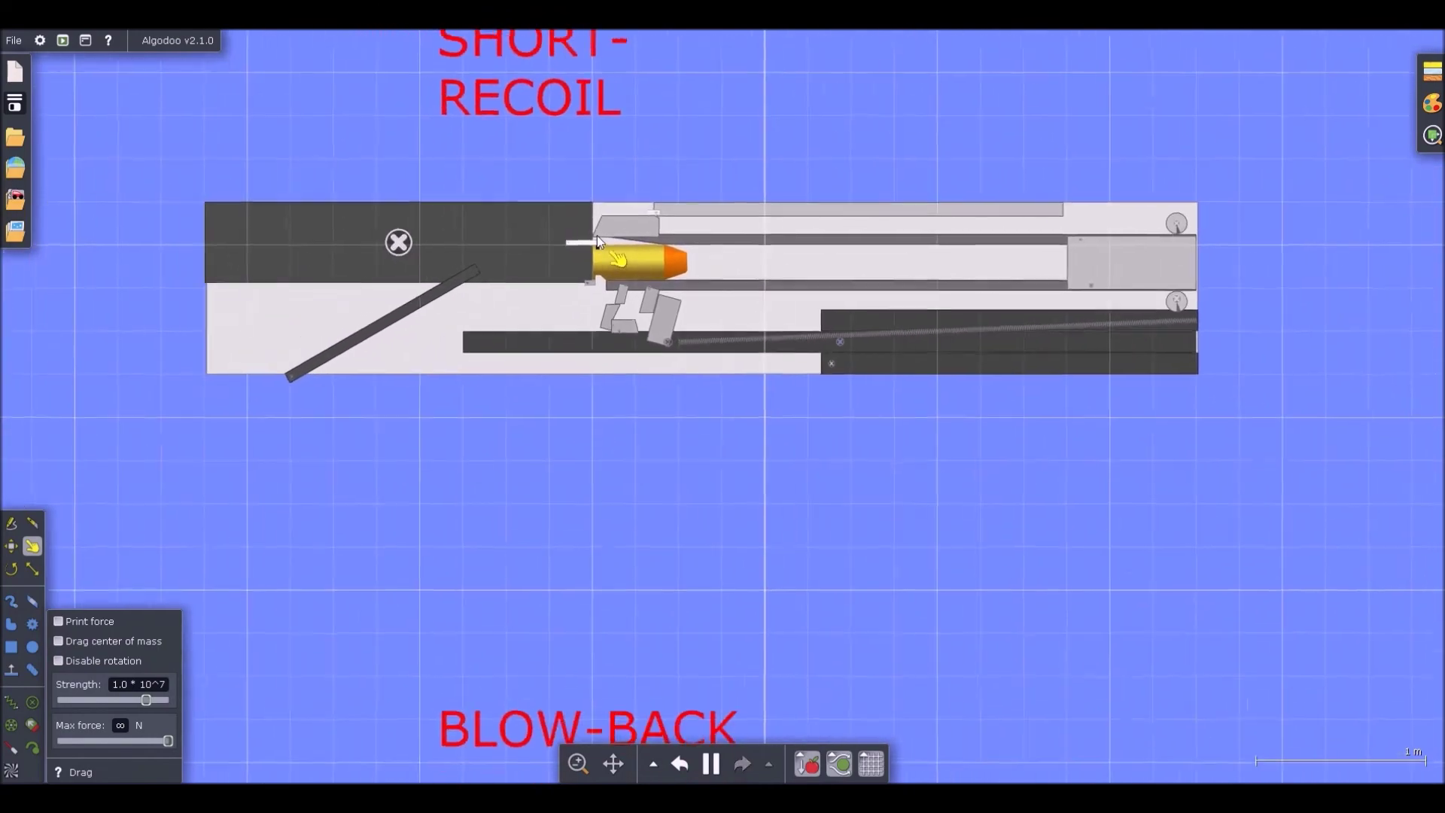
{"action": "scroll", "coordinate": [598, 238], "scroll_direction": "up", "scroll_amount": 4}
{"action": "scroll", "coordinate": [597, 237], "scroll_direction": "down", "scroll_amount": 4}
{"action": "scroll", "coordinate": [597, 237], "scroll_direction": "up", "scroll_amount": 1}
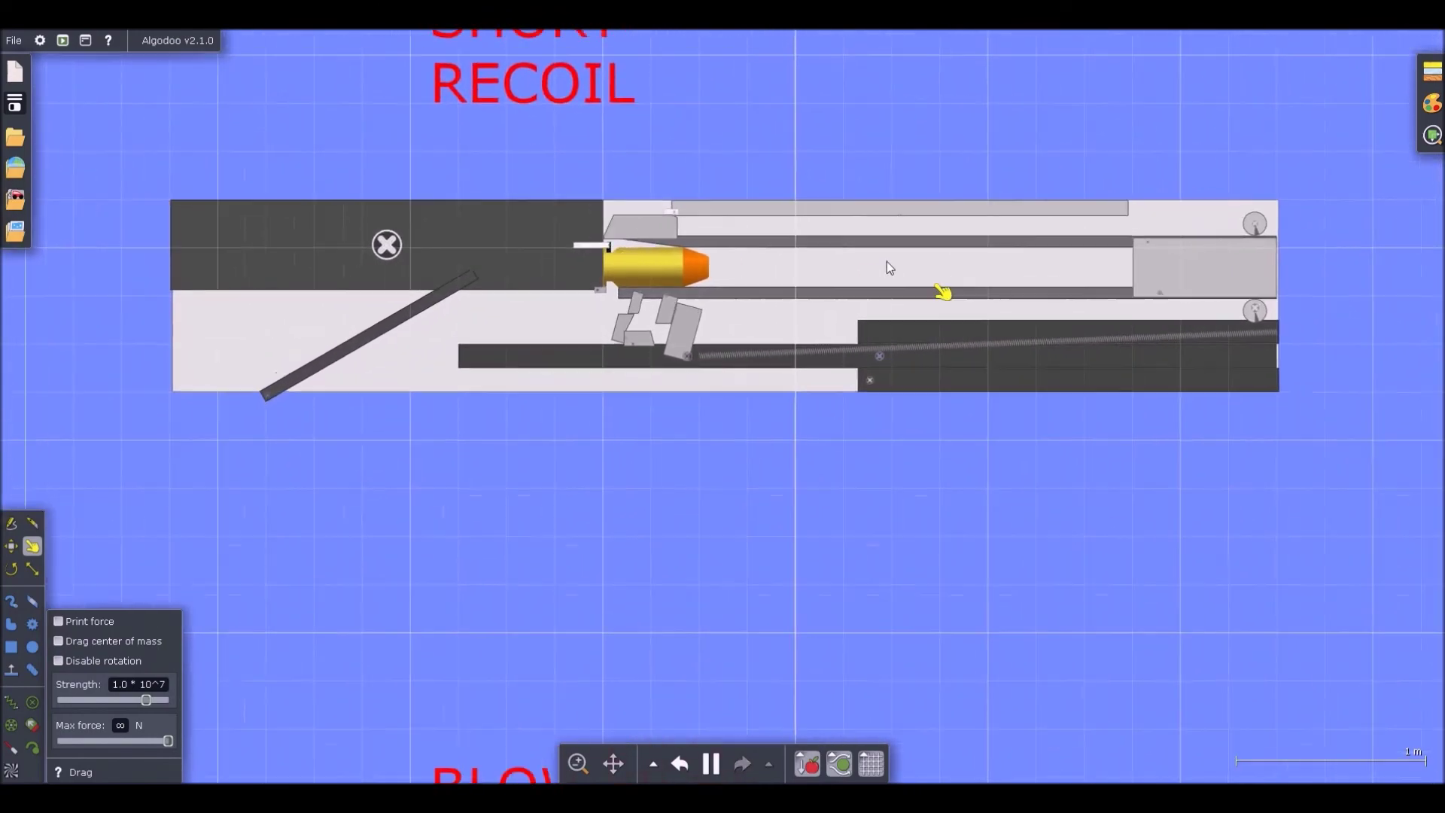
- Watch the GAS mechanism cycle and eject its casing, alongside the BLOW-BACK and SHORT-RECOIL mechanisms
{"action": "scroll", "coordinate": [635, 246], "scroll_direction": "down", "scroll_amount": 5}
{"action": "scroll", "coordinate": [704, 371], "scroll_direction": "up", "scroll_amount": 8}
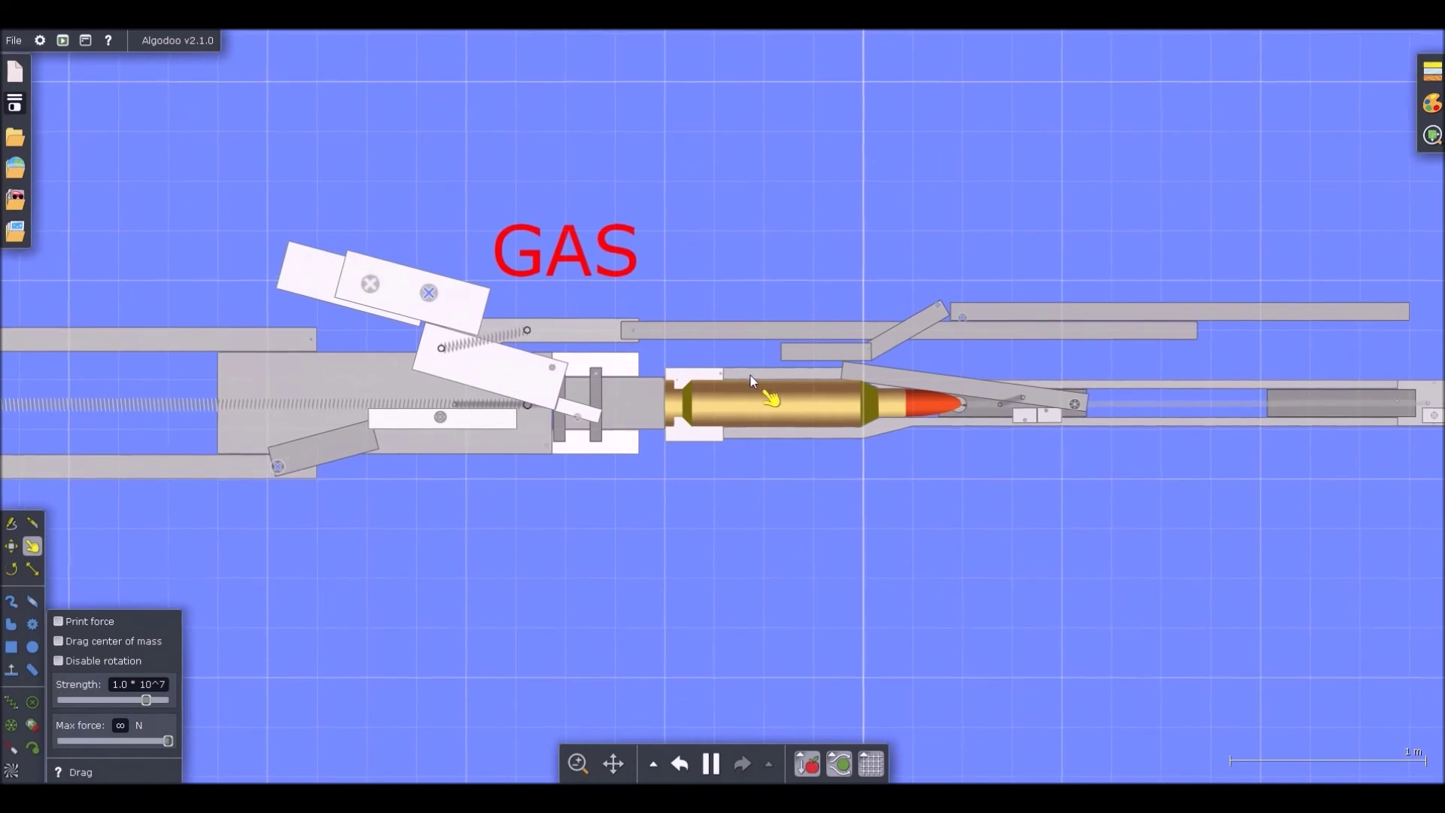
{"action": "scroll", "coordinate": [610, 340], "scroll_direction": "down", "scroll_amount": 2}
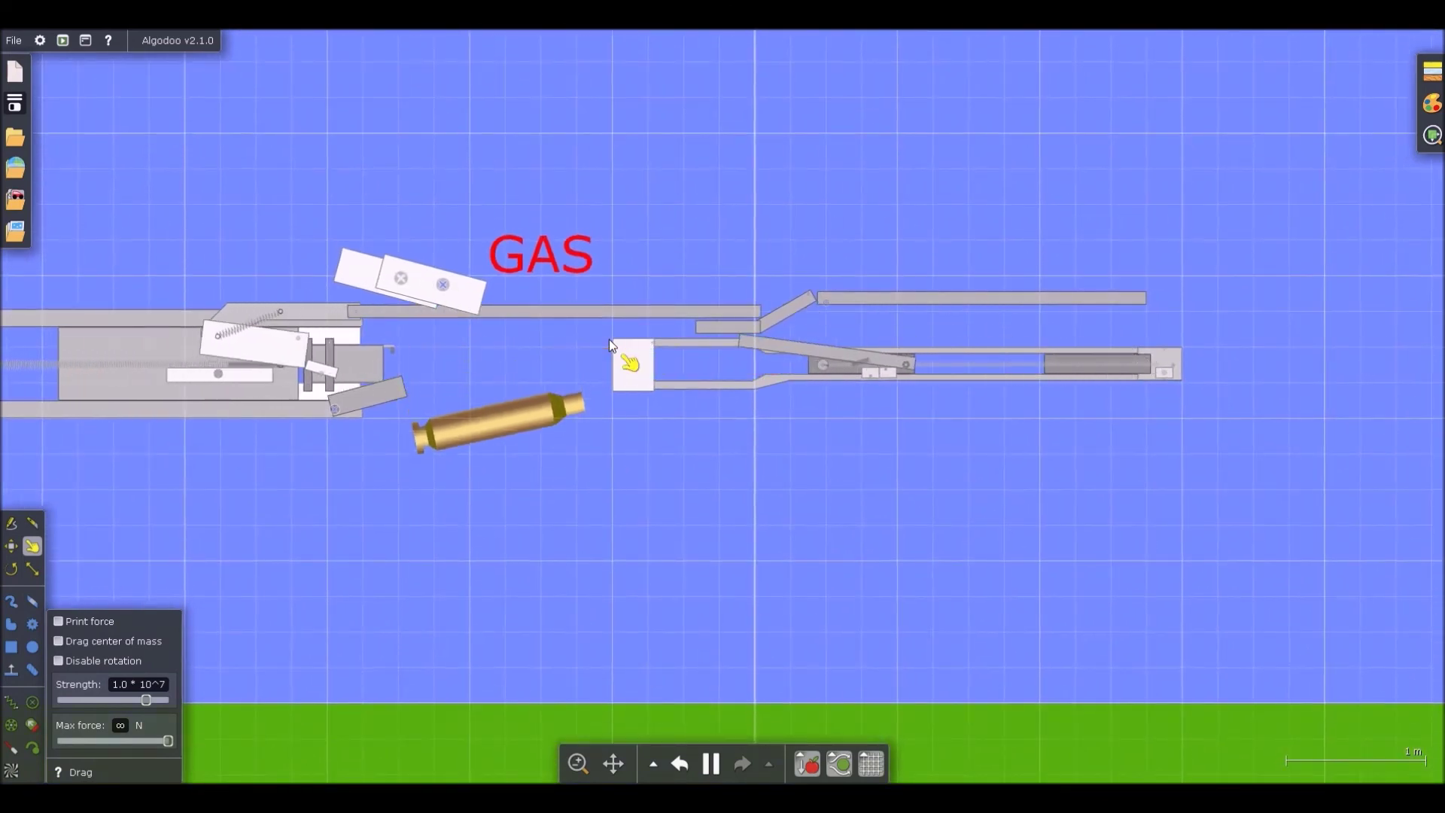
{"action": "scroll", "coordinate": [608, 339], "scroll_direction": "down", "scroll_amount": 4}
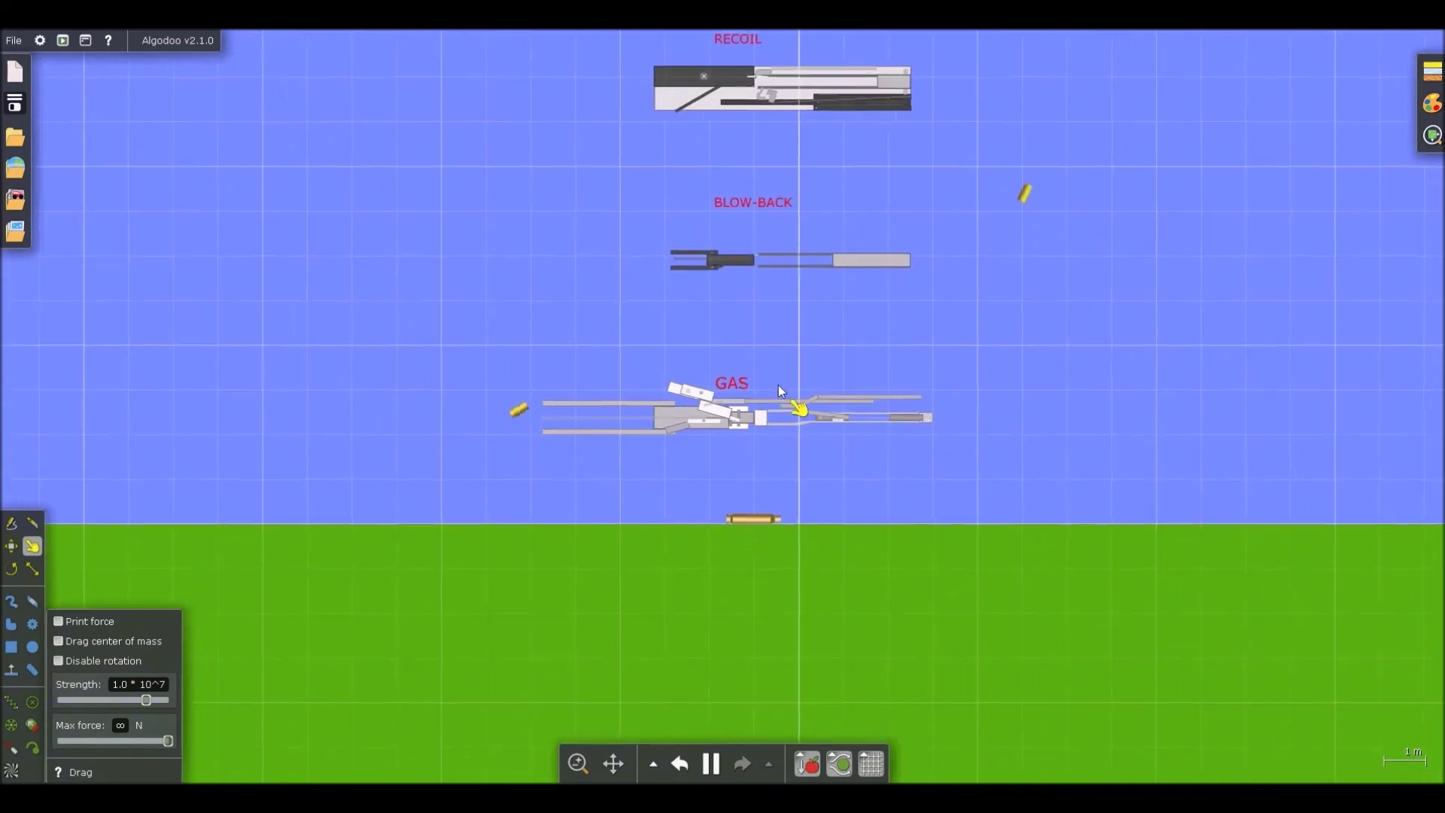
- Compare the BLOW-BACK mechanism's bolt, spring and barrel with the SHORT-RECOIL mechanism's slide, locking block and barrel
{"action": "scroll", "coordinate": [778, 385], "scroll_direction": "up", "scroll_amount": 3}
{"action": "scroll", "coordinate": [752, 245], "scroll_direction": "down", "scroll_amount": 3}
{"action": "scroll", "coordinate": [736, 225], "scroll_direction": "up", "scroll_amount": 5}
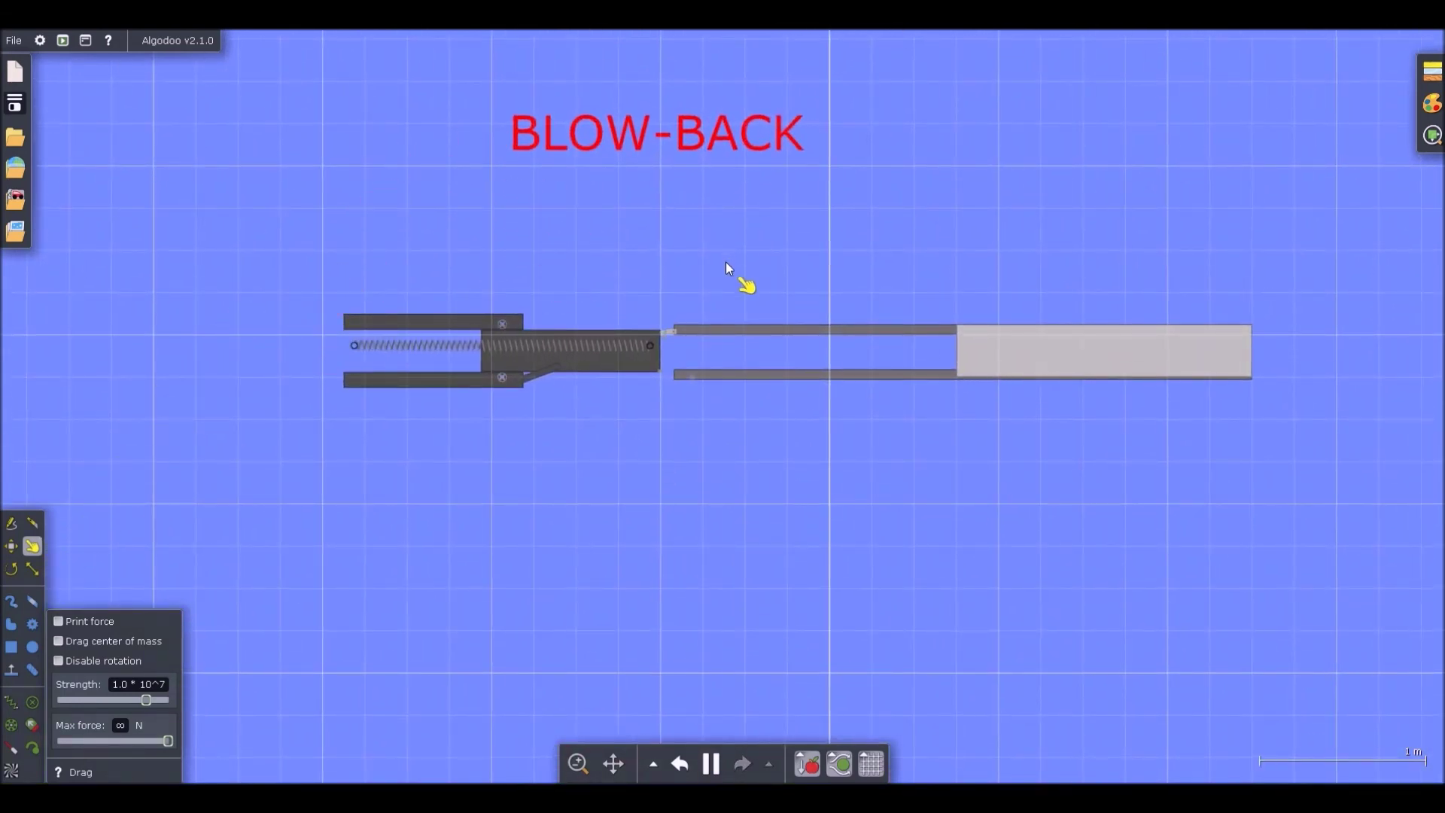
{"action": "scroll", "coordinate": [724, 268], "scroll_direction": "down", "scroll_amount": 4}
{"action": "scroll", "coordinate": [721, 79], "scroll_direction": "up", "scroll_amount": 4}
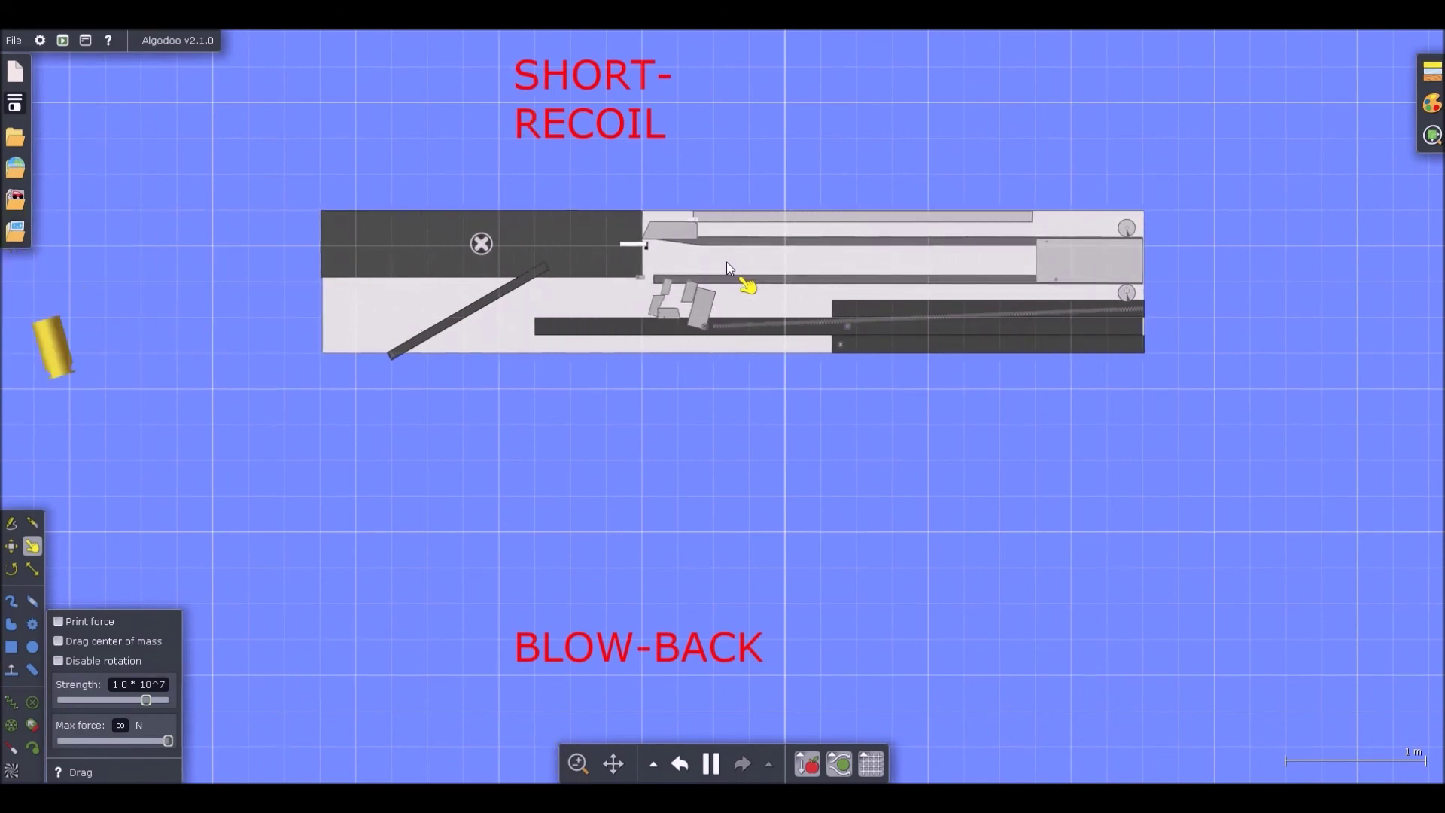
{"action": "scroll", "coordinate": [726, 261], "scroll_direction": "down", "scroll_amount": 4}
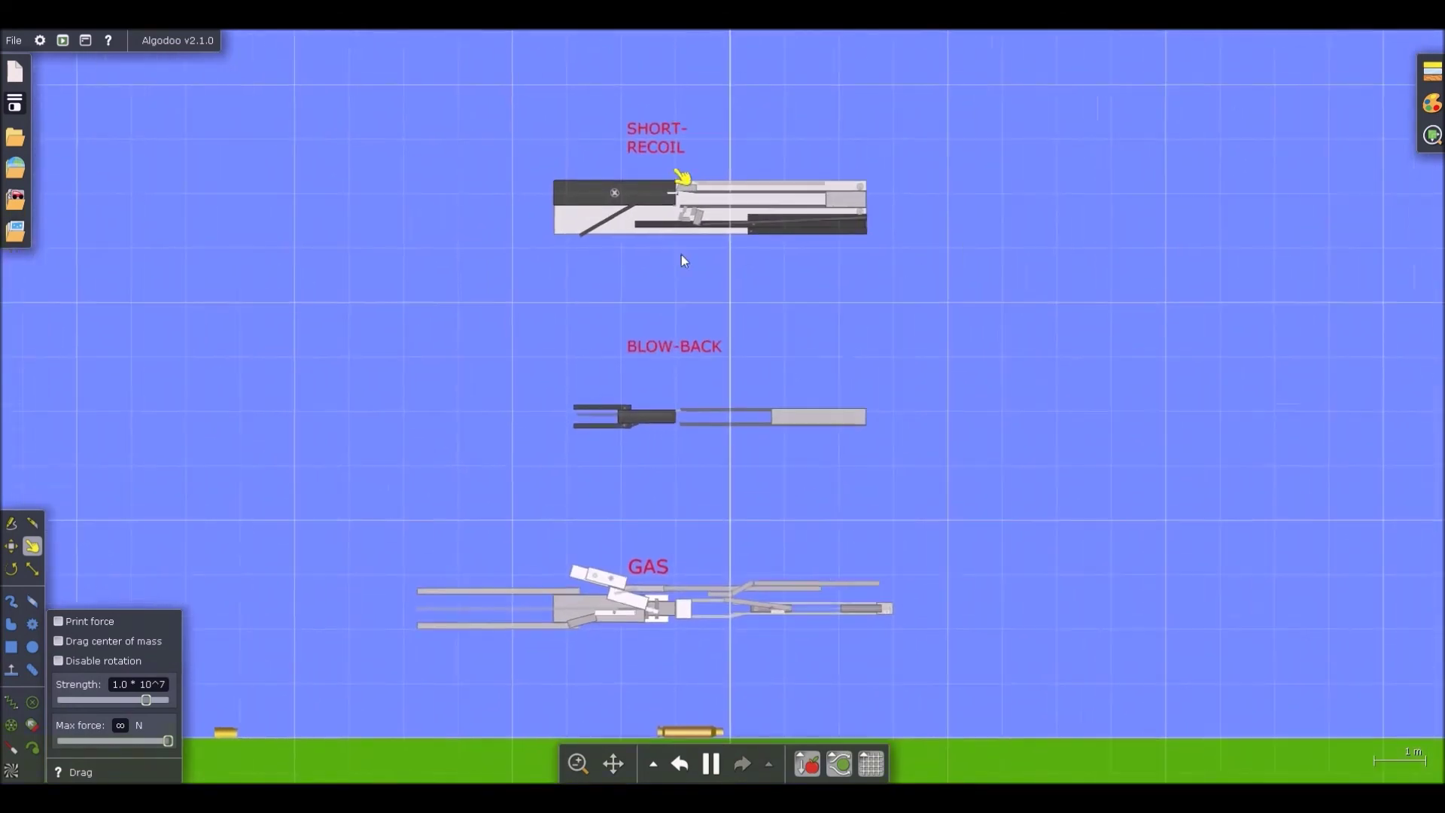
{"action": "scroll", "coordinate": [681, 286], "scroll_direction": "up", "scroll_amount": 4}
{"action": "scroll", "coordinate": [683, 278], "scroll_direction": "down", "scroll_amount": 3}
{"action": "scroll", "coordinate": [693, 452], "scroll_direction": "up", "scroll_amount": 5}
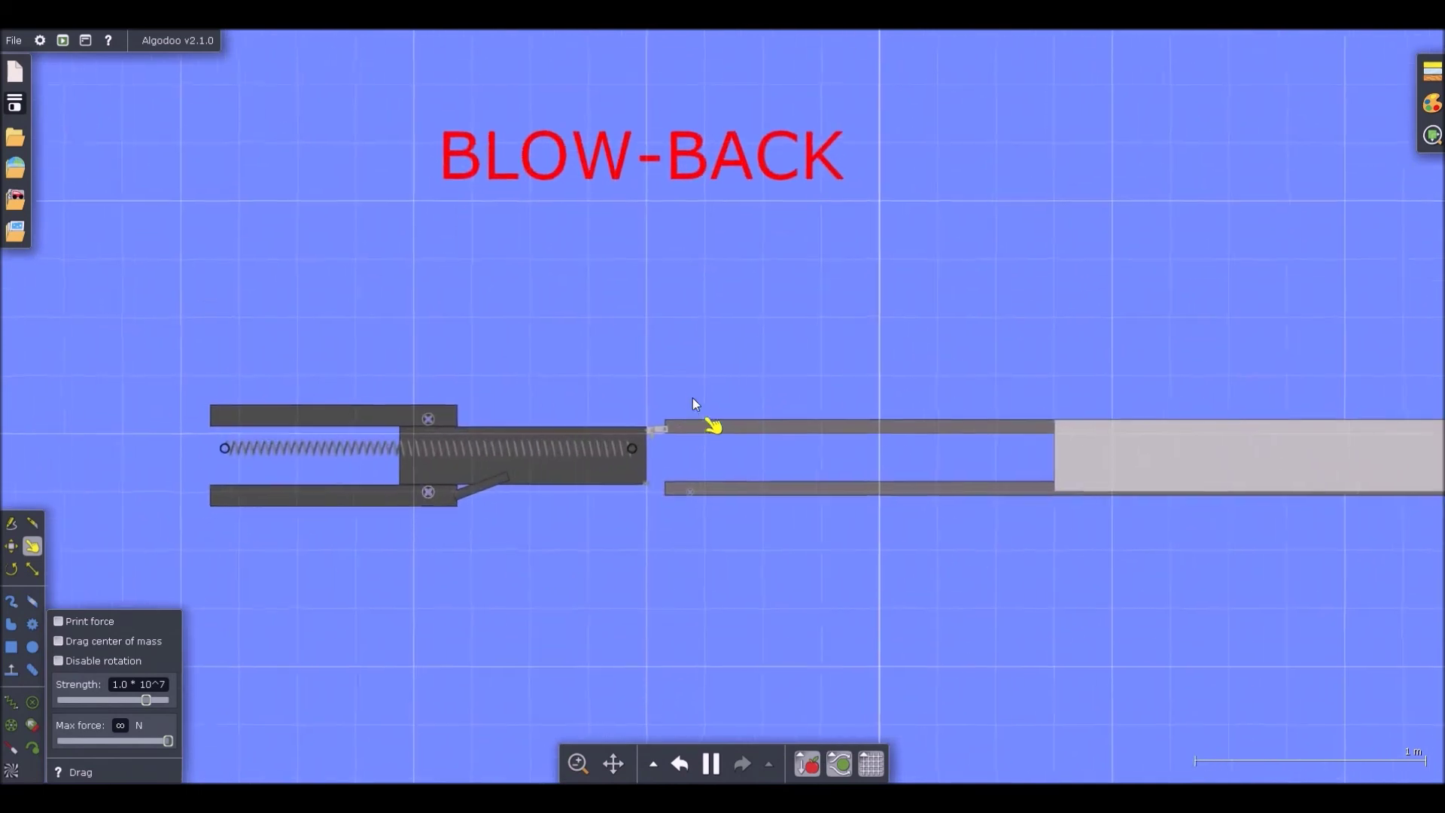
- Examine the SHORT-RECOIL and BLOW-BACK mechanisms side by side, focusing on the BLOW-BACK bolt, guide rails and recoil spring
{"action": "scroll", "coordinate": [687, 393], "scroll_direction": "down", "scroll_amount": 3}
{"action": "scroll", "coordinate": [687, 393], "scroll_direction": "down", "scroll_amount": 3}
{"action": "scroll", "coordinate": [683, 121], "scroll_direction": "up", "scroll_amount": 4}
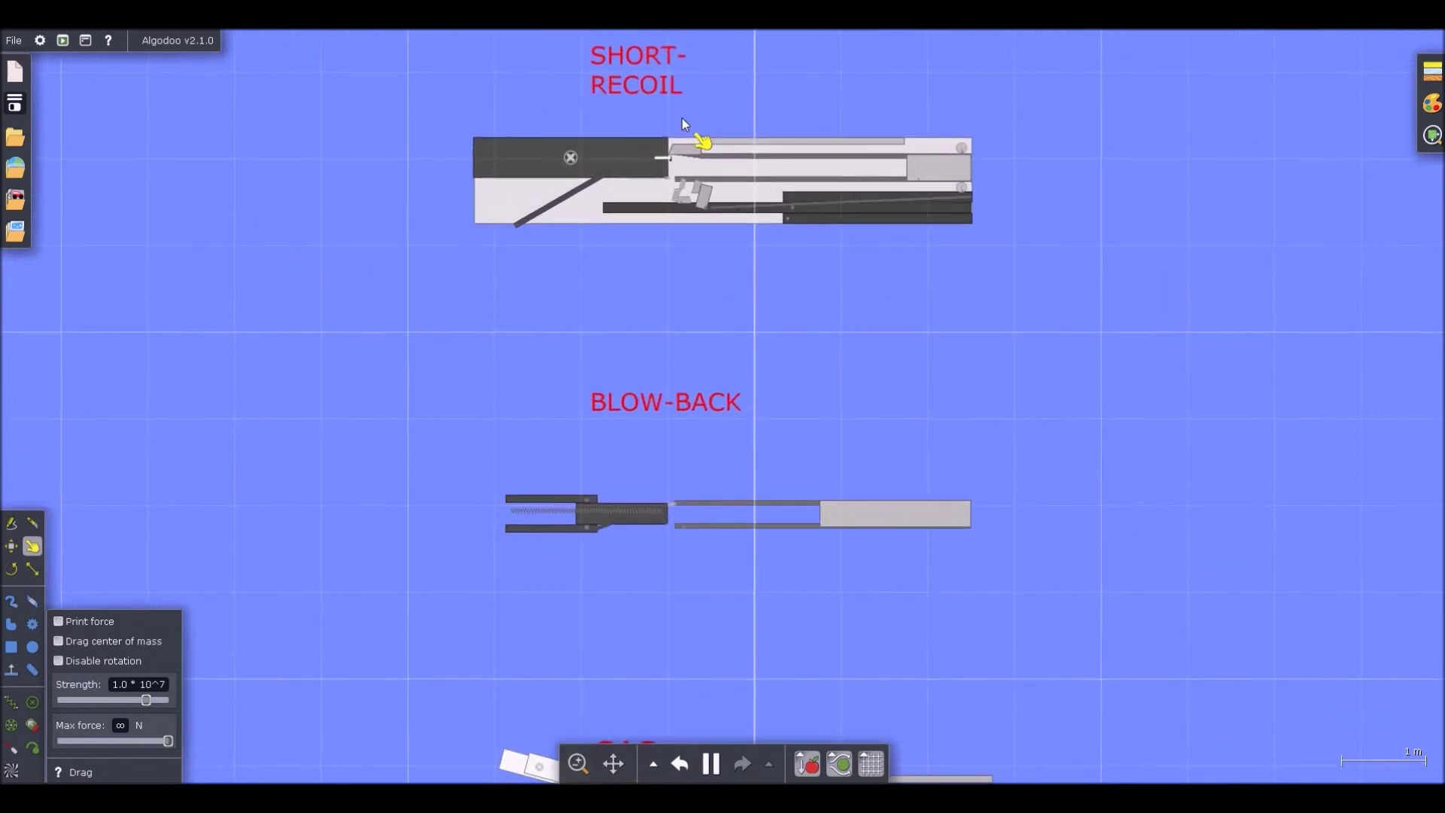
{"action": "scroll", "coordinate": [683, 121], "scroll_direction": "down", "scroll_amount": 1}
{"action": "scroll", "coordinate": [698, 141], "scroll_direction": "up", "scroll_amount": 1}
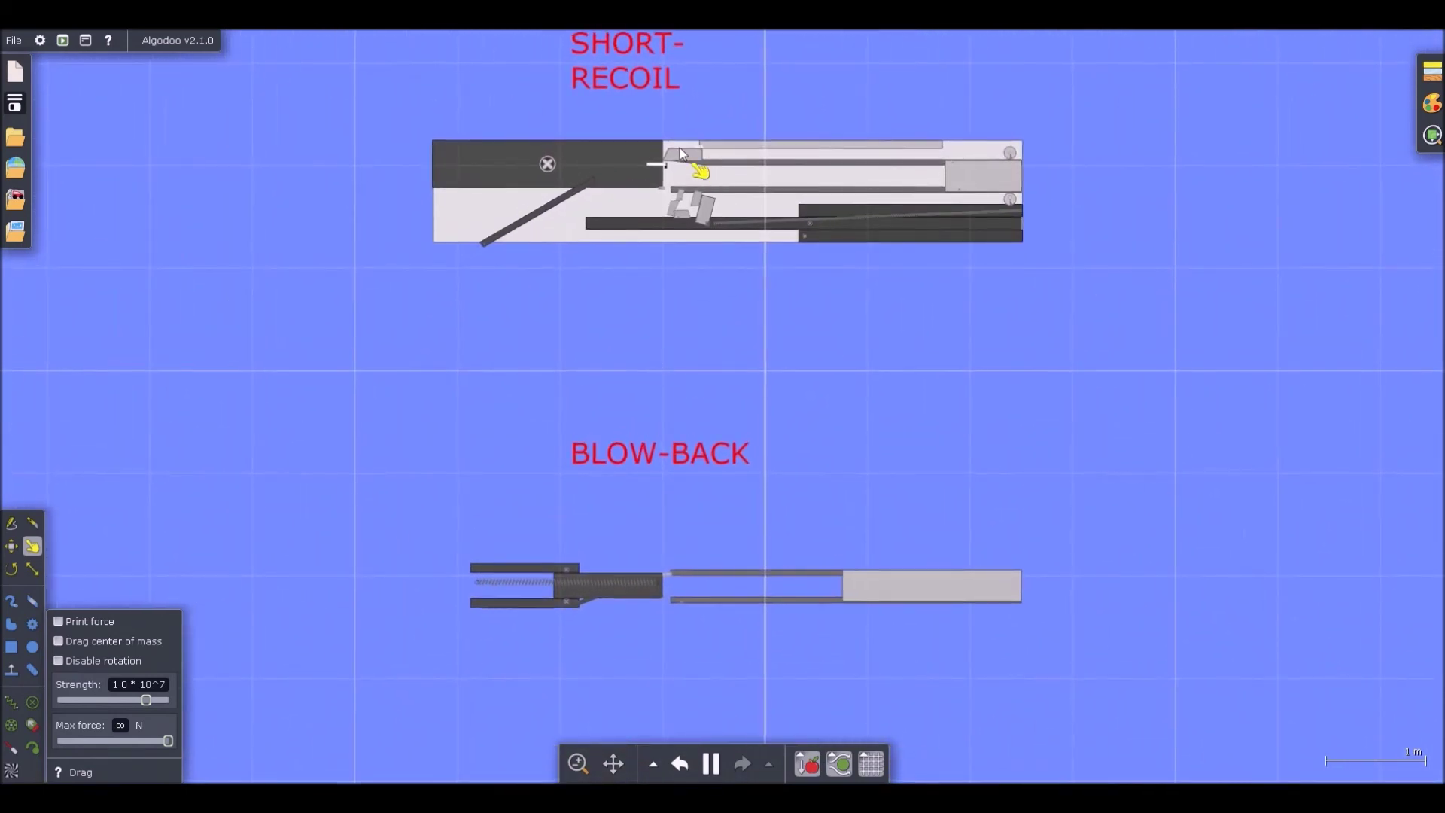
{"action": "scroll", "coordinate": [679, 148], "scroll_direction": "down", "scroll_amount": 2}
{"action": "scroll", "coordinate": [671, 462], "scroll_direction": "up", "scroll_amount": 2}
{"action": "scroll", "coordinate": [678, 452], "scroll_direction": "up", "scroll_amount": 3}
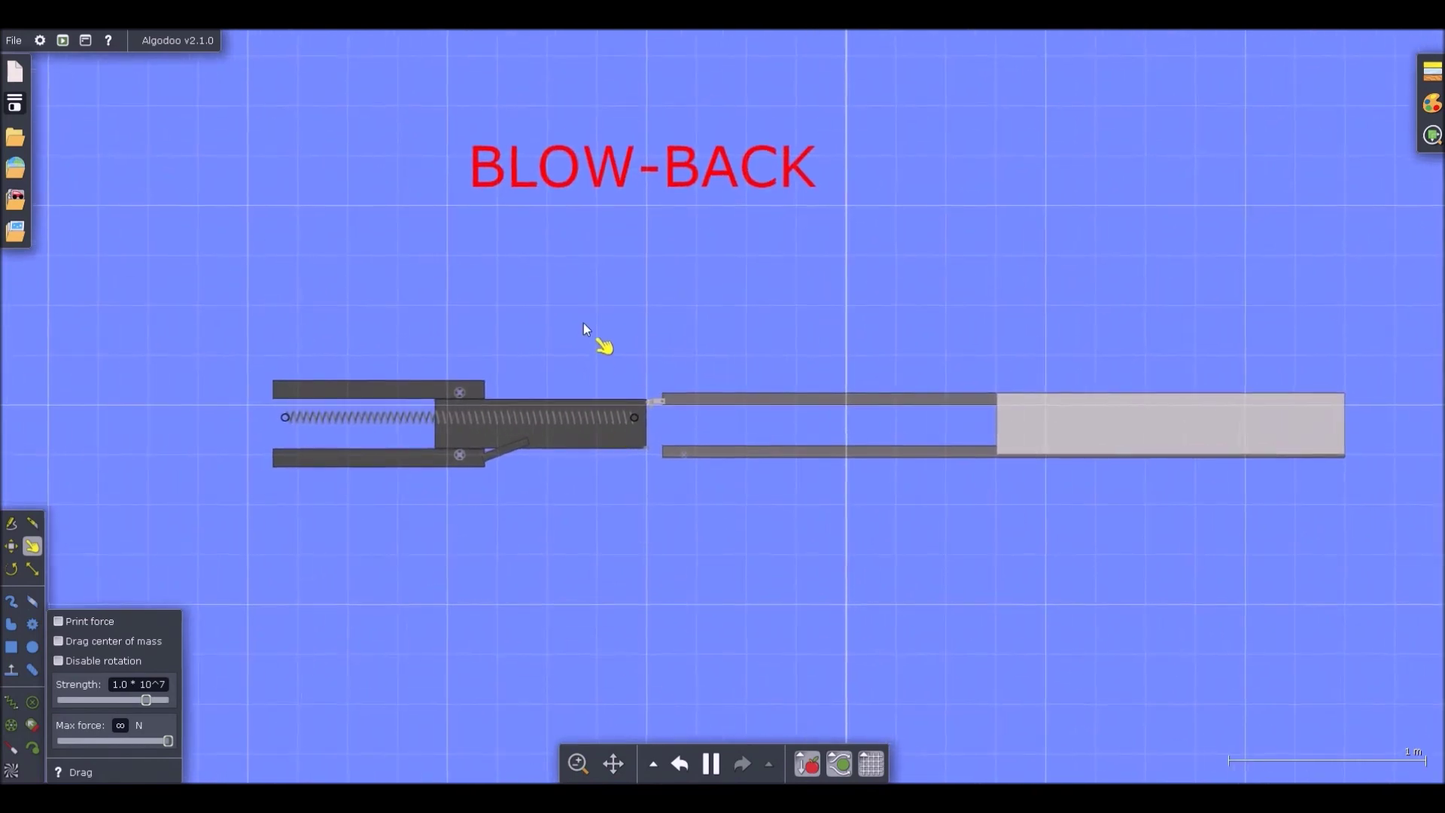
{"action": "scroll", "coordinate": [584, 323], "scroll_direction": "down", "scroll_amount": 1}
{"action": "scroll", "coordinate": [584, 323], "scroll_direction": "up", "scroll_amount": 2}
{"action": "scroll", "coordinate": [579, 325], "scroll_direction": "down", "scroll_amount": 2}
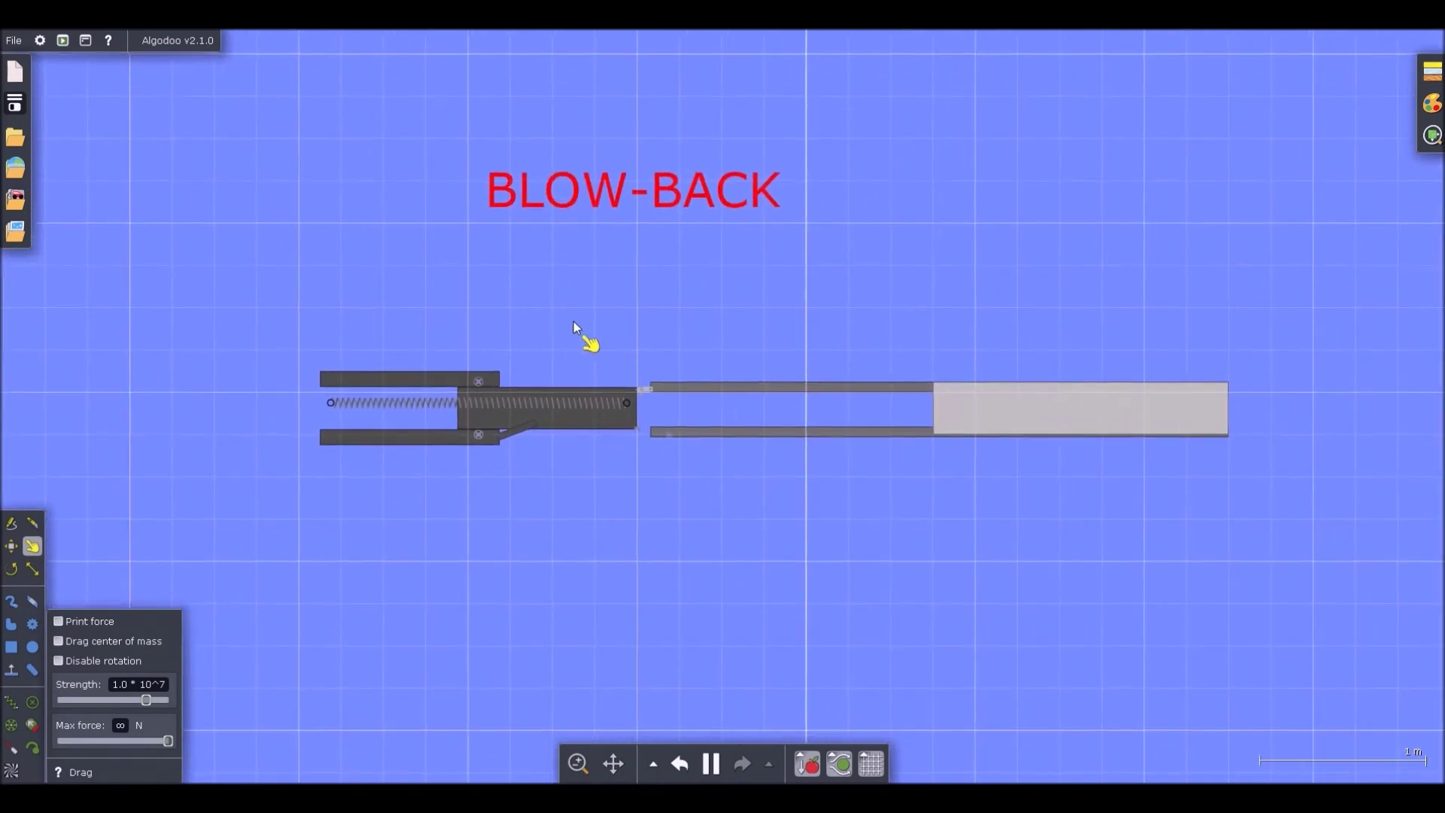